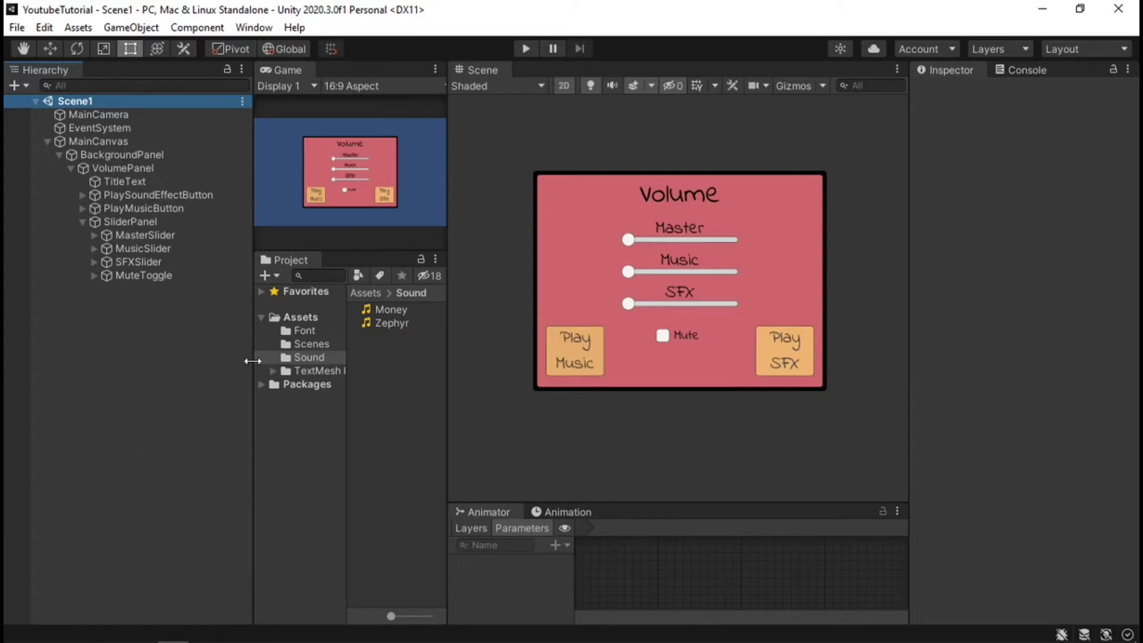
Examine the hierarchy objects that make up the volume menu: panels, title text, play buttons, sliders and mute toggle
click(134, 155)
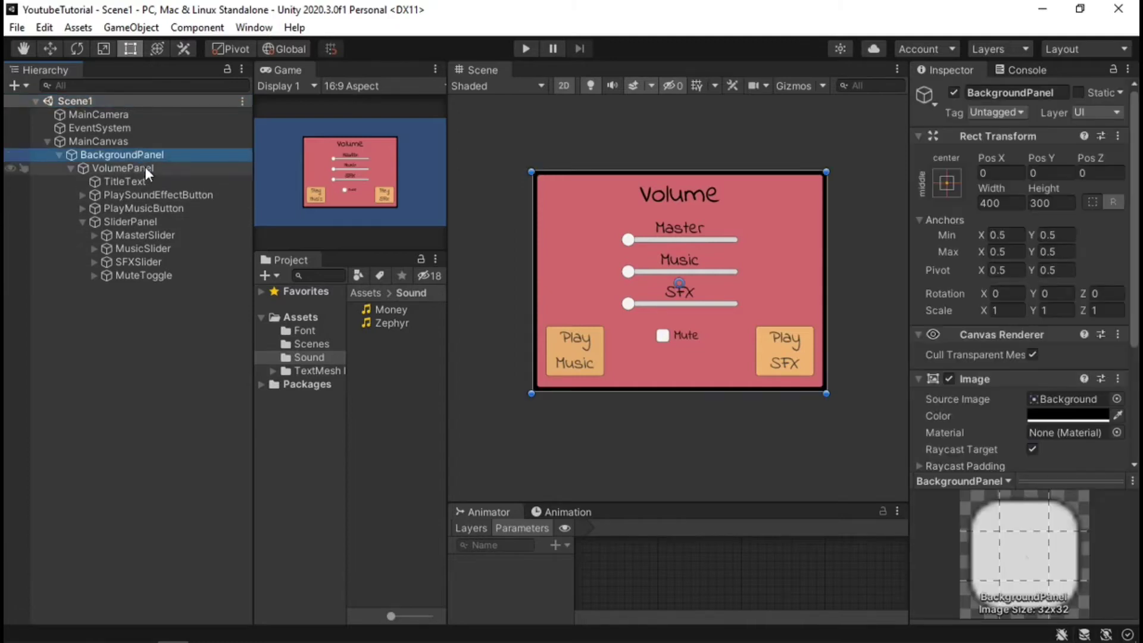
click(145, 167)
click(156, 182)
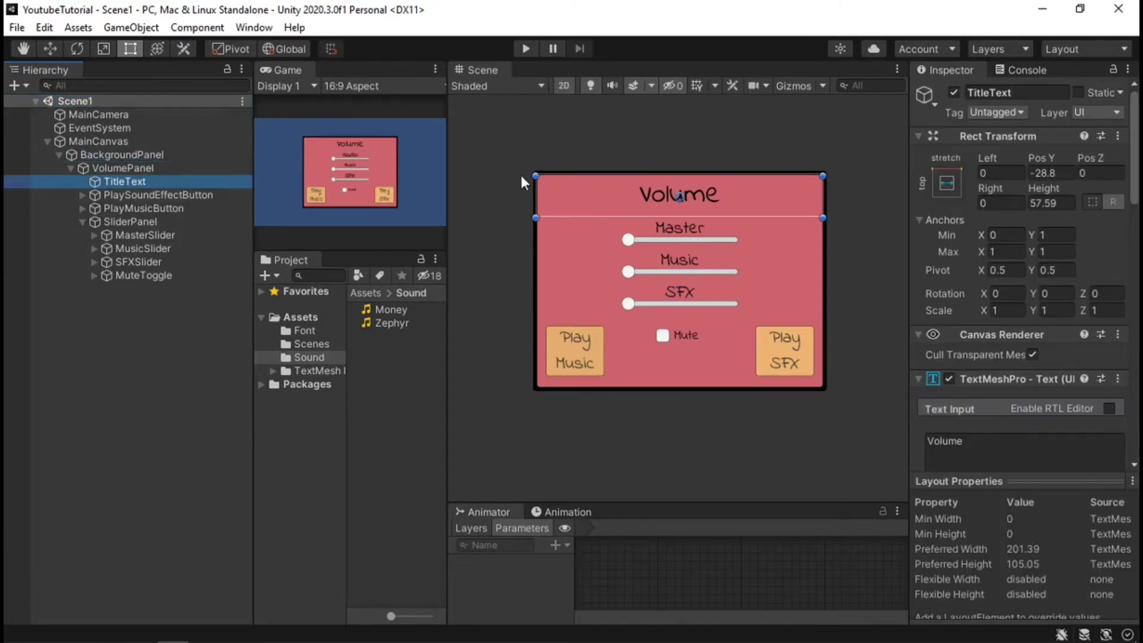
click(176, 193)
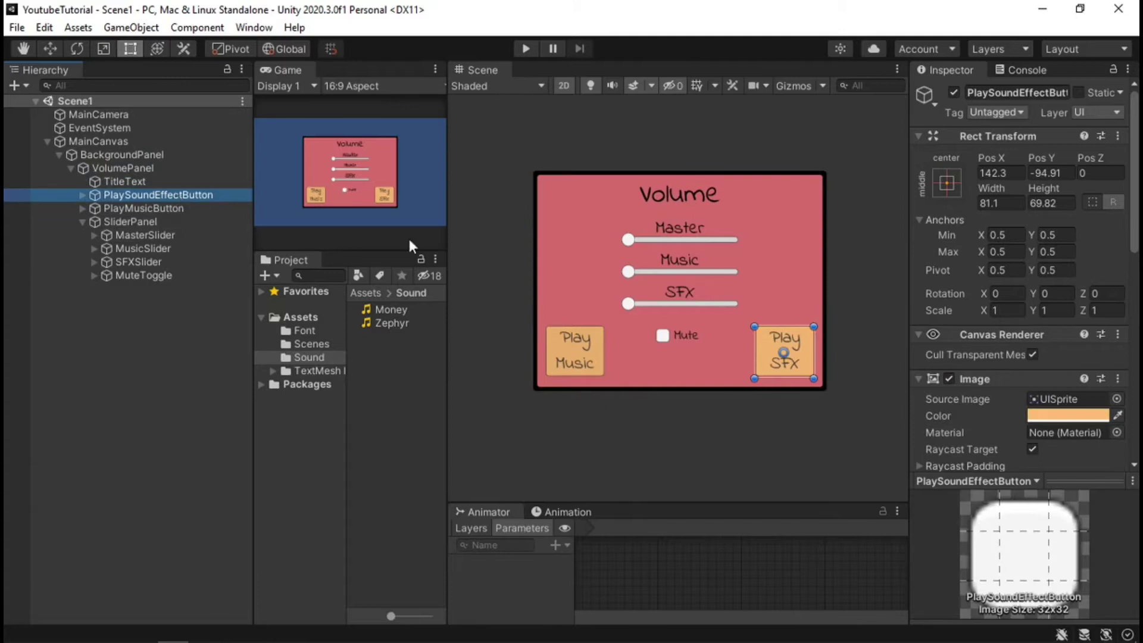
click(144, 209)
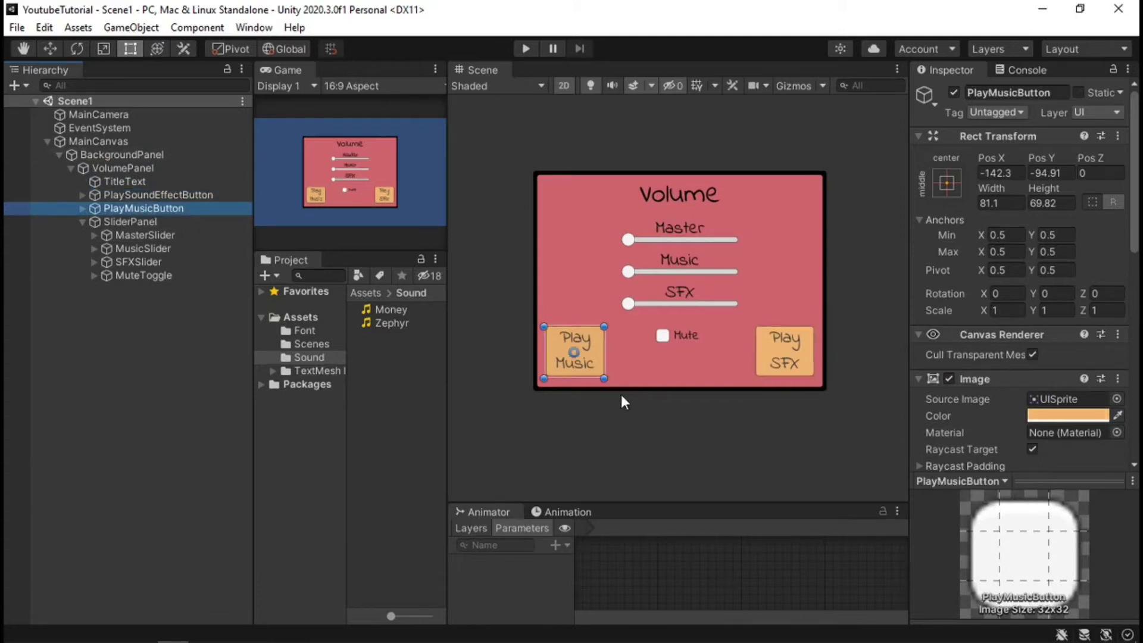
click(172, 222)
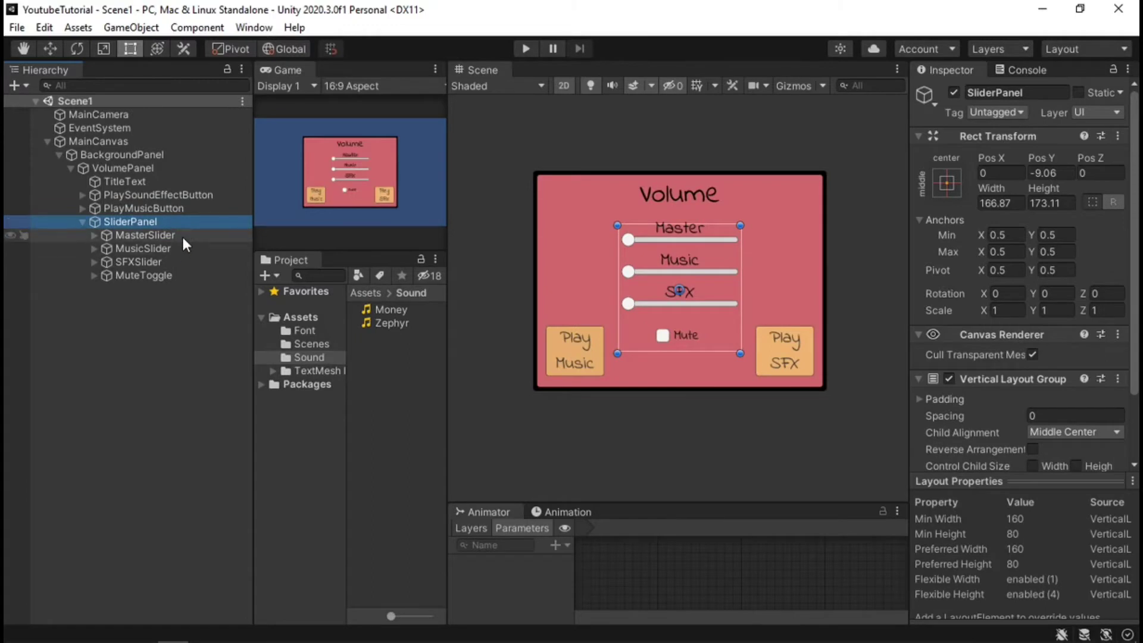
click(181, 235)
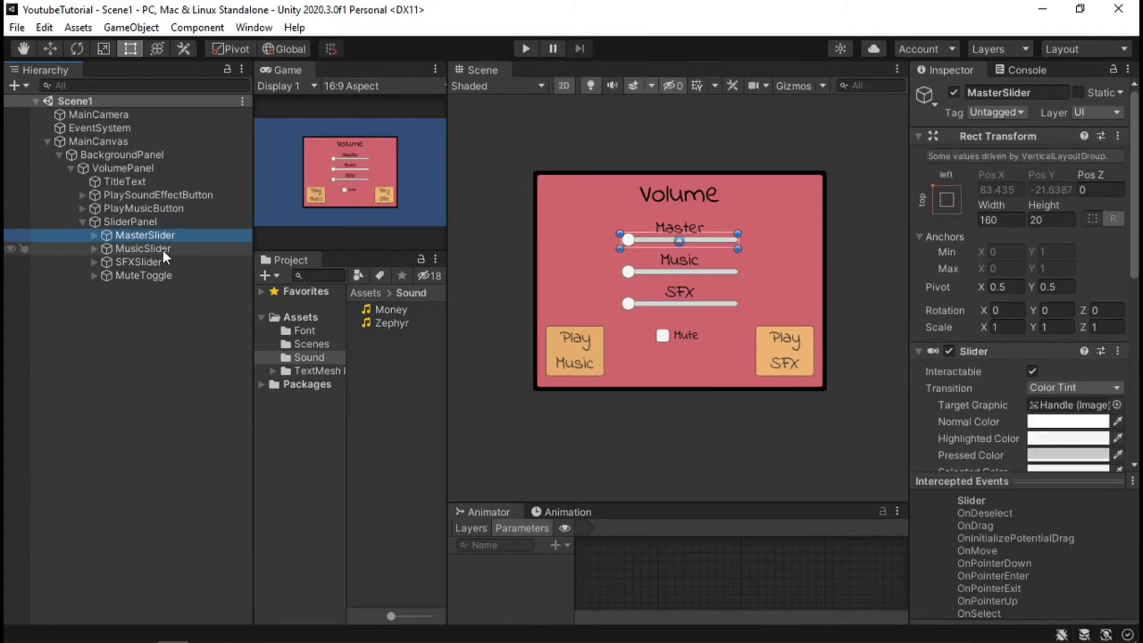
click(162, 249)
click(162, 263)
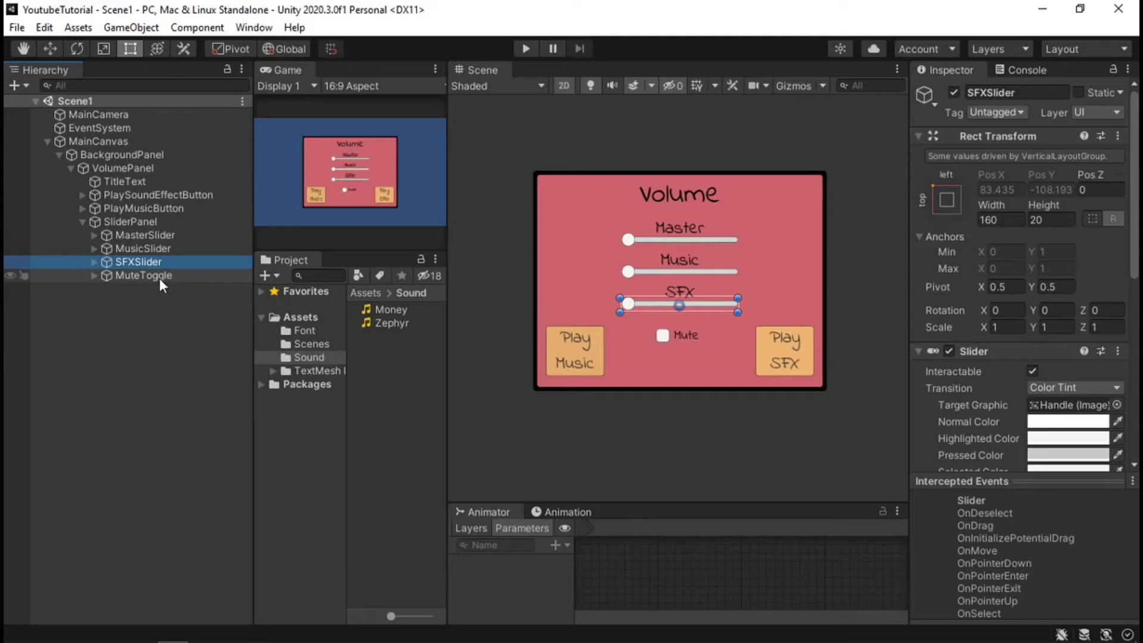
click(158, 276)
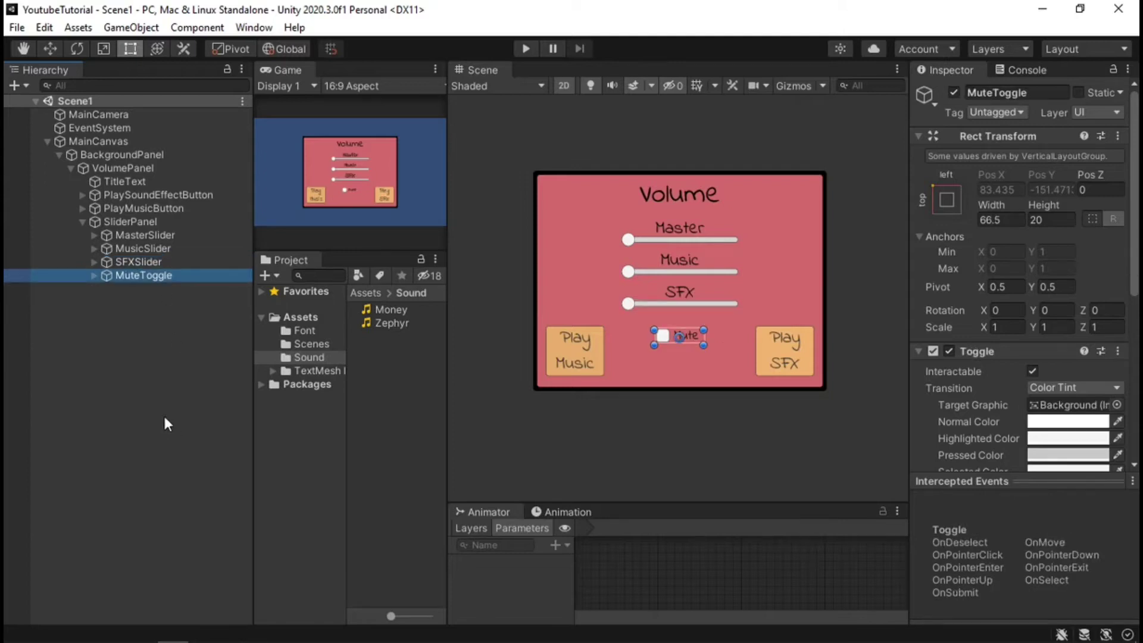
click(154, 387)
right_click(137, 223)
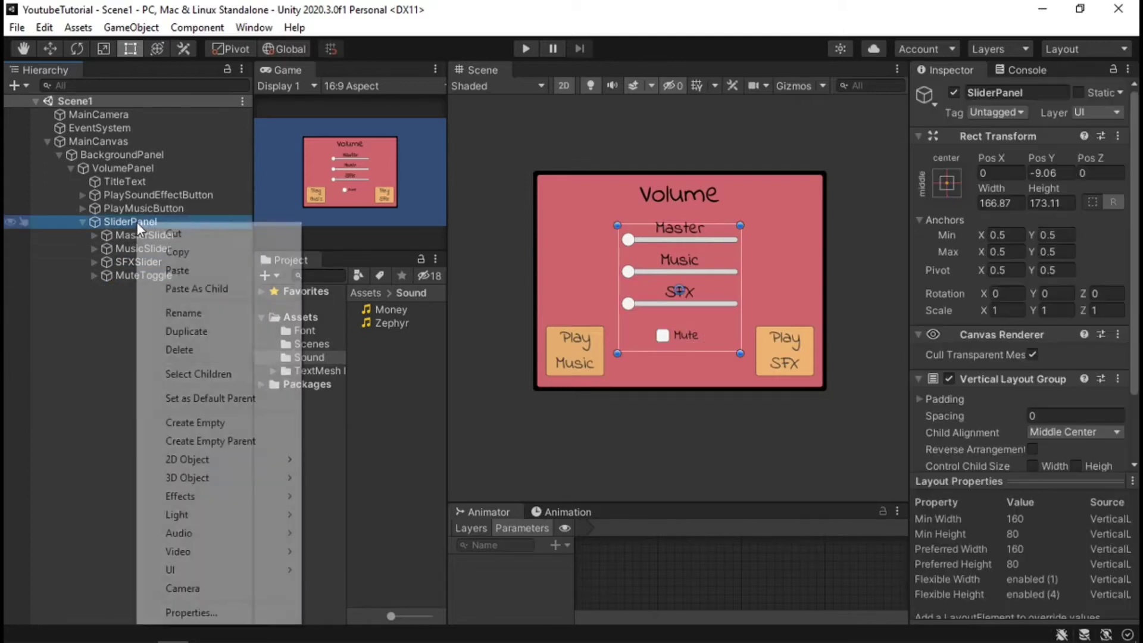
mouse_move(214, 573)
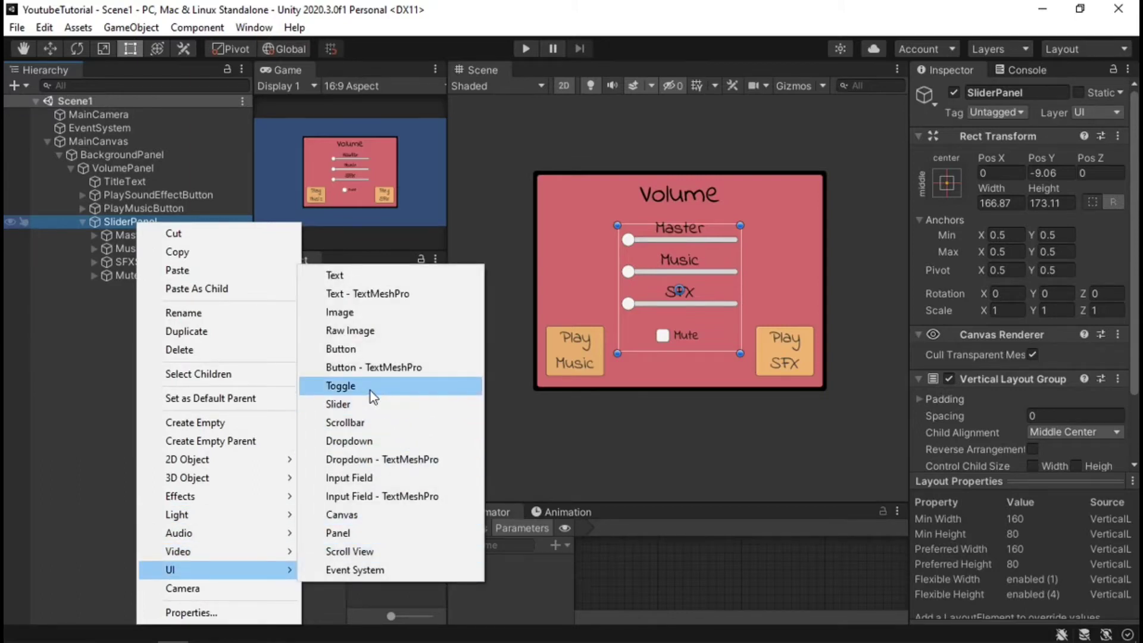
click(71, 445)
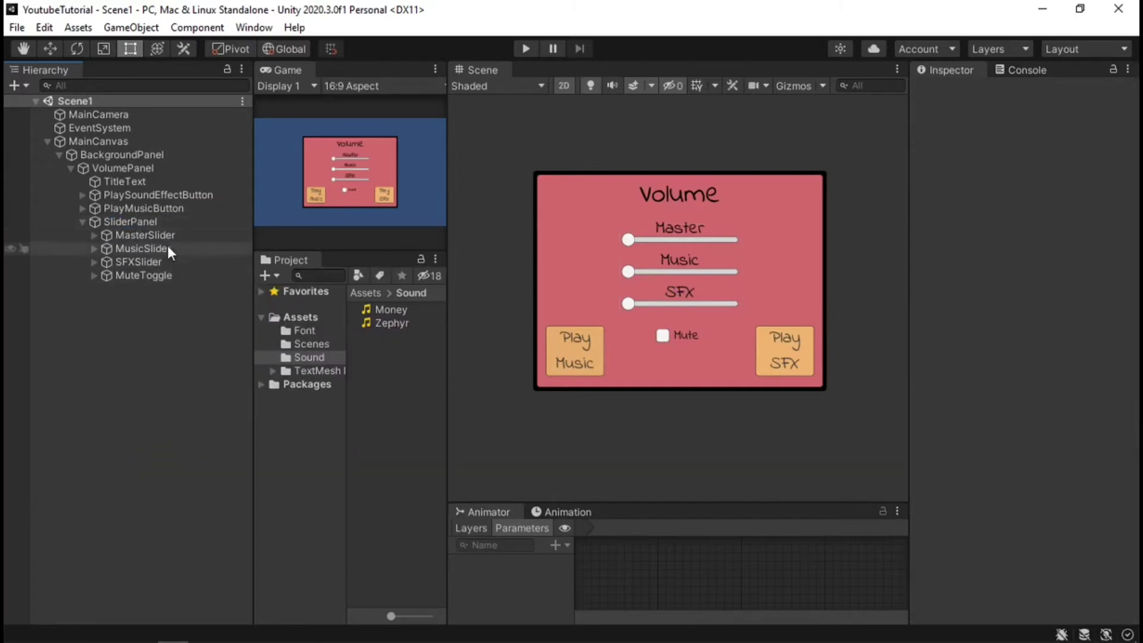
Add an Audio Source component to PlaySoundEffectButton
click(169, 197)
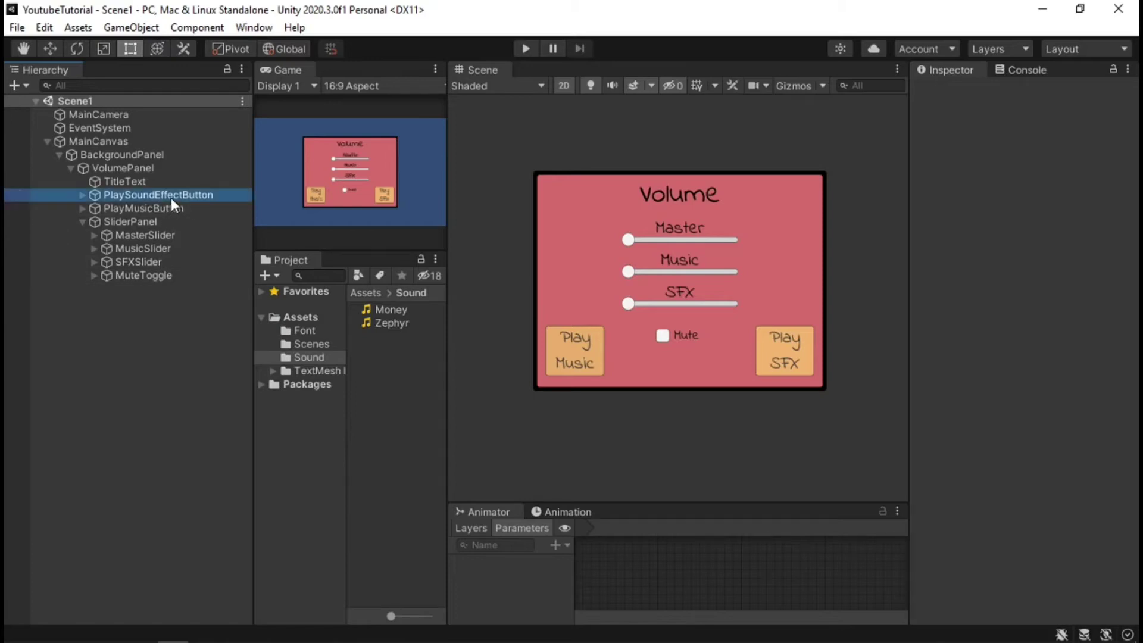
scroll(988, 280, down, 10)
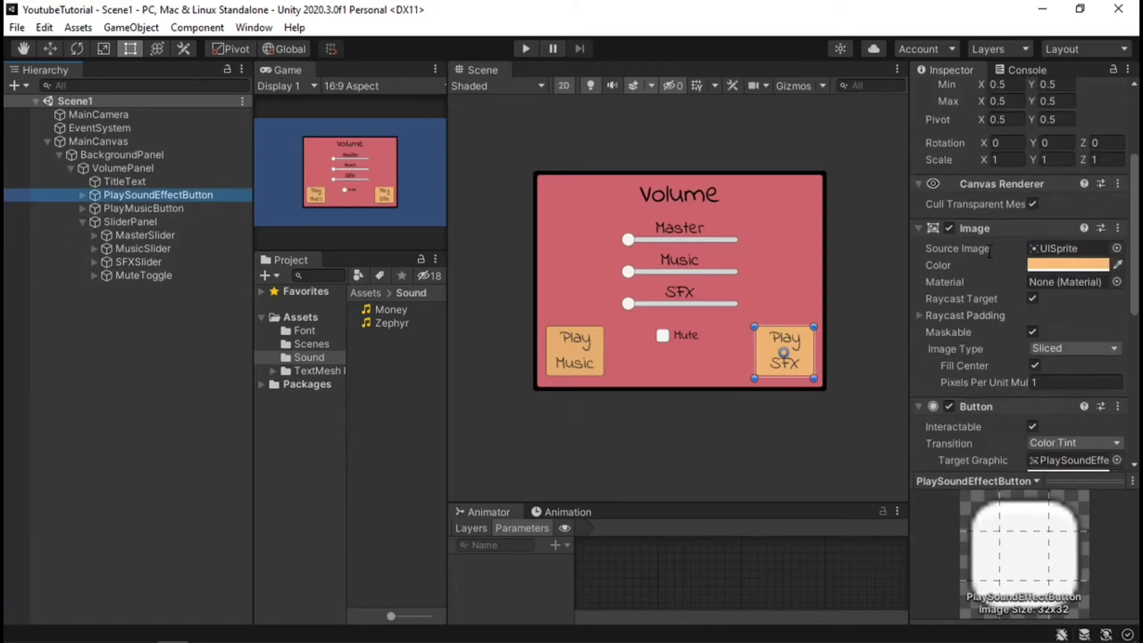
click(1010, 452)
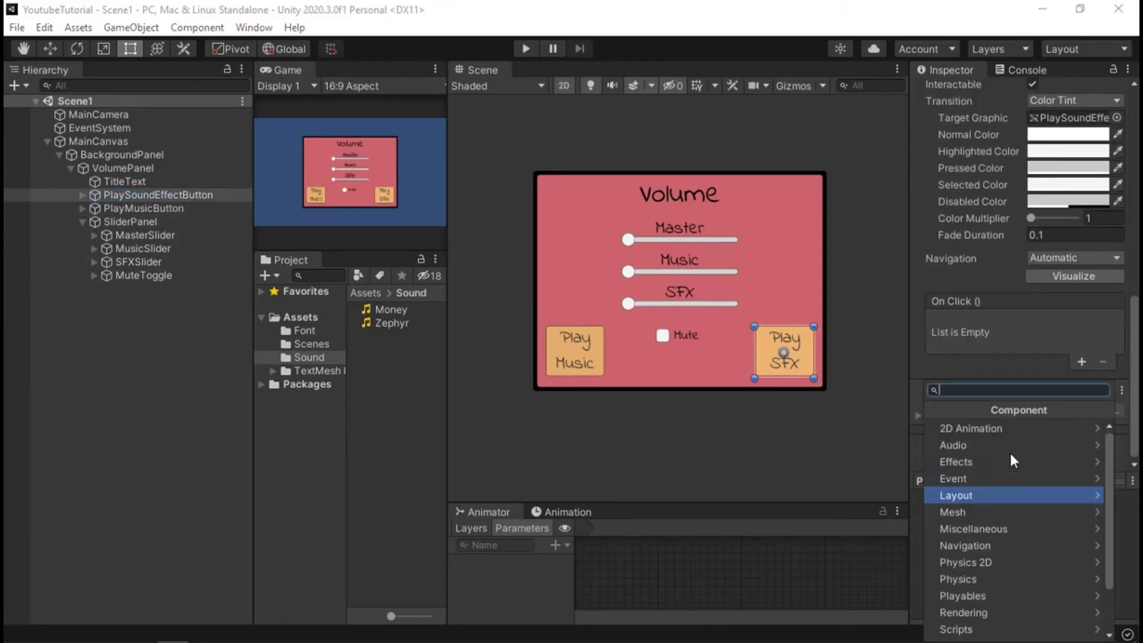
text(Aud)
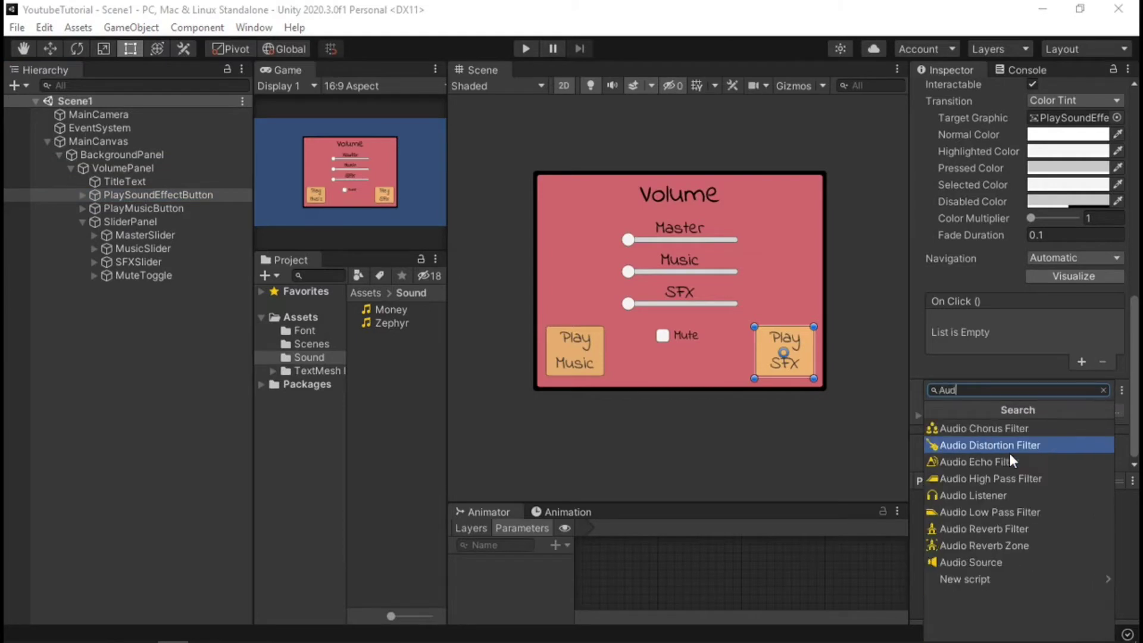
click(1001, 560)
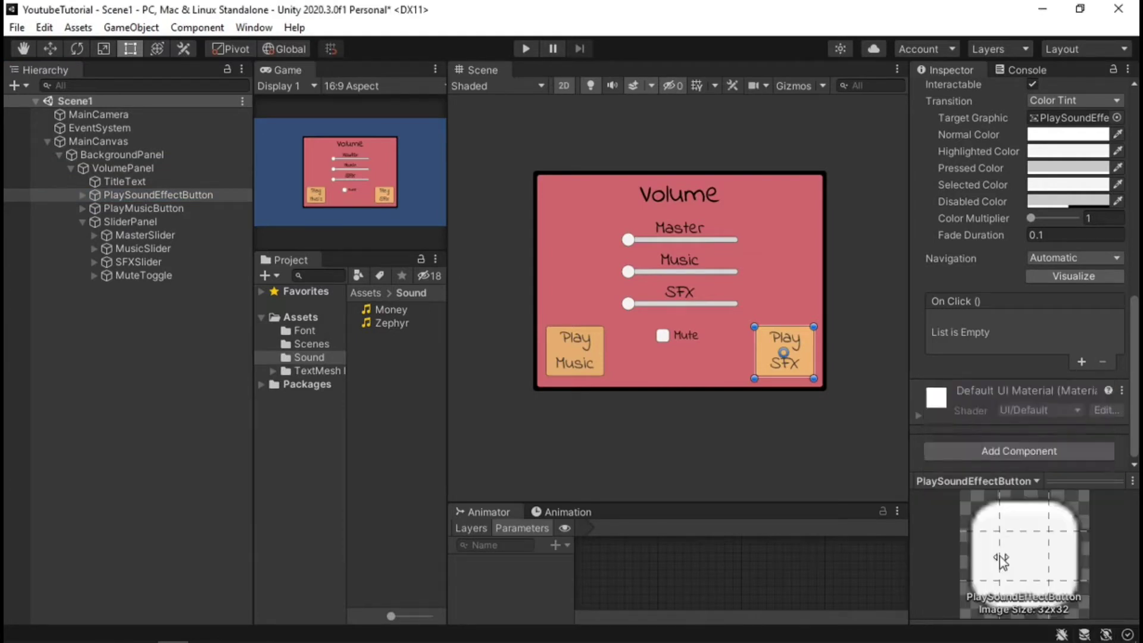
scroll(976, 280, down, 3)
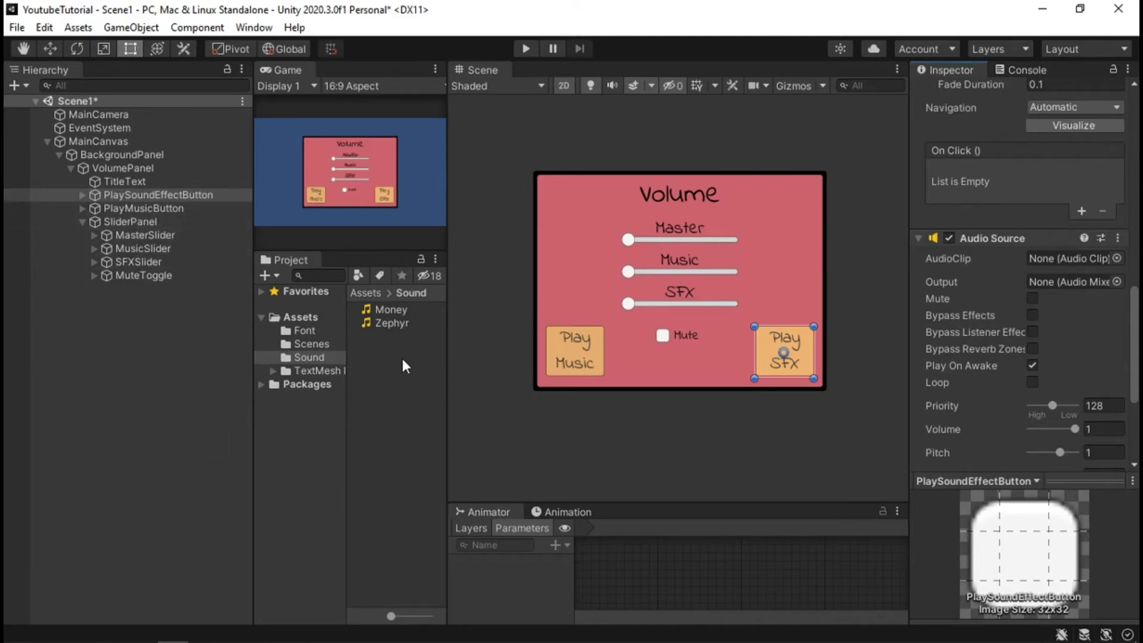
Preview the Money and Zephyr audio clips from the Sound folder
click(394, 307)
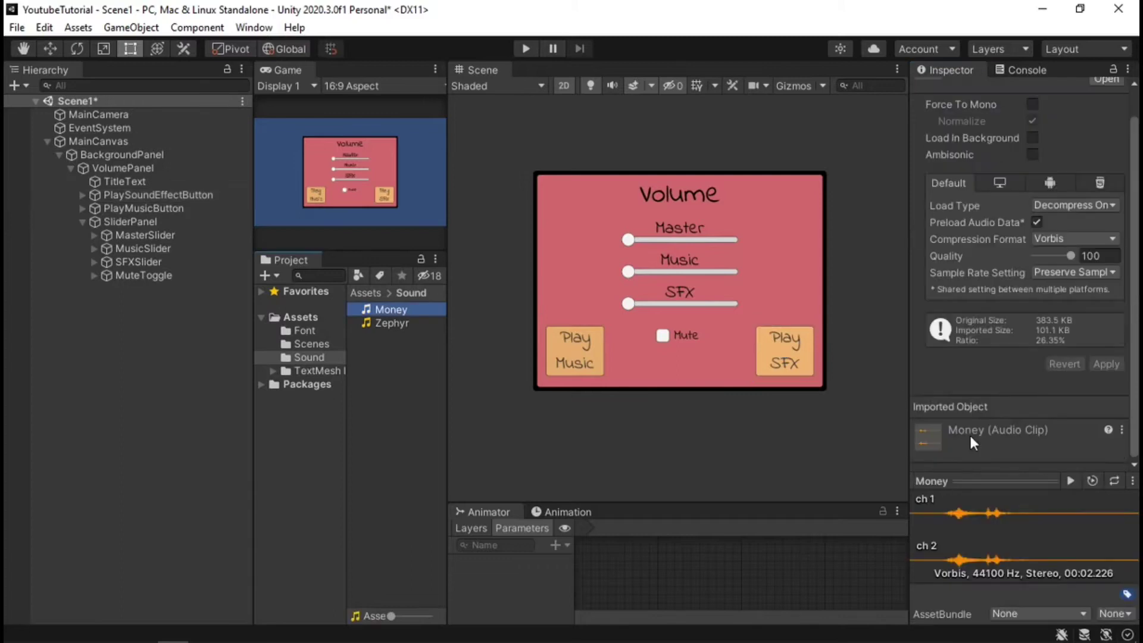
click(1071, 481)
click(396, 323)
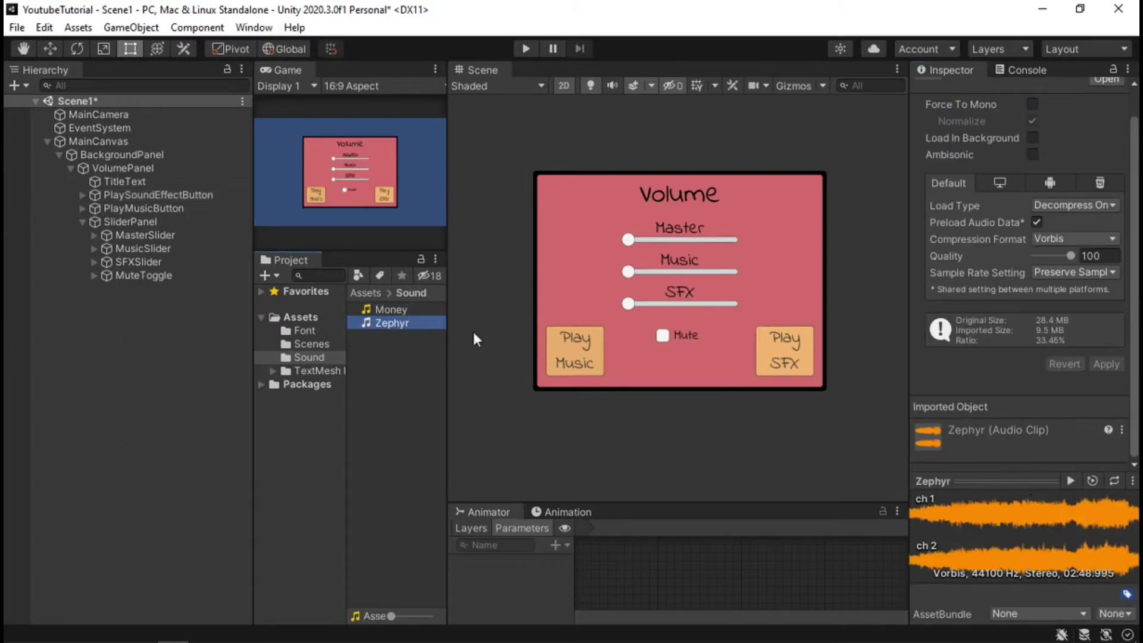
click(1070, 481)
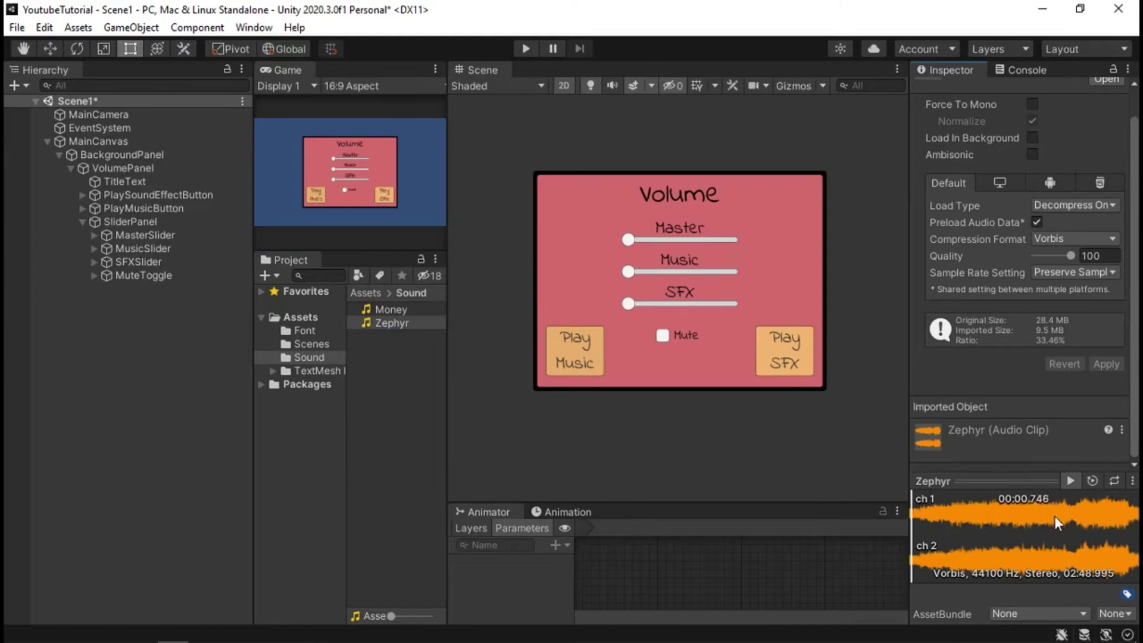
click(1070, 481)
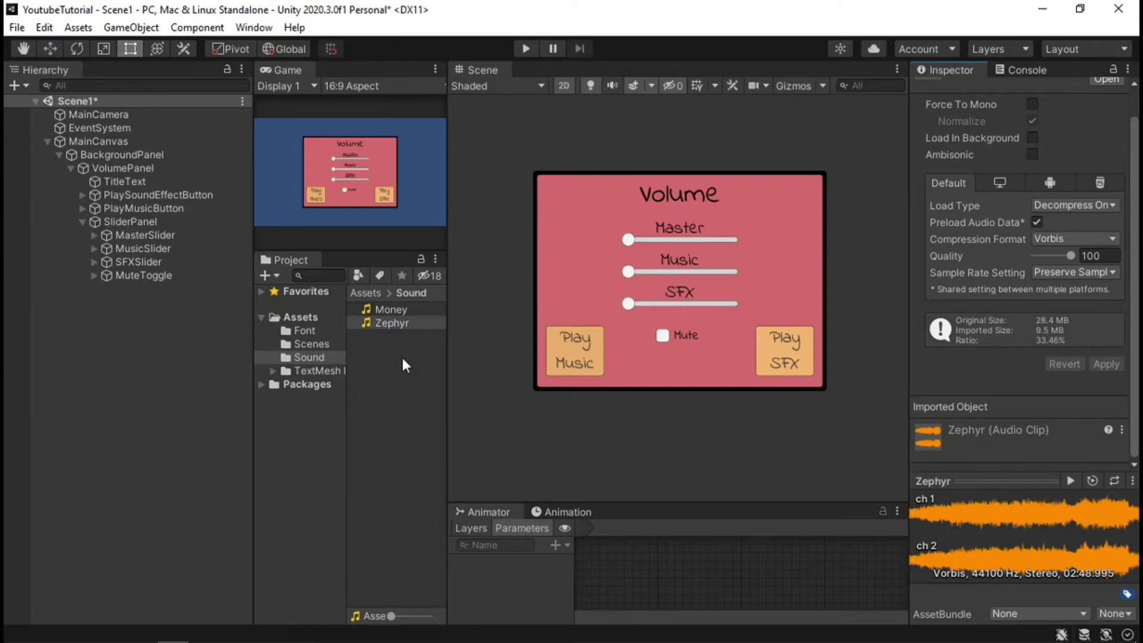
Assign the Money clip as the AudioClip of PlaySoundEffectButton's Audio Source
click(140, 194)
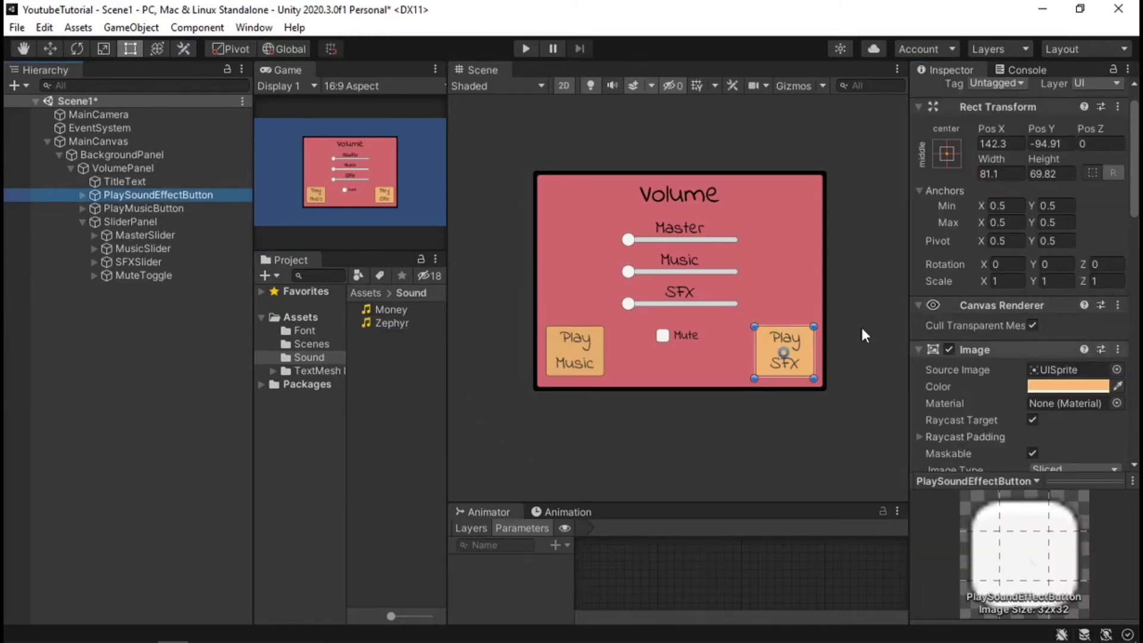
scroll(1033, 241, down, 10)
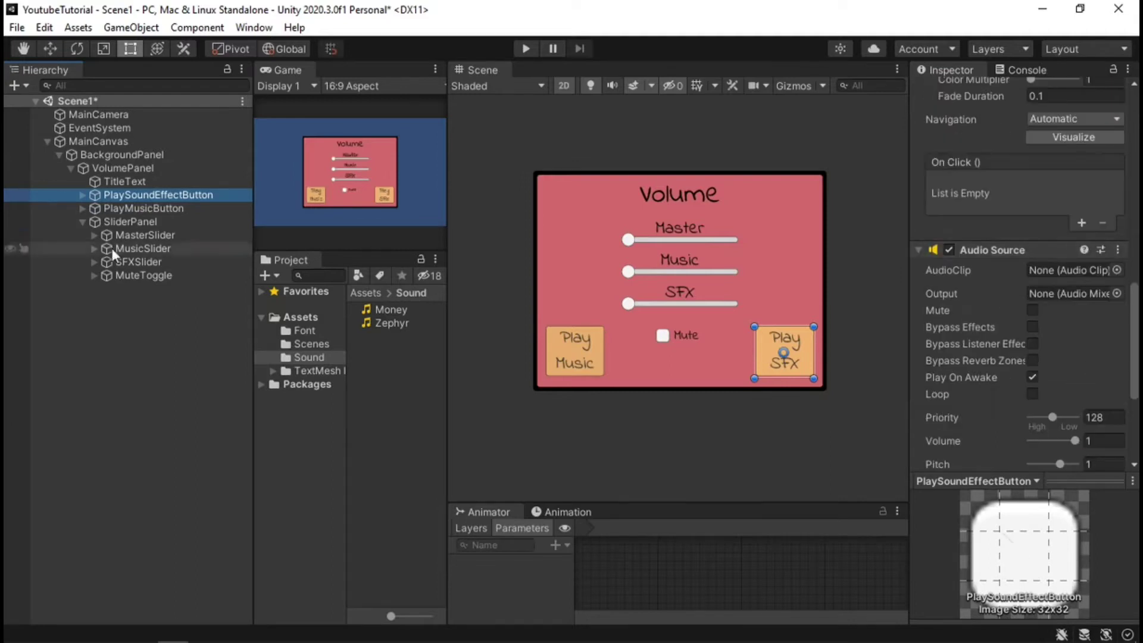
drag(392, 314, 1060, 271)
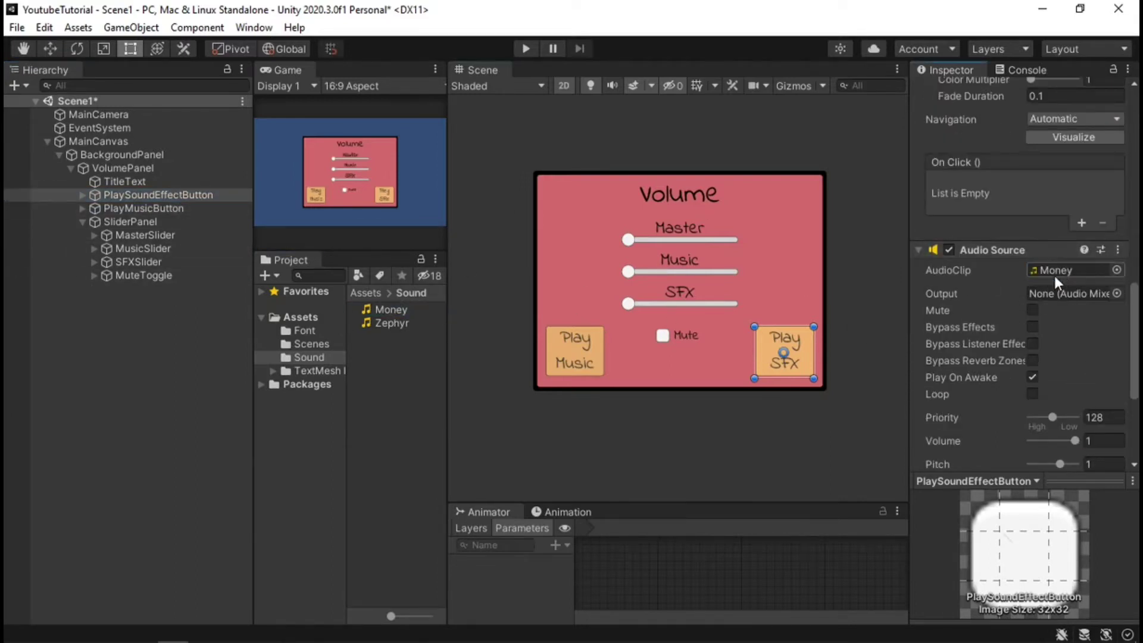
Add an Audio Source component to PlayMusicButton and assign the Zephyr clip as its AudioClip
click(129, 209)
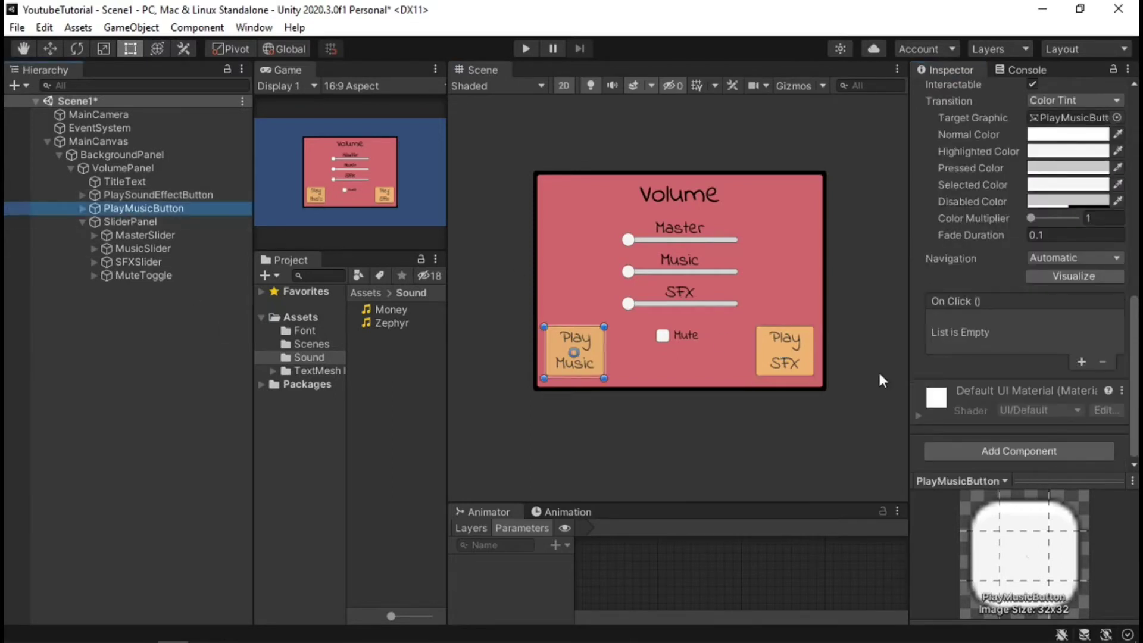
click(1071, 453)
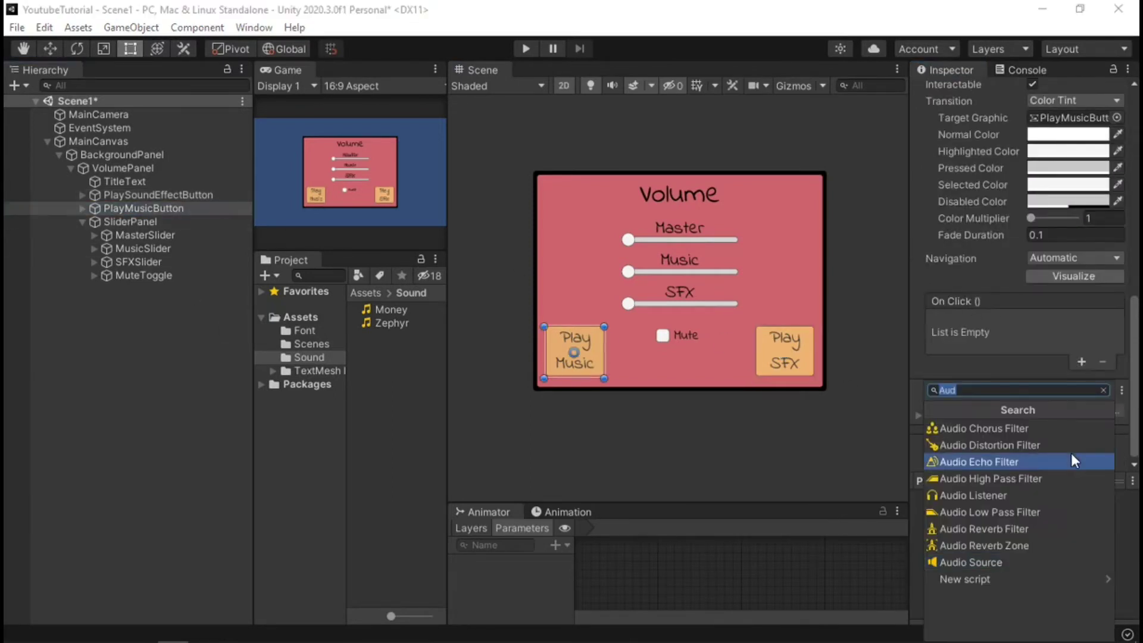
click(986, 561)
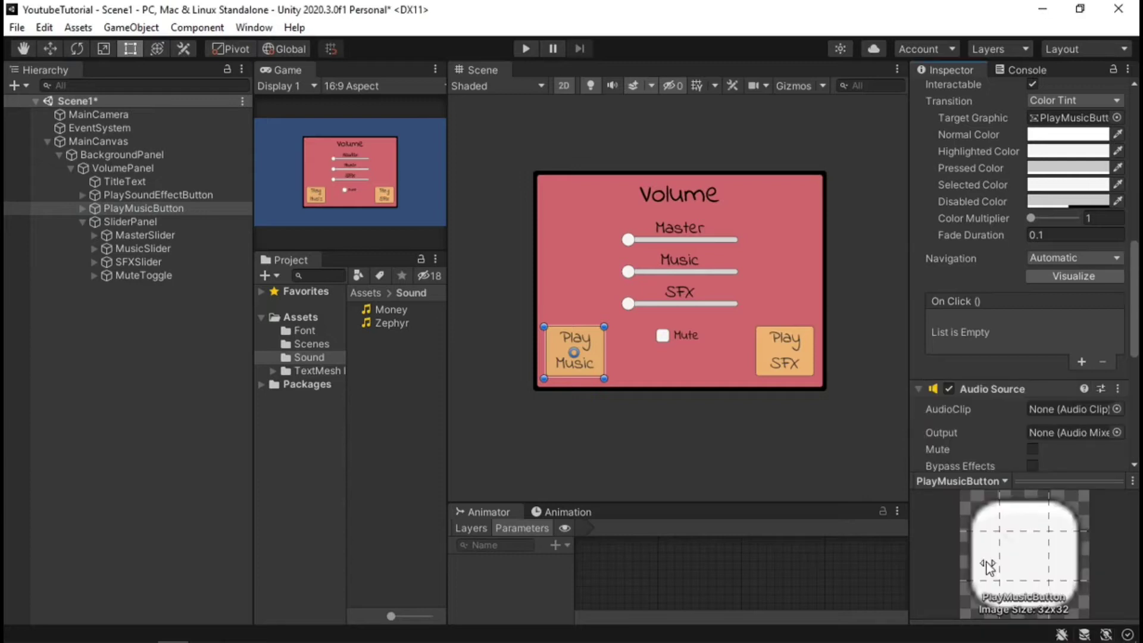
scroll(1027, 281, down, 4)
drag(390, 323, 1090, 256)
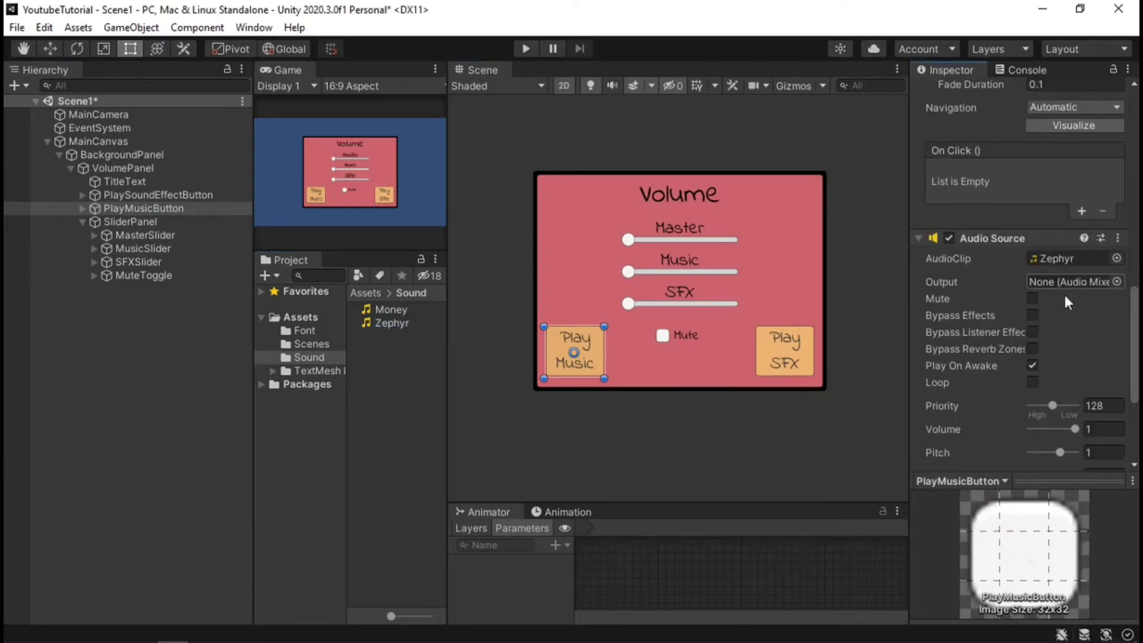
Turn off Play On Awake in the Audio Sources of both PlayMusicButton and PlaySoundEffectButton
click(1032, 366)
click(153, 197)
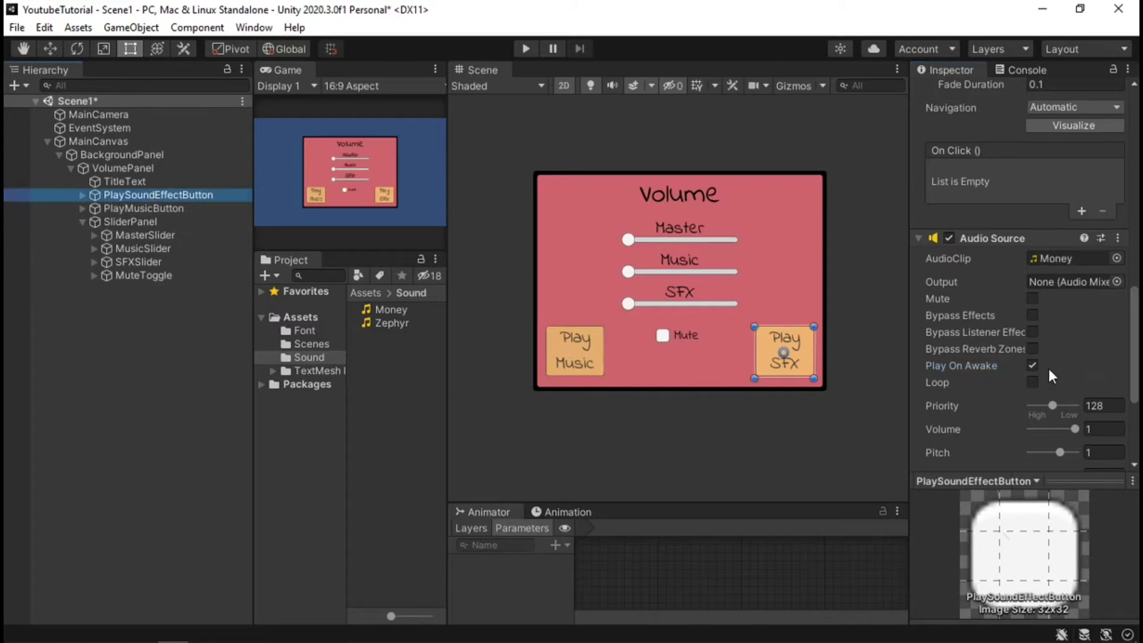
click(1032, 366)
click(236, 371)
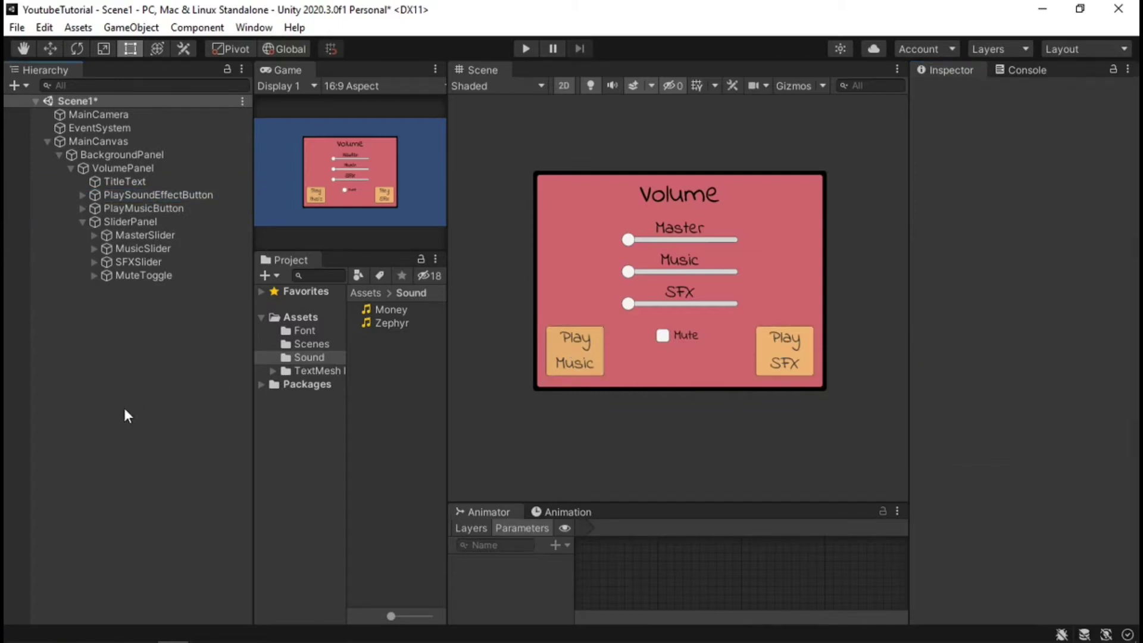
Enable Loop on PlayMusicButton's Audio Source and save the scene
click(143, 208)
scroll(985, 298, down, 10)
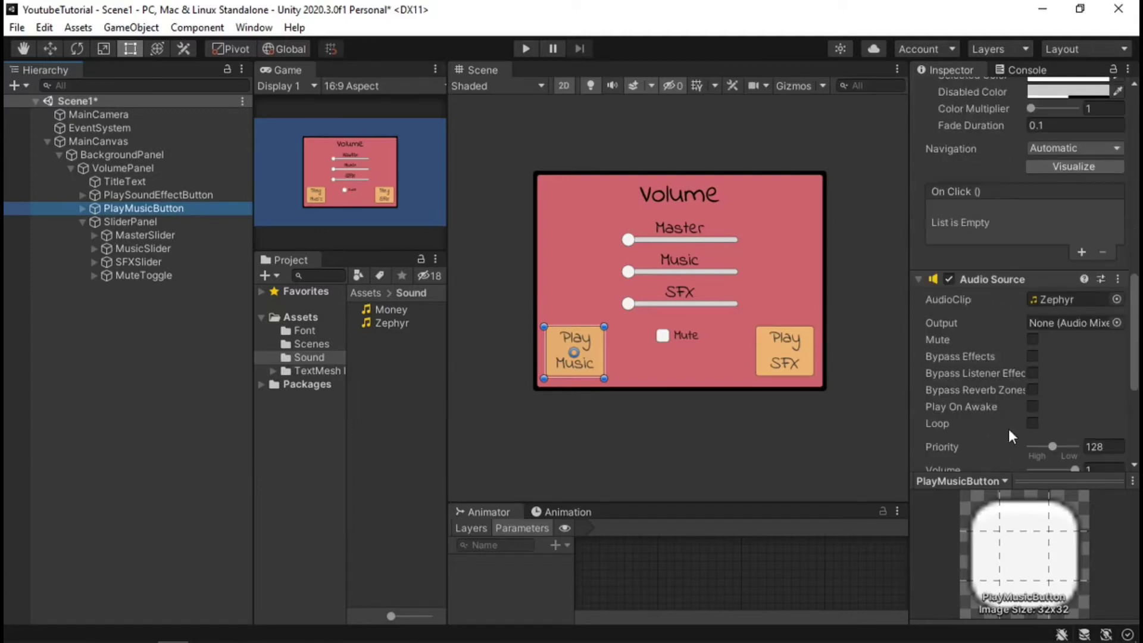
click(1034, 422)
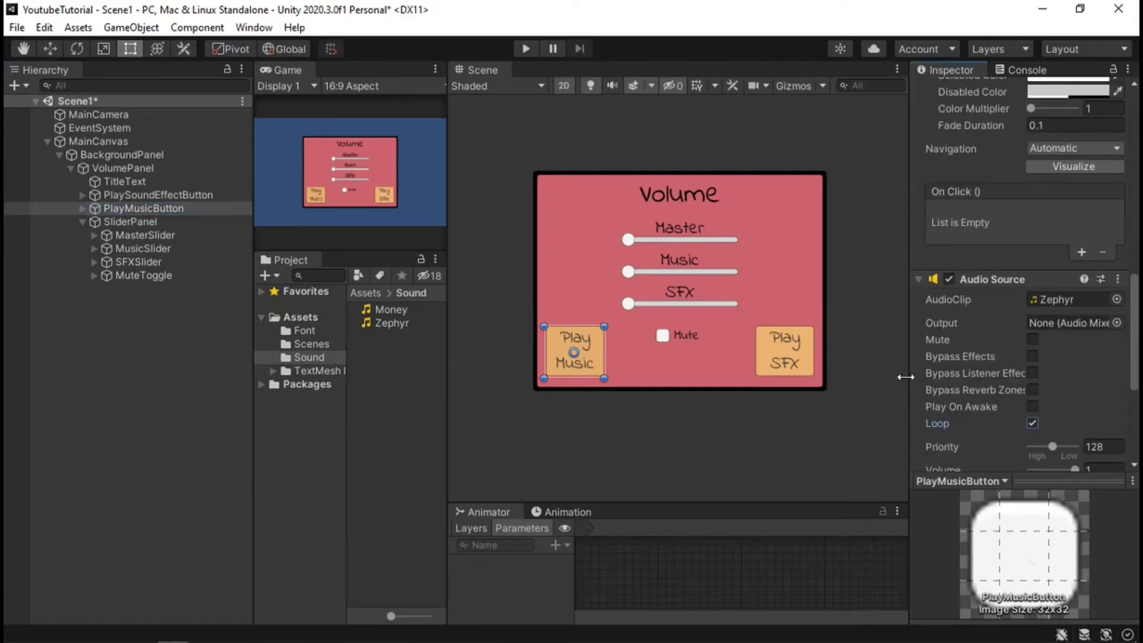
click(154, 380)
click(17, 27)
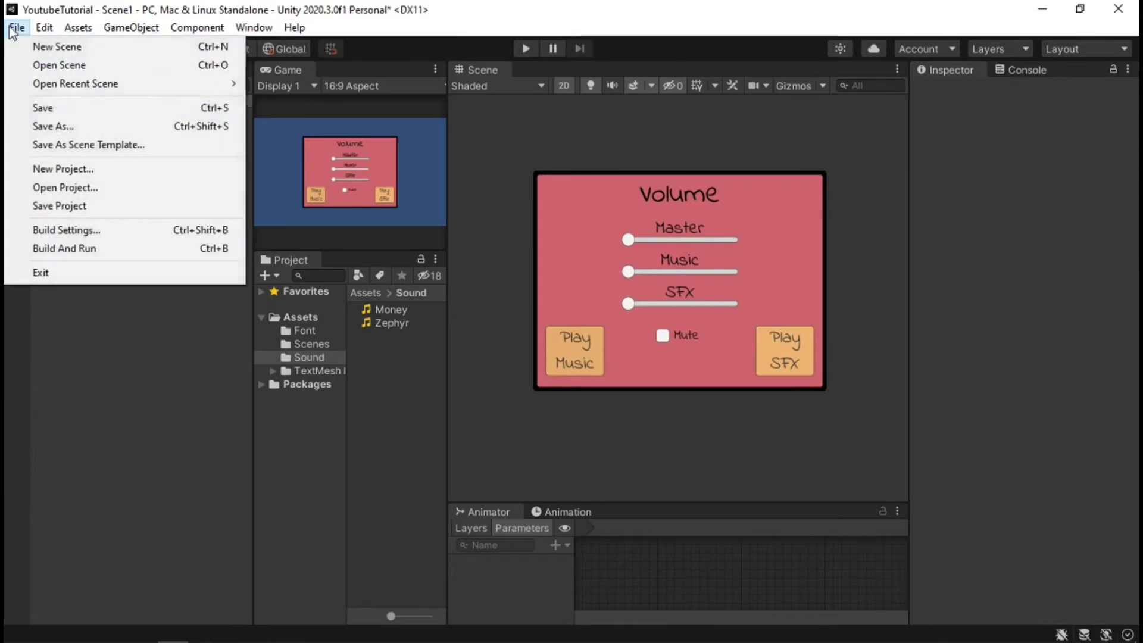
click(36, 105)
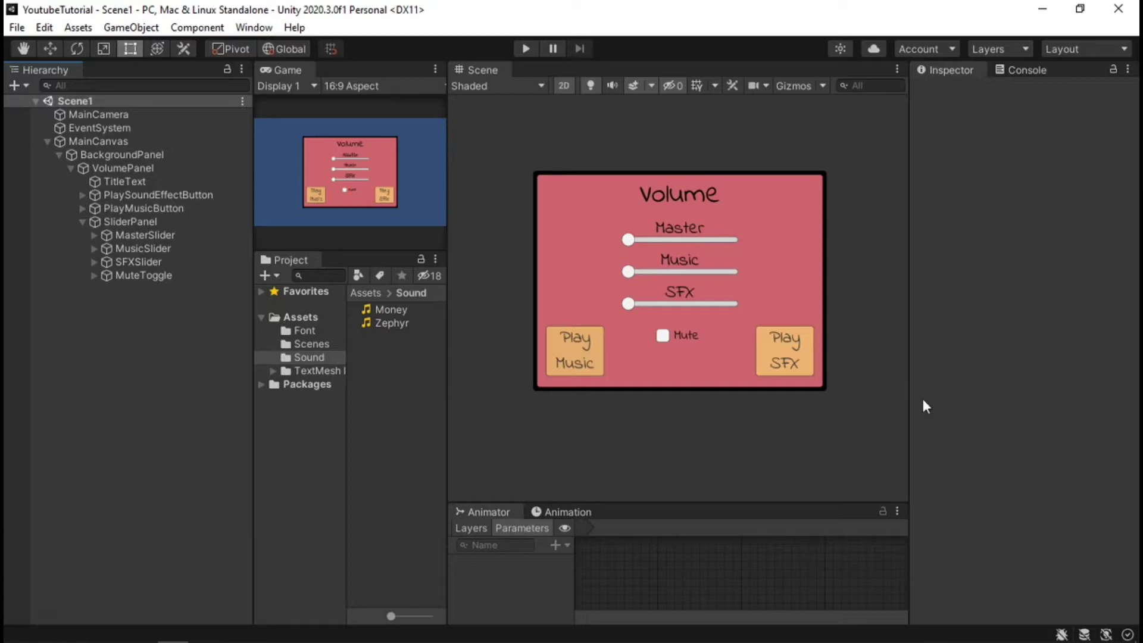
click(126, 167)
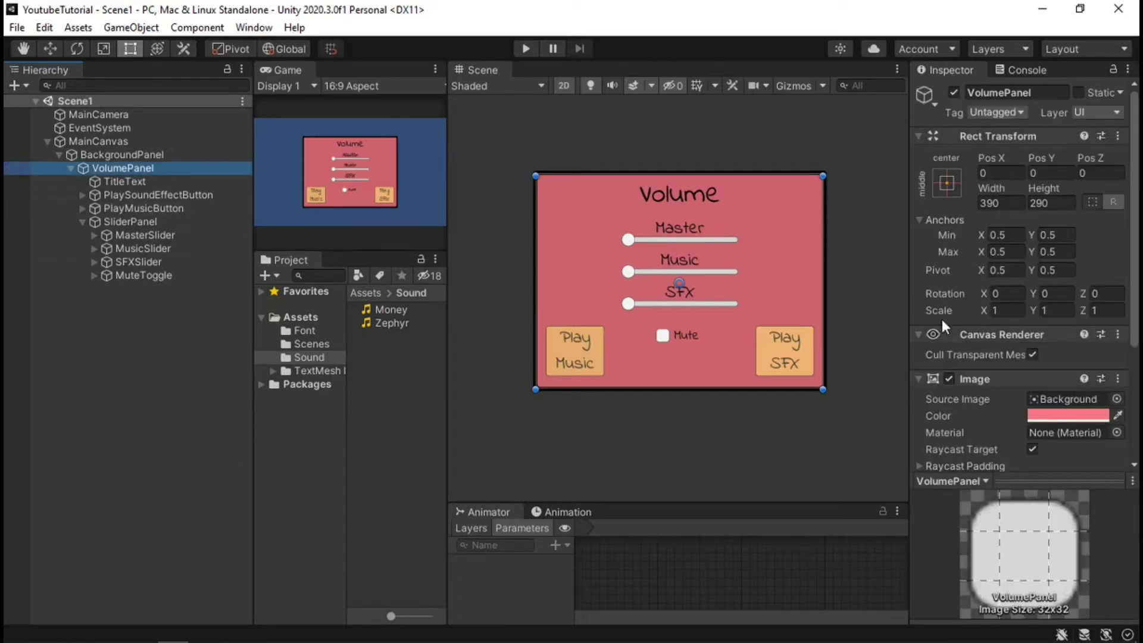
scroll(974, 321, down, 3)
click(1060, 452)
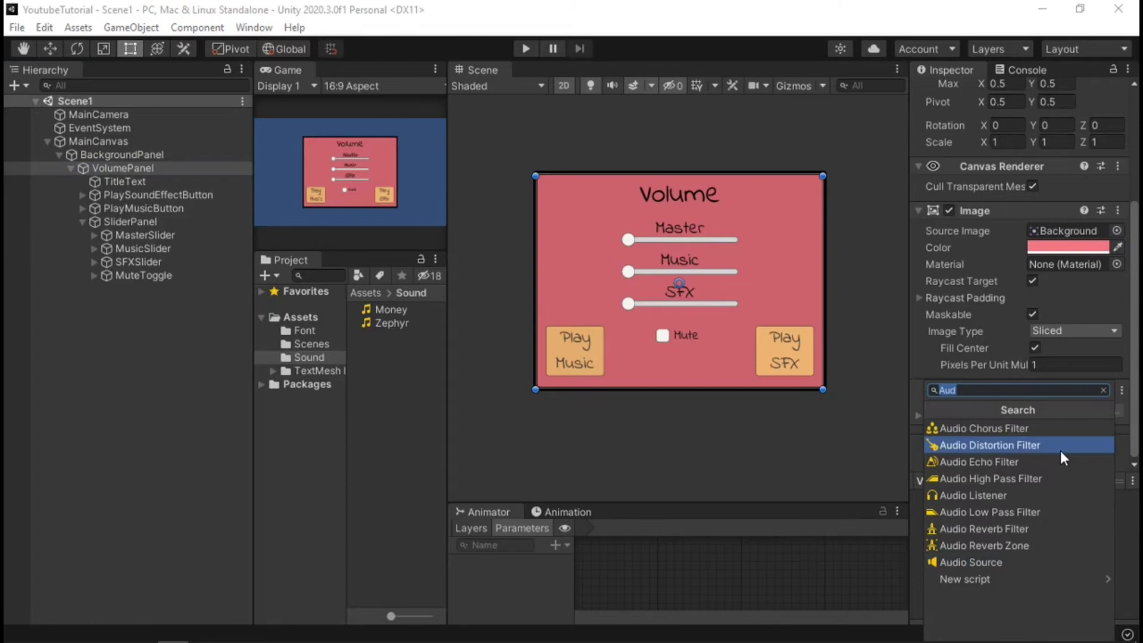
text(Volume)
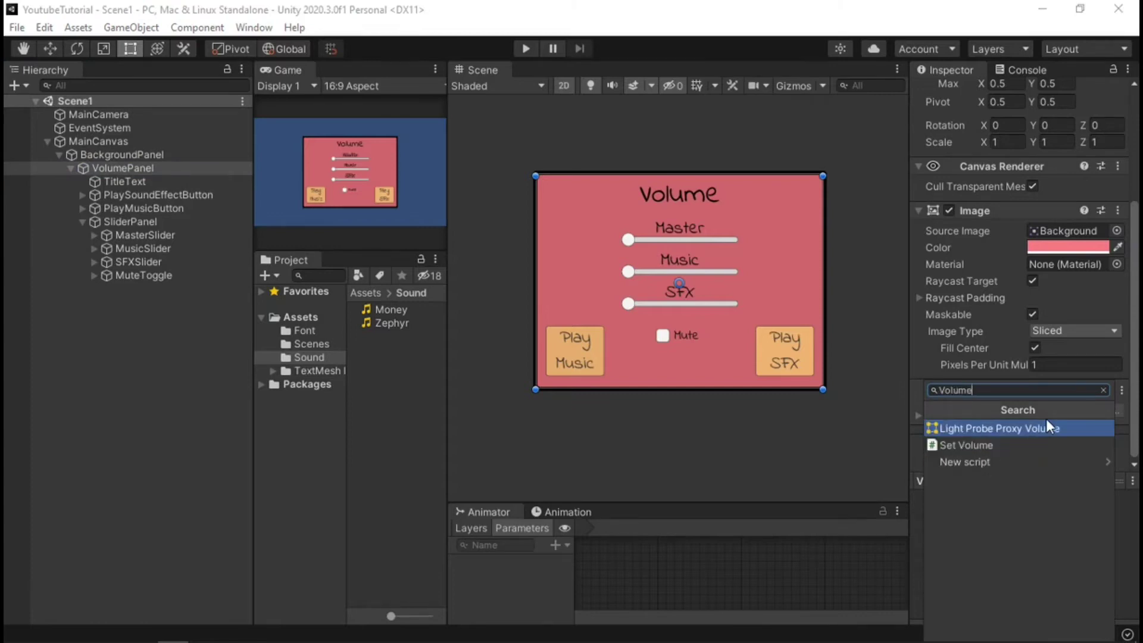
click(1046, 422)
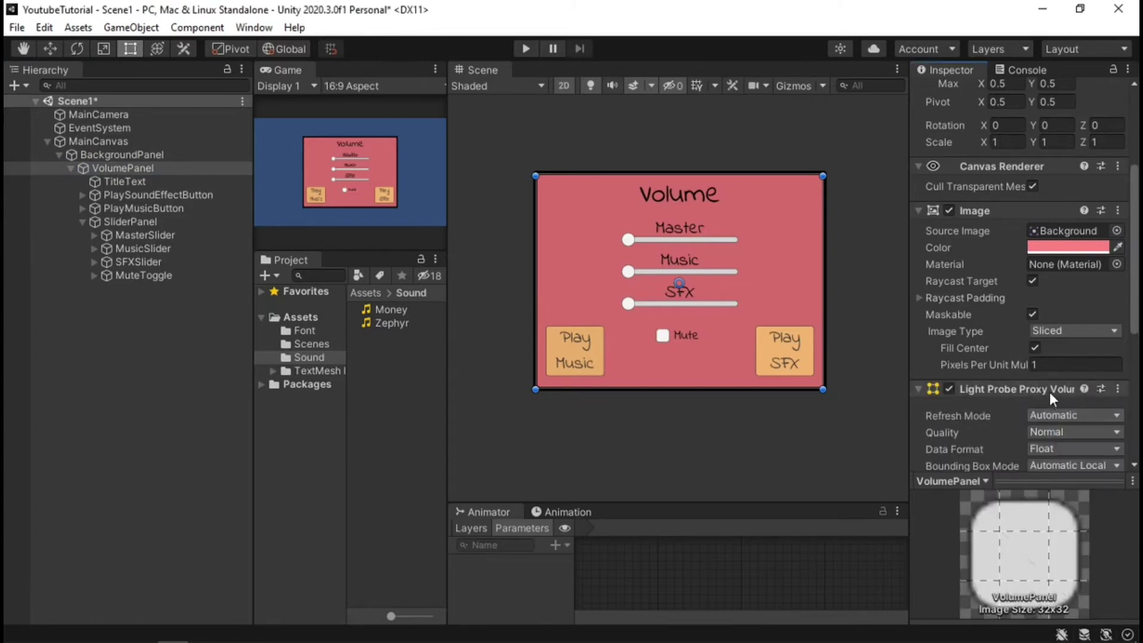
right_click(1049, 391)
click(1020, 420)
Add a new script named Volume as a component of VolumePanel and open it for editing in Visual Studio
click(1031, 459)
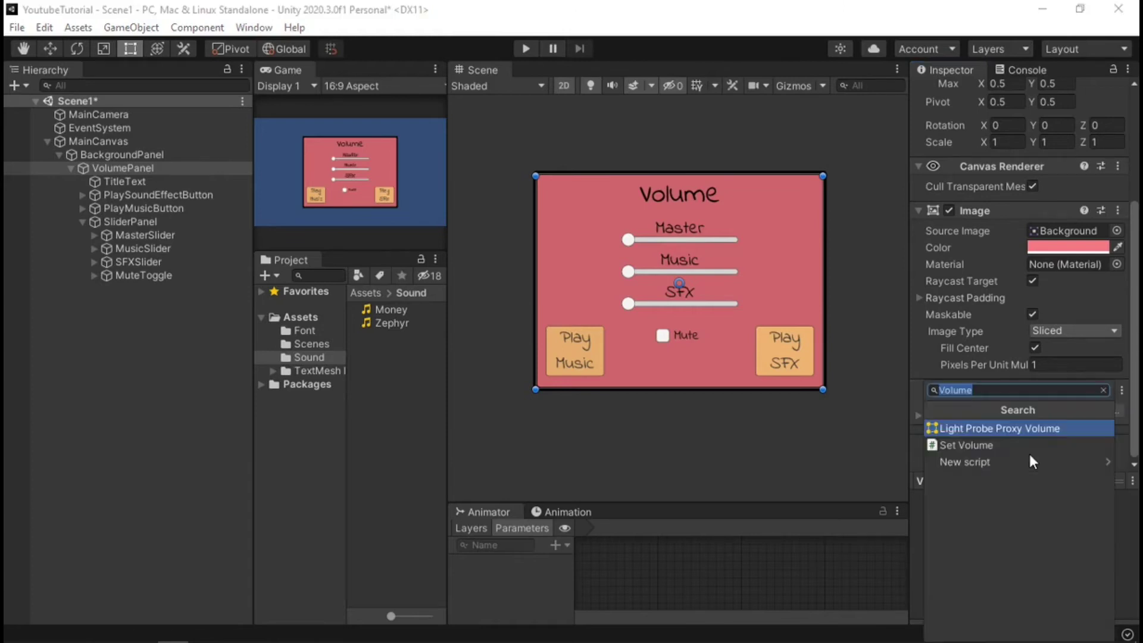
click(1031, 463)
key(Return)
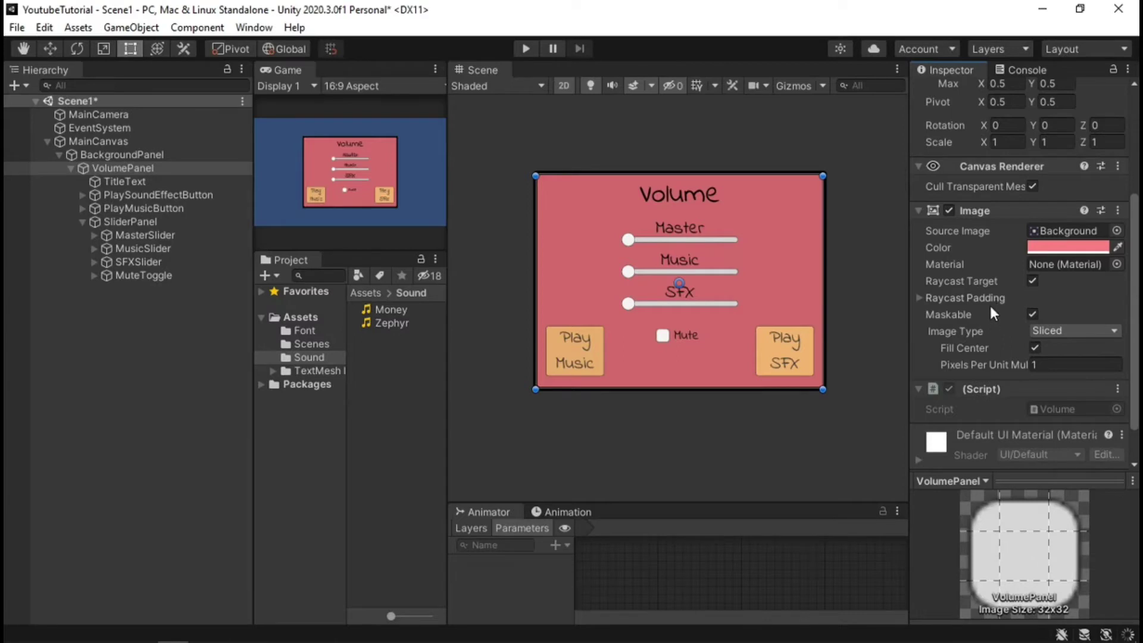
scroll(988, 303, down, 2)
right_click(988, 342)
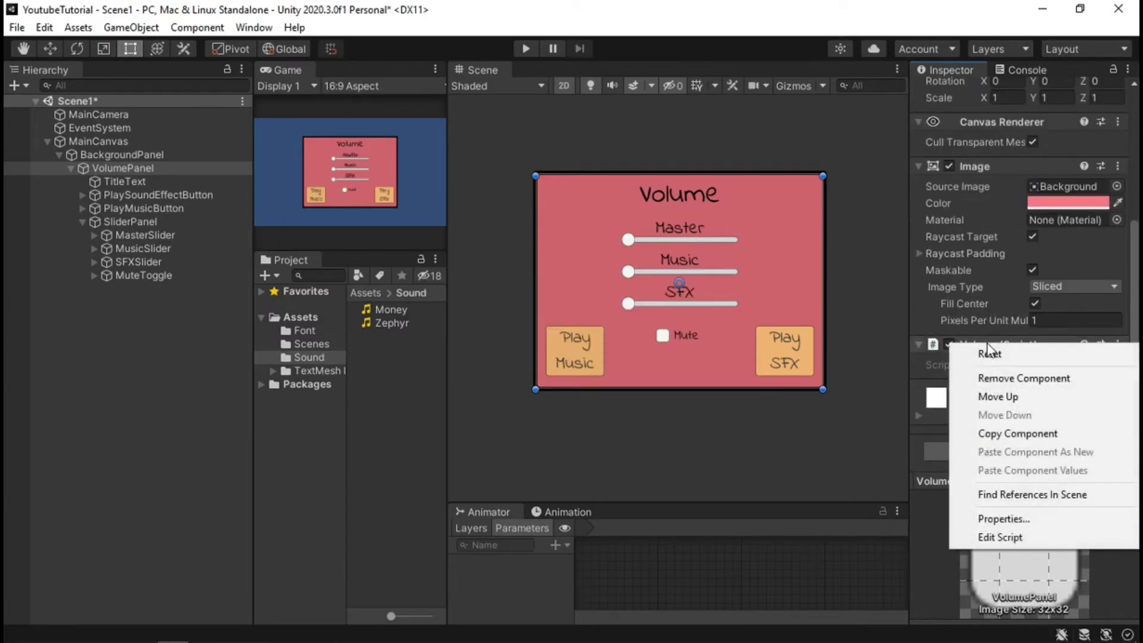
click(1019, 536)
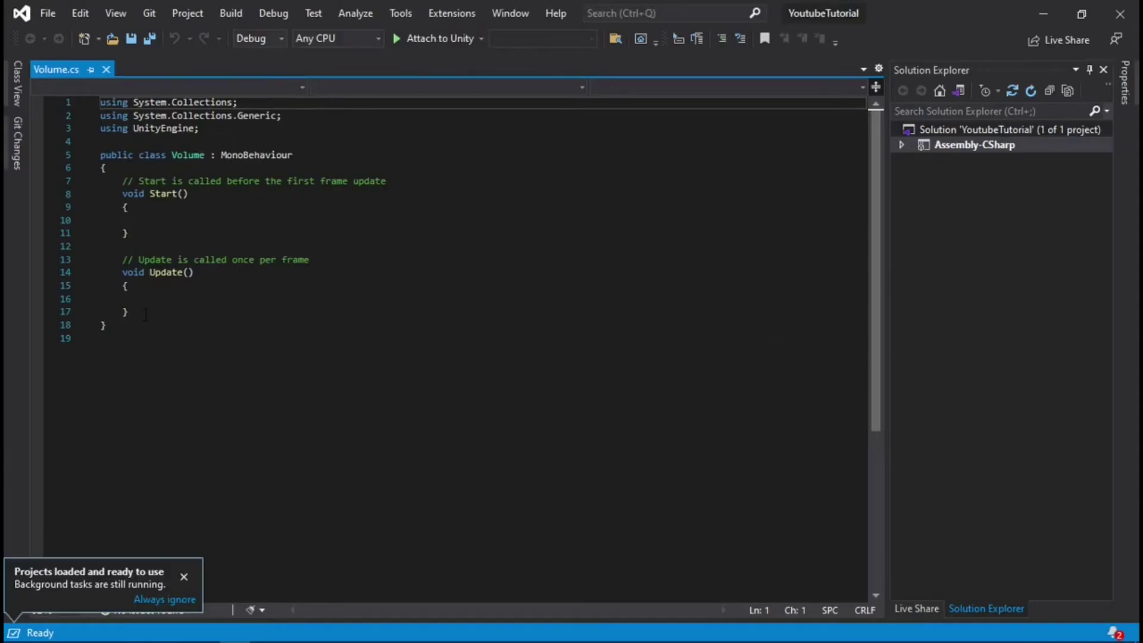
Delete the default Start and Update methods from the Volume class and dismiss the projects-loaded notification
drag(142, 312, 60, 185)
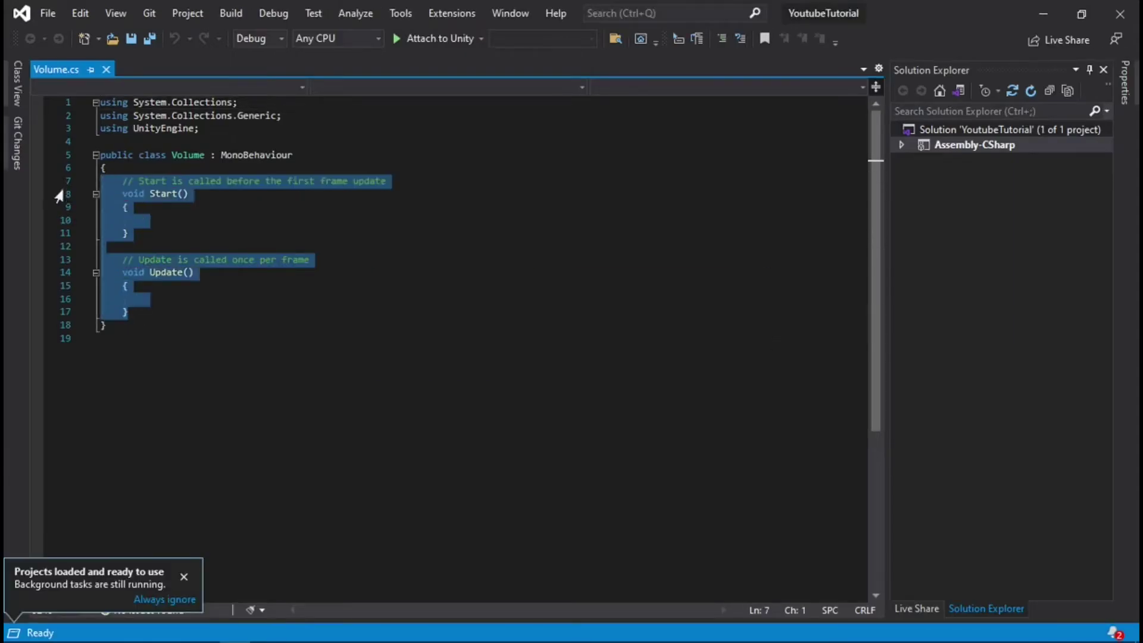
key(Delete)
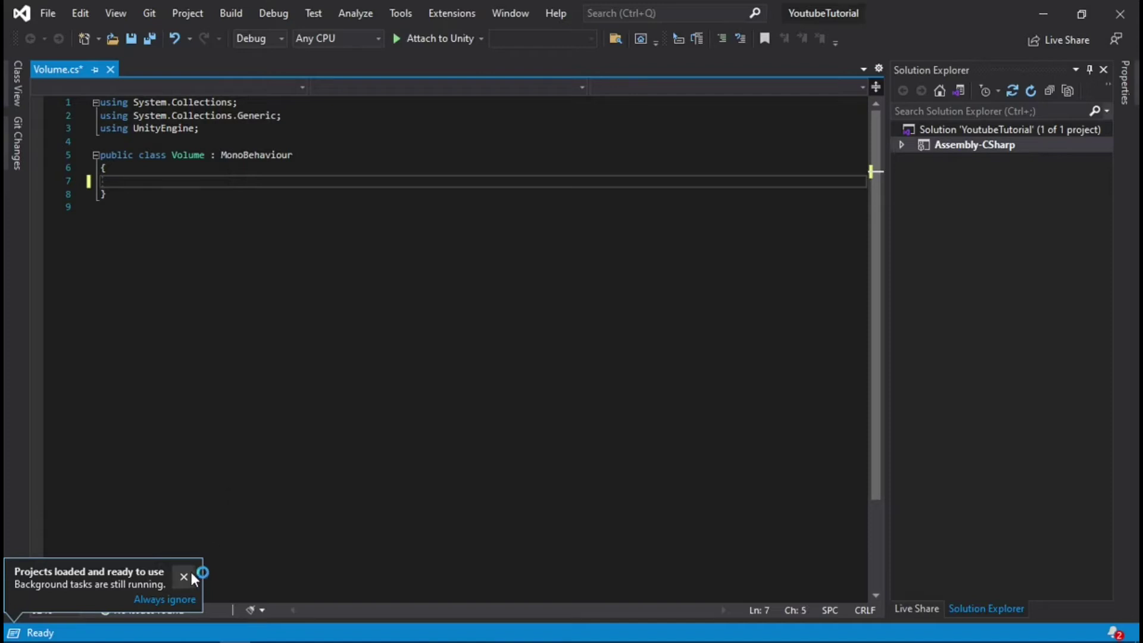
click(185, 576)
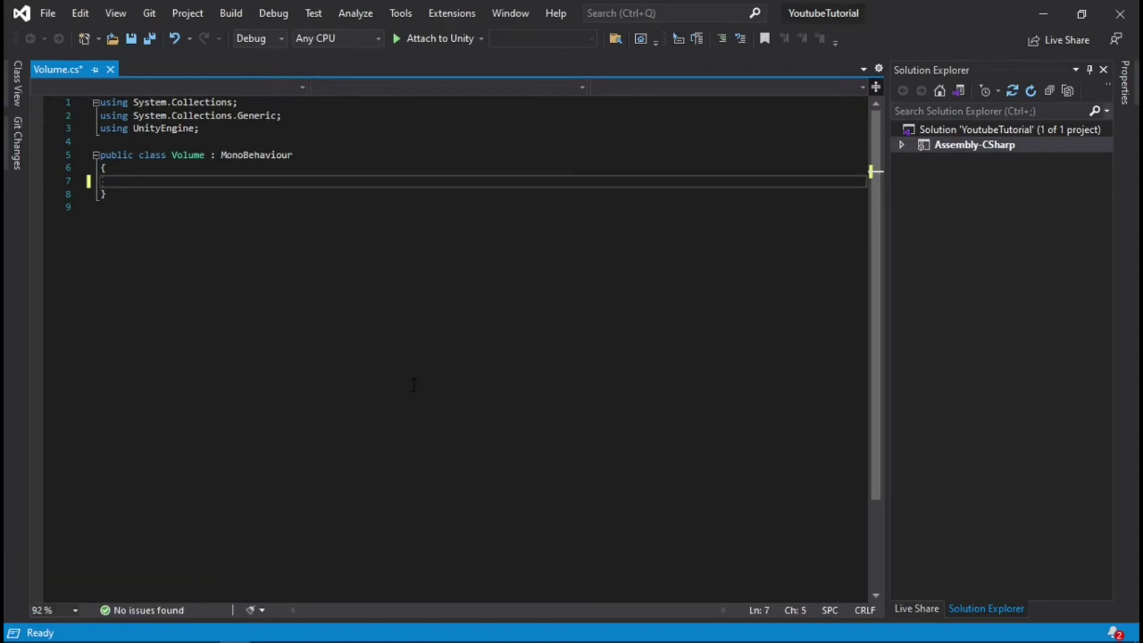
Declare an AudioSource field named musicSrc in the Volume class
text(Audio)
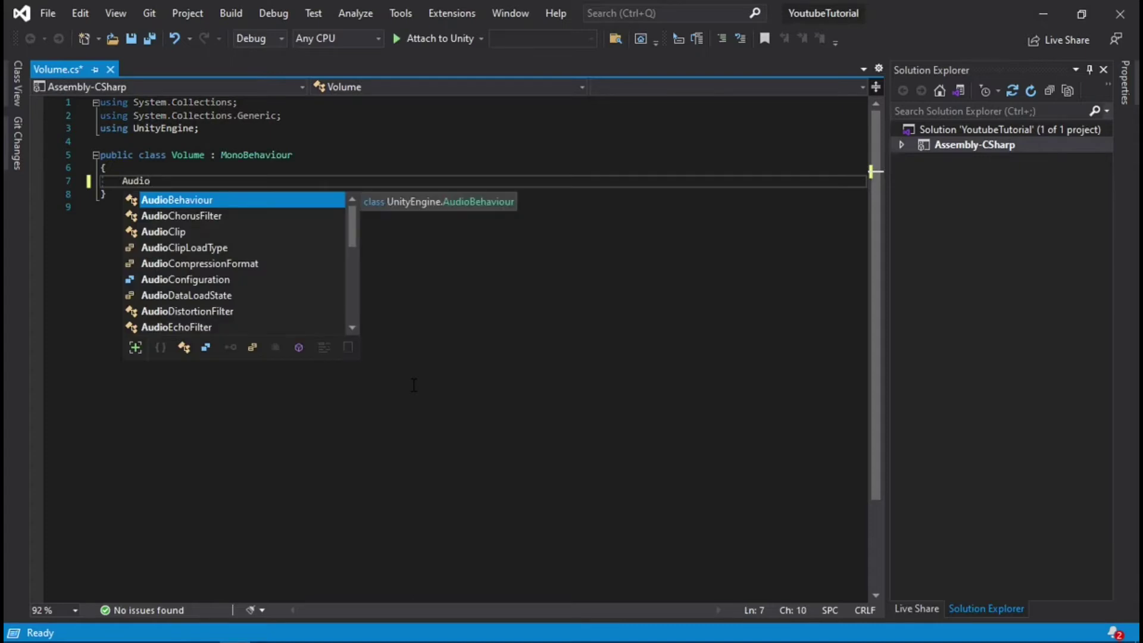
text(Source)
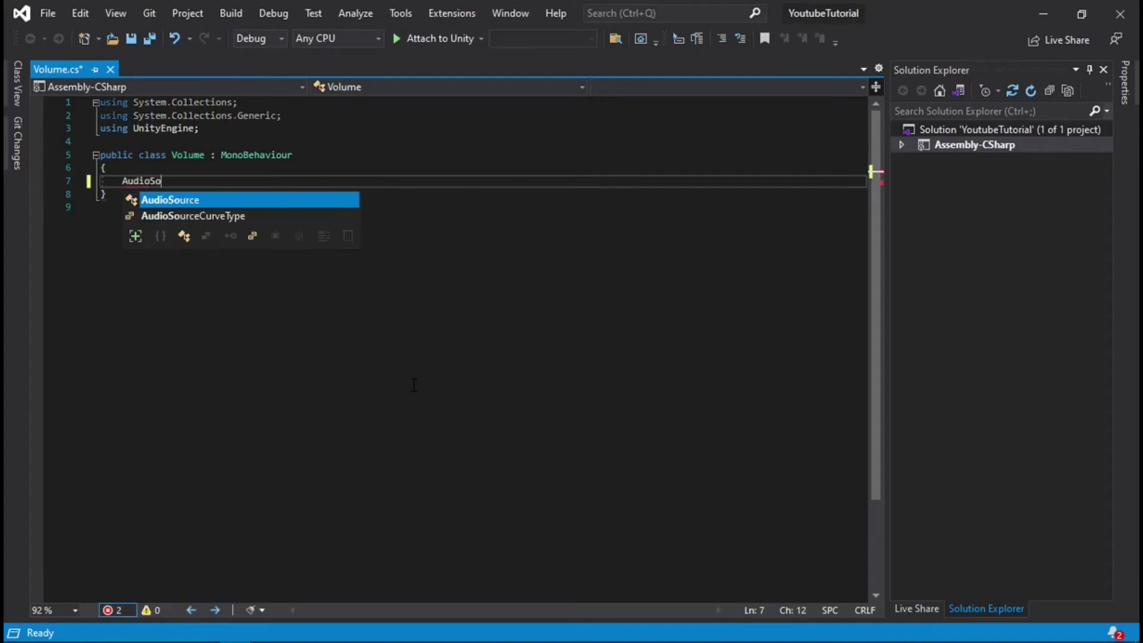
key(Escape)
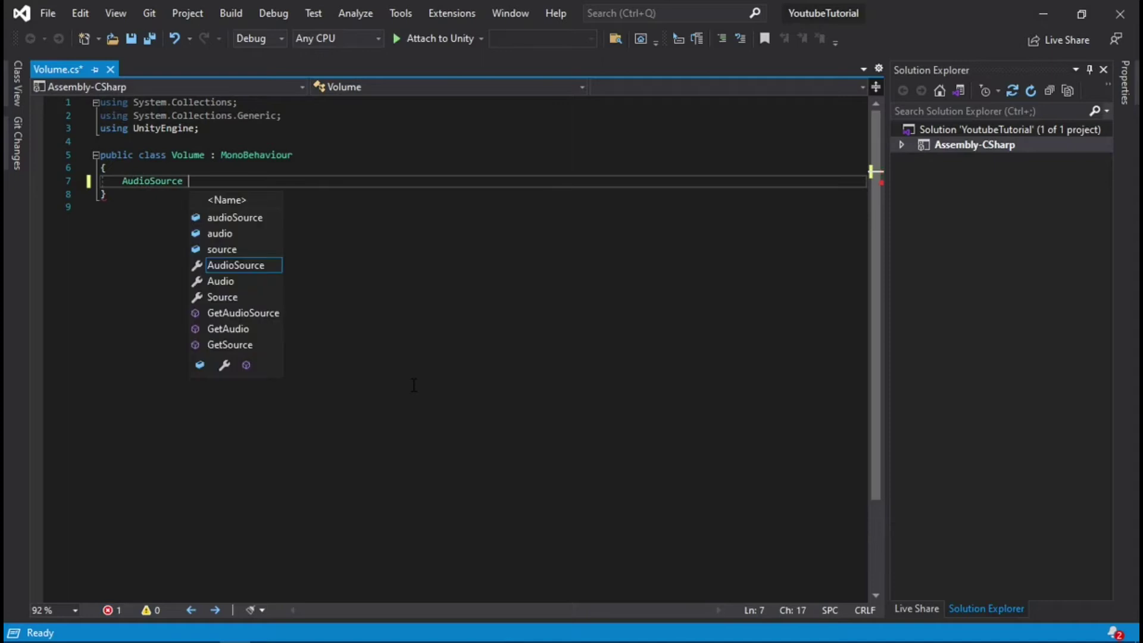
text(music)
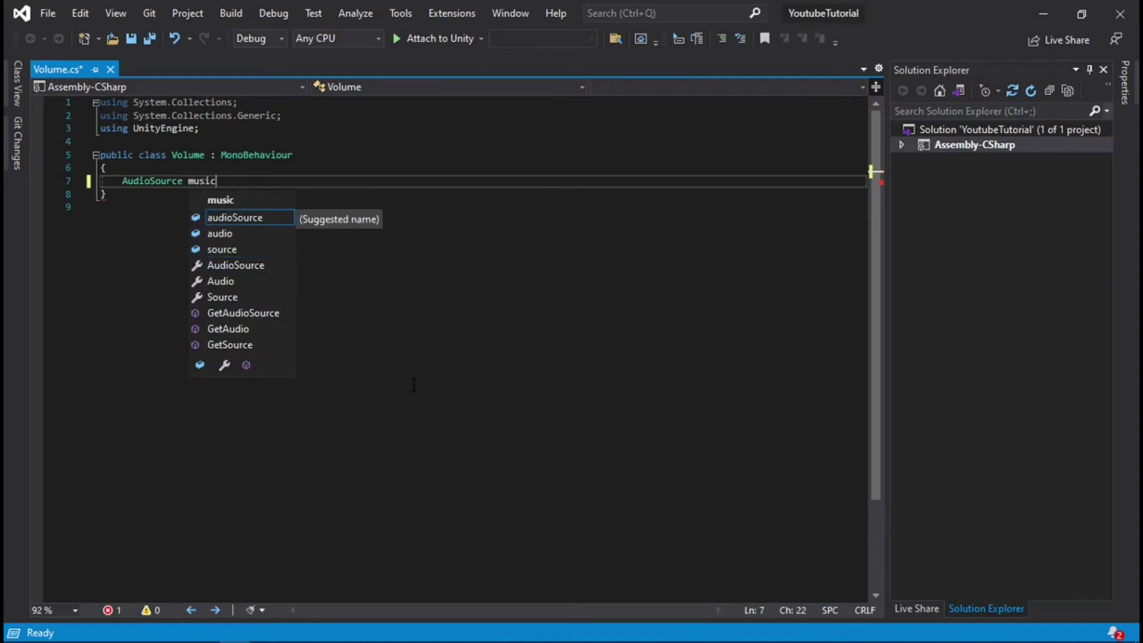
text(Src;)
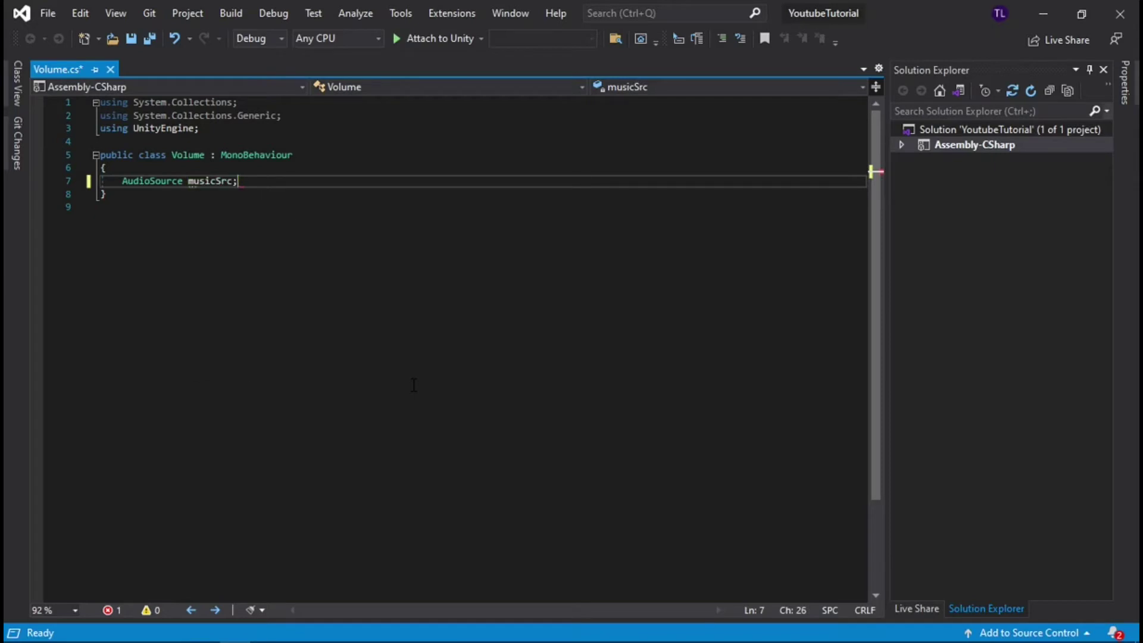
Duplicate the musicSrc declaration and rename the copy sfxSrc
key(ctrl+d)
key(Left)
key(Left)
key(Left)
key(Left)
key(BackSpace)
key(BackSpace)
key(BackSpace)
key(BackSpace)
key(BackSpace)
text(sfx)
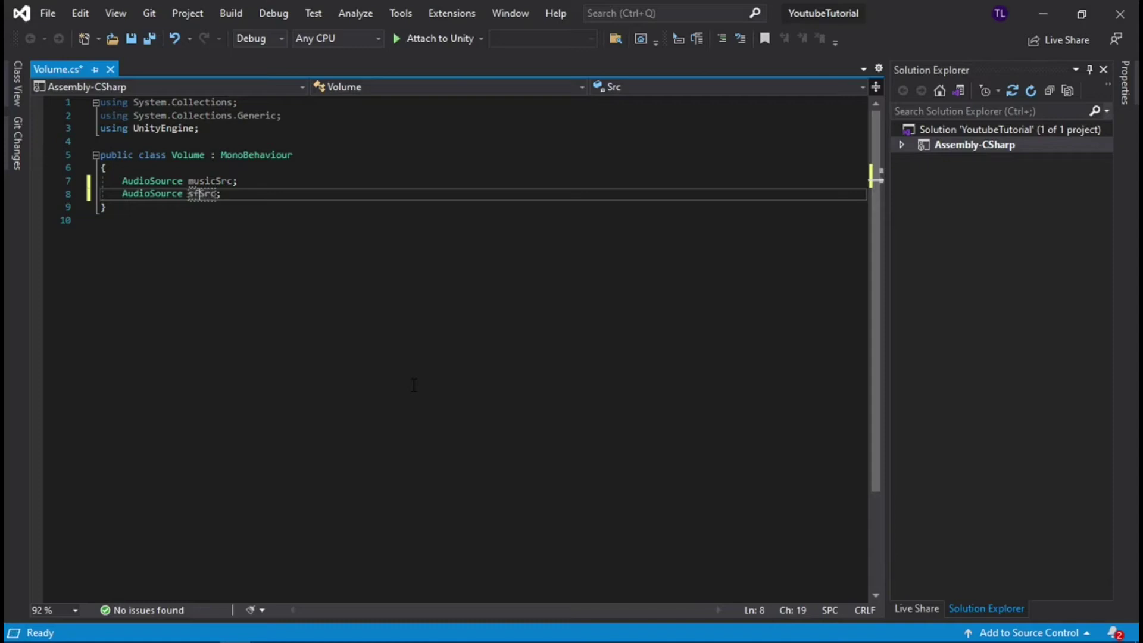
Make the musicSrc and sfxSrc fields public, add blank lines below them and save the script
key(Home)
key(Up)
text(public)
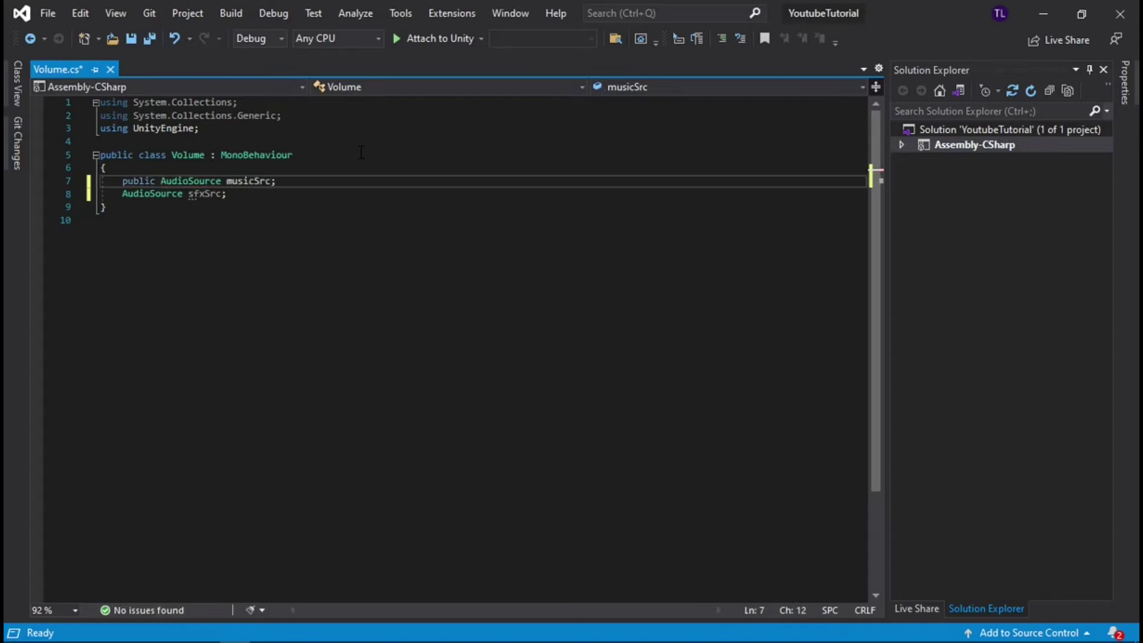
key(Home)
key(Down)
text(public)
click(389, 197)
key(Return)
key(Return)
click(149, 39)
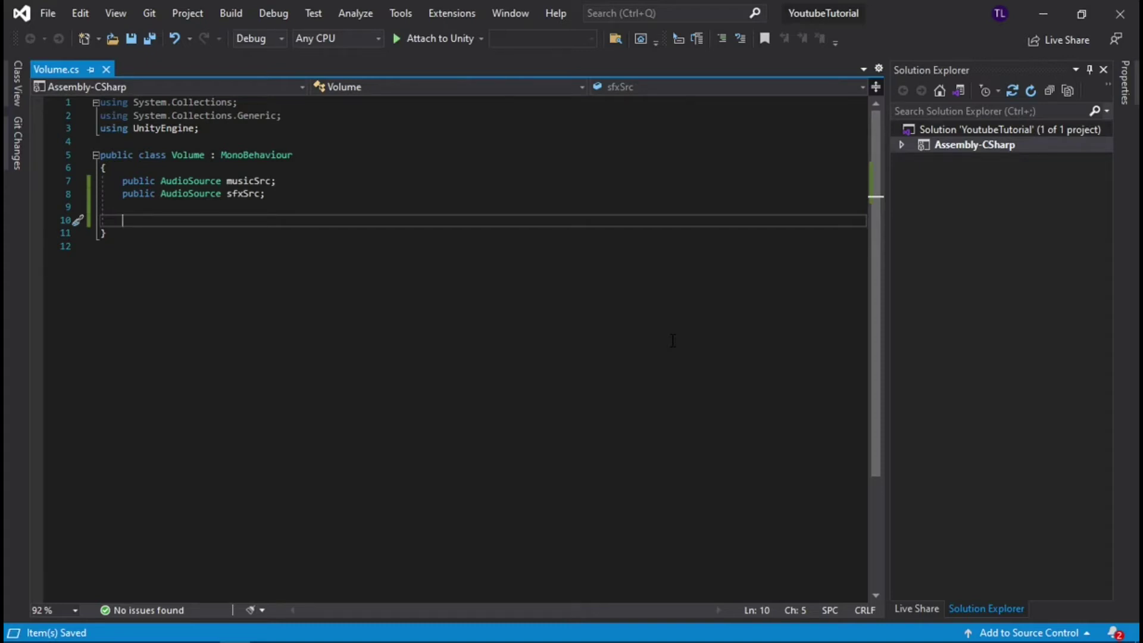
Add an empty public void ToggleMusic() method below the AudioSource fields
text(public v)
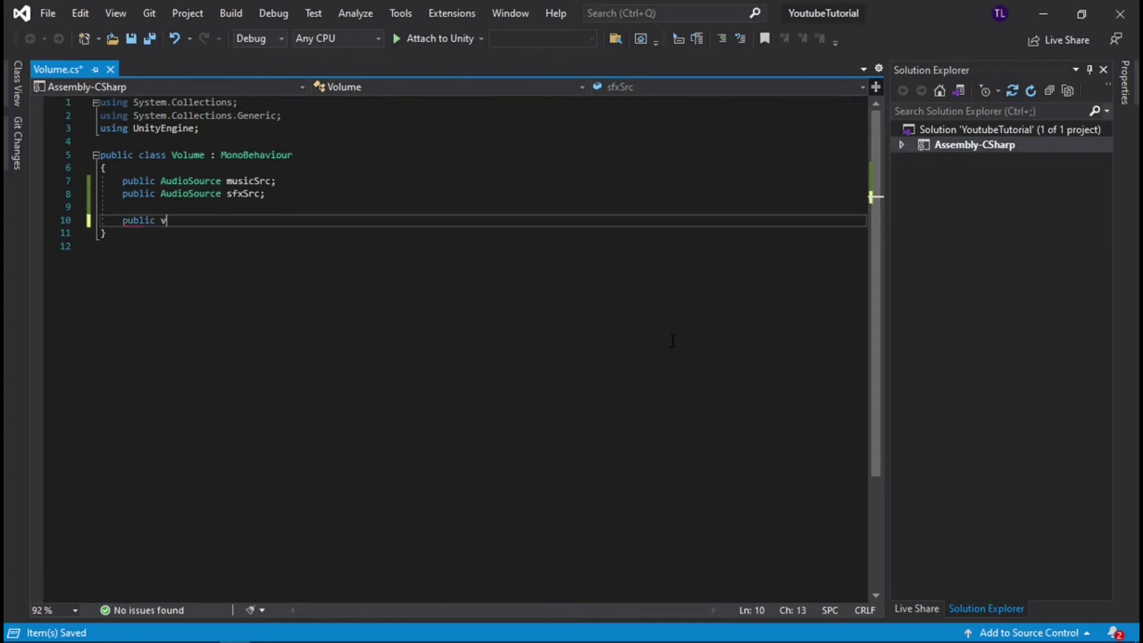
text(oid T)
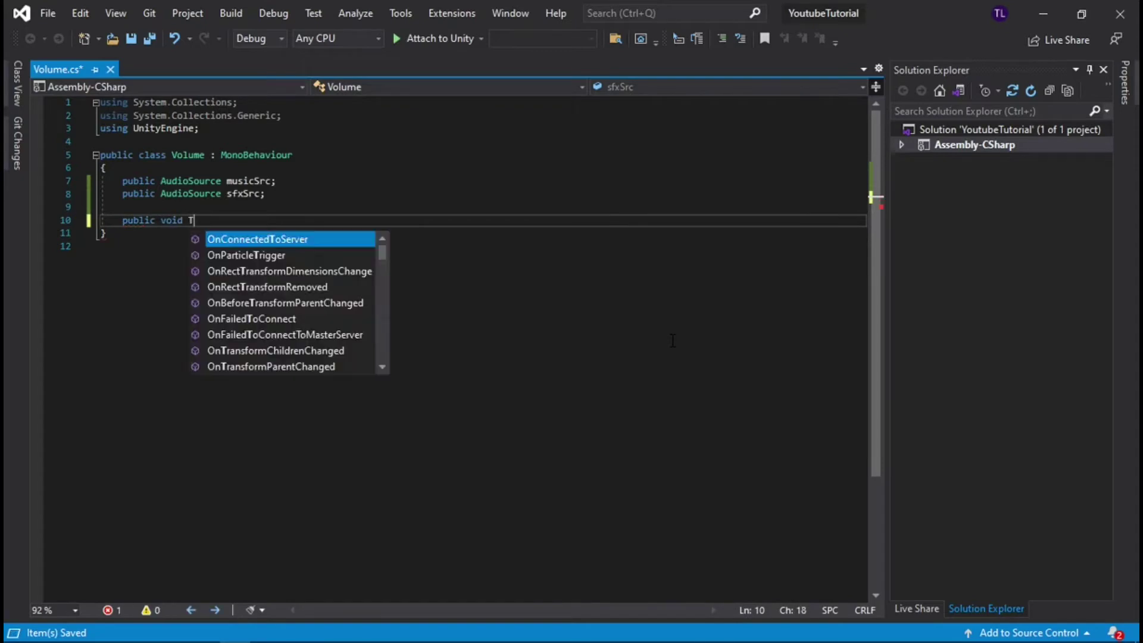
text(oggleMusi)
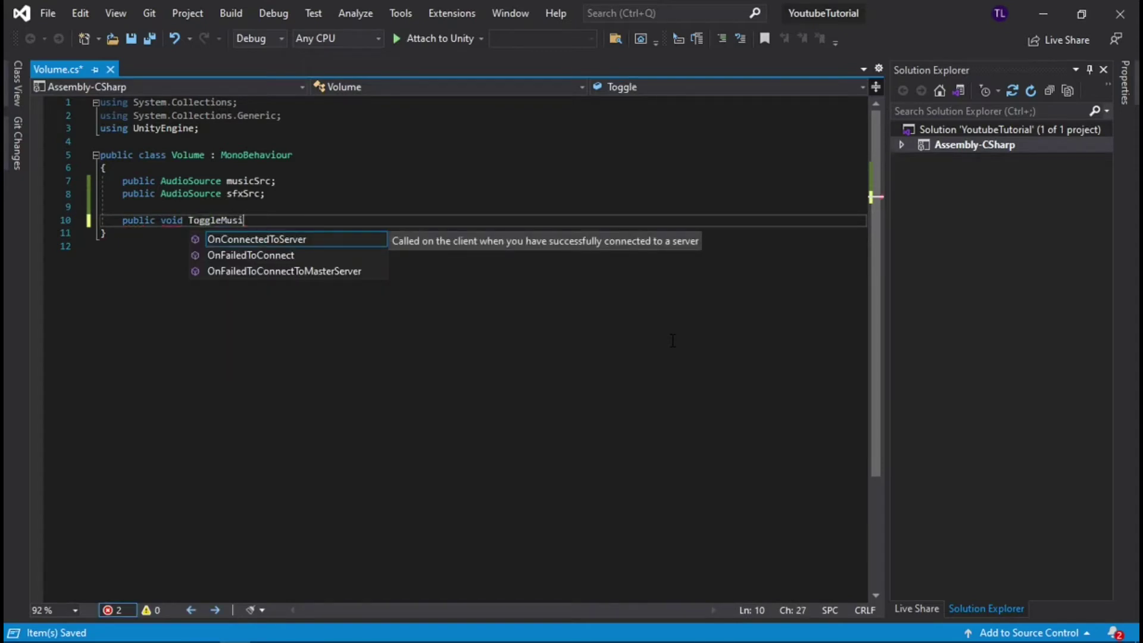
text(c())
key(Return)
text({)
key(Return)
key(Down)
Add an empty public void PlaySoundEffect() method below ToggleMusic and save the script
key(Return)
key(Return)
text(p)
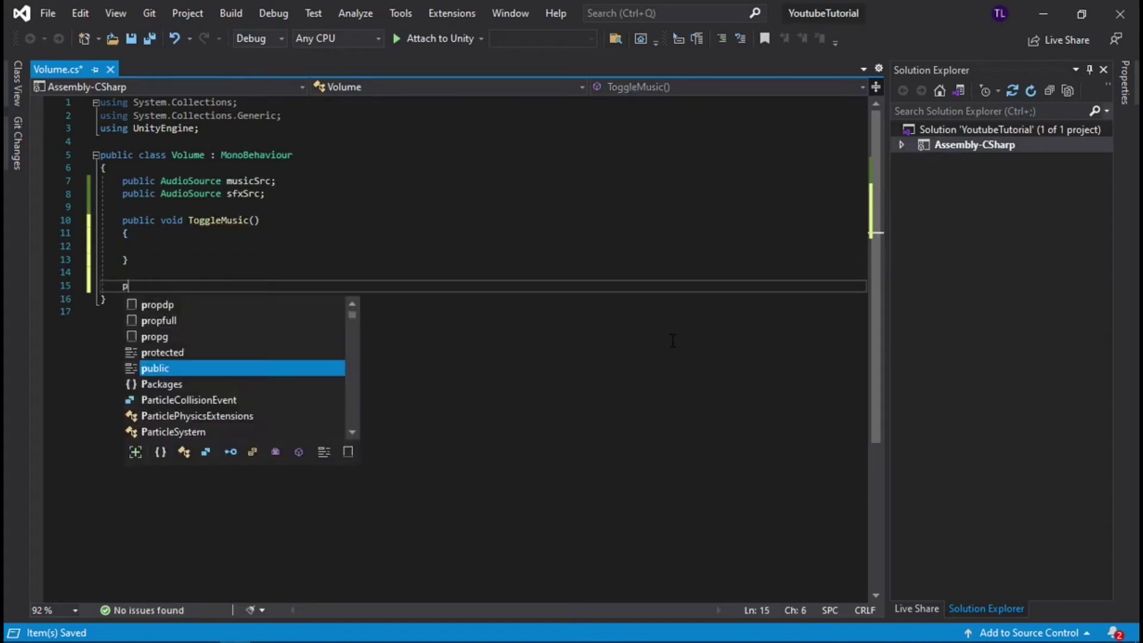
text(ublic void )
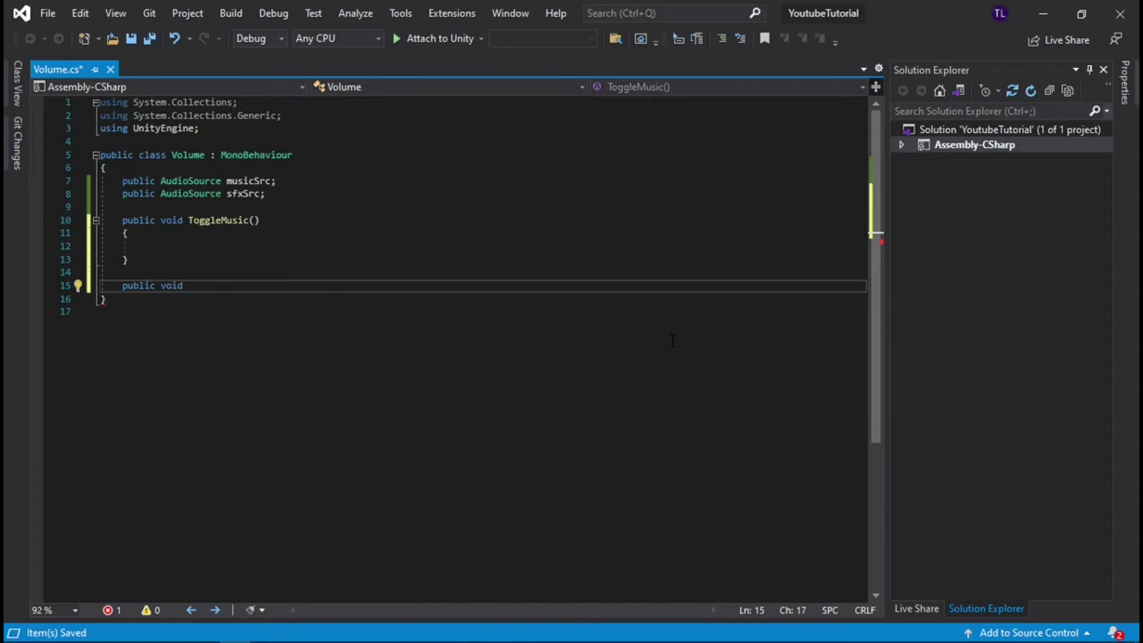
text(PlaySou)
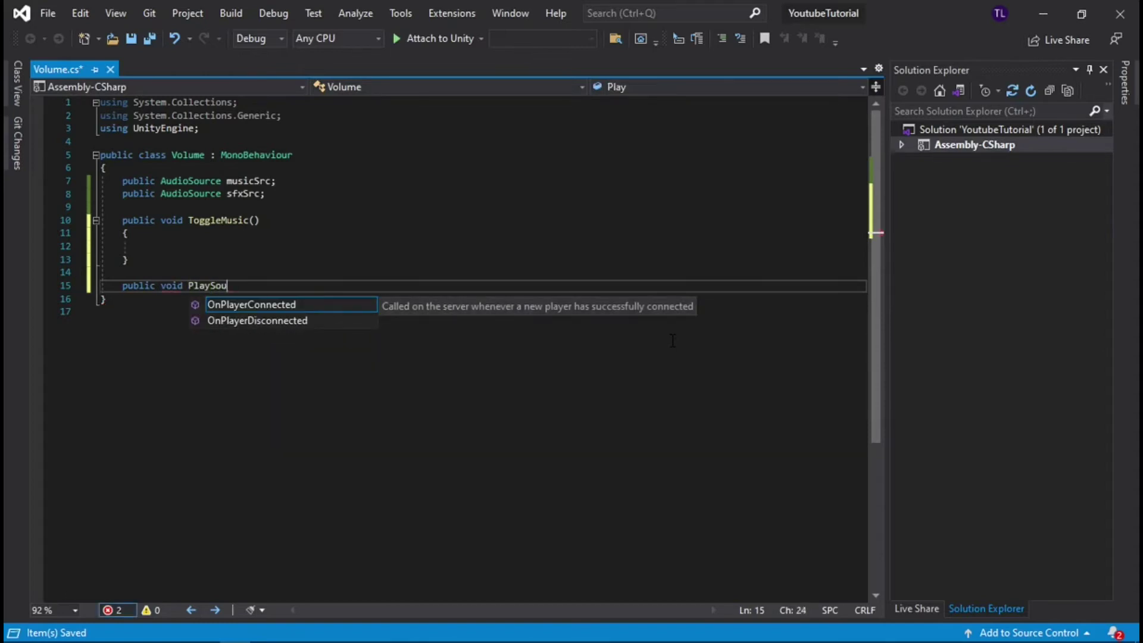
text(ndEffect() {)
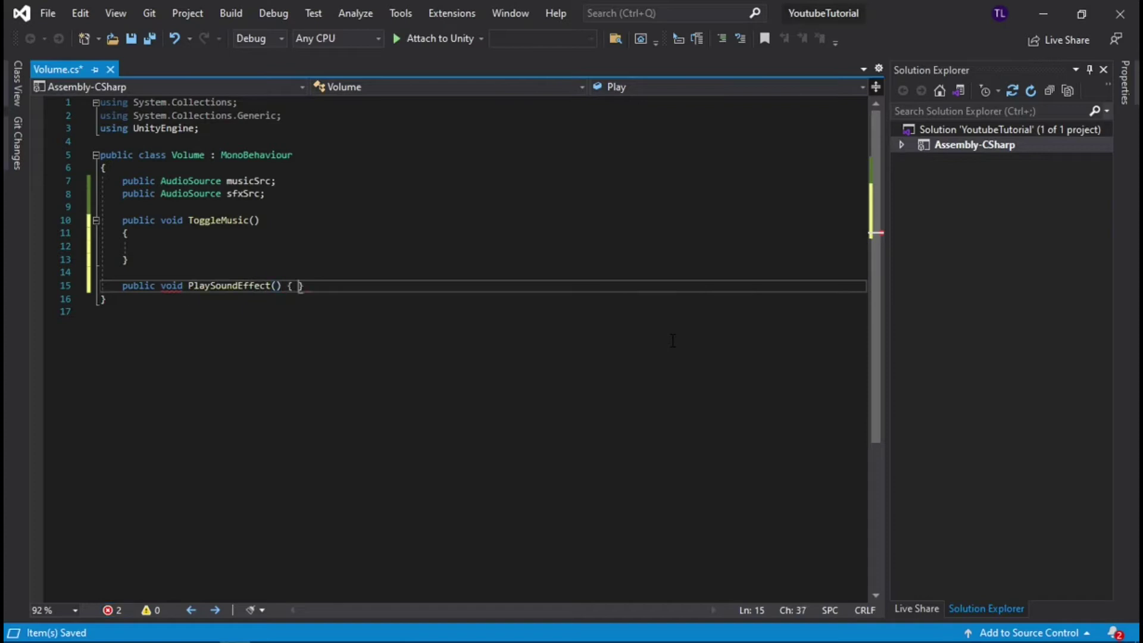
key(Return)
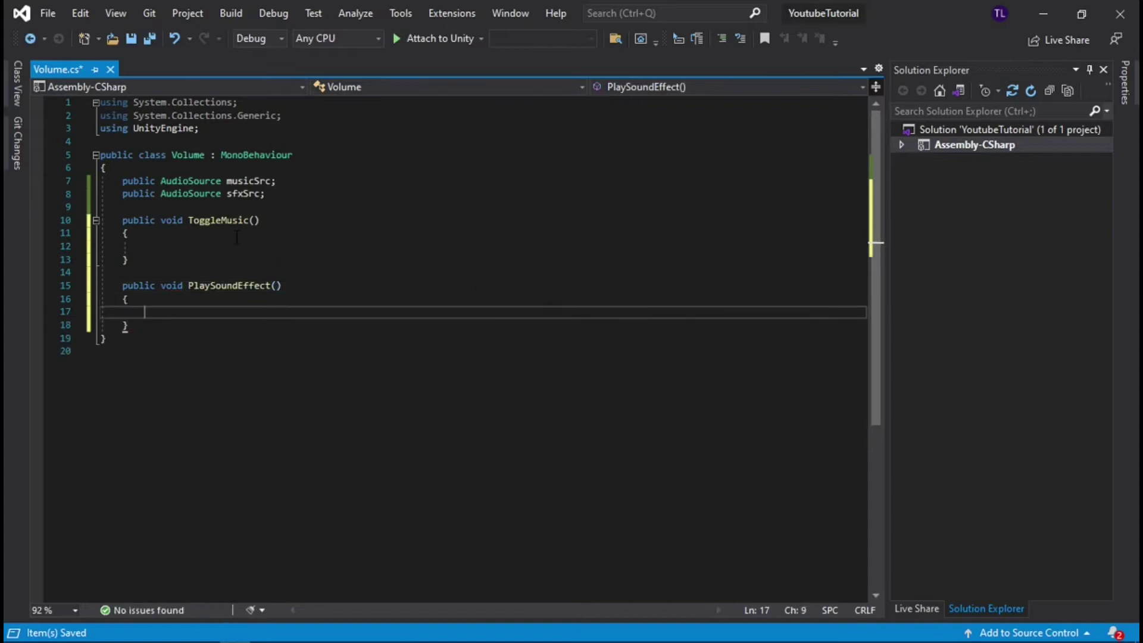
click(131, 38)
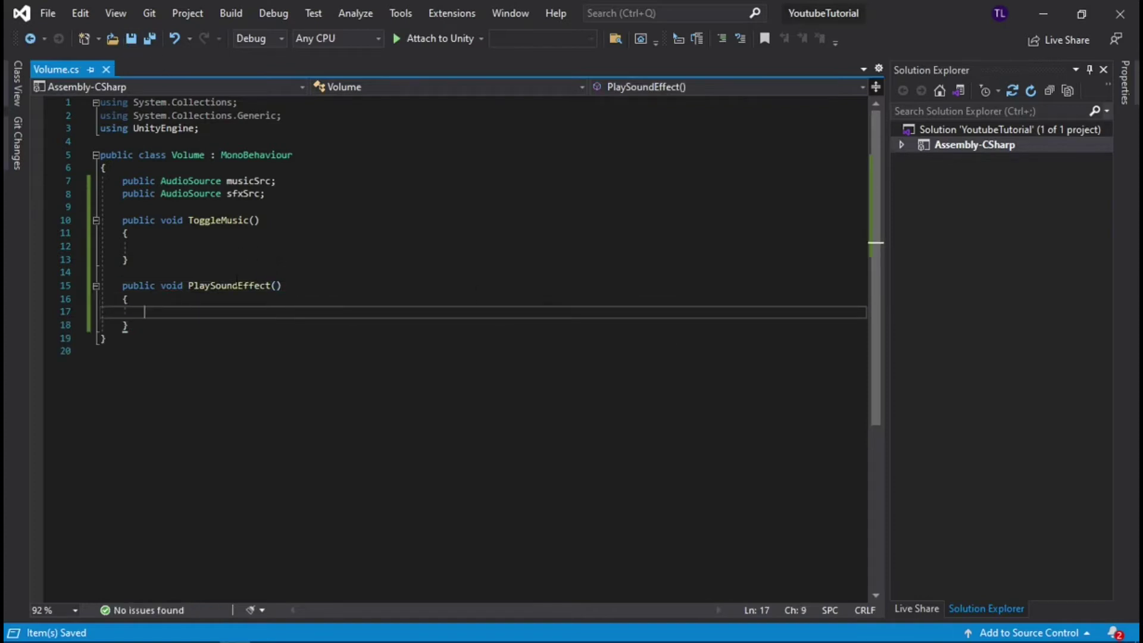
Write the condition if (musicSrc.isPlaying) in the body of the ToggleMusic method
click(232, 247)
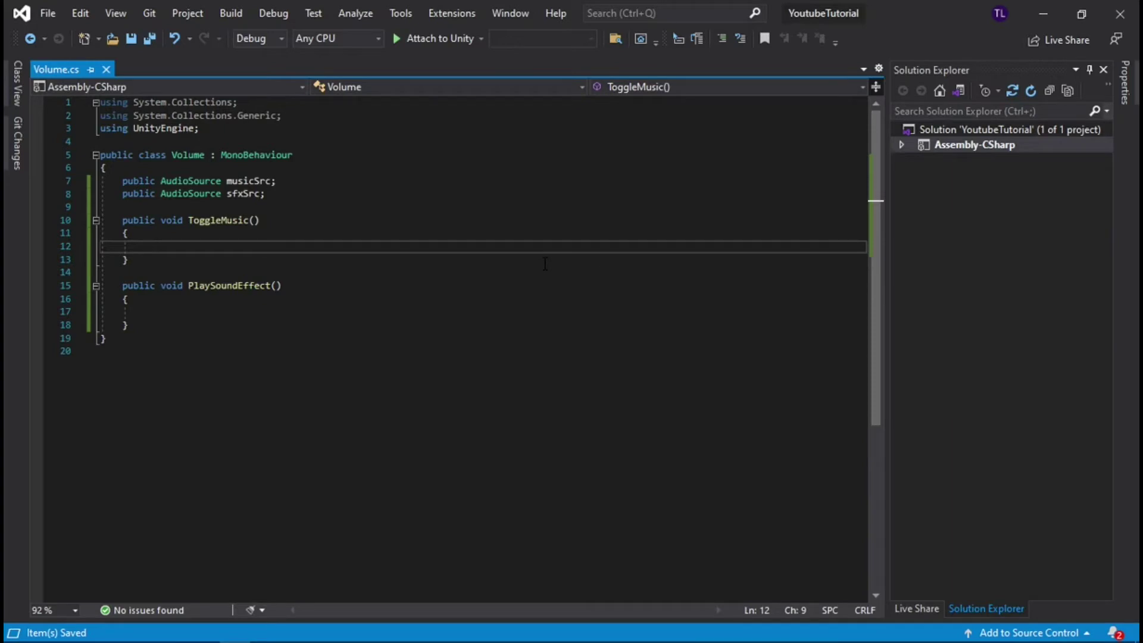
text(musi)
text(c)
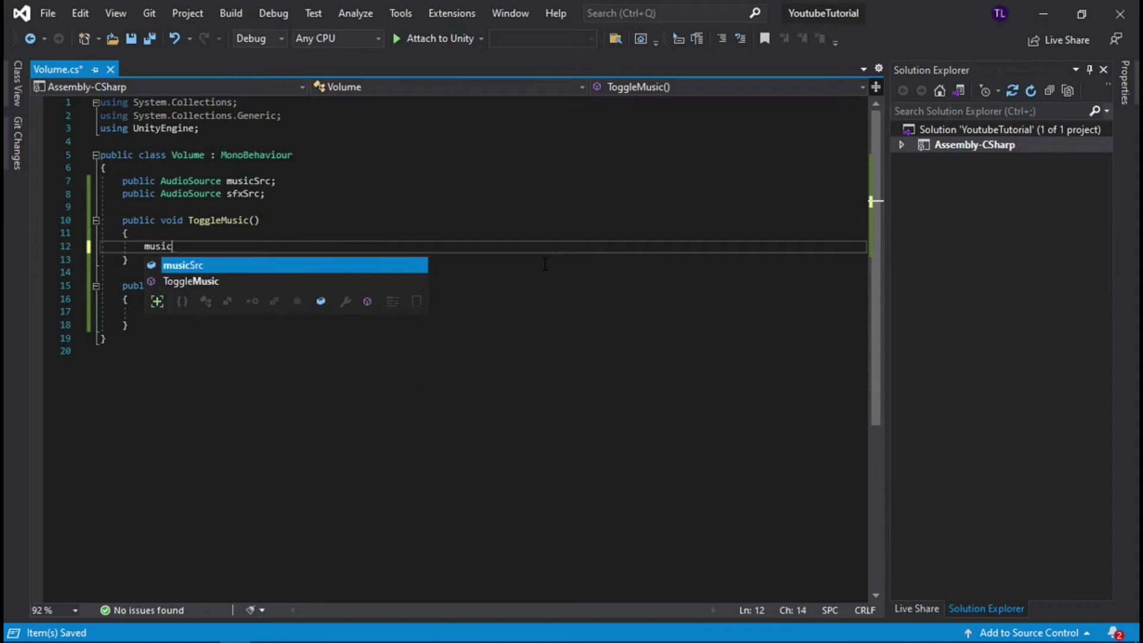
key(Tab)
text(.)
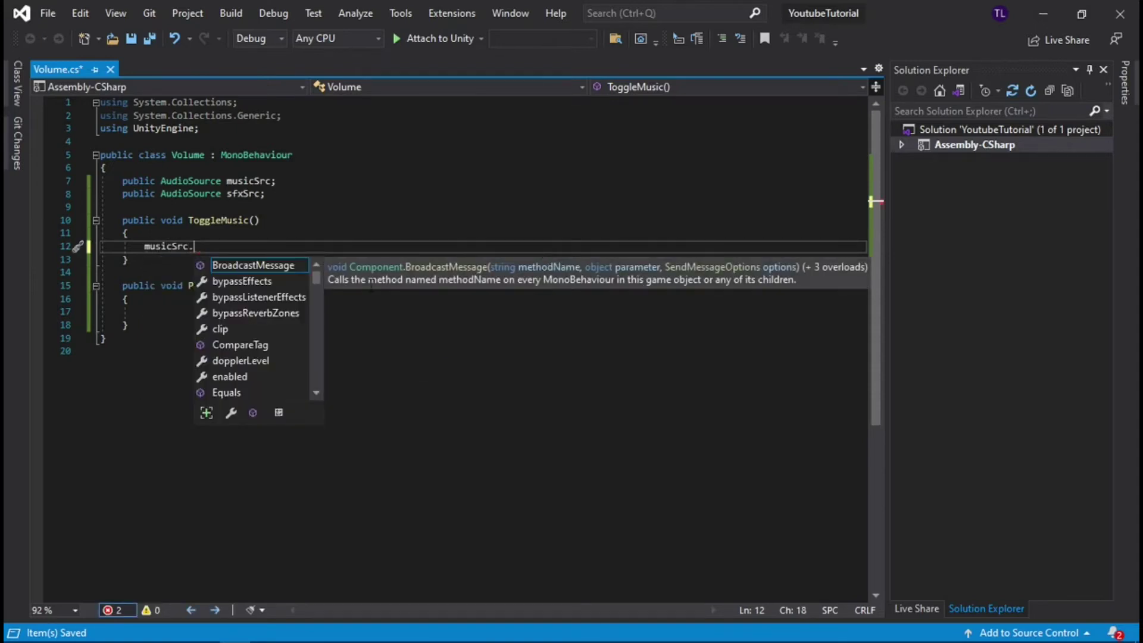
key(Escape)
key(Home)
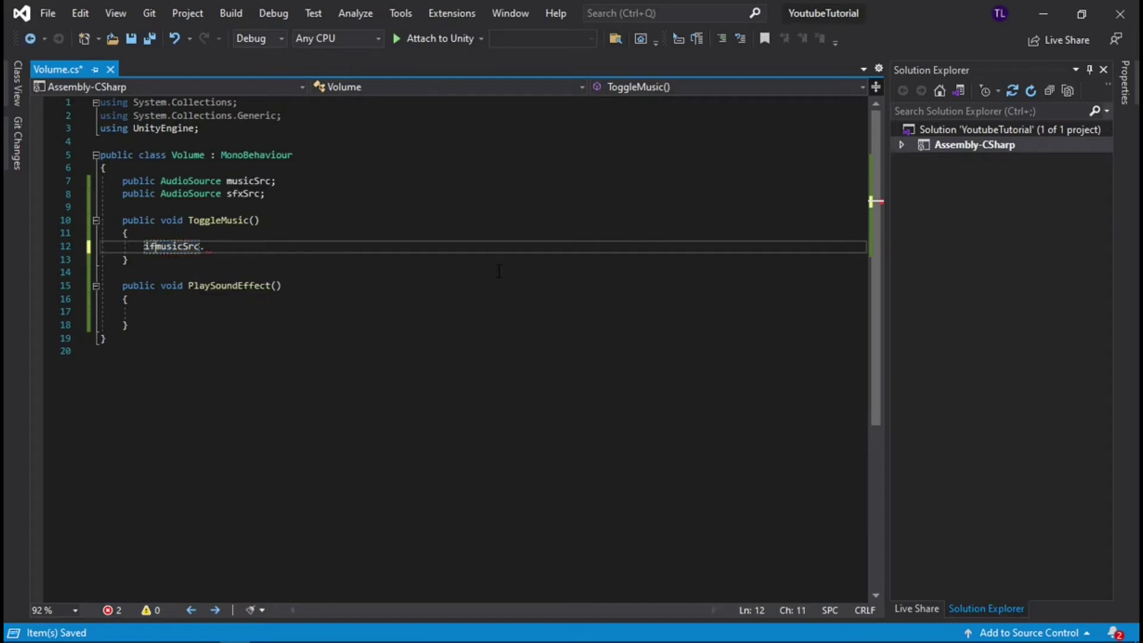
text(if ()
key(End)
text(isPlaying)
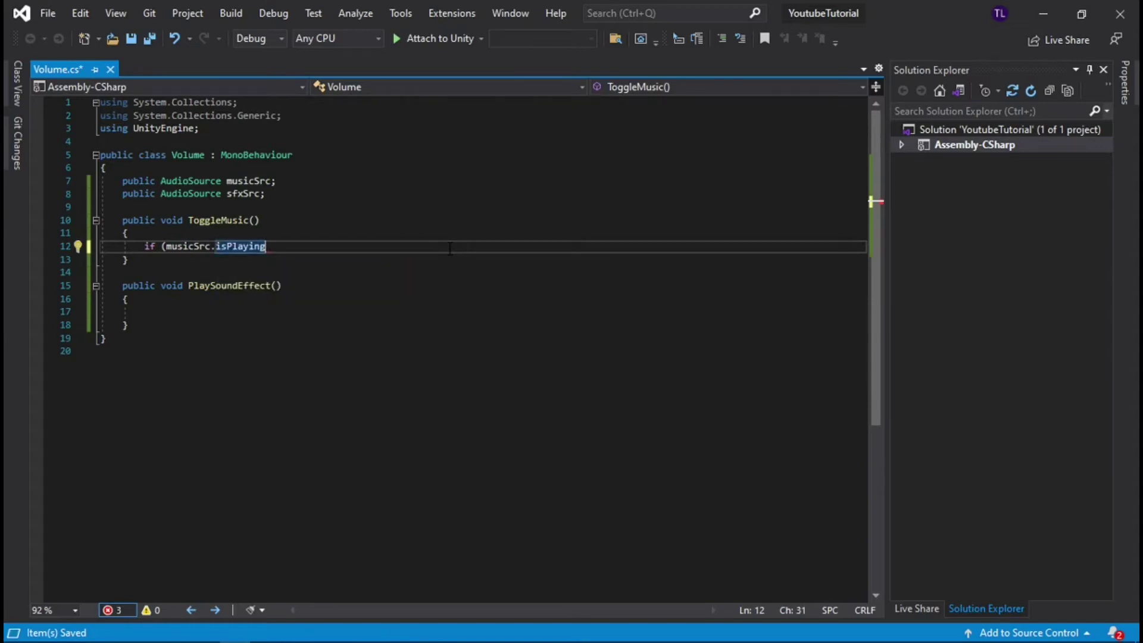
mouse_move(252, 250)
text() )
Make the ToggleMusic if statement call musicSrc.Play(); and begin an else branch on musicSrc below it
text(musicSrc)
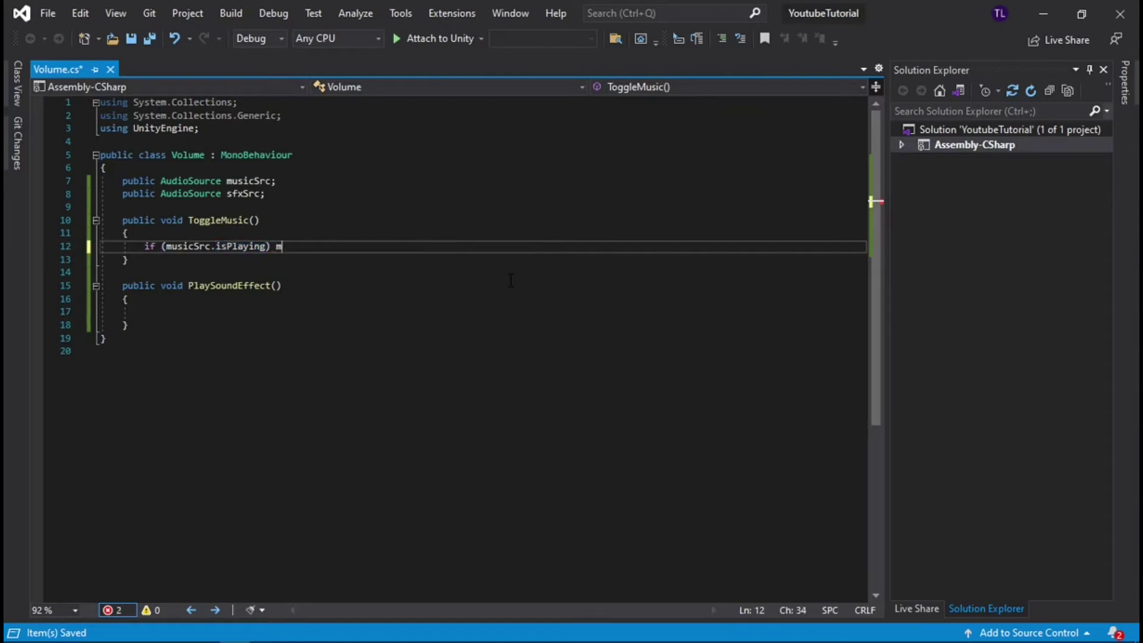
text(.Pl)
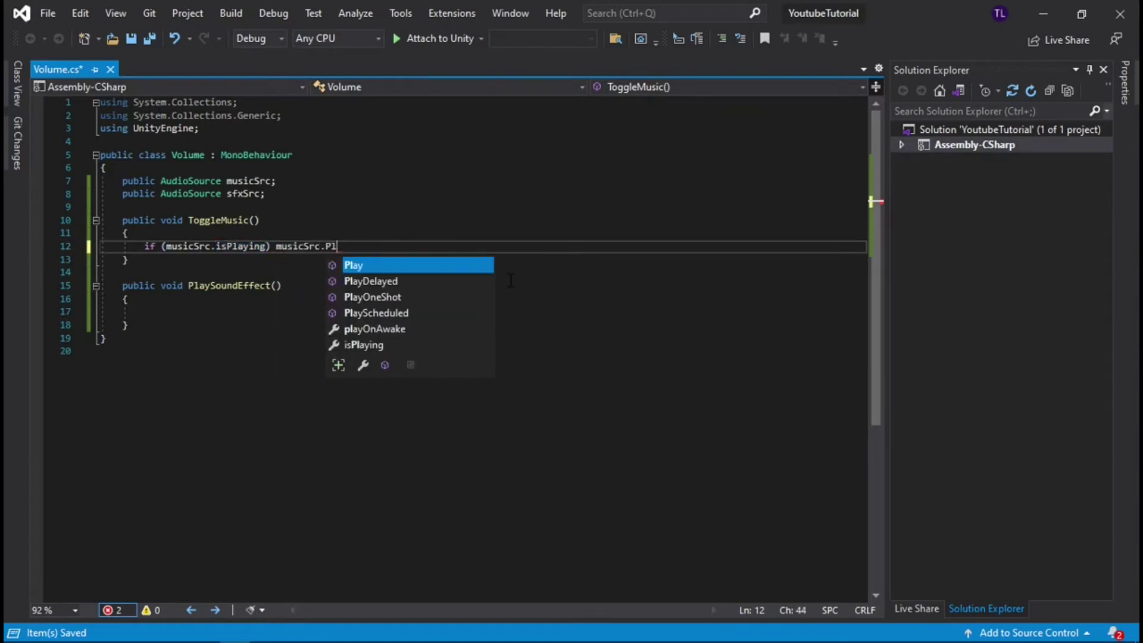
text(ay();)
key(Return)
text(else)
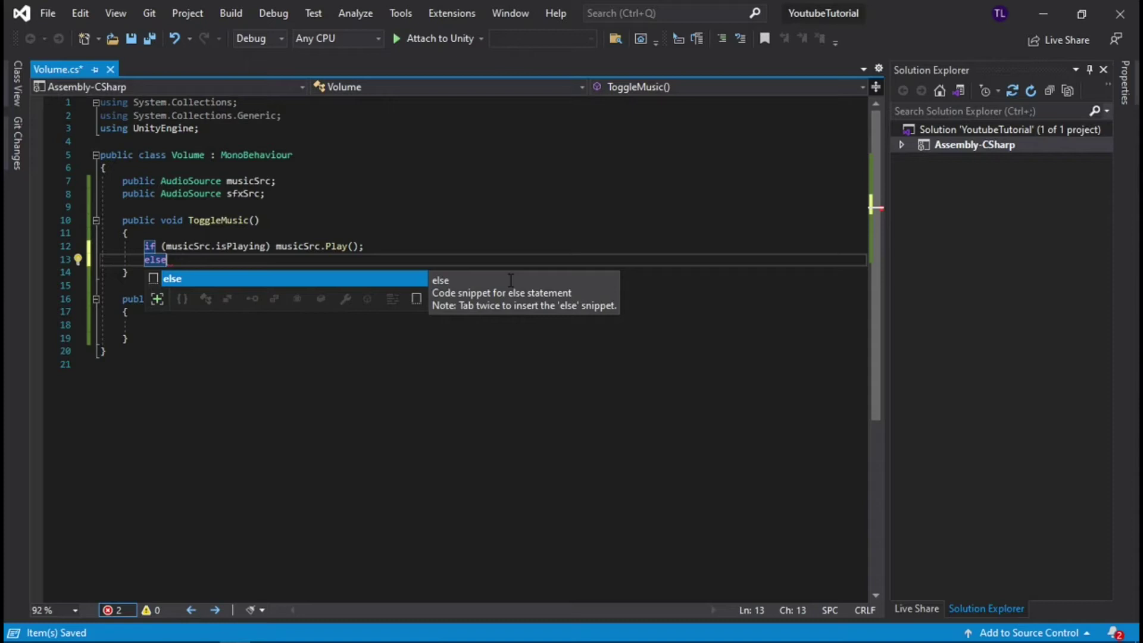
text( mu)
key(Tab)
text(.)
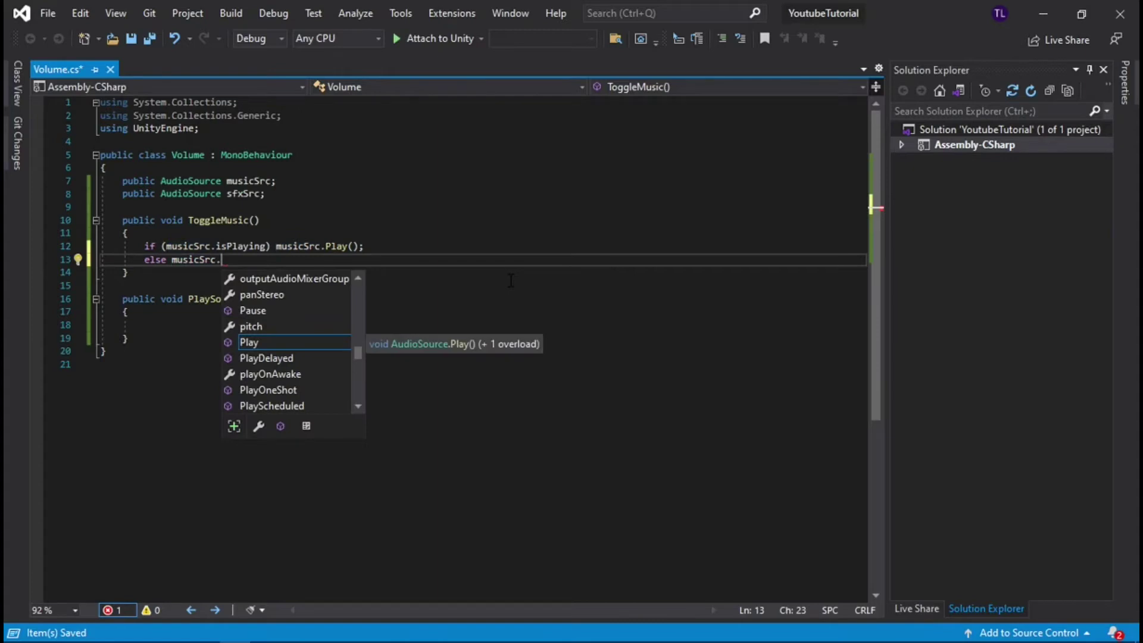
Negate the musicSrc.isPlaying condition, complete the else branch as musicSrc.Stop(); and save the script
click(168, 246)
text(!)
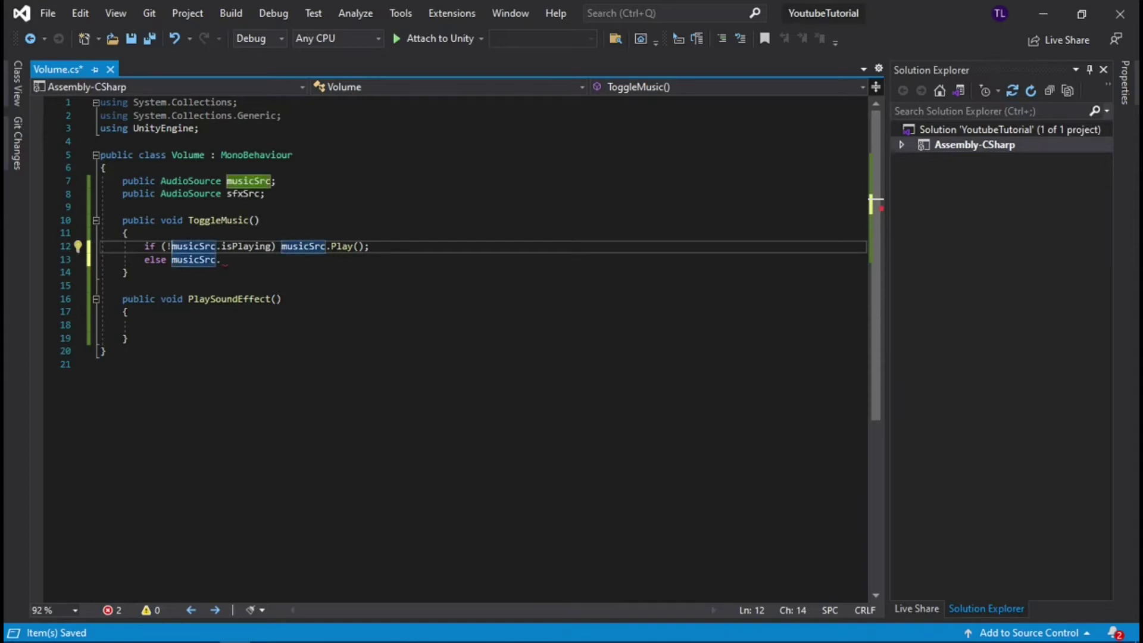
click(257, 260)
text(Stop();)
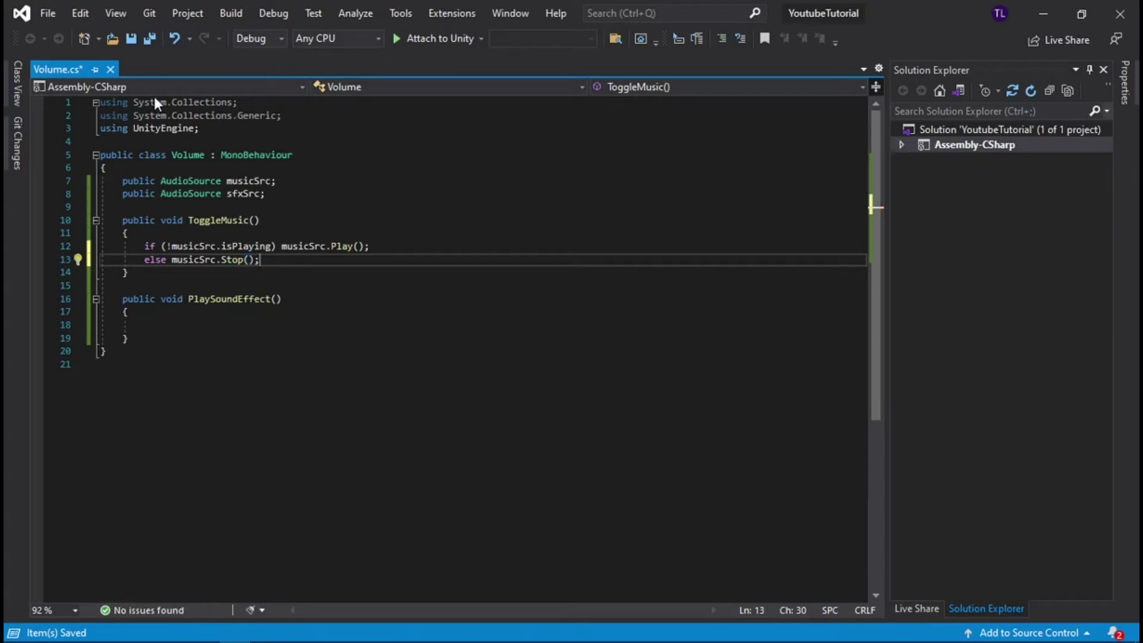
click(130, 38)
Add the call sfxSrc.Play(); to the body of PlaySoundEffect and save the script
click(285, 326)
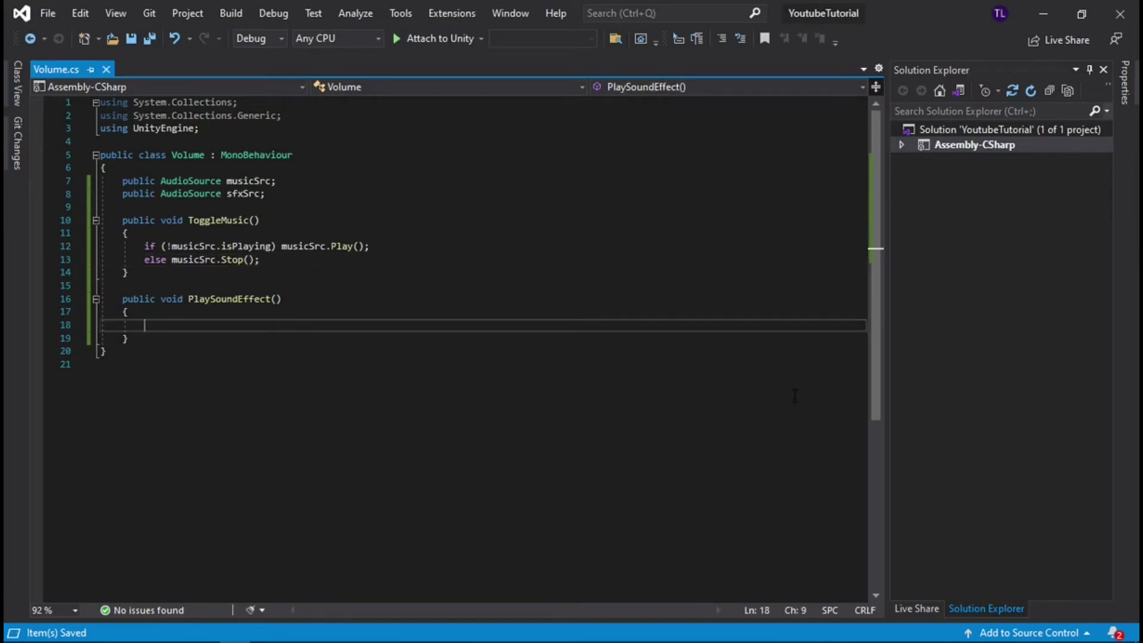
text(sf)
key(Tab)
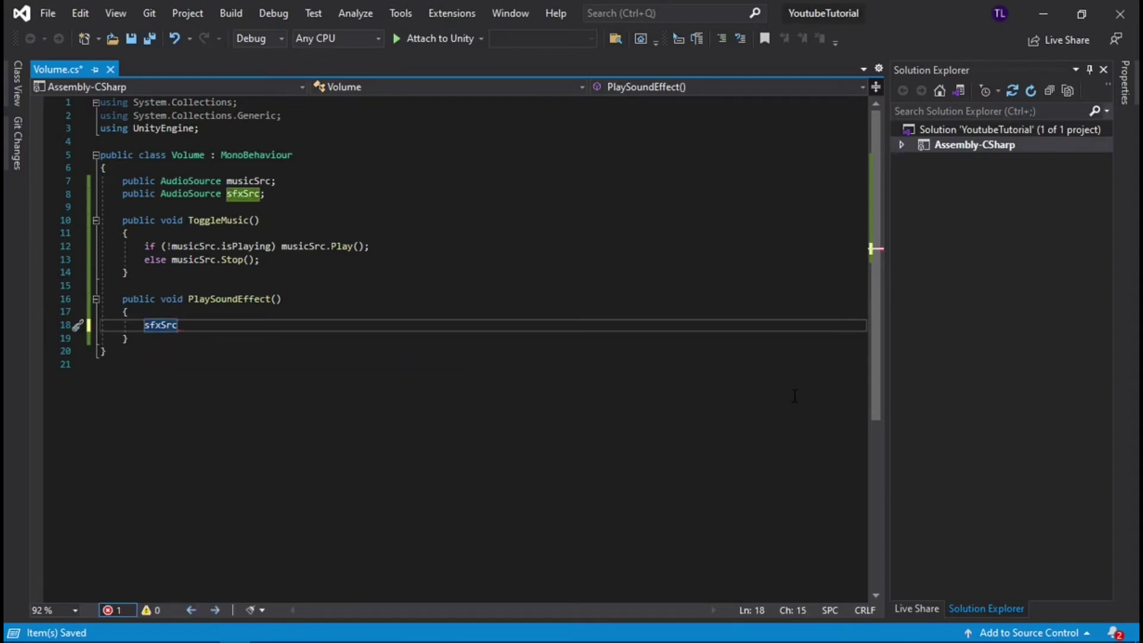
text(.Pl)
key(Tab)
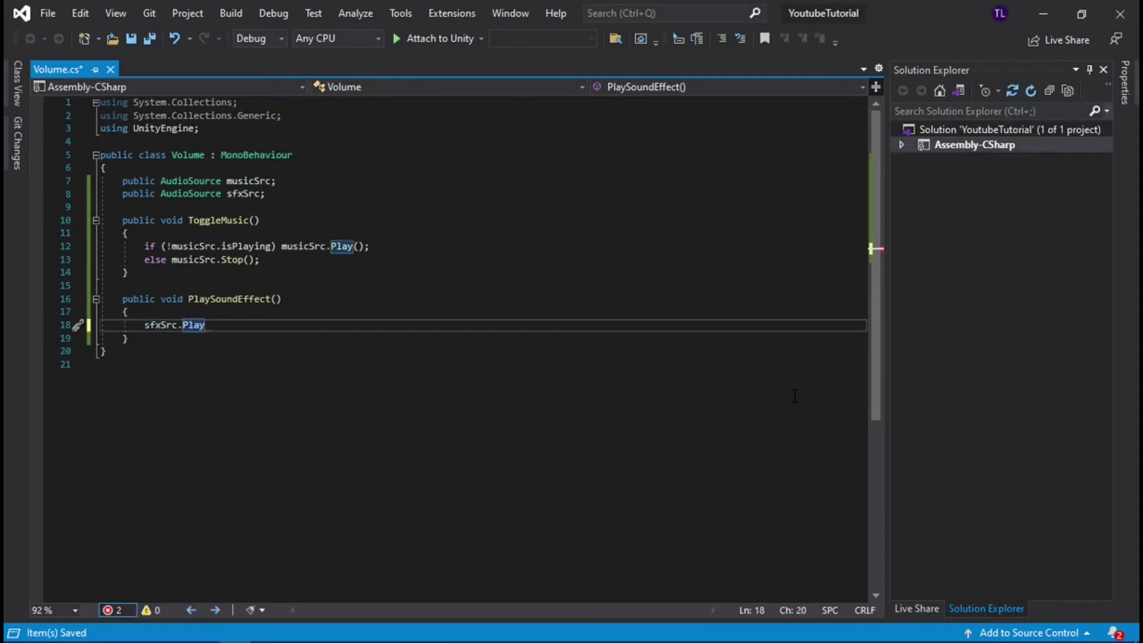
text(())
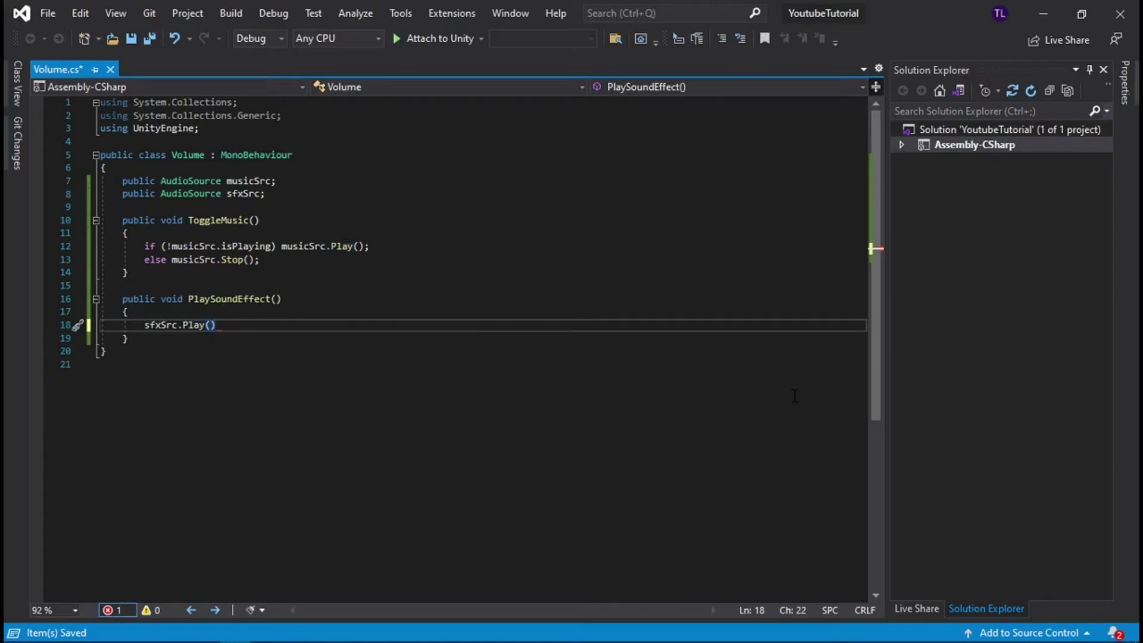
text(;)
click(131, 38)
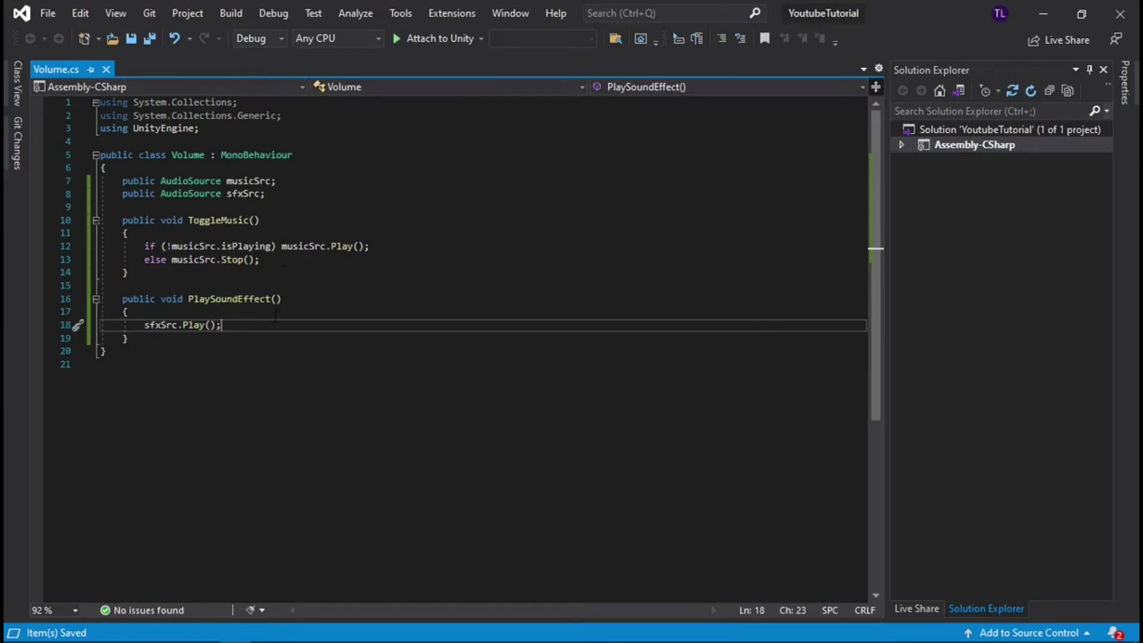
Switch to Unity and, in VolumePanel's Volume script, assign PlaySoundEffectButton to Sfx Src and PlayMusicButton to Music Src
click(173, 630)
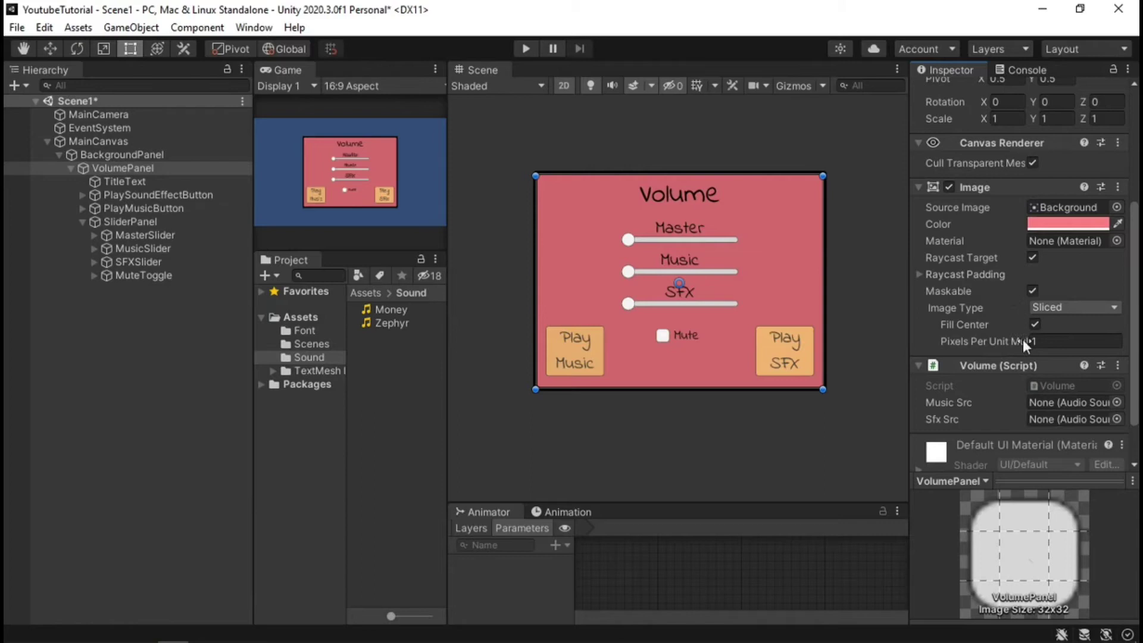
scroll(1030, 342, down, 3)
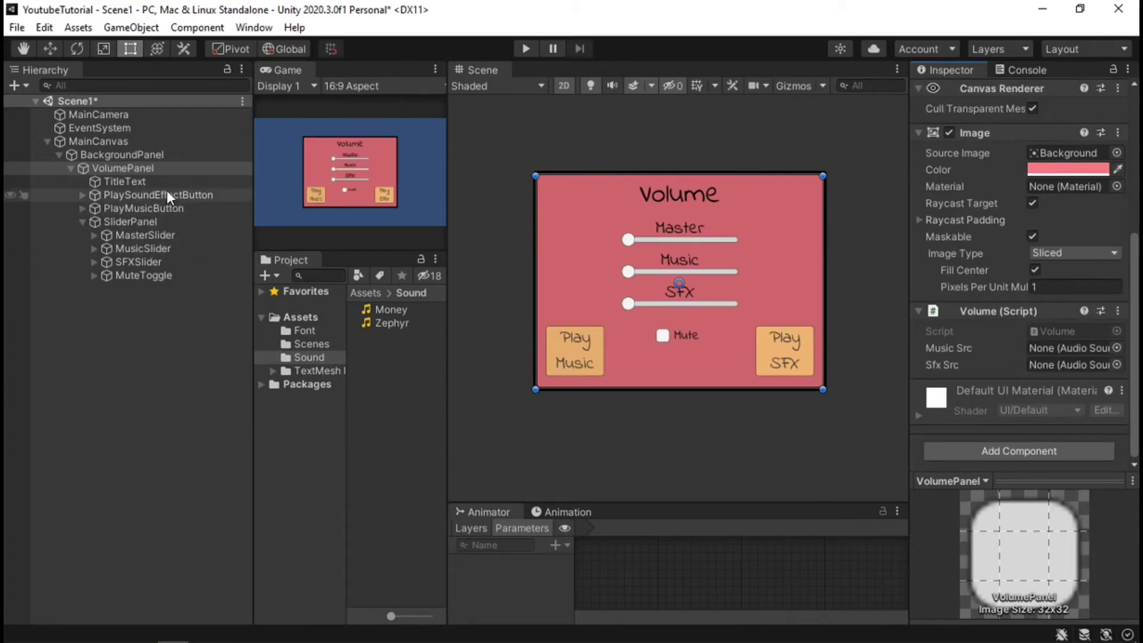
drag(166, 196, 1036, 362)
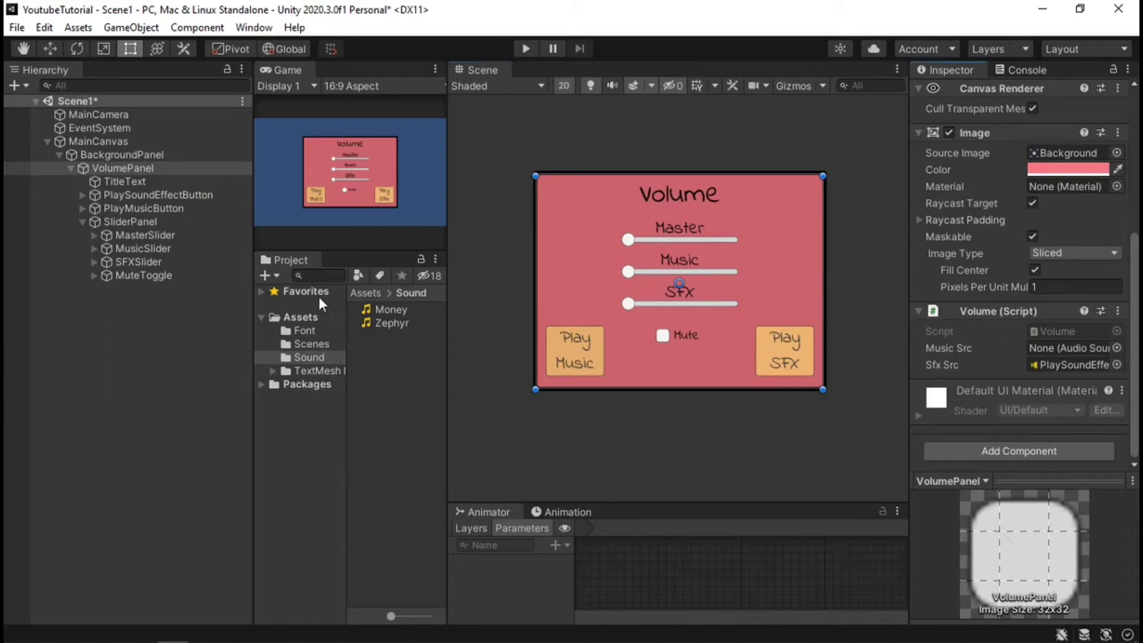
drag(126, 205, 1066, 346)
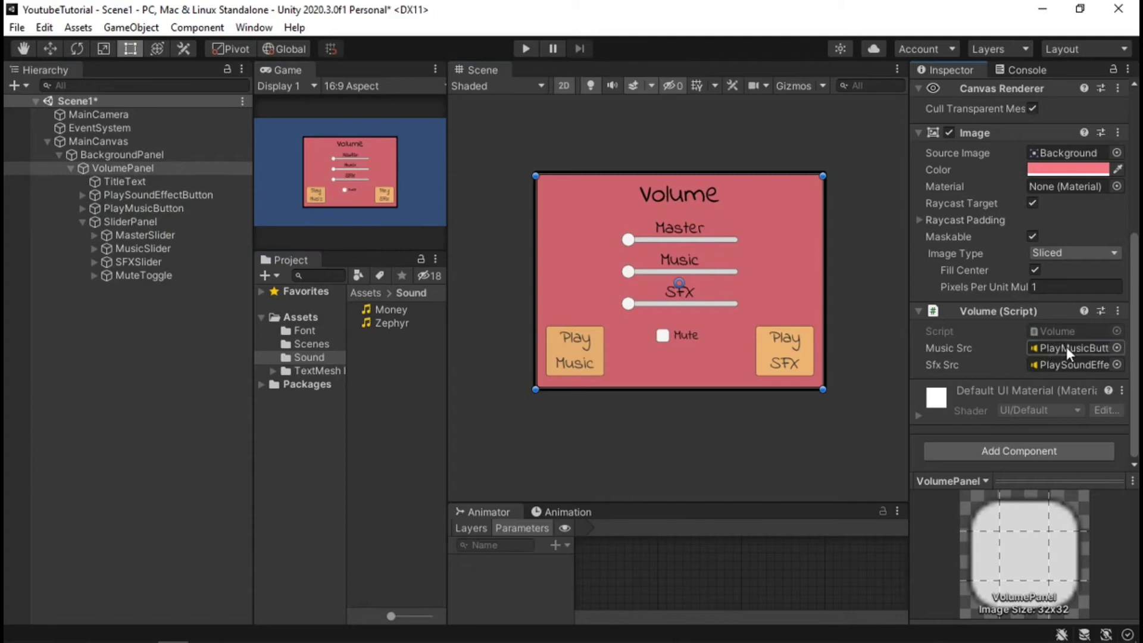
Add an On Click event to PlaySoundEffectButton that targets VolumePanel and calls Volume.PlaySoundEffect
click(153, 194)
scroll(988, 257, down, 8)
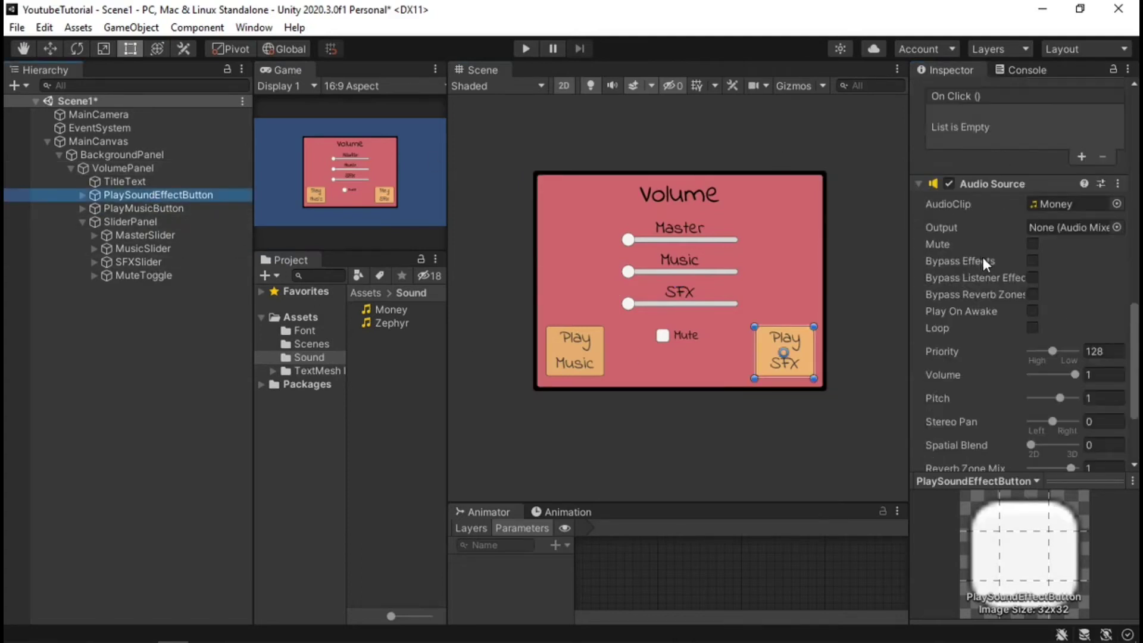
scroll(971, 280, up, 3)
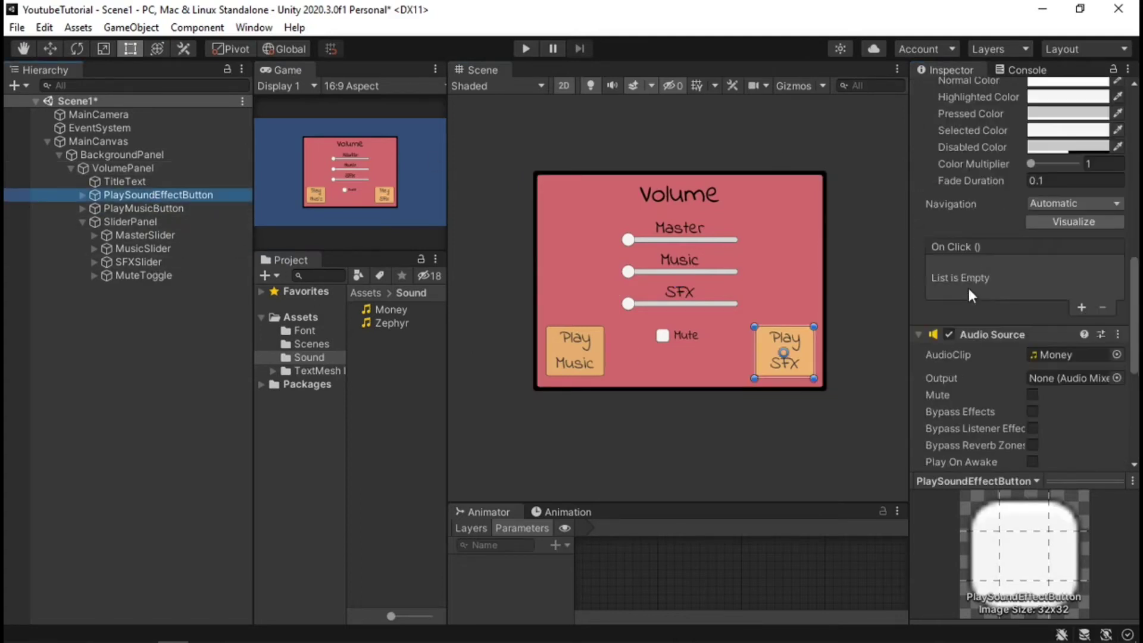
click(1082, 308)
drag(137, 171, 938, 282)
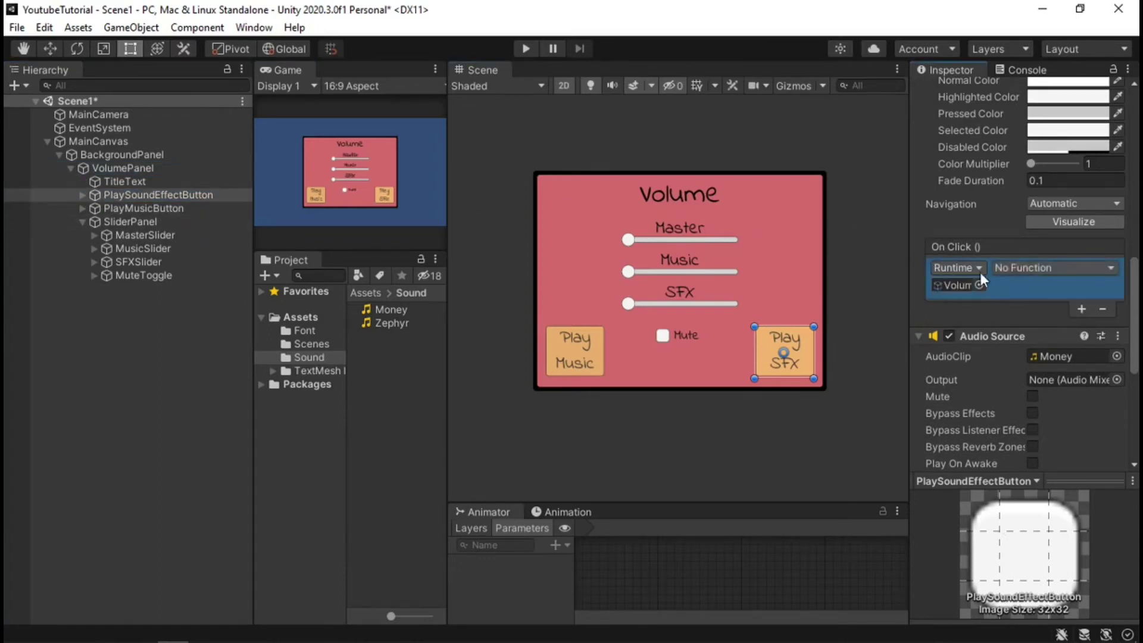
click(1015, 268)
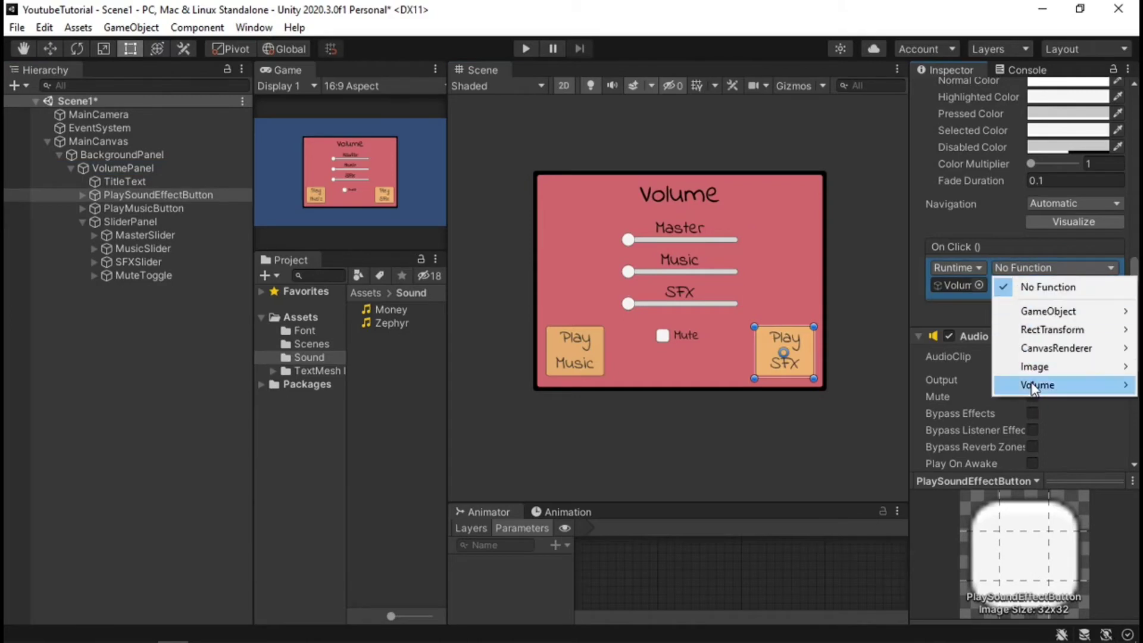
mouse_move(1031, 386)
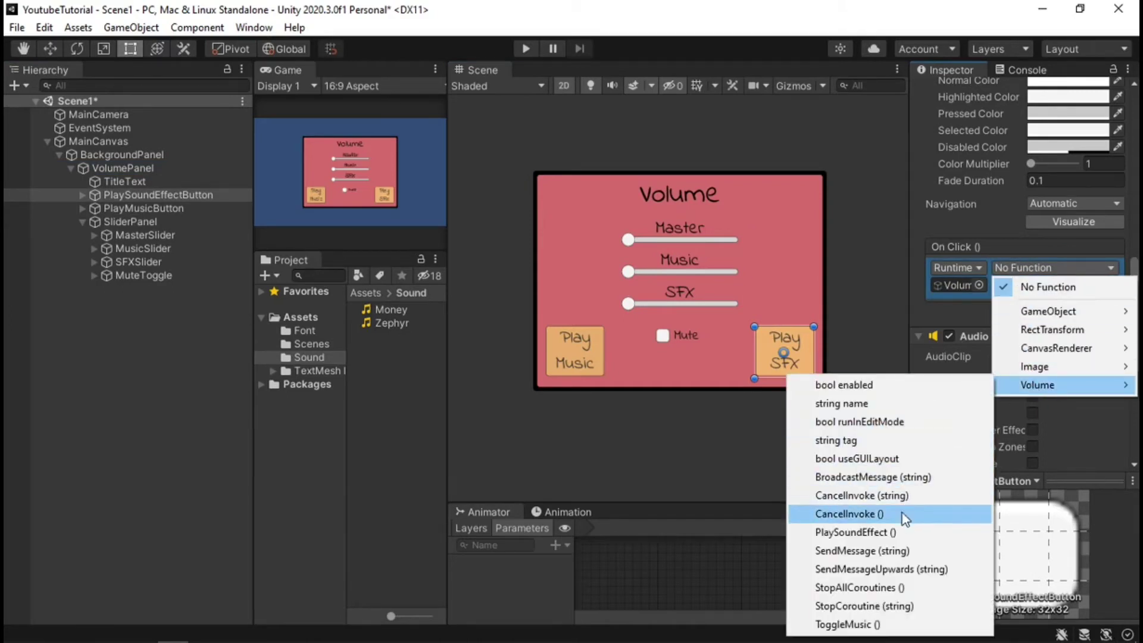
click(906, 530)
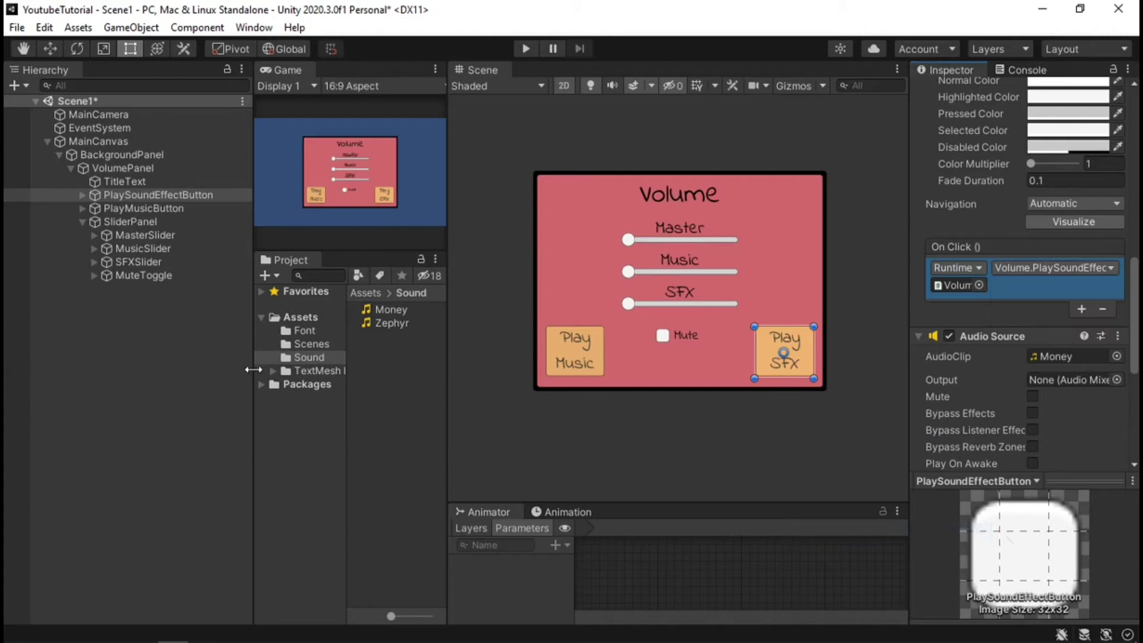
Add an On Click event to PlayMusicButton that targets VolumePanel and calls Volume.ToggleMusic
click(192, 208)
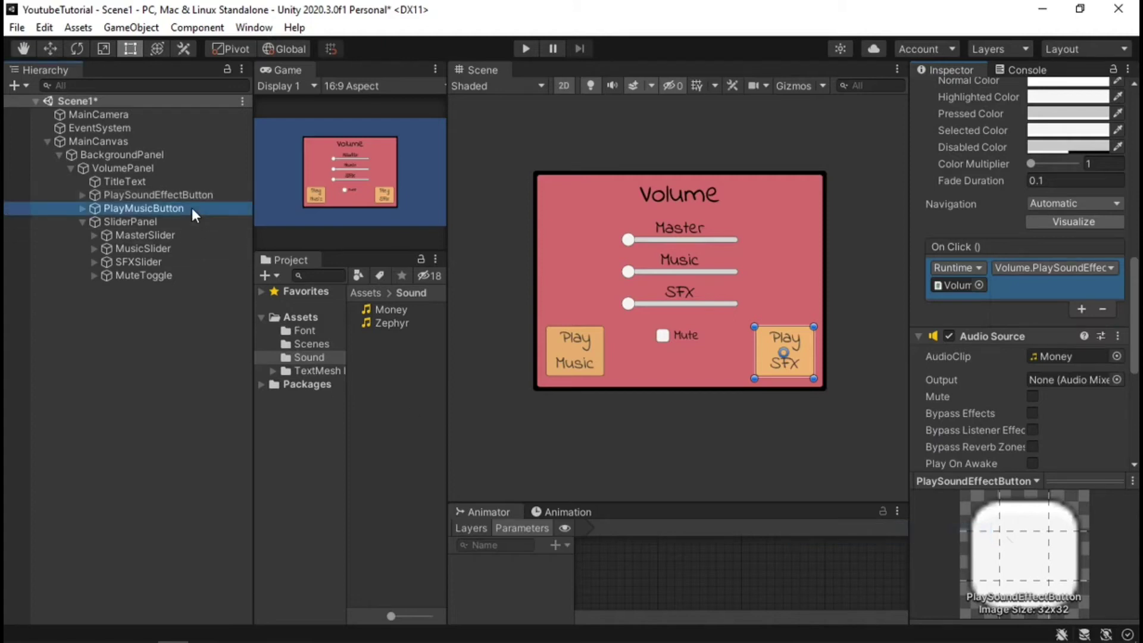
click(1081, 307)
drag(141, 170, 956, 289)
click(1023, 266)
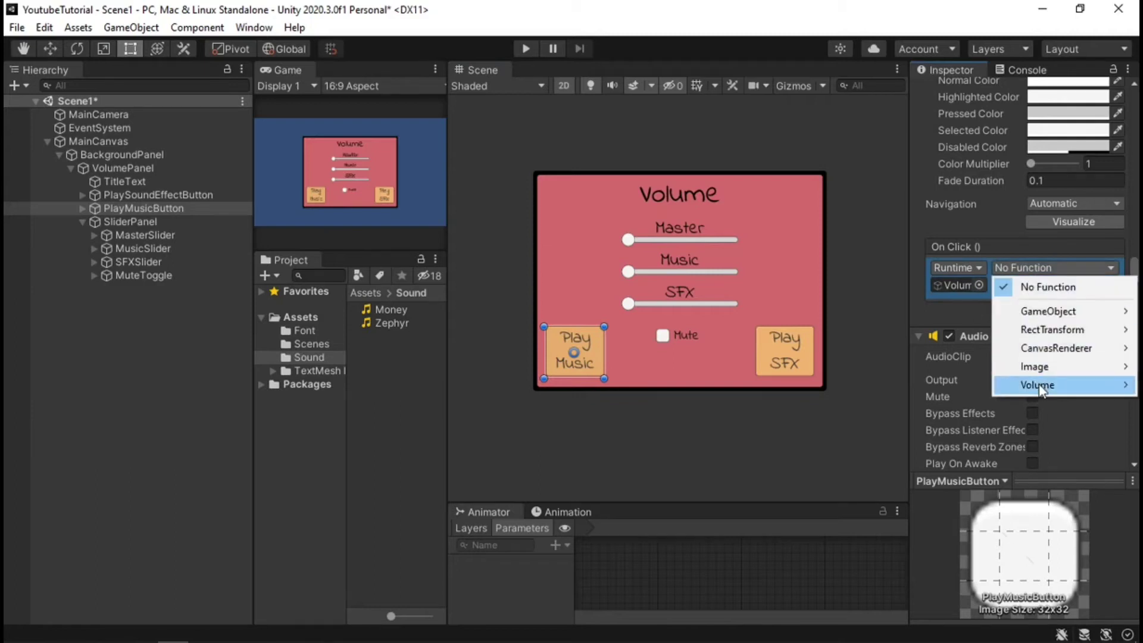
mouse_move(1039, 383)
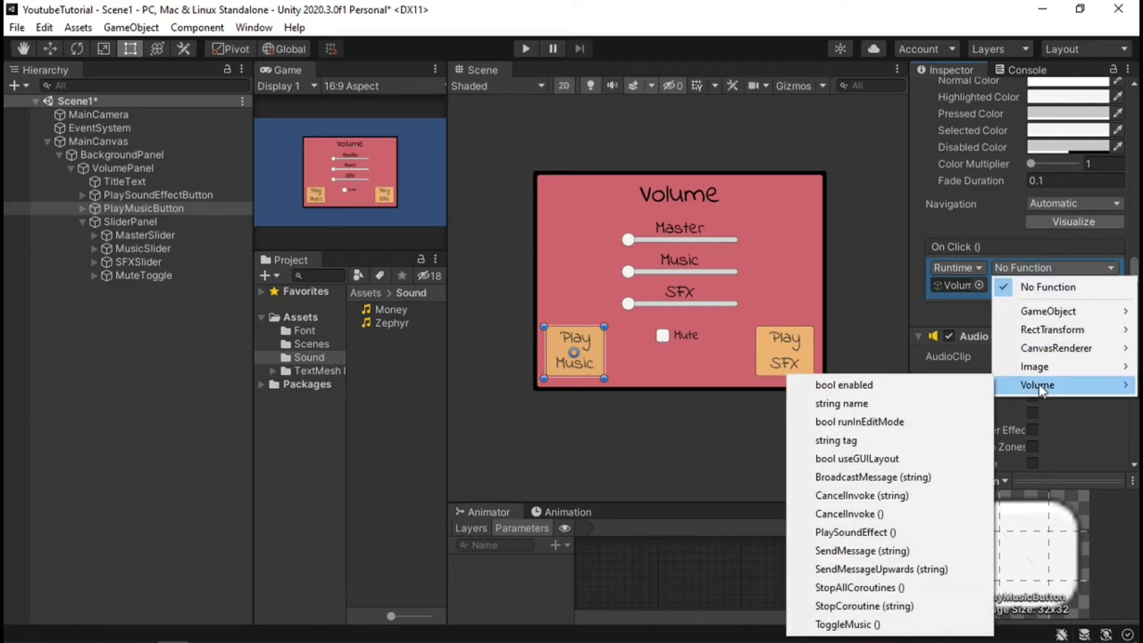
click(867, 625)
Clear the selection in the hierarchy and save Scene1
click(176, 361)
click(16, 27)
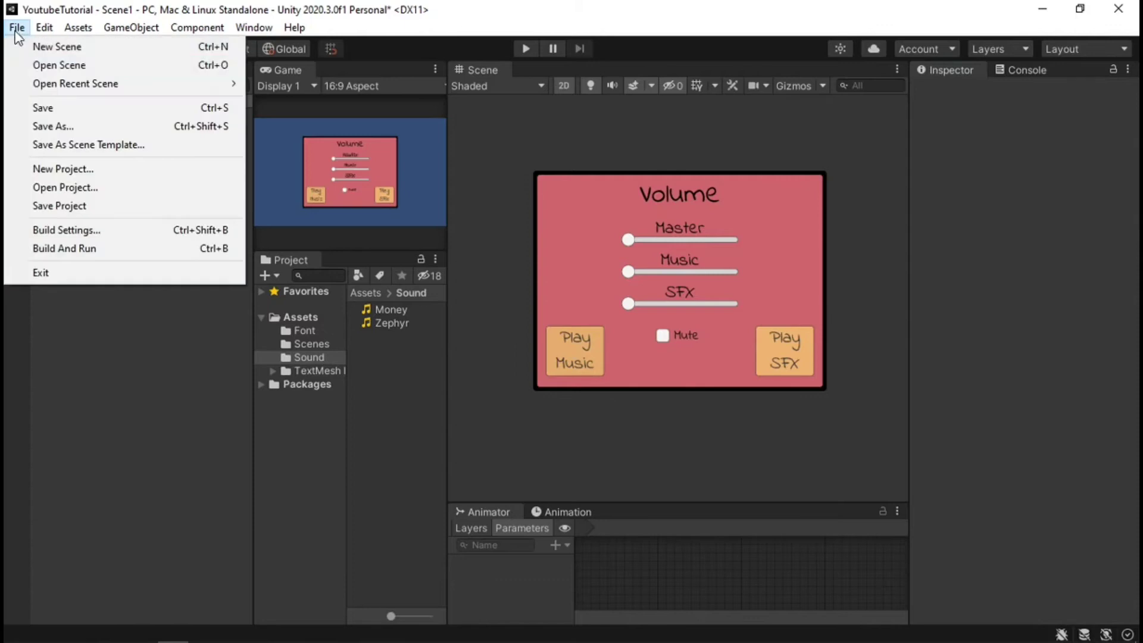
click(42, 106)
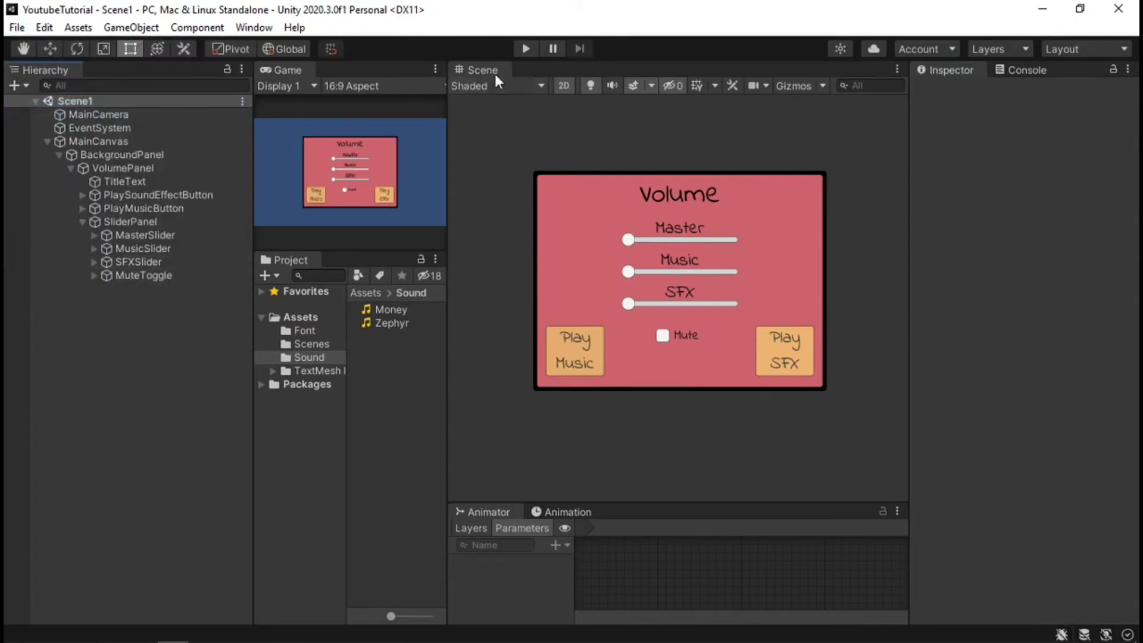
Run the scene, test the Play Music button, and stop play mode
click(523, 50)
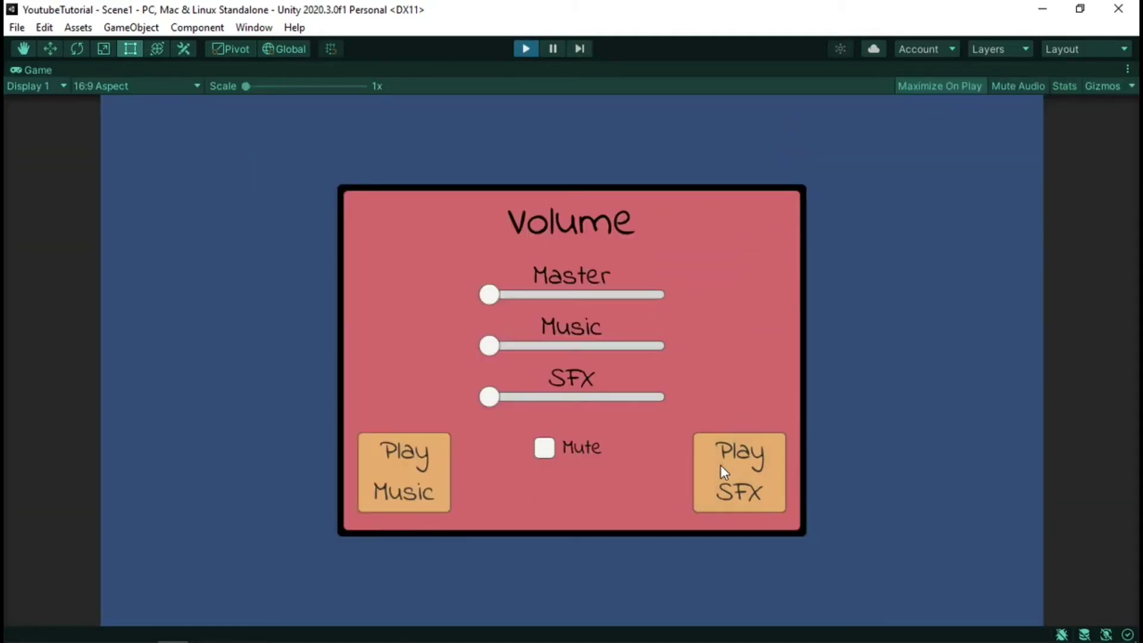
click(392, 480)
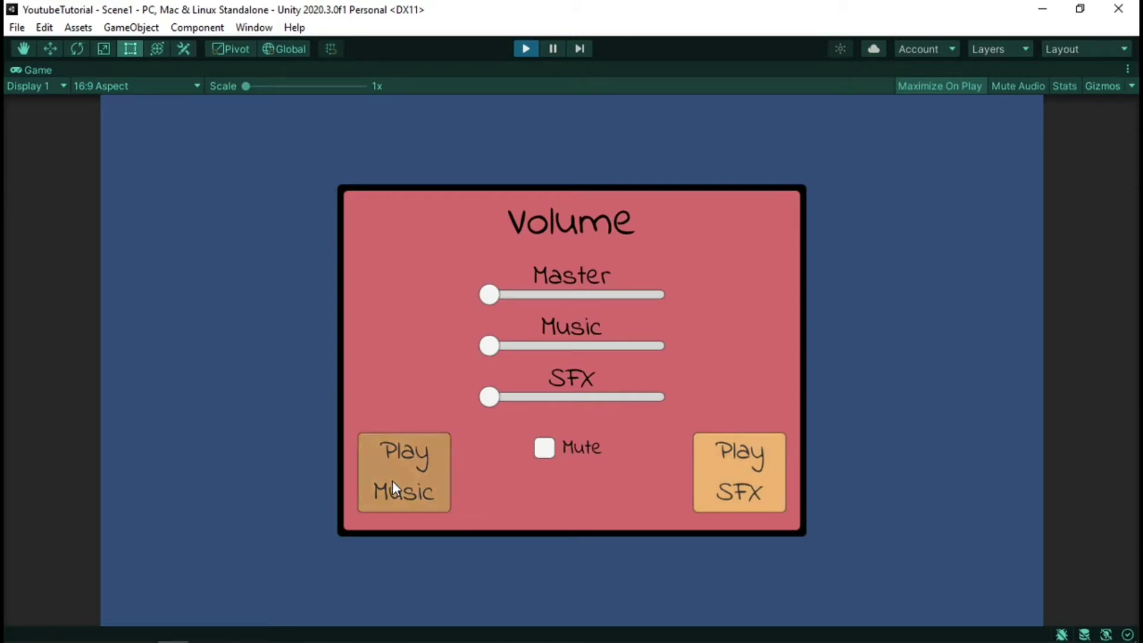
click(525, 47)
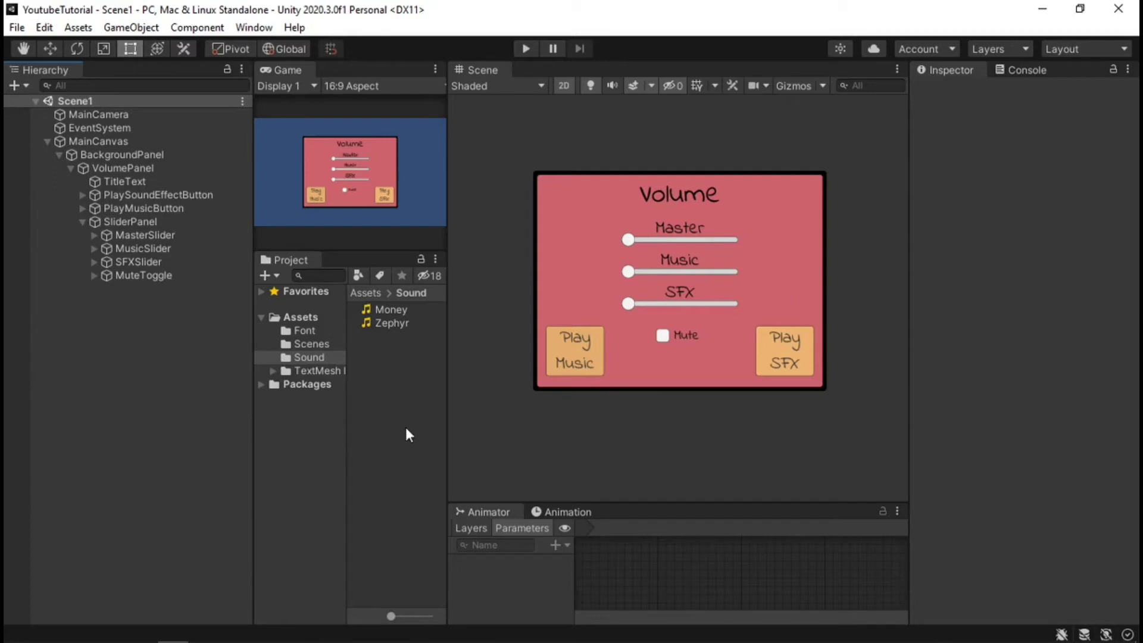
Create an Audio Mixer asset named Master in the Sound folder
right_click(388, 363)
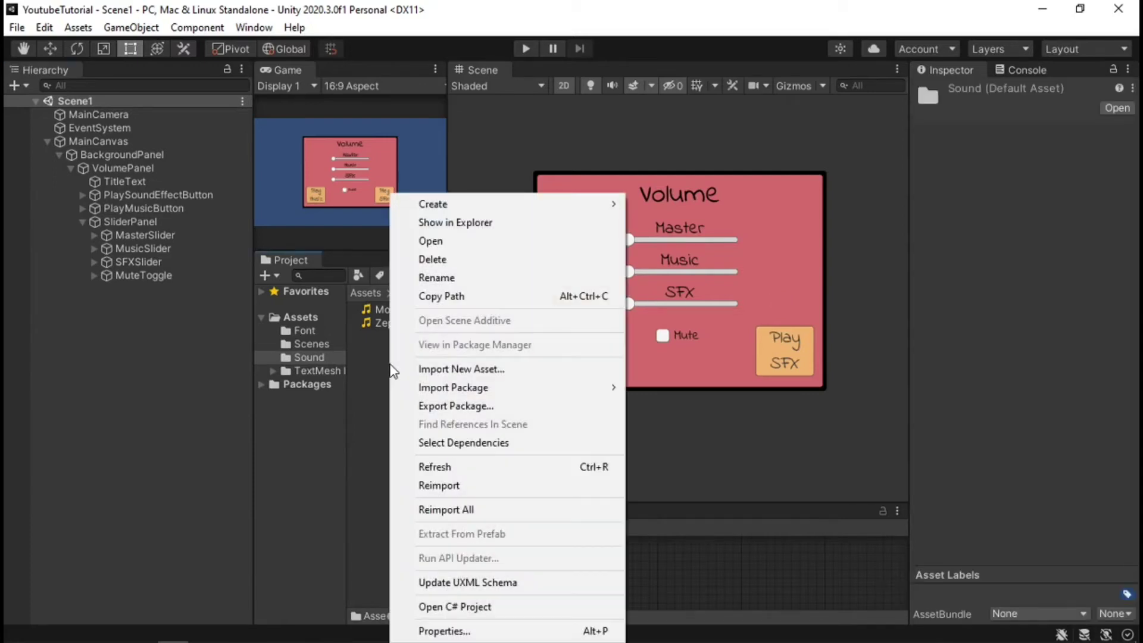
mouse_move(482, 206)
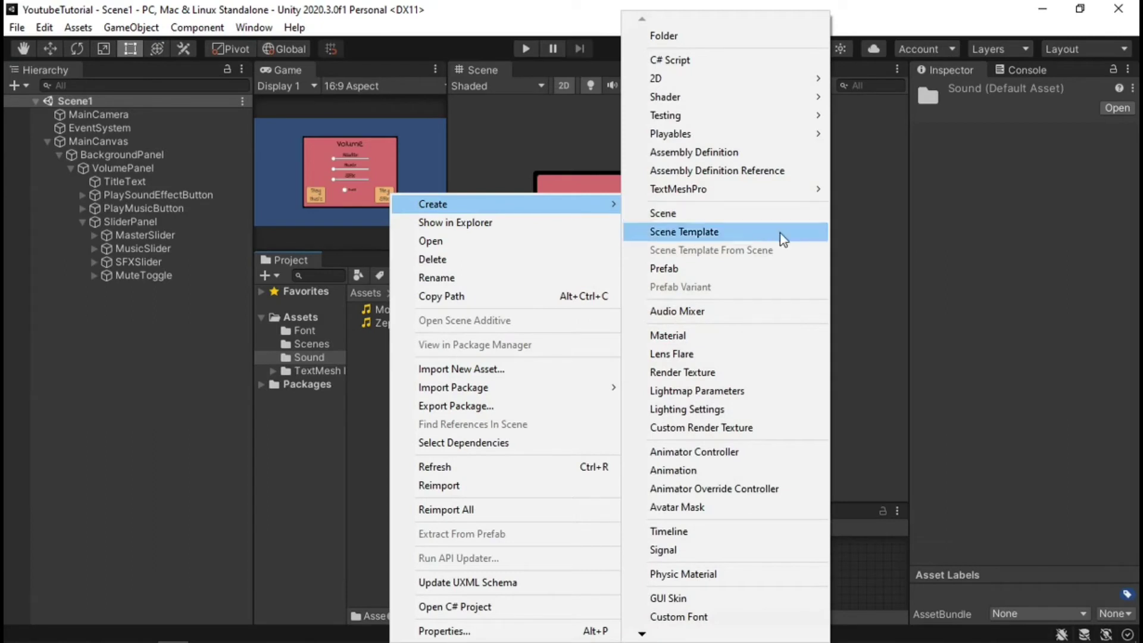
click(772, 312)
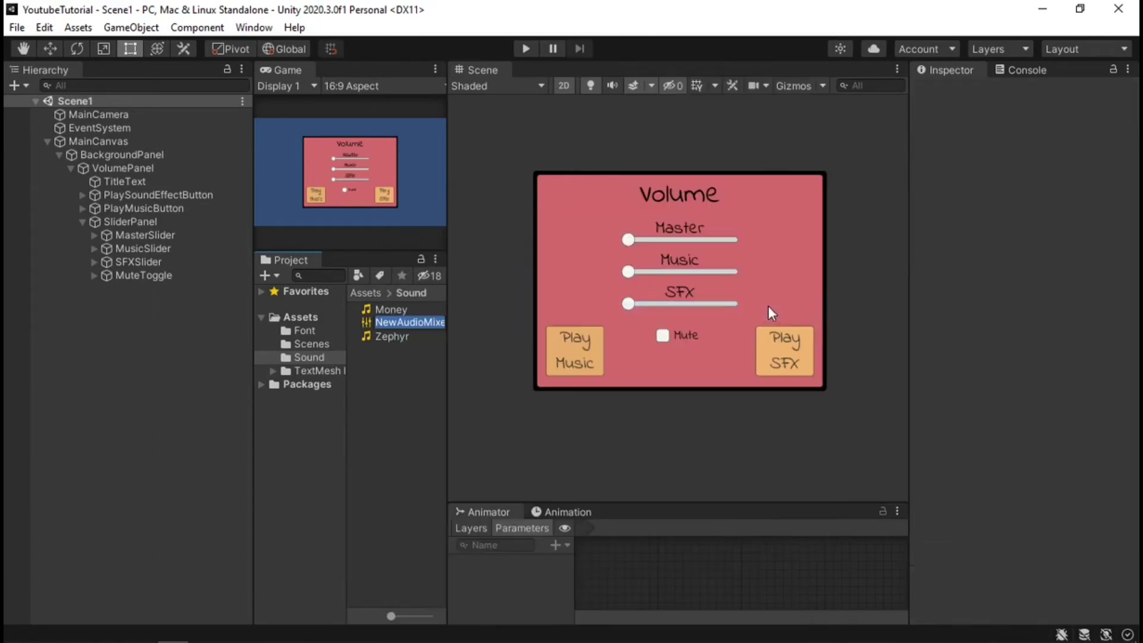
text(Master)
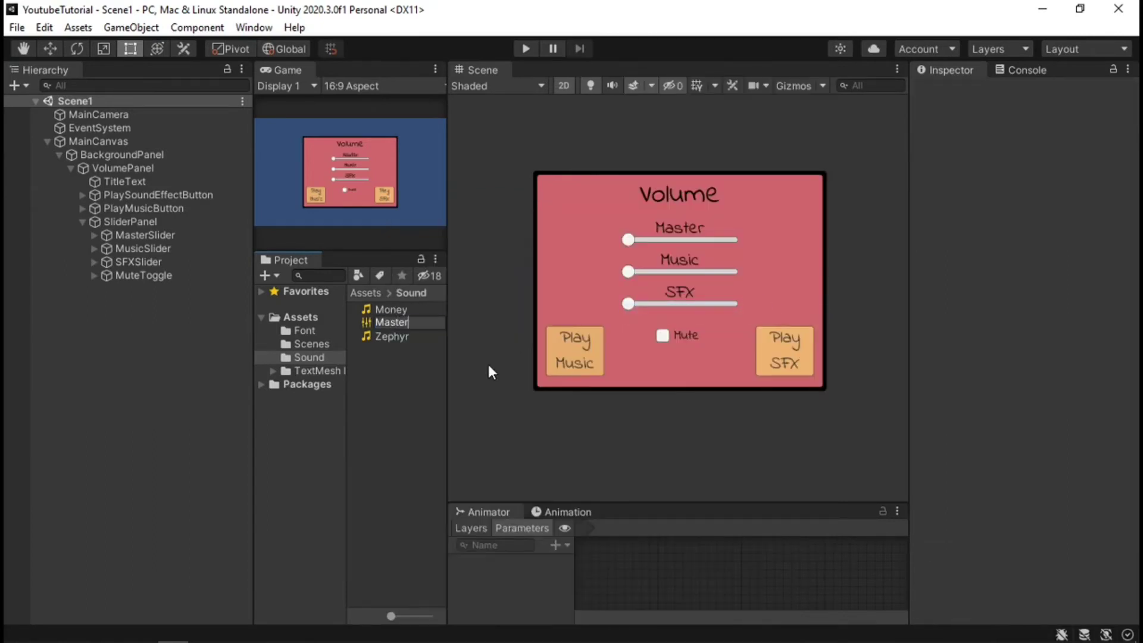
key(Return)
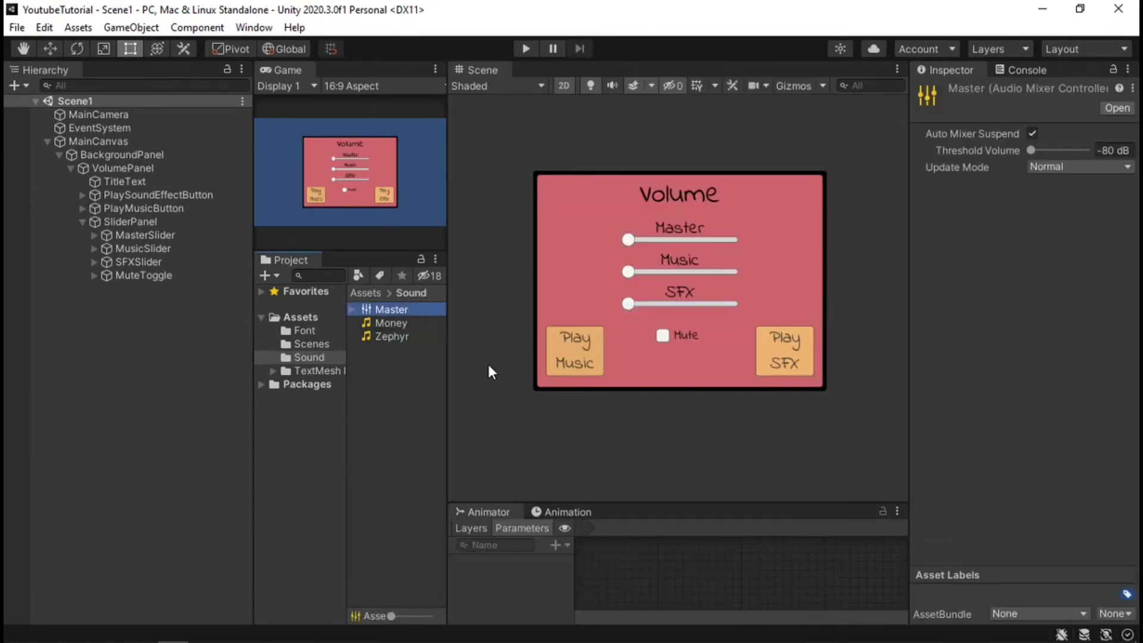
Open the Master mixer, dock the Audio Mixer window beside Animation, and enlarge that docked area
double_click(395, 309)
drag(372, 260, 645, 523)
drag(708, 505, 714, 343)
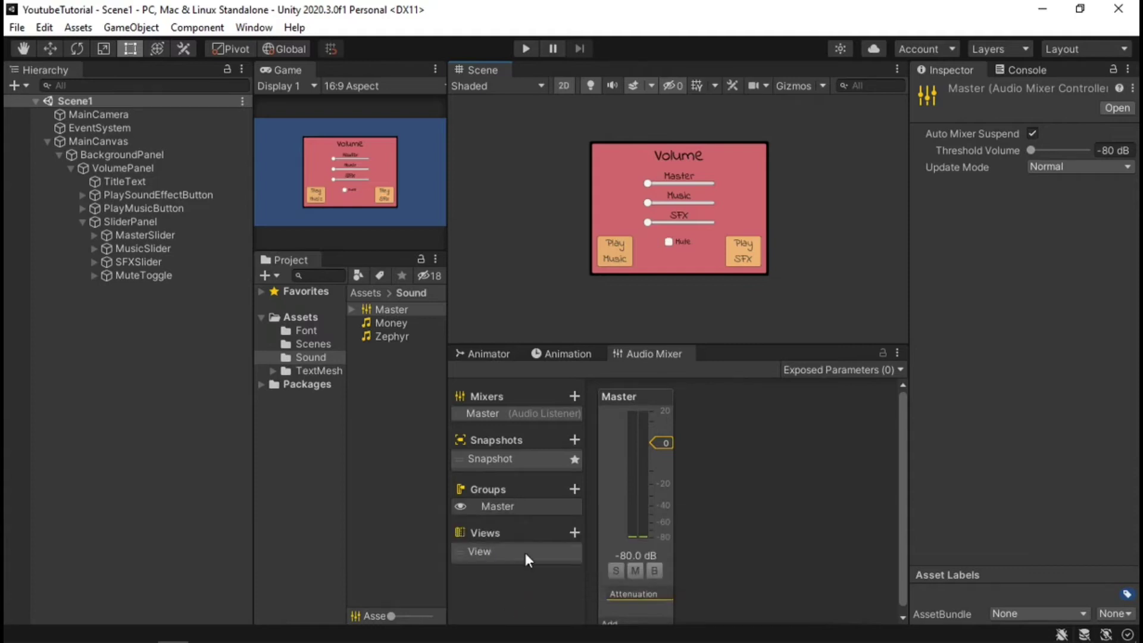
Add a child group named Music under the mixer's Master group
click(495, 507)
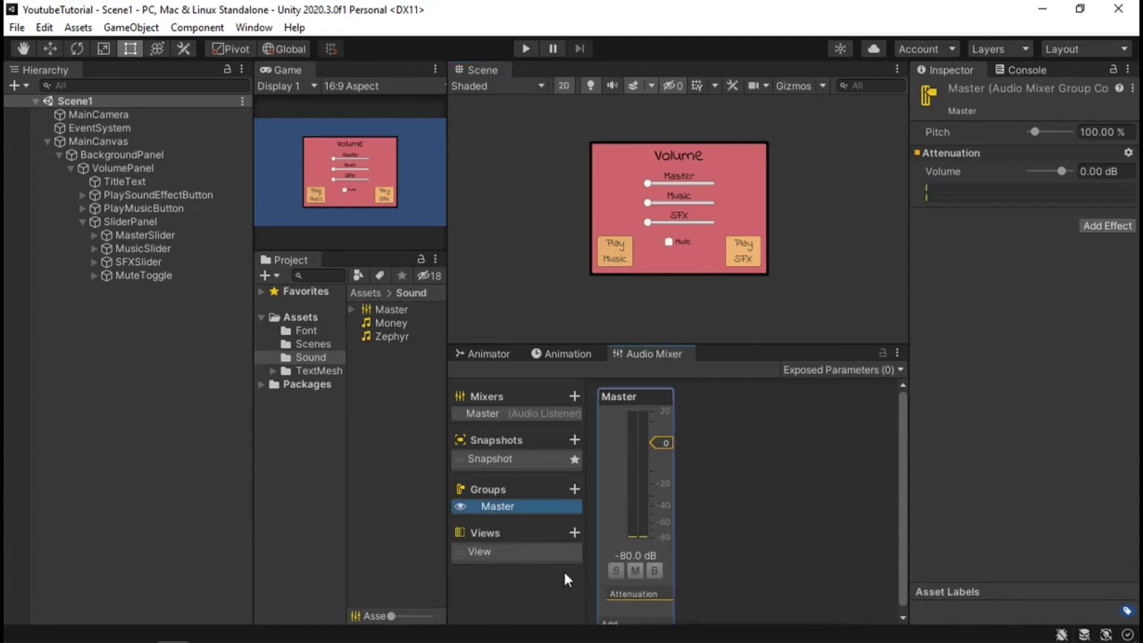
right_click(501, 506)
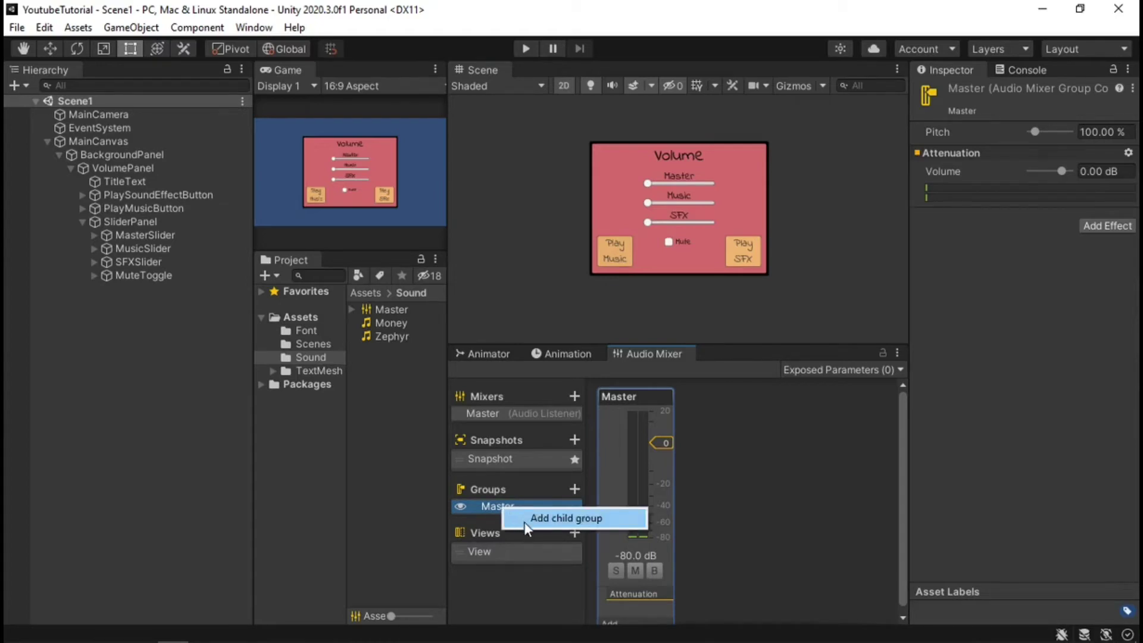
click(526, 524)
text(Music)
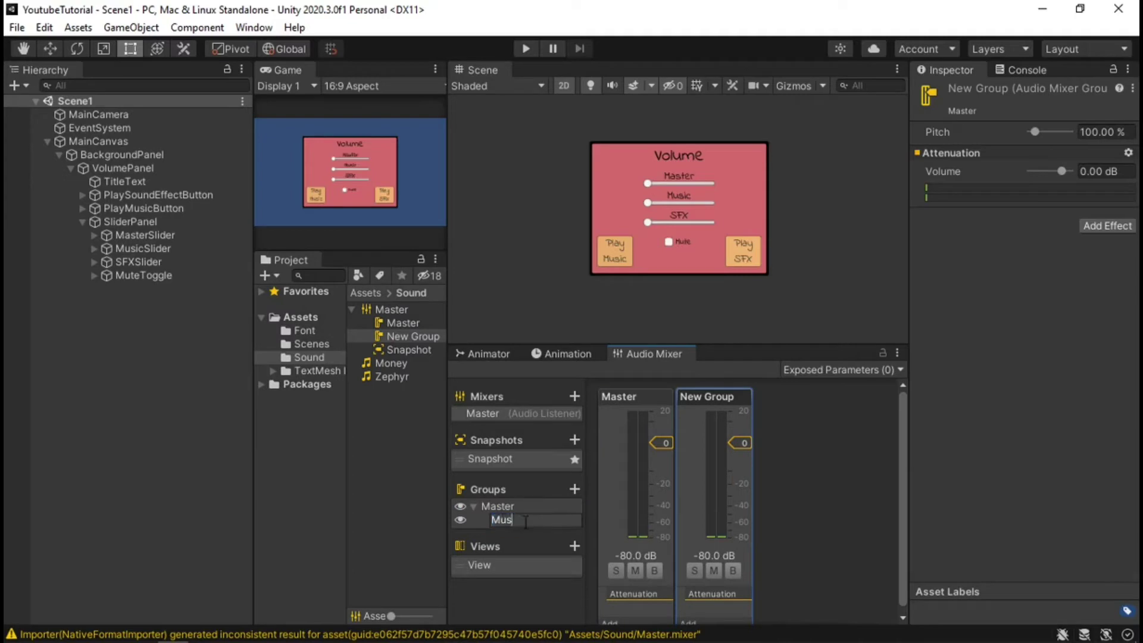
key(Return)
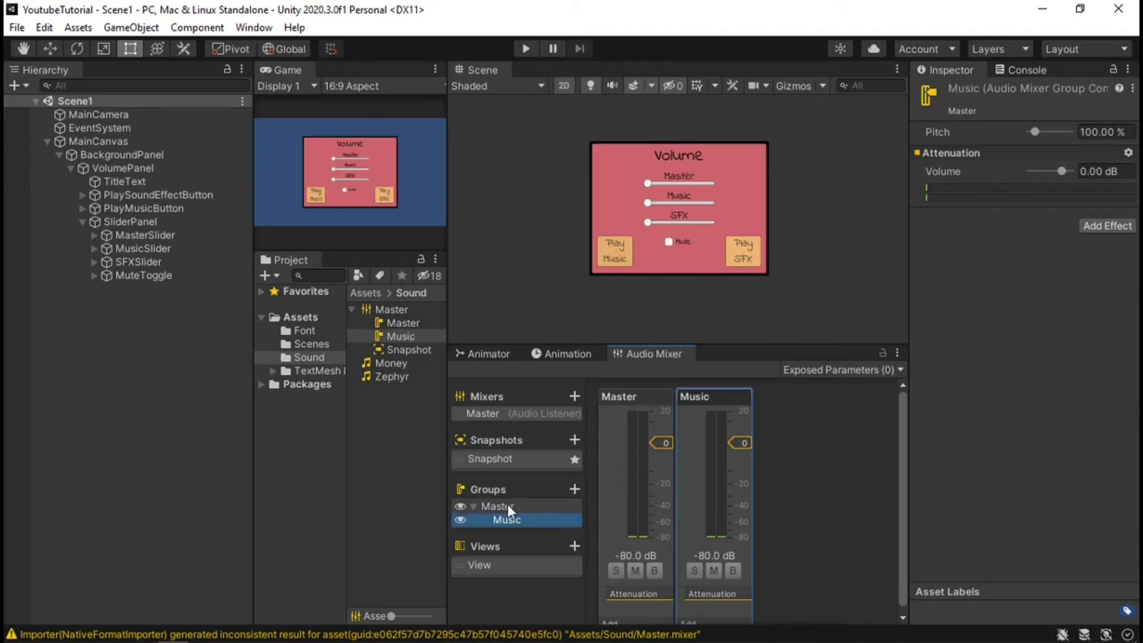
Add a second child group named SFX under the mixer's Master group
click(506, 505)
right_click(506, 505)
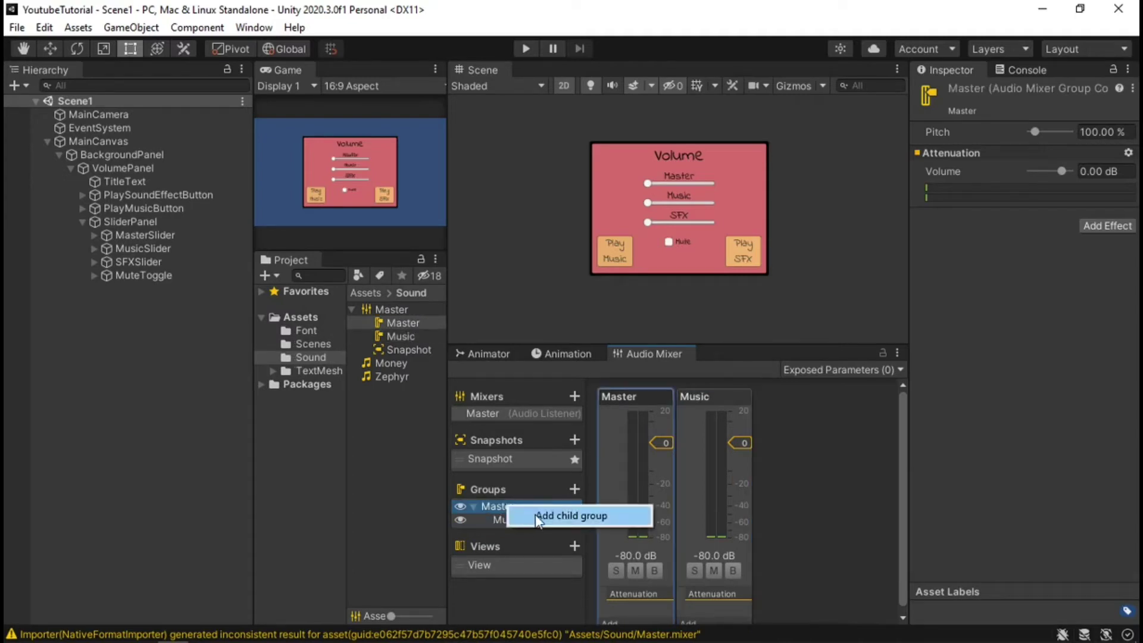
click(537, 517)
text(SFX)
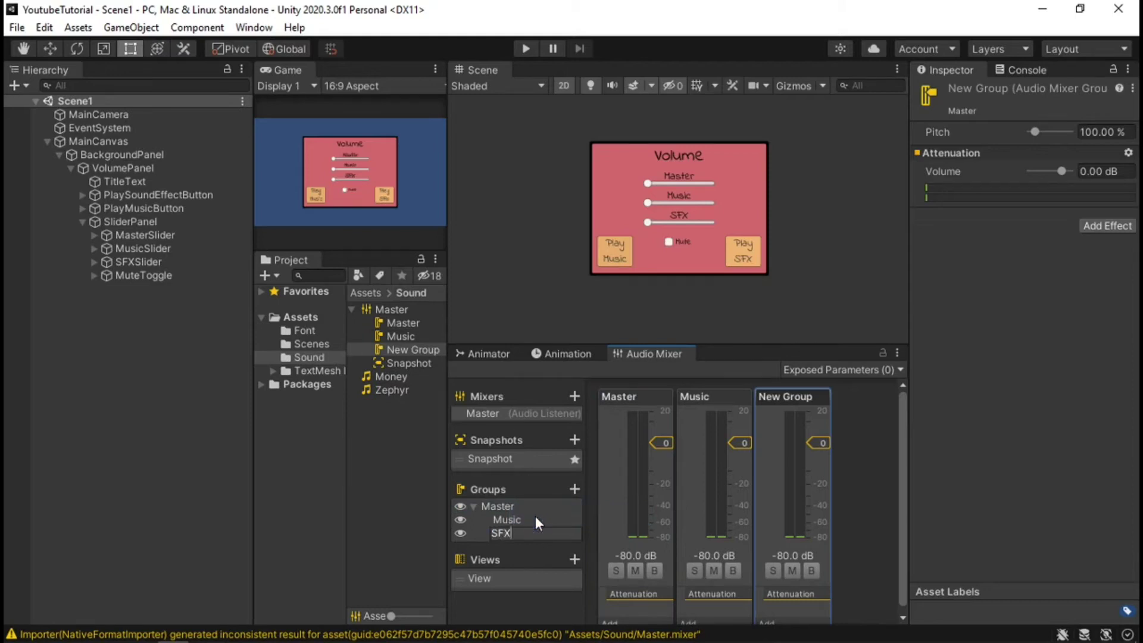
key(Return)
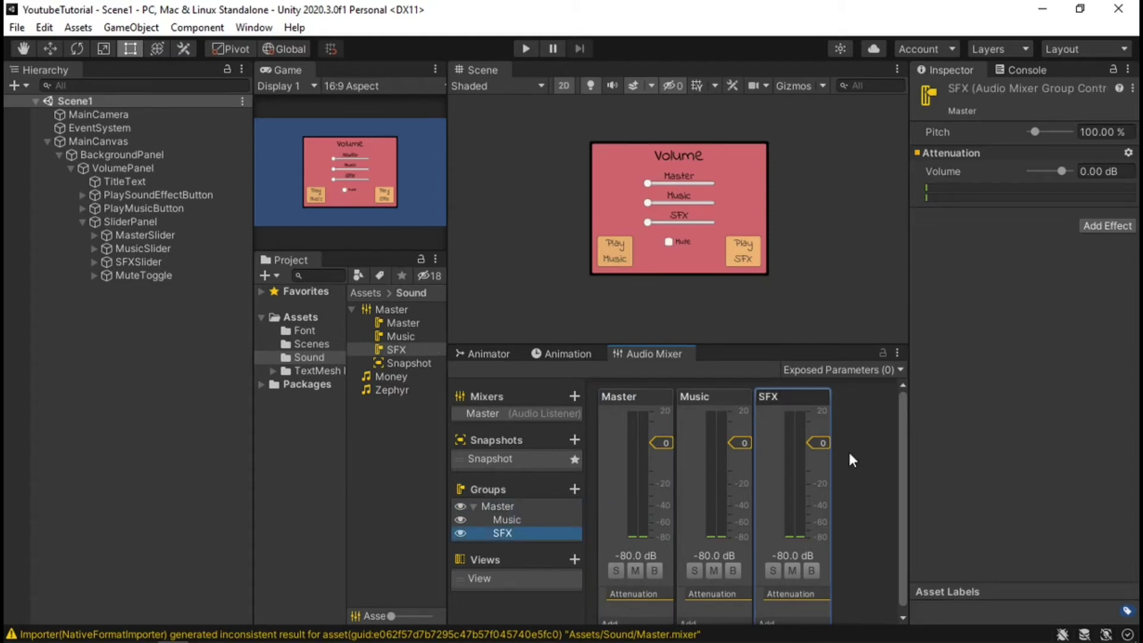
Adjust the mixer faders to about -0.40 dB for Master, -0.27 dB for Music and -0.03 dB for SFX
mouse_move(659, 447)
mouse_down()
mouse_move(662, 469)
mouse_move(660, 445)
mouse_up()
drag(743, 440, 743, 446)
drag(817, 444, 816, 463)
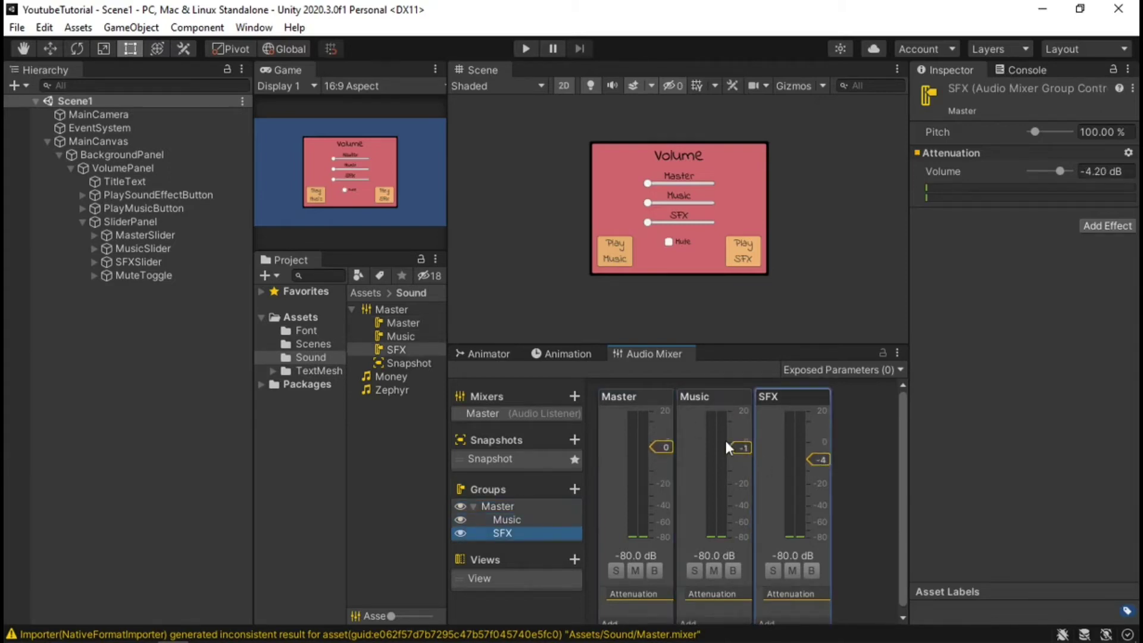
drag(743, 445, 743, 443)
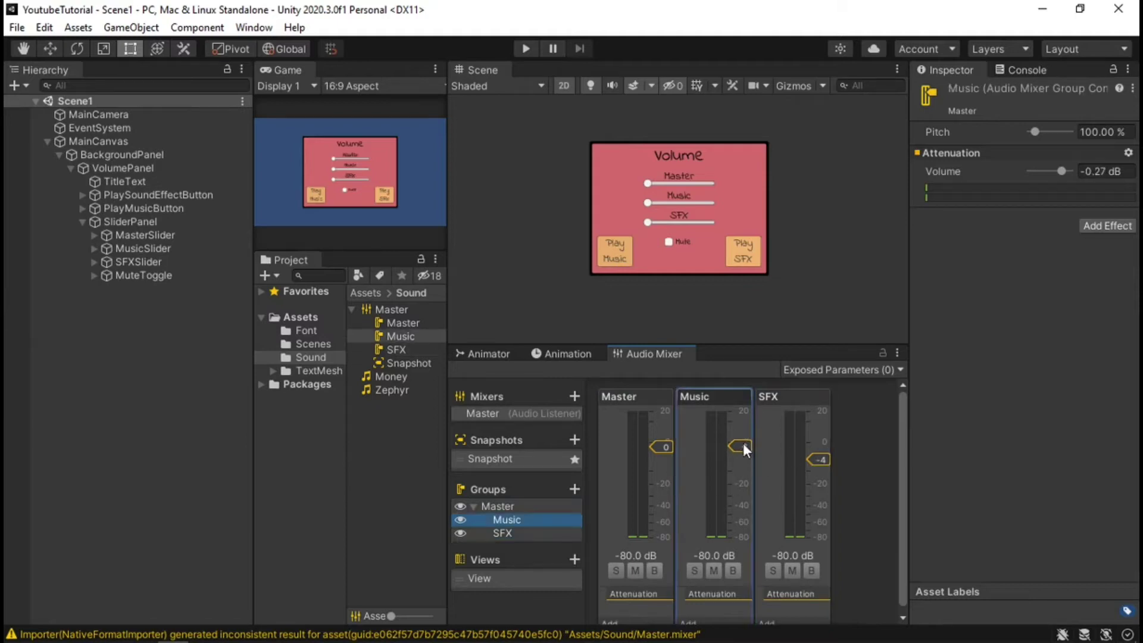
drag(814, 456, 819, 444)
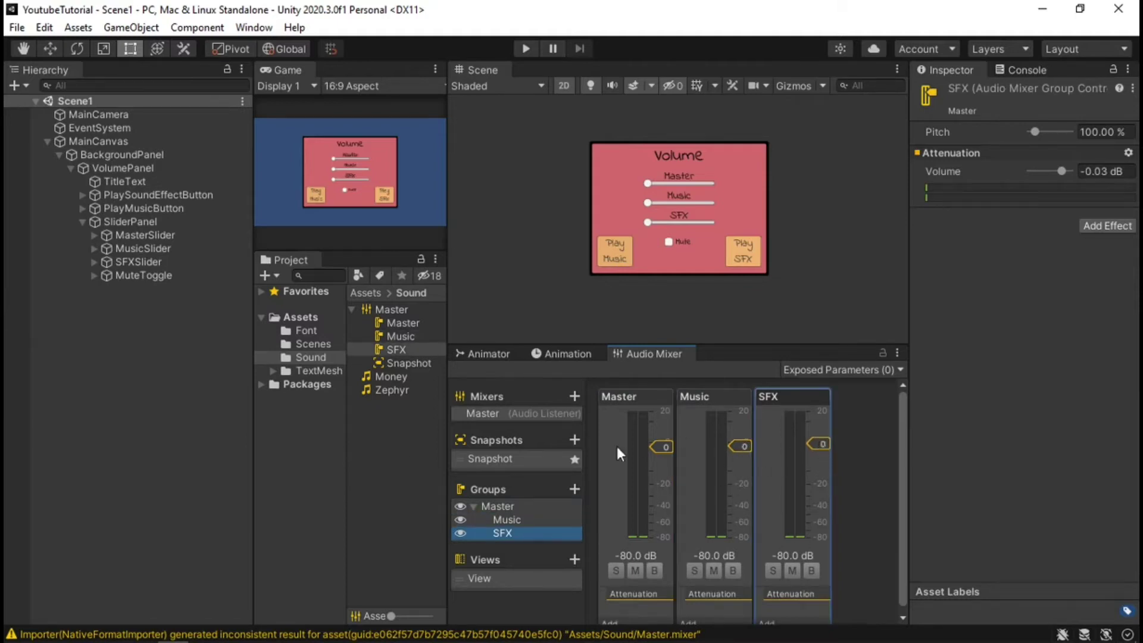
click(517, 507)
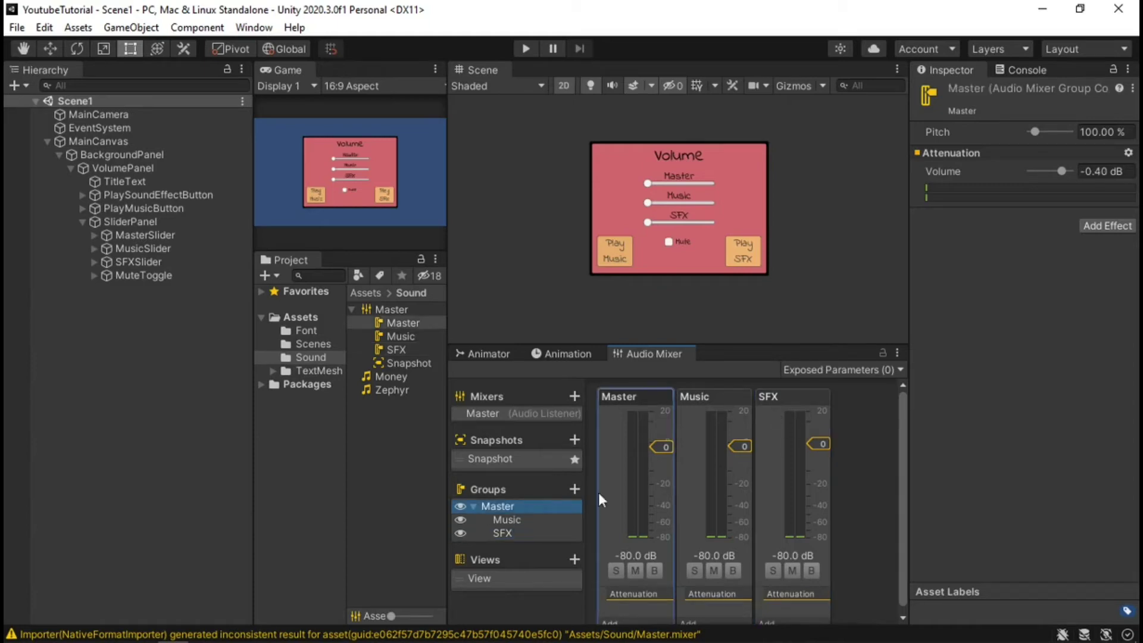
click(506, 519)
click(513, 534)
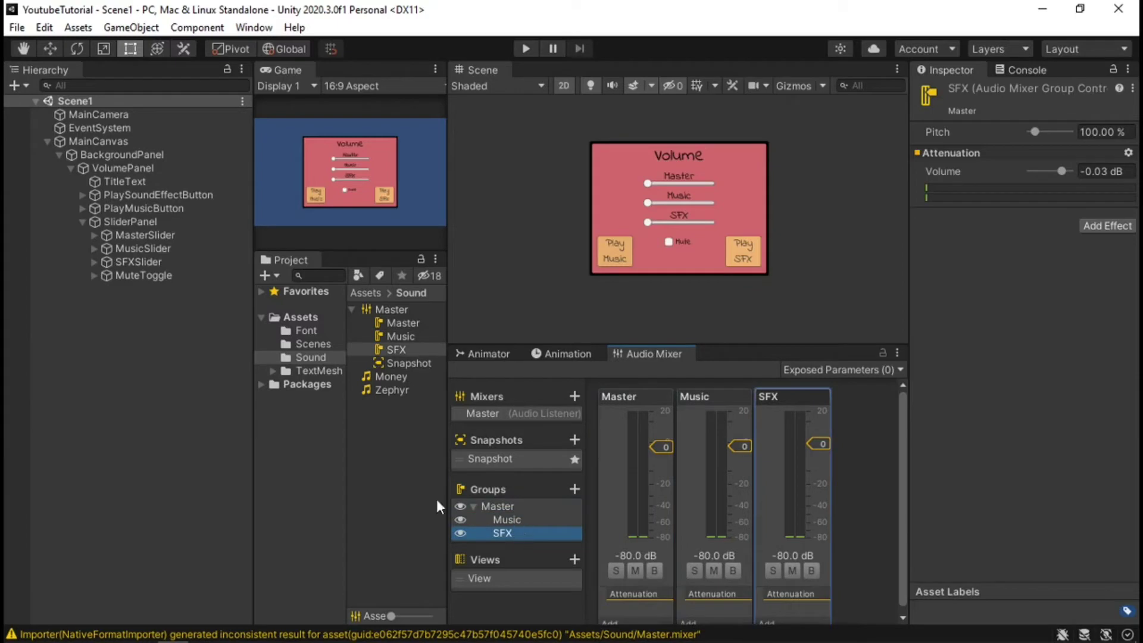
click(291, 461)
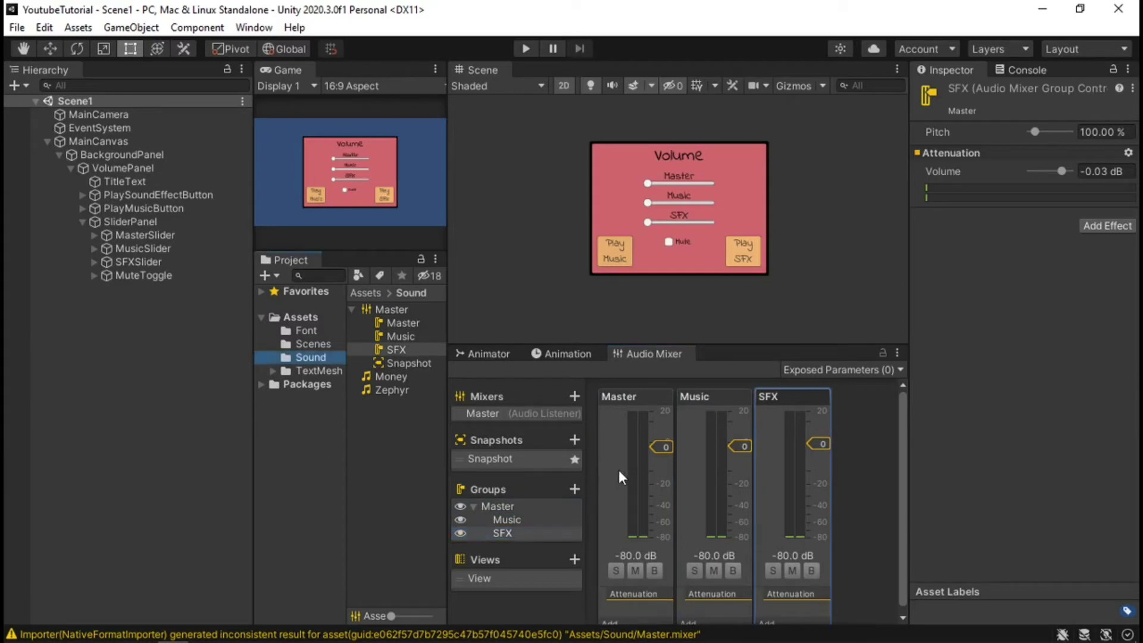
Route the Audio Source output of PlaySoundEffectButton to the SFX mixer group
click(164, 196)
scroll(985, 310, down, 10)
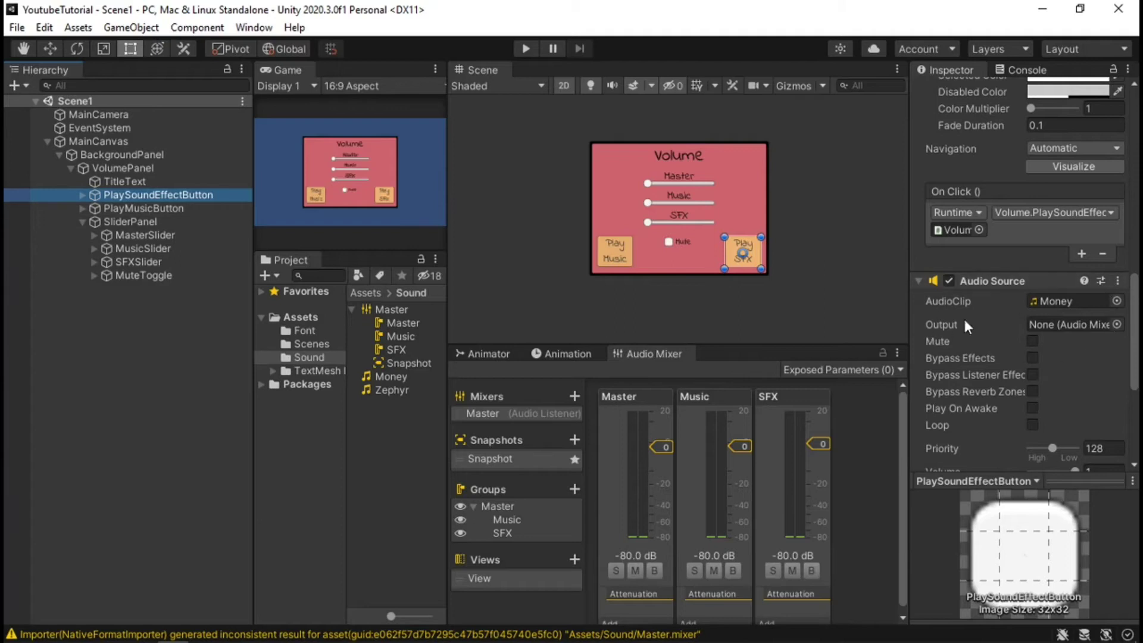
click(1117, 325)
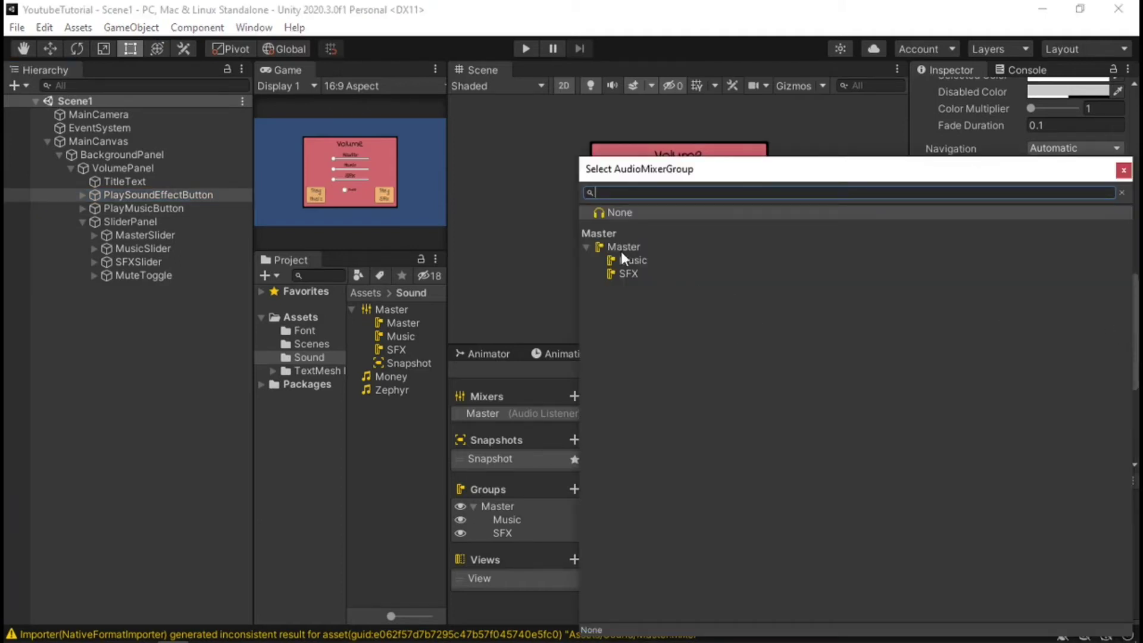
double_click(628, 273)
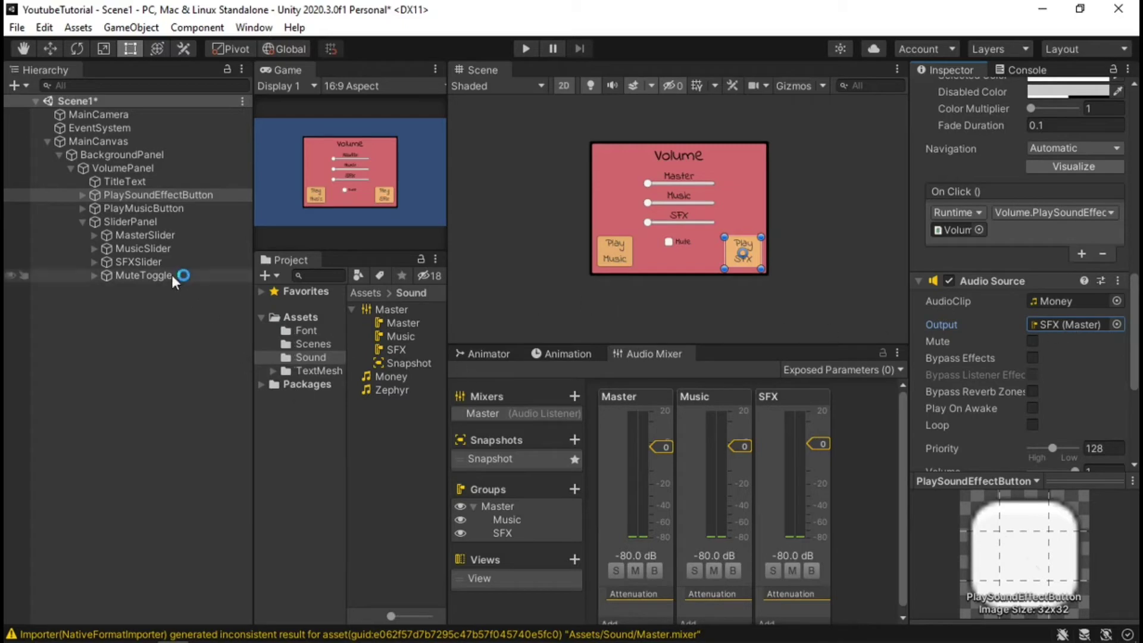
Route the Audio Source output of PlayMusicButton to the Music mixer group
click(98, 208)
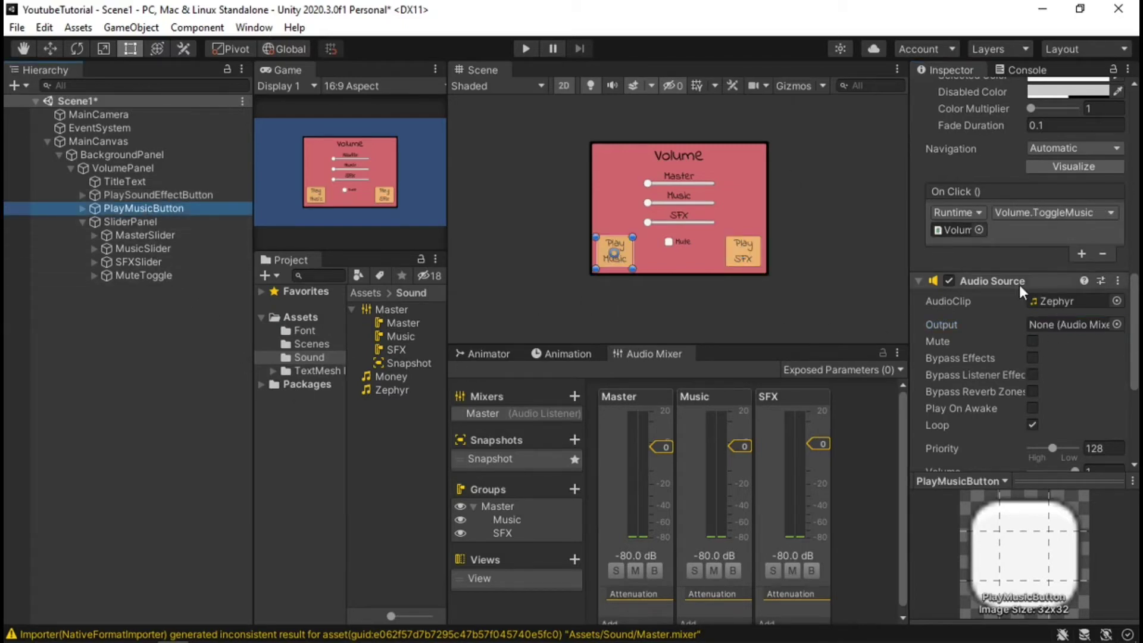
click(1117, 325)
double_click(643, 255)
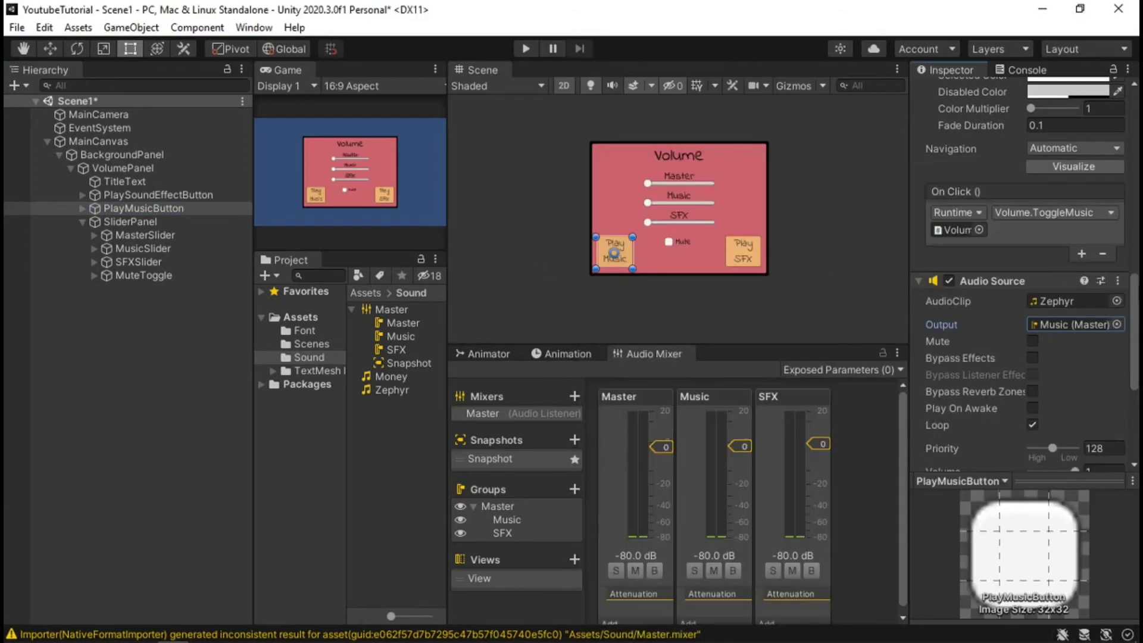
Deselect PlayMusicButton and save Scene1 with the new audio output assignments
click(209, 414)
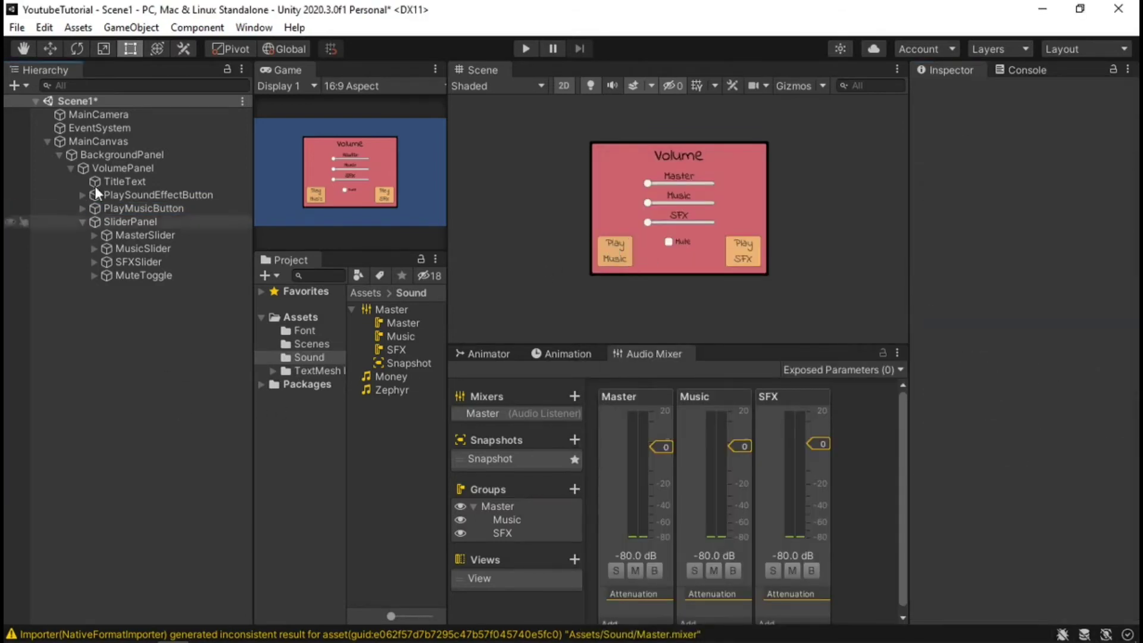
click(17, 27)
click(42, 110)
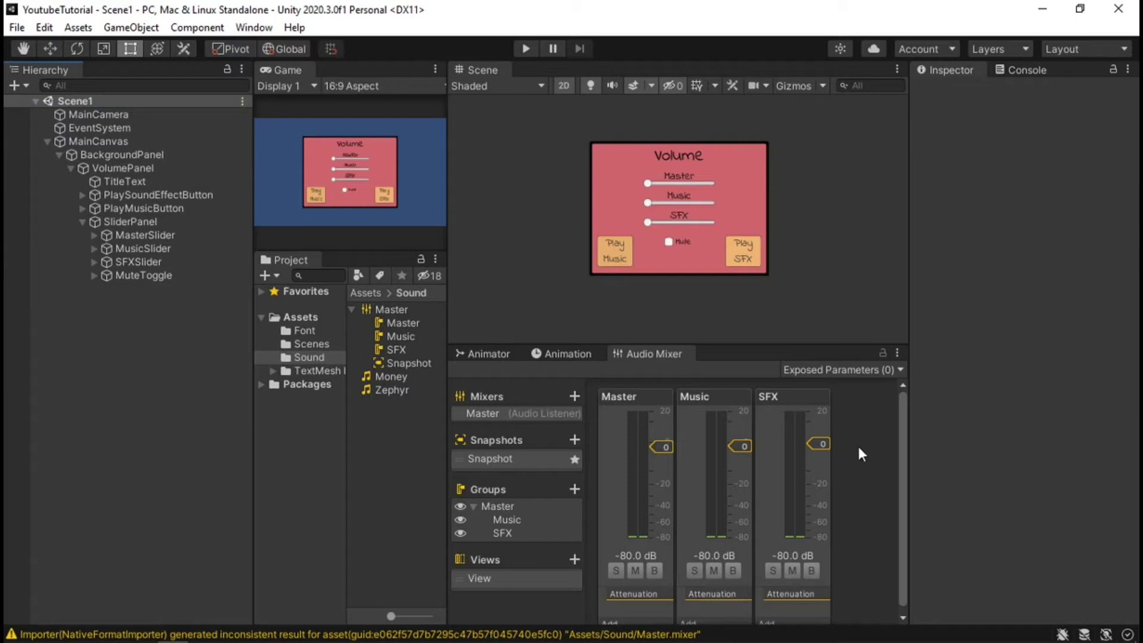
Expose the Master group's Volume to script and rename the exposed parameter to MasterVolume
click(627, 395)
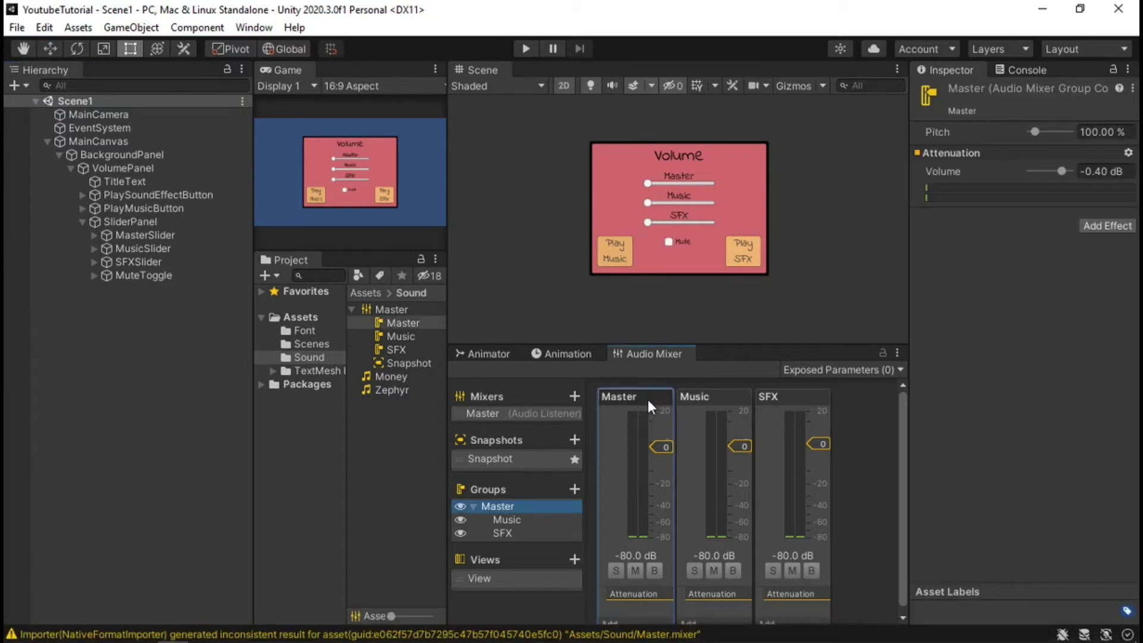
right_click(952, 172)
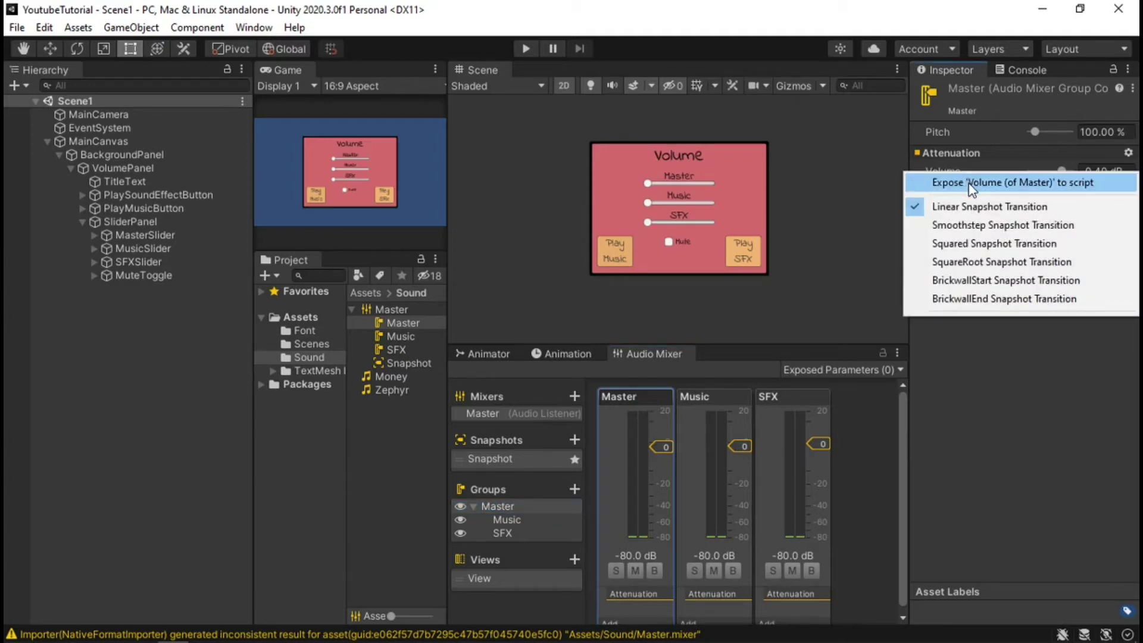
click(972, 184)
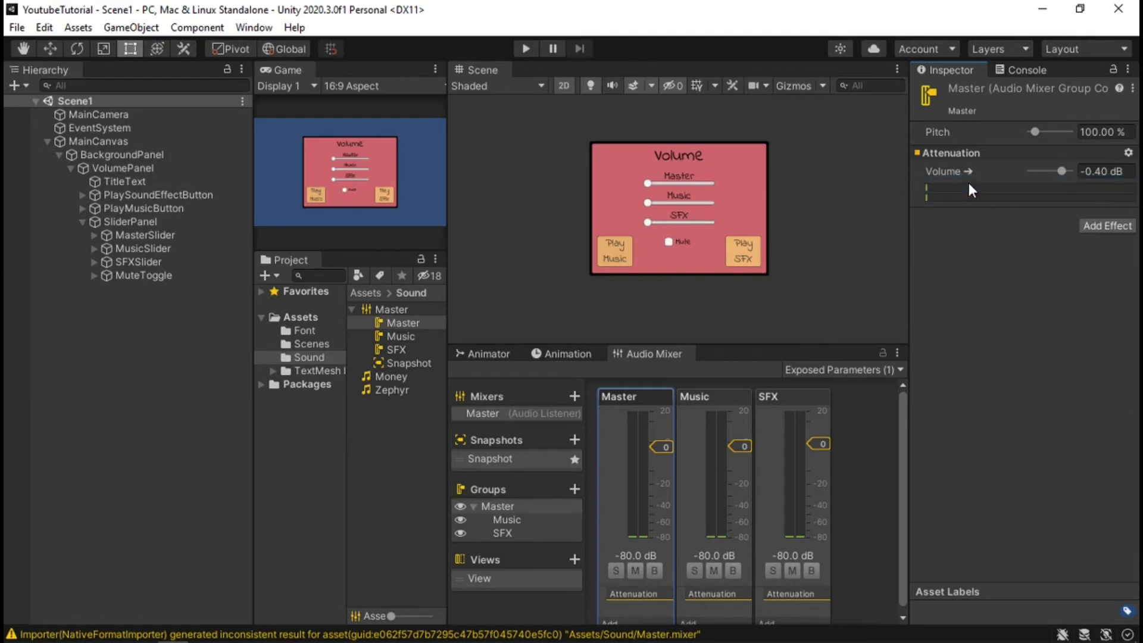
click(851, 372)
double_click(865, 386)
text(Ma)
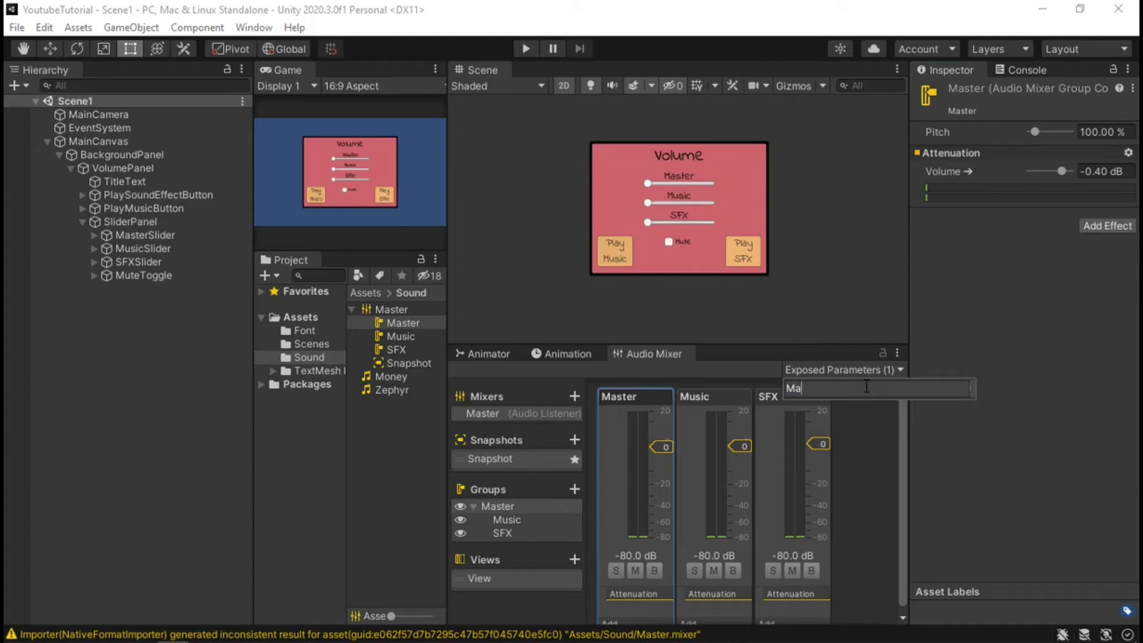
text(sterVolume)
key(Return)
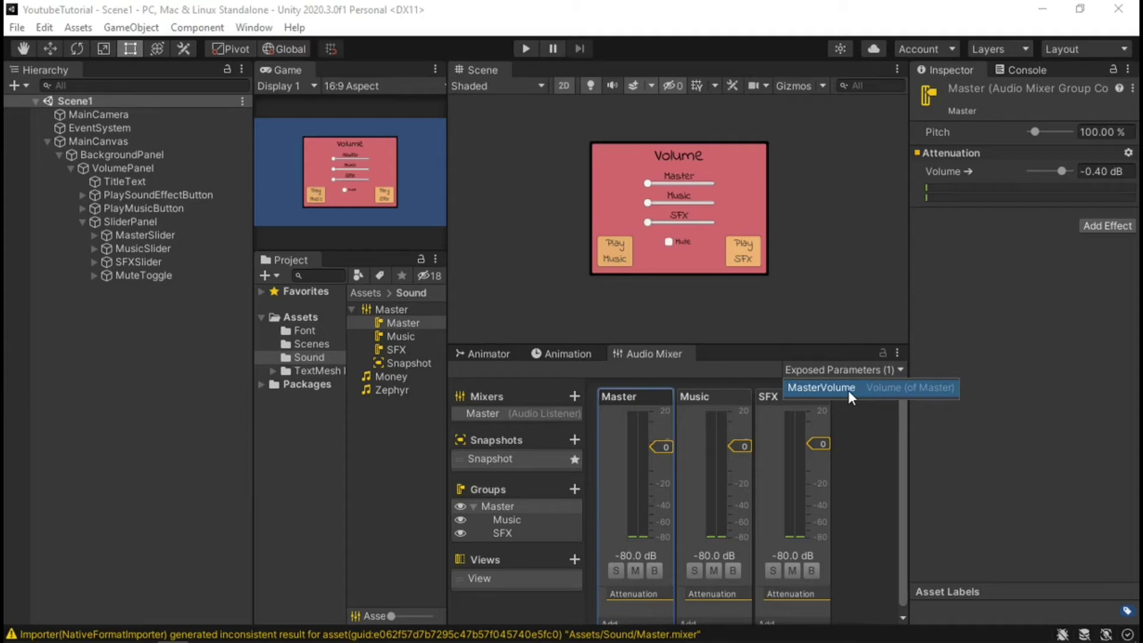
Expose the Music group's Volume to script and rename the exposed parameter to MusicVolume
click(717, 395)
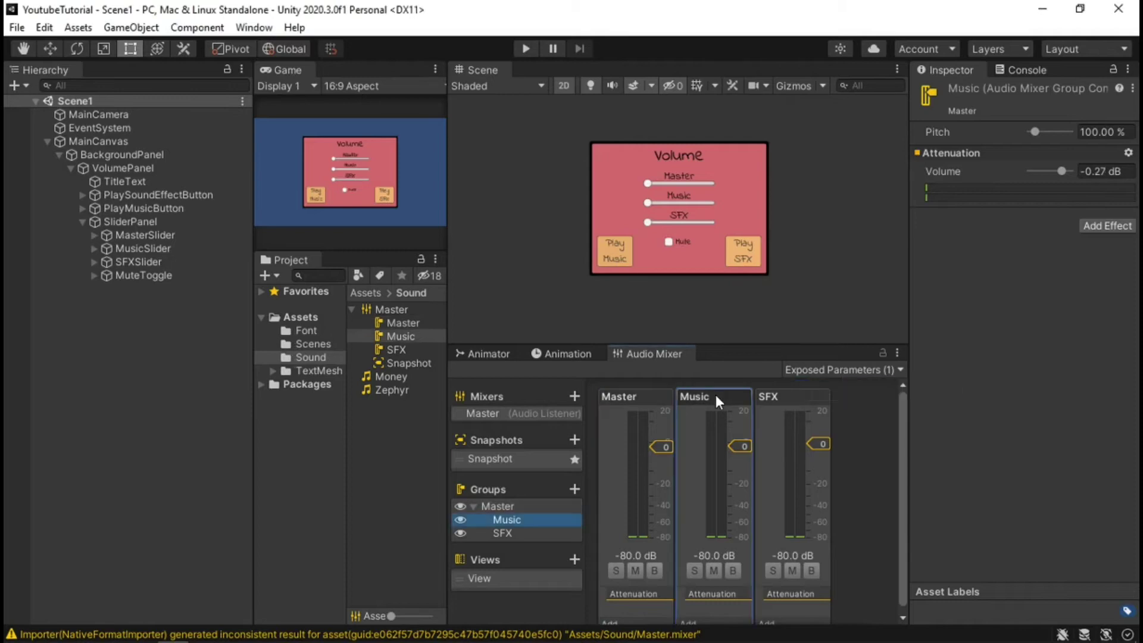
right_click(957, 170)
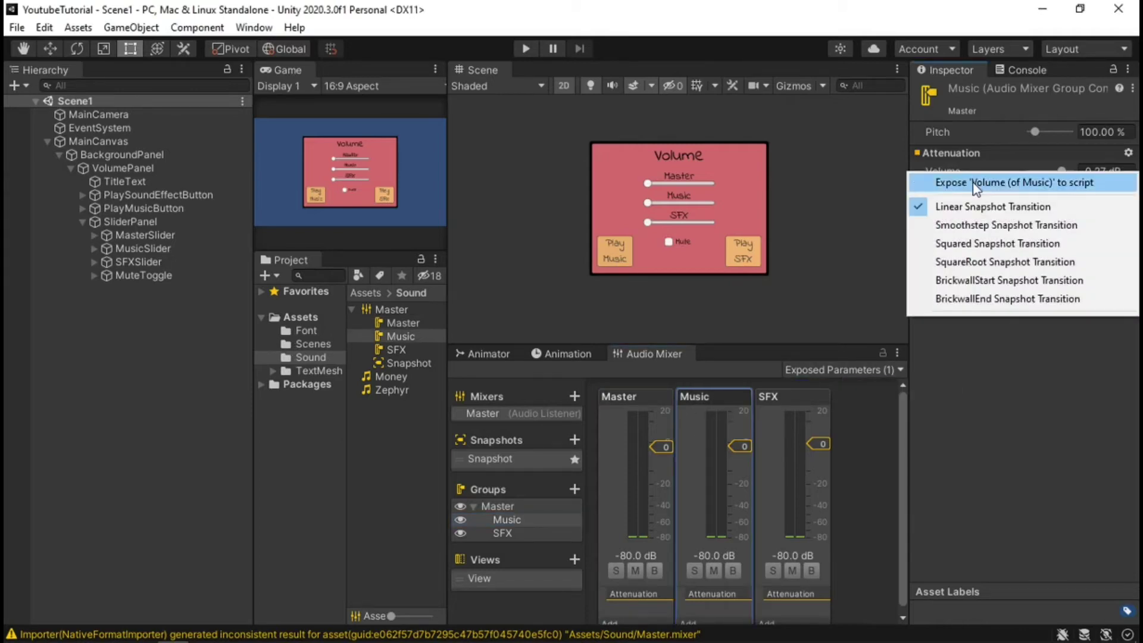
click(973, 183)
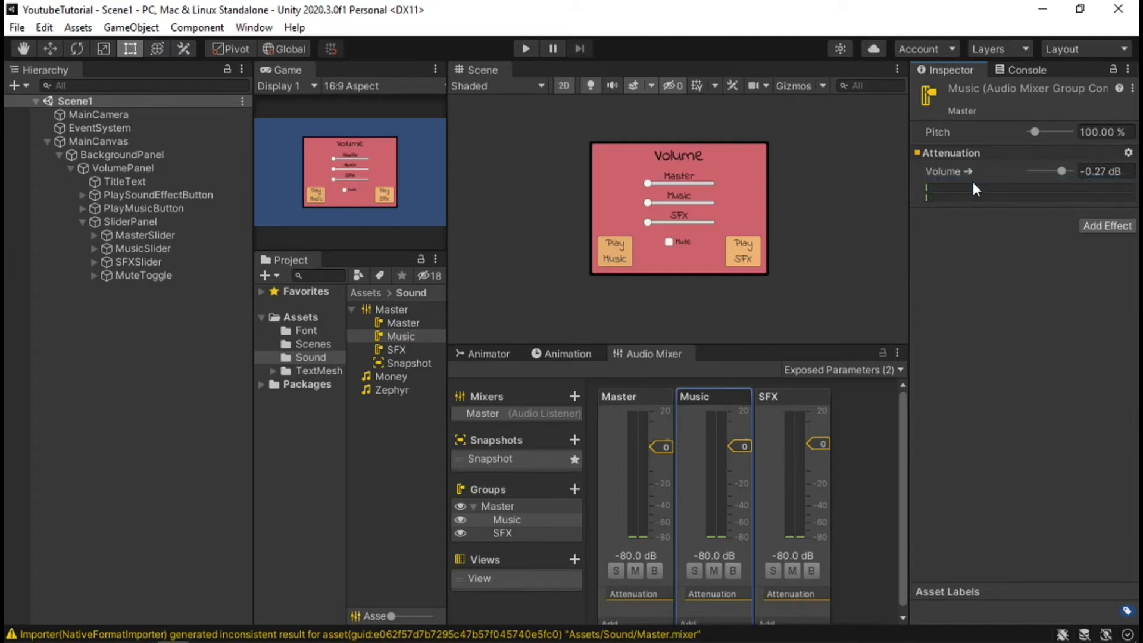
click(848, 370)
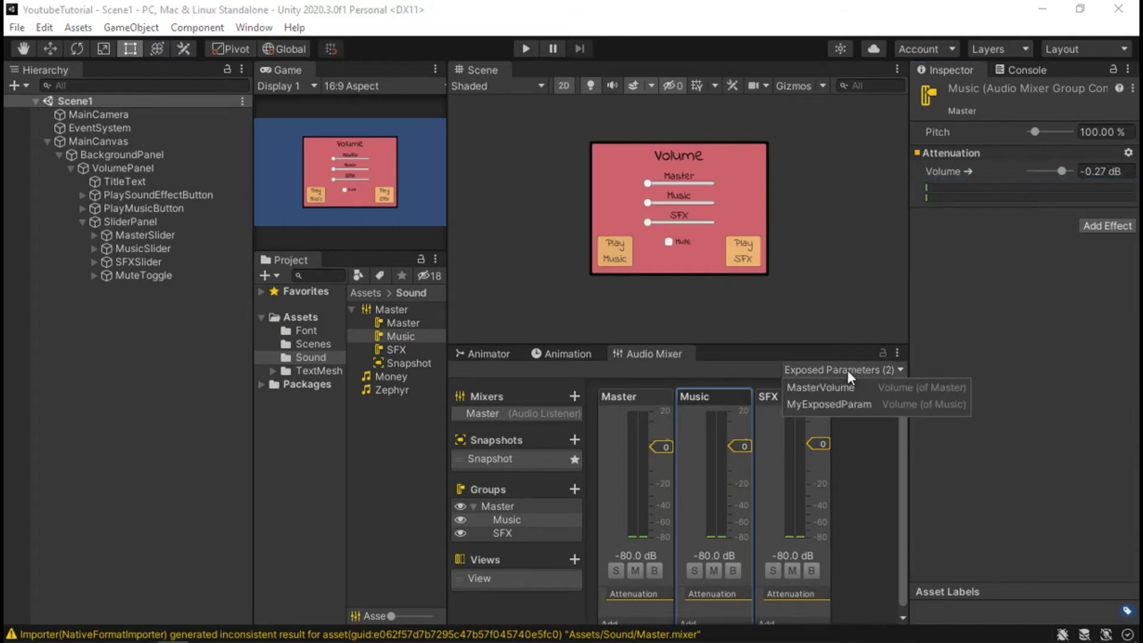
double_click(872, 405)
text(MusicVolume)
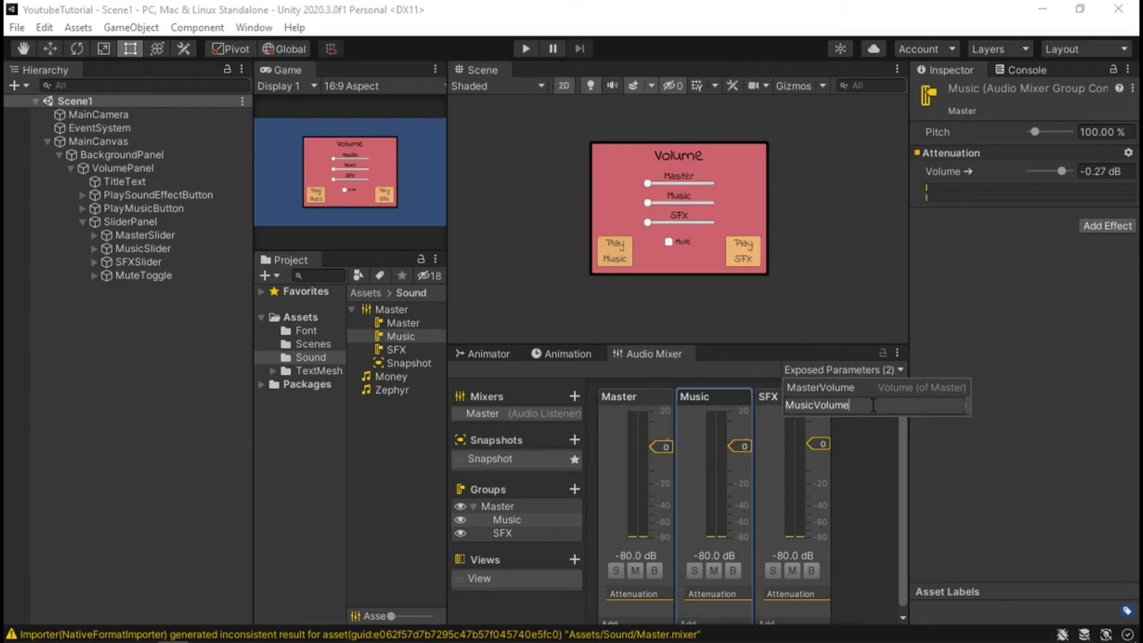
key(Return)
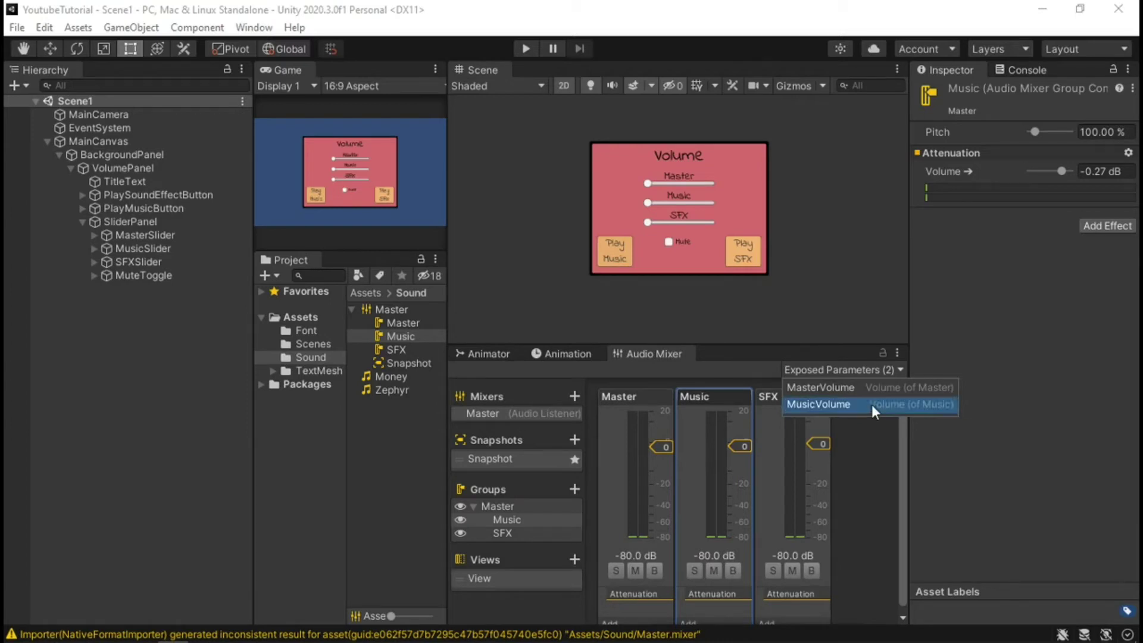
Expose the SFX group's Volume to script, rename the exposed parameter to SFXVolume, and clear the selection
click(776, 438)
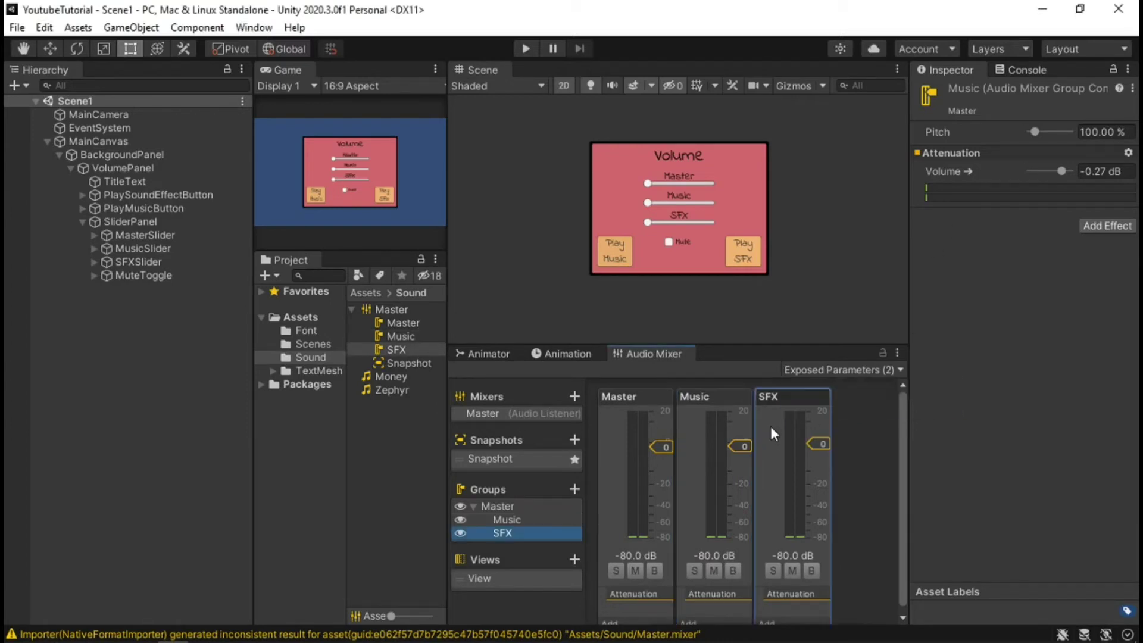
right_click(947, 168)
click(958, 177)
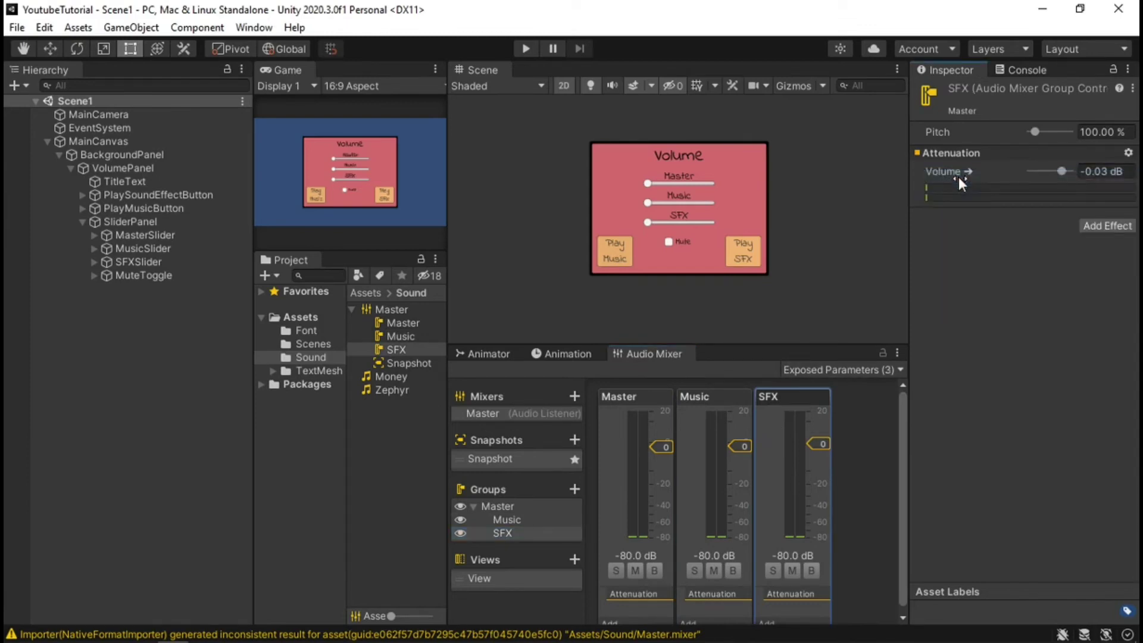
click(853, 370)
double_click(839, 421)
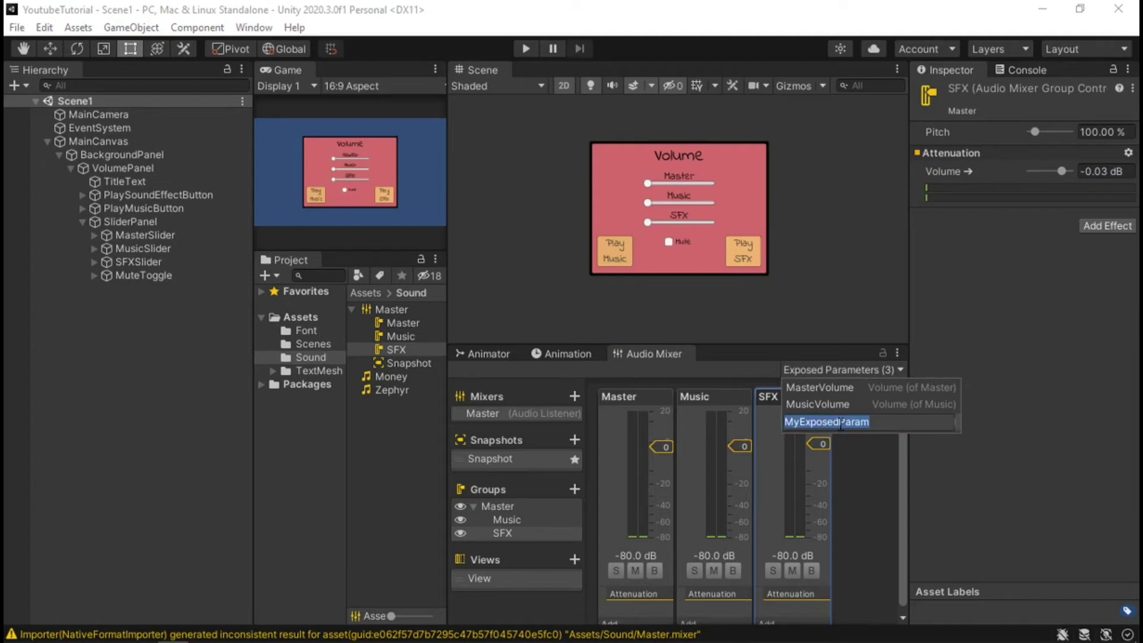
text(SFXVolume)
key(Return)
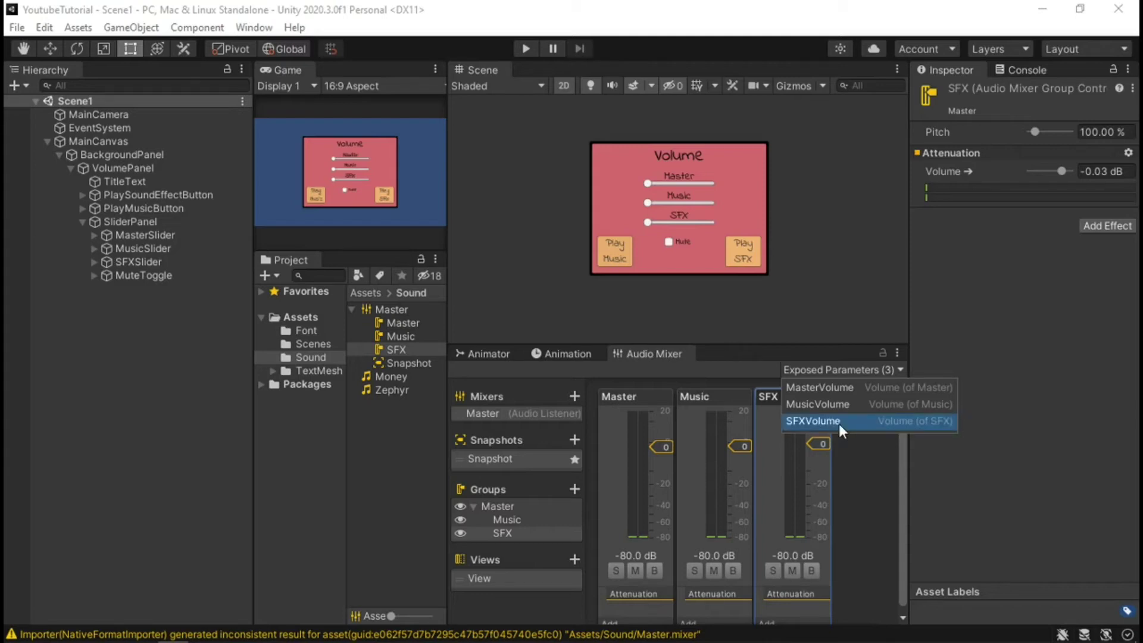
click(1022, 316)
click(124, 414)
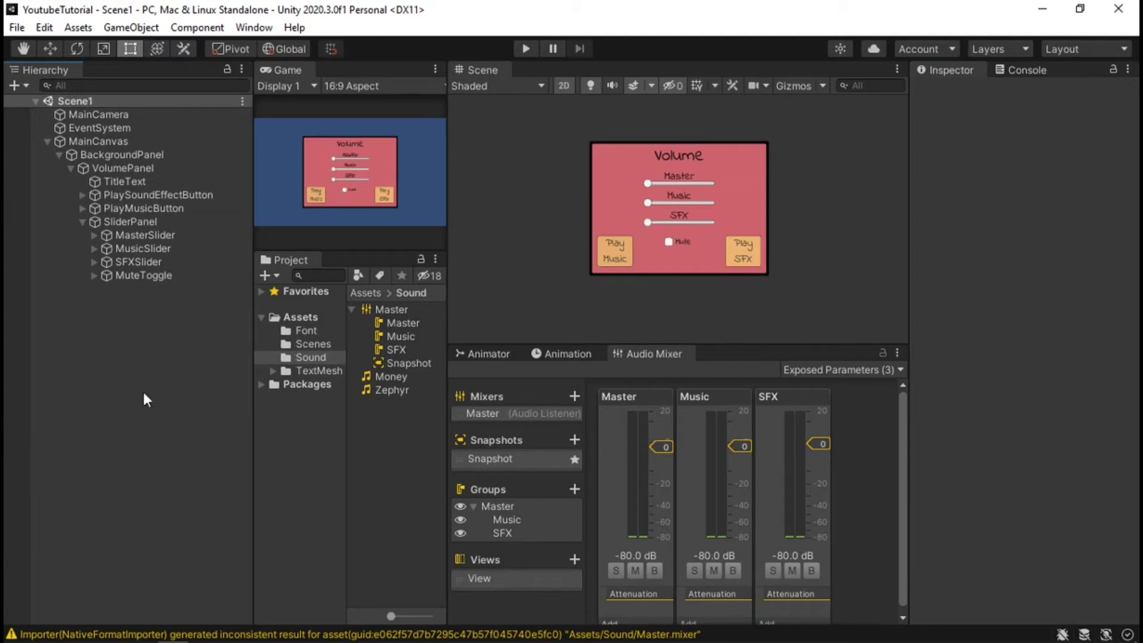
Open the Volume script attached to VolumePanel for editing in Visual Studio
click(167, 169)
scroll(978, 245, down, 5)
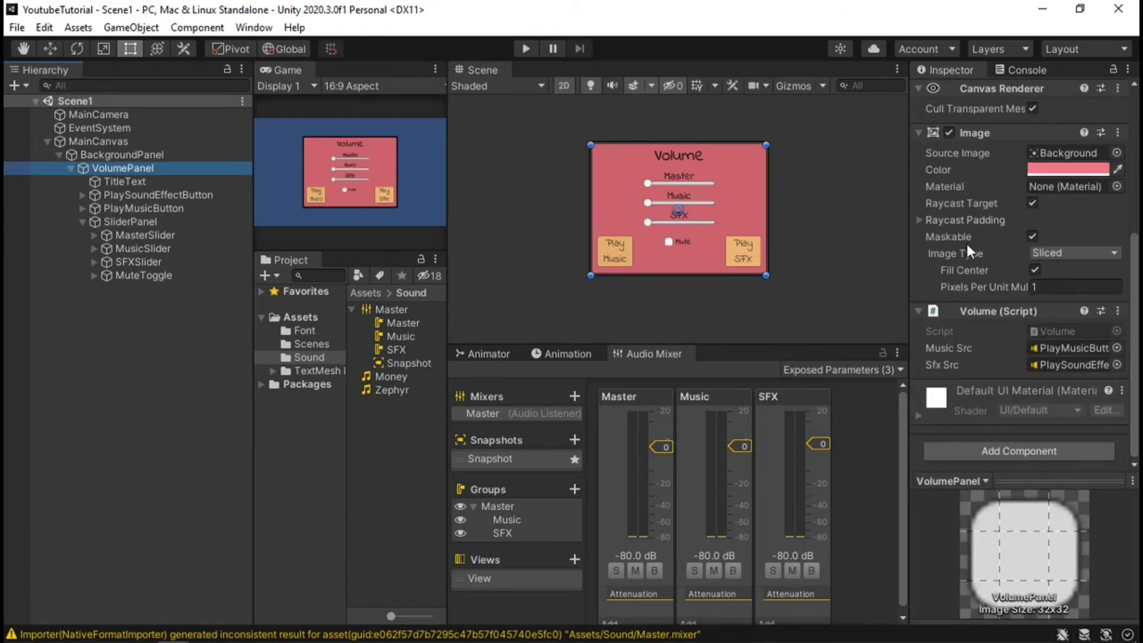
right_click(982, 313)
click(1023, 510)
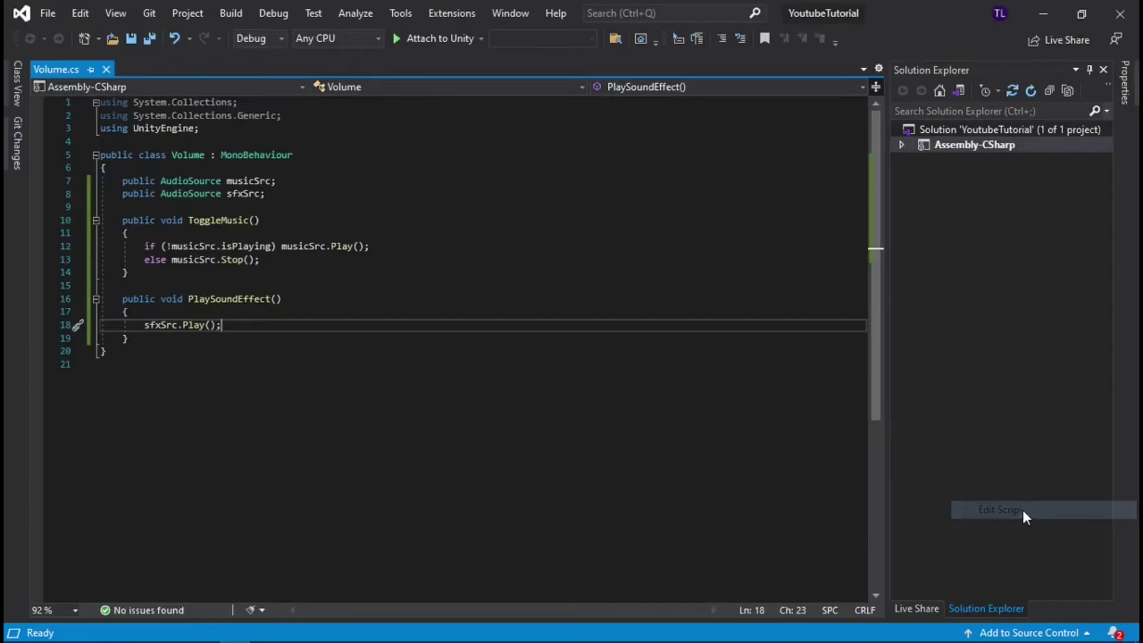
Add an AudioMixer type on a new line below the sfxSrc field and import the UnityEngine.Audio namespace
click(367, 193)
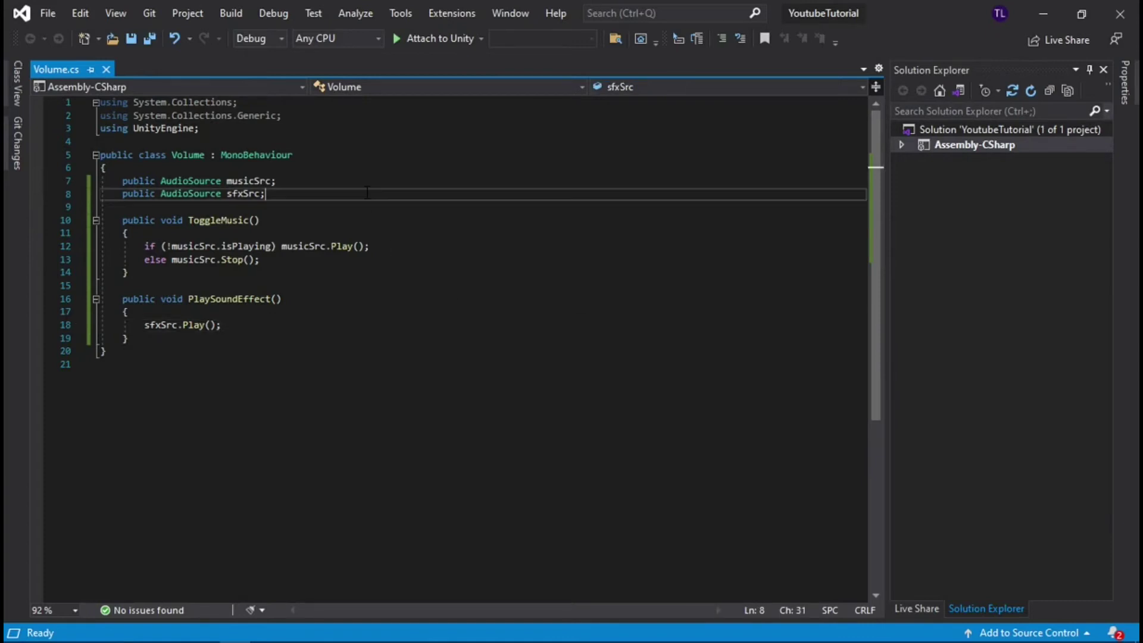
key(Return)
key(Return)
key(Return)
key(Up)
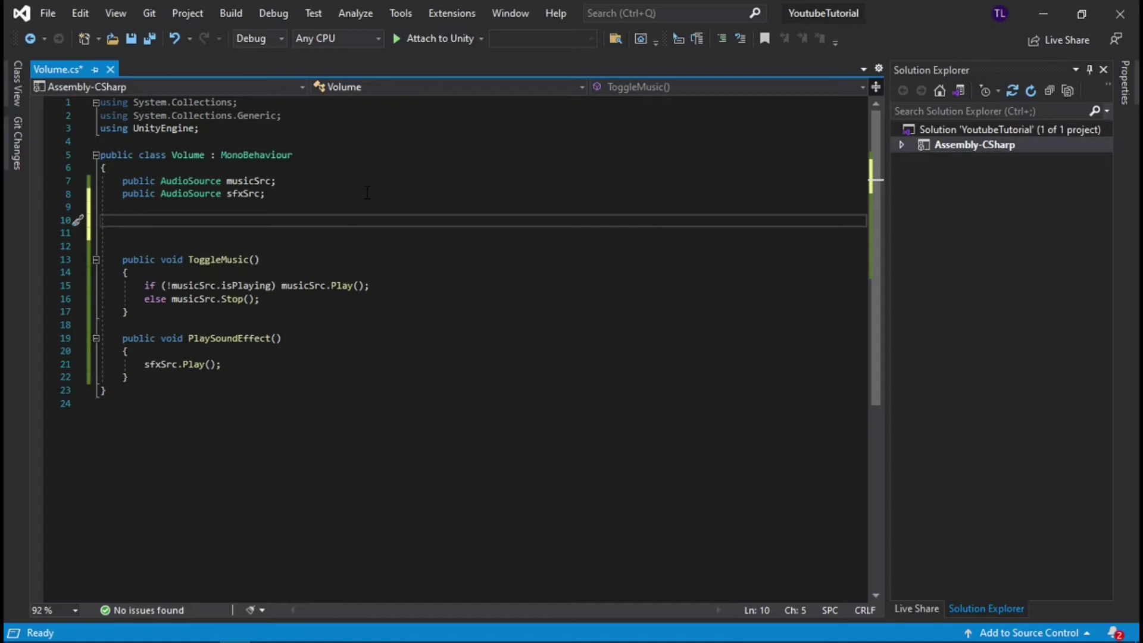
text(Au)
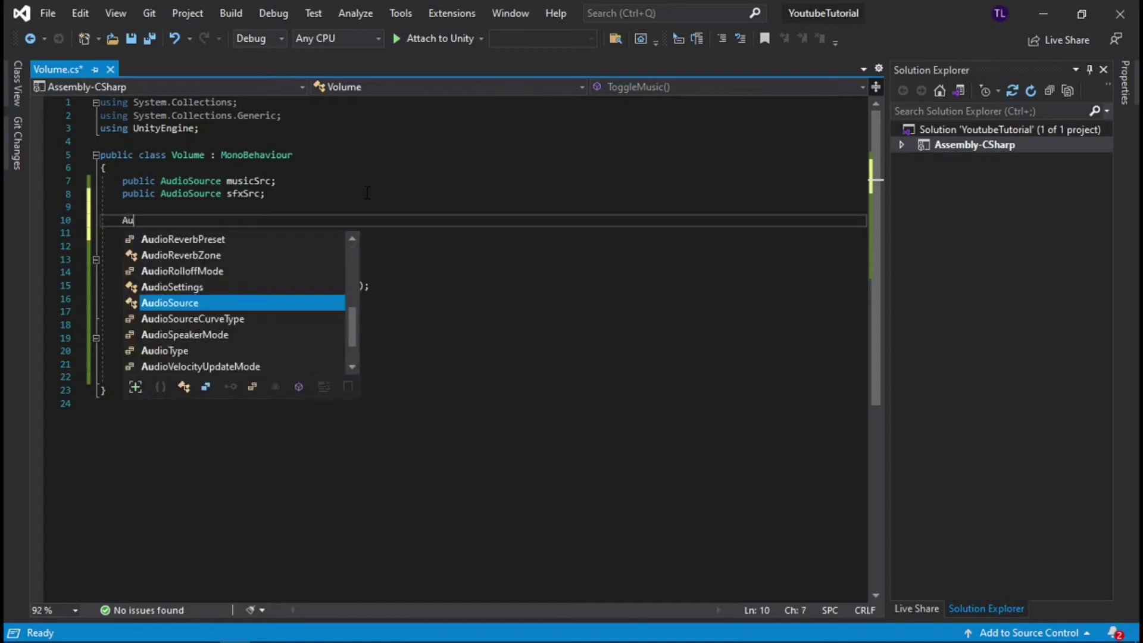
text(dioMixer)
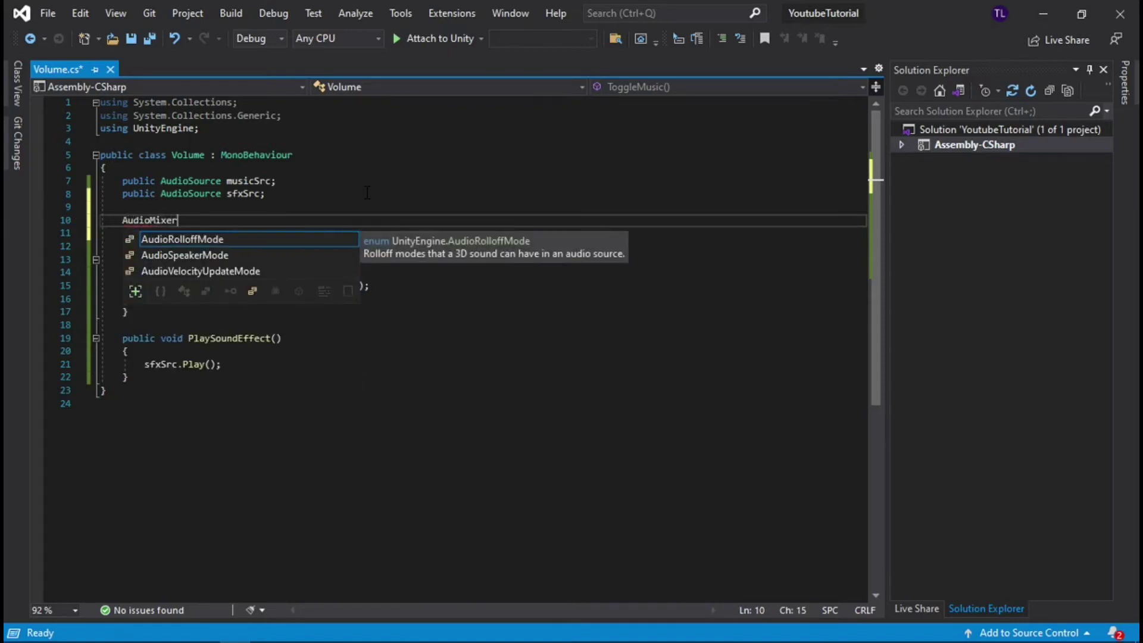
key(Escape)
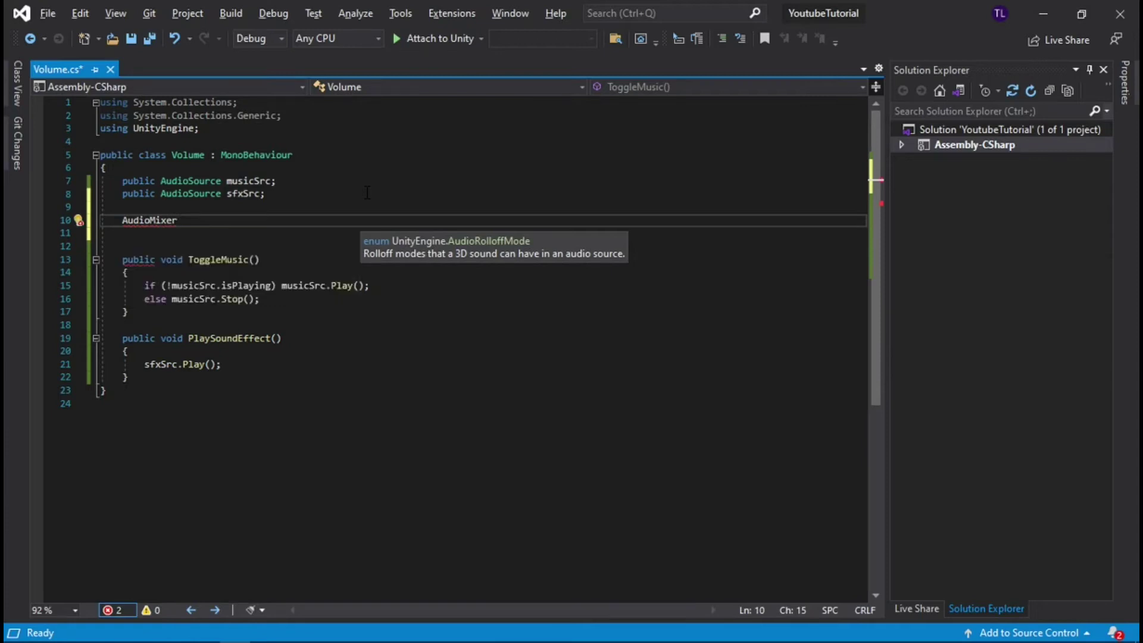
key(ctrl+period)
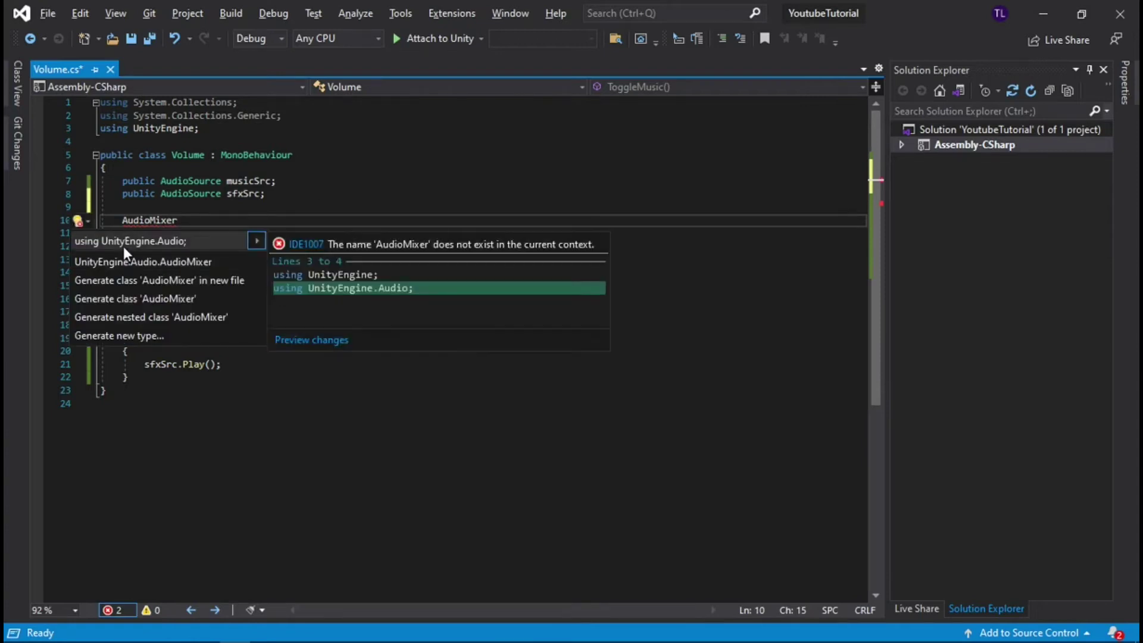
click(124, 247)
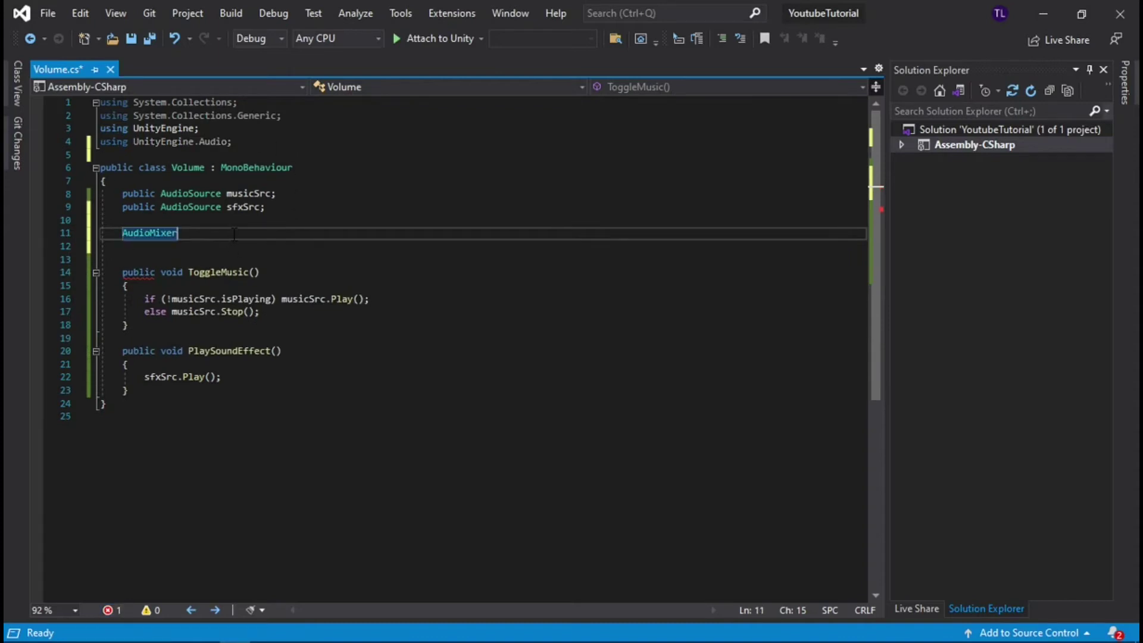
Complete the AudioMixer line as the field public AudioMixer mixer; with blank lines below it, and save Volume.cs
key(Home)
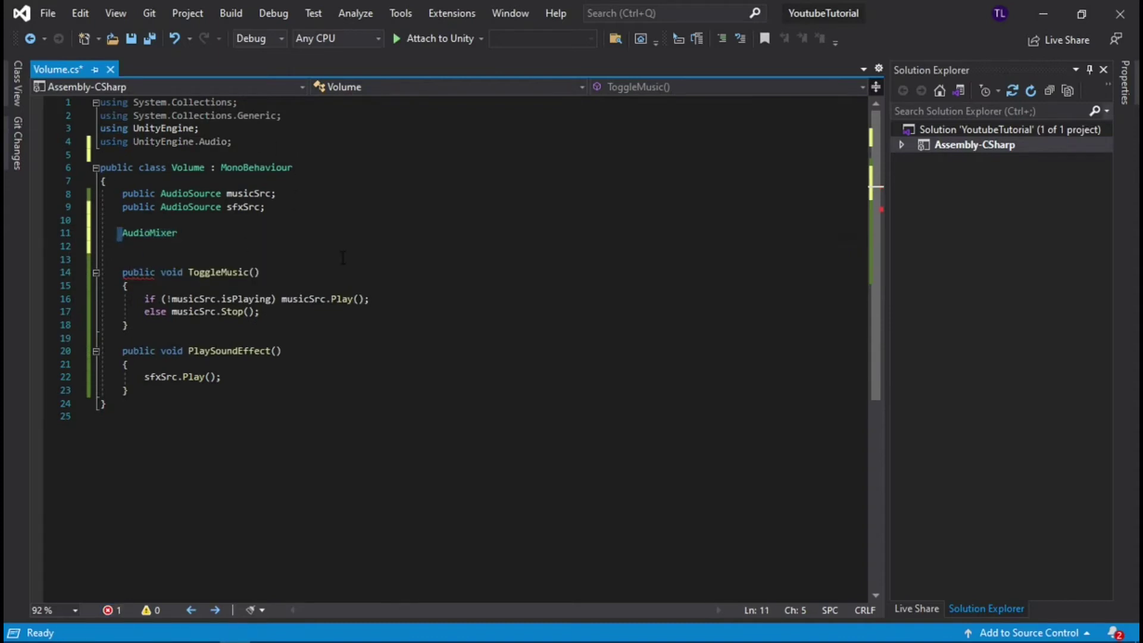
text(public)
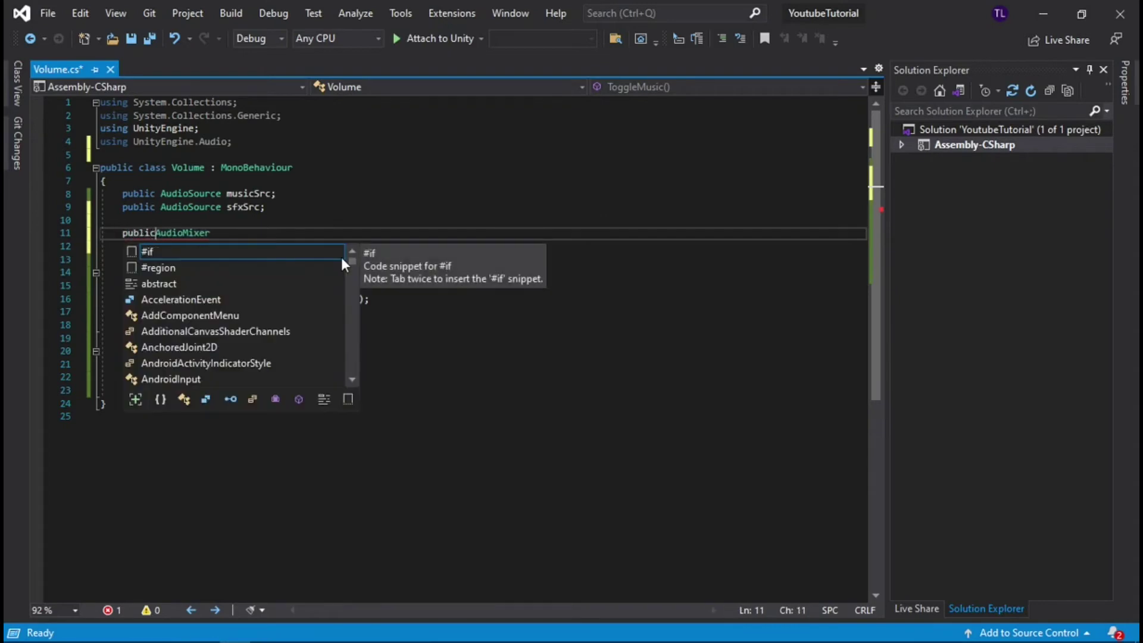
text( AudioMixer )
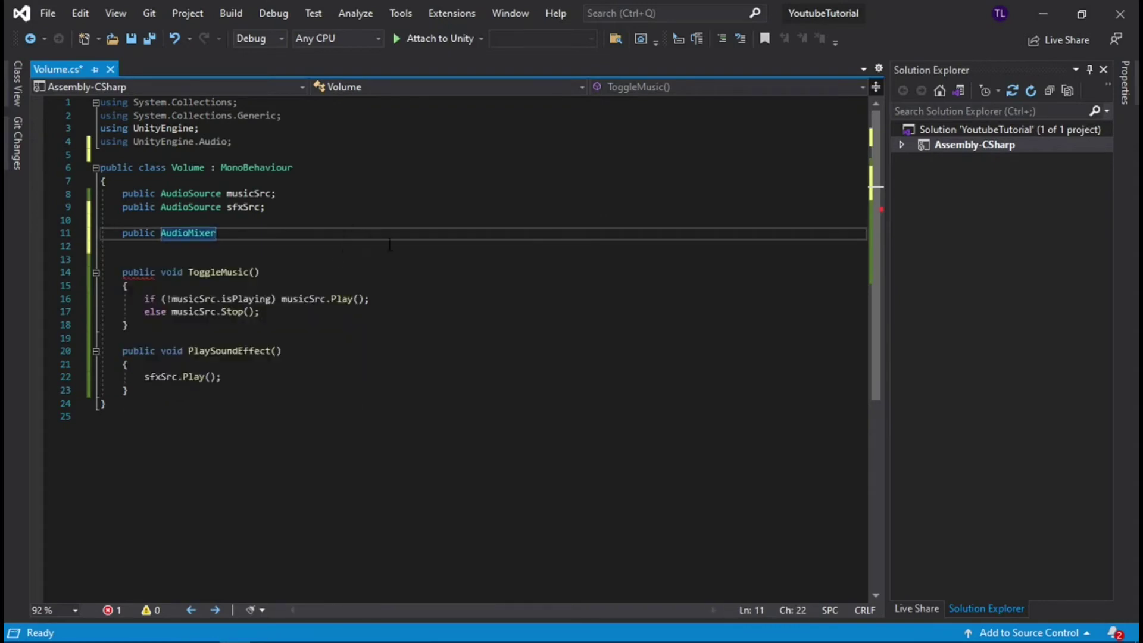
text(mixer;)
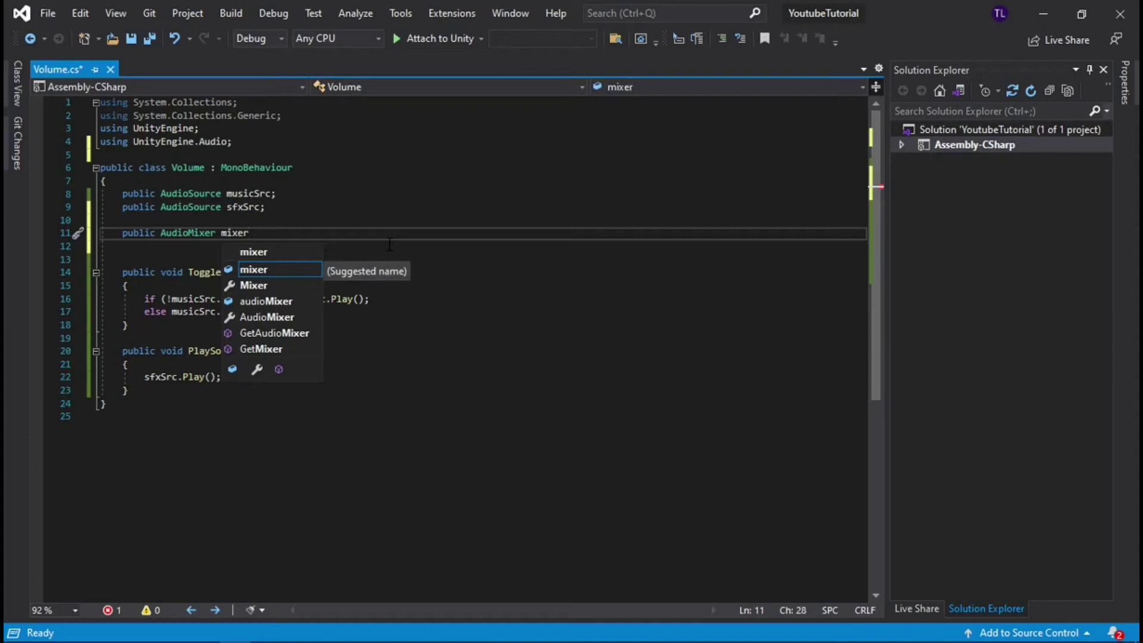
key(Return)
key(Return)
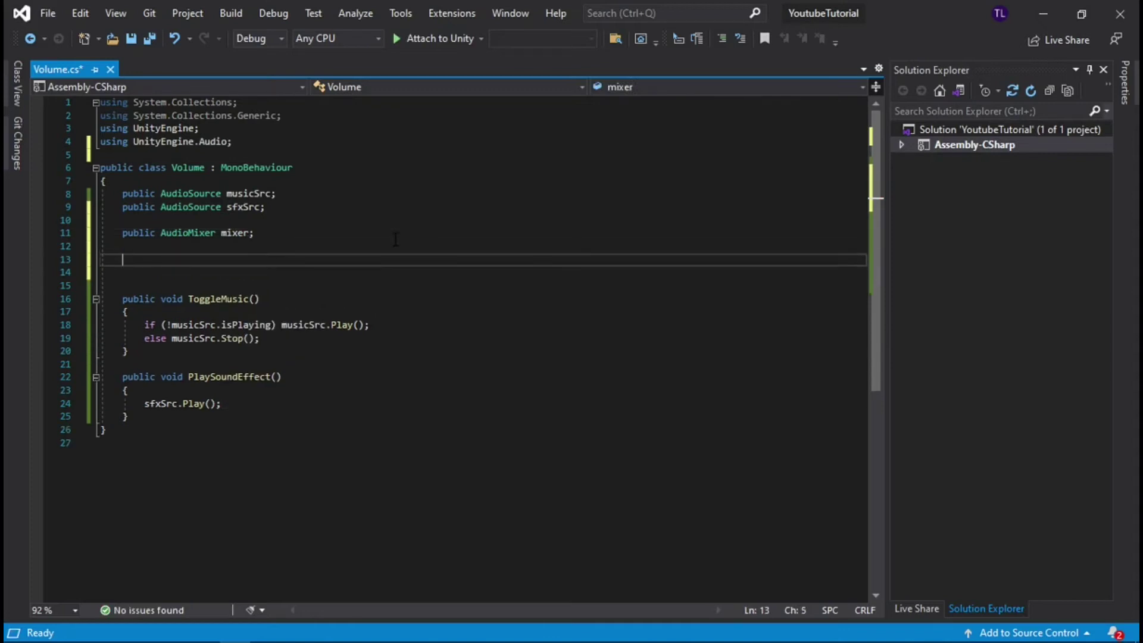
click(134, 38)
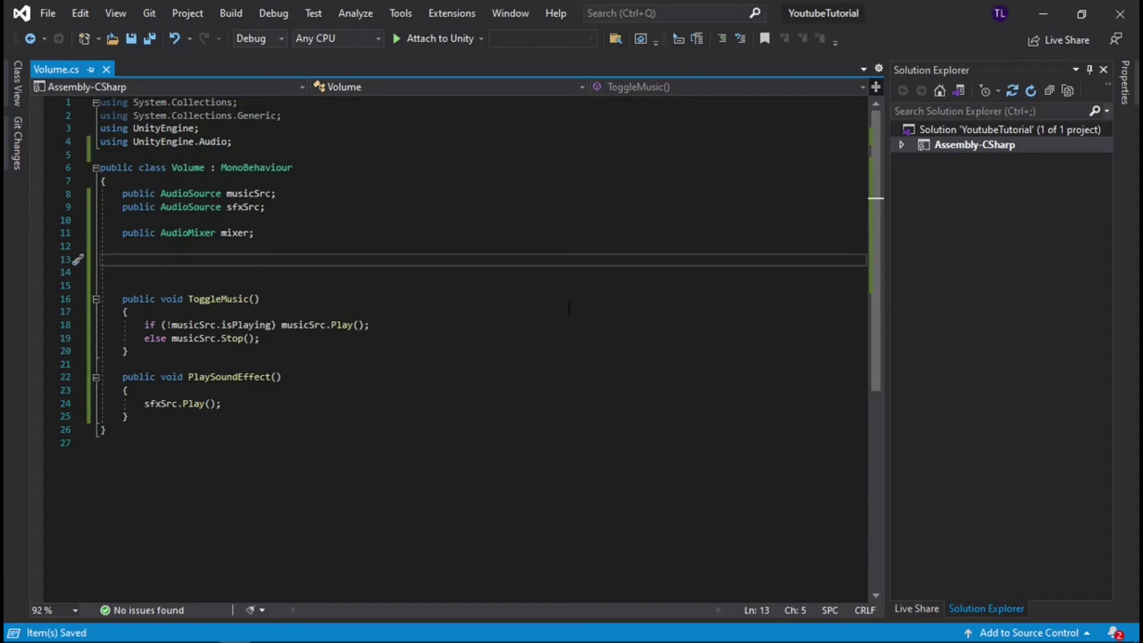
Begin a public Slider declaration below the mixer field and import the UnityEngine.UI namespace
text(publ)
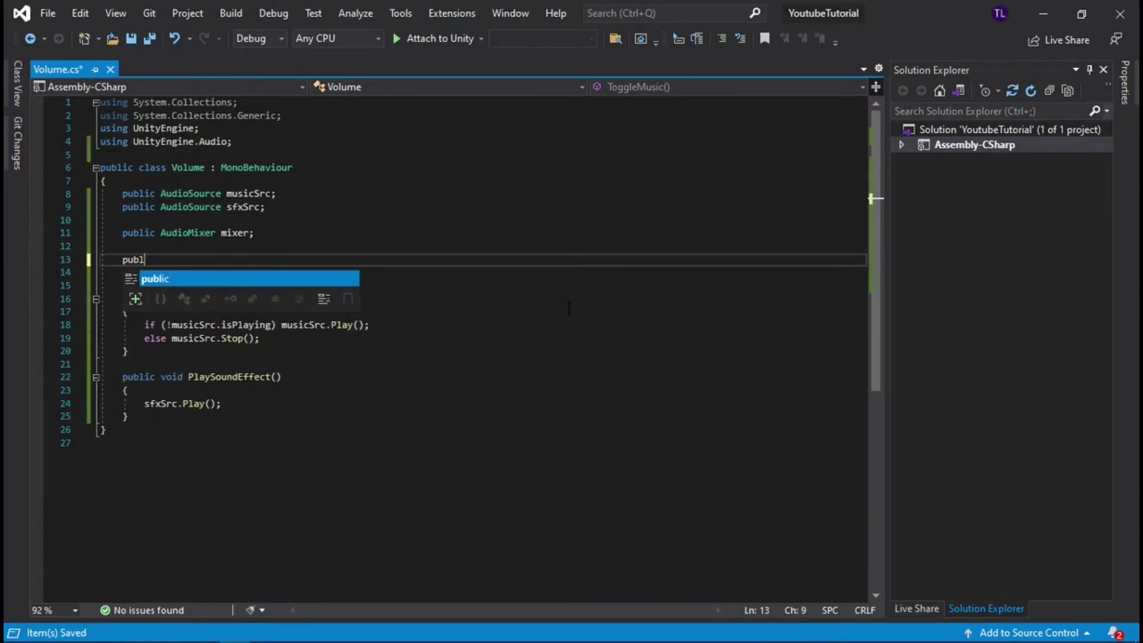
text(ic Slider)
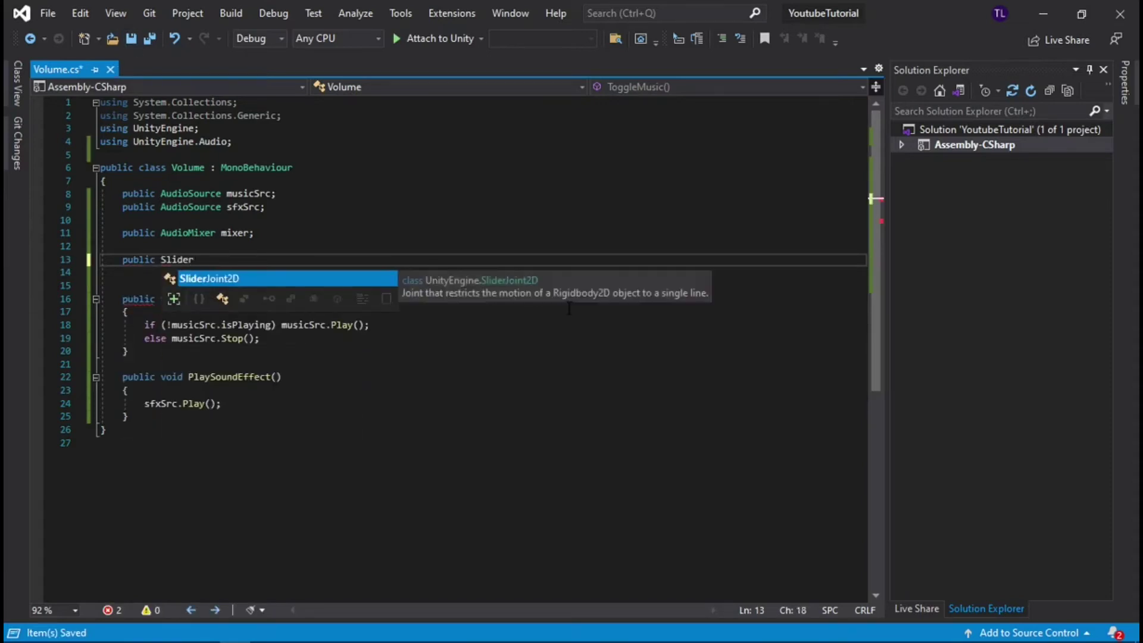
key(ctrl+period)
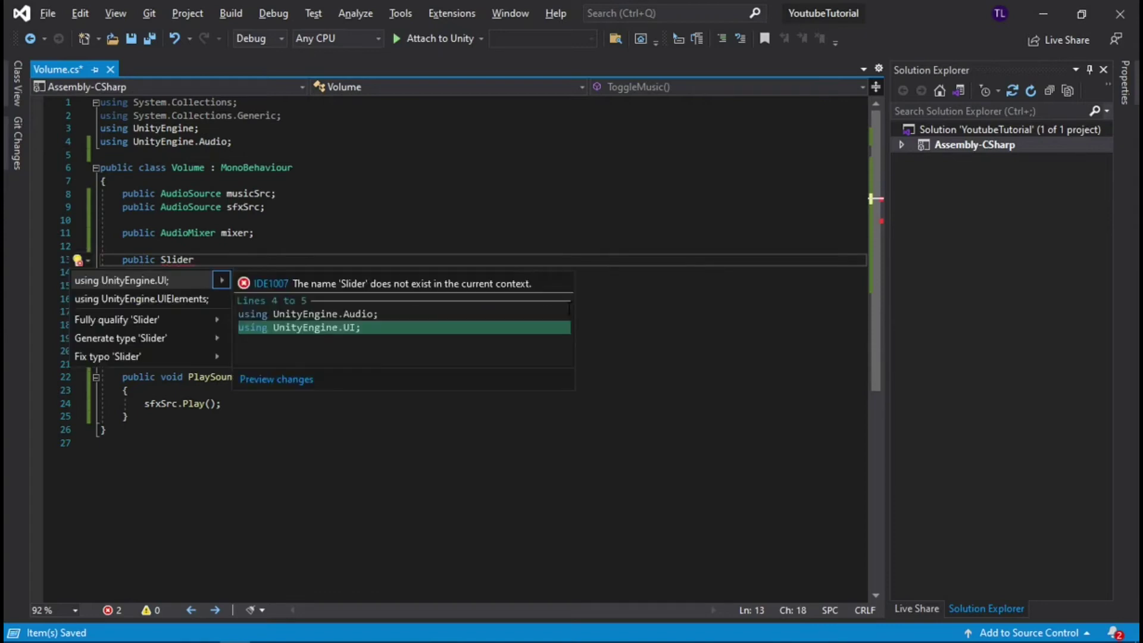
click(158, 284)
Name the public Slider field masterSlider and finish its declaration
drag(215, 154, 33, 149)
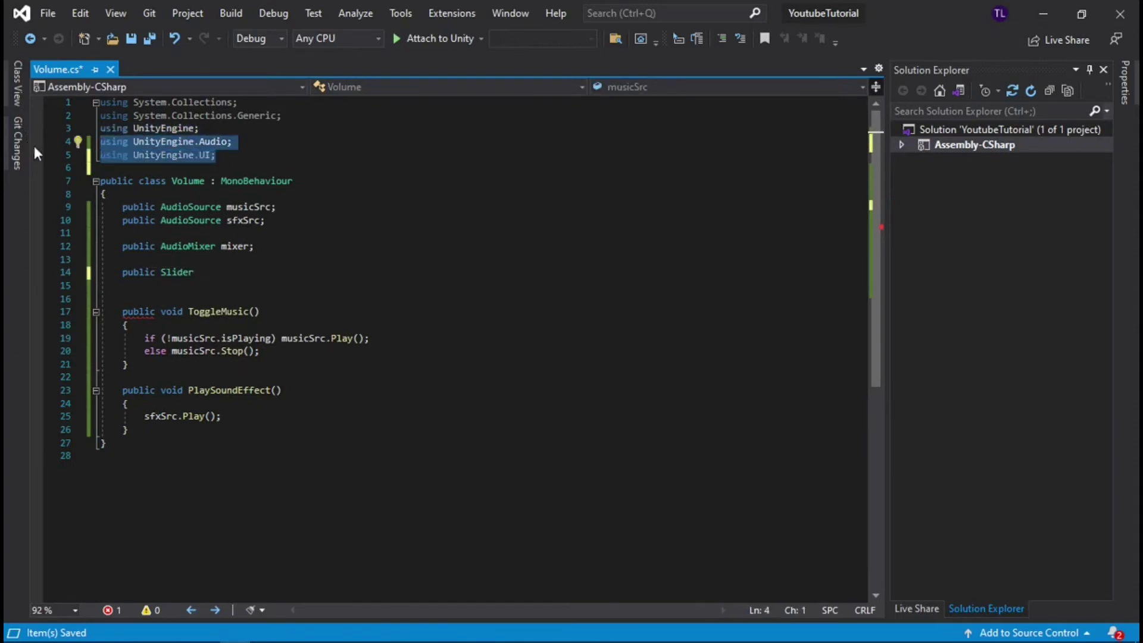
click(359, 273)
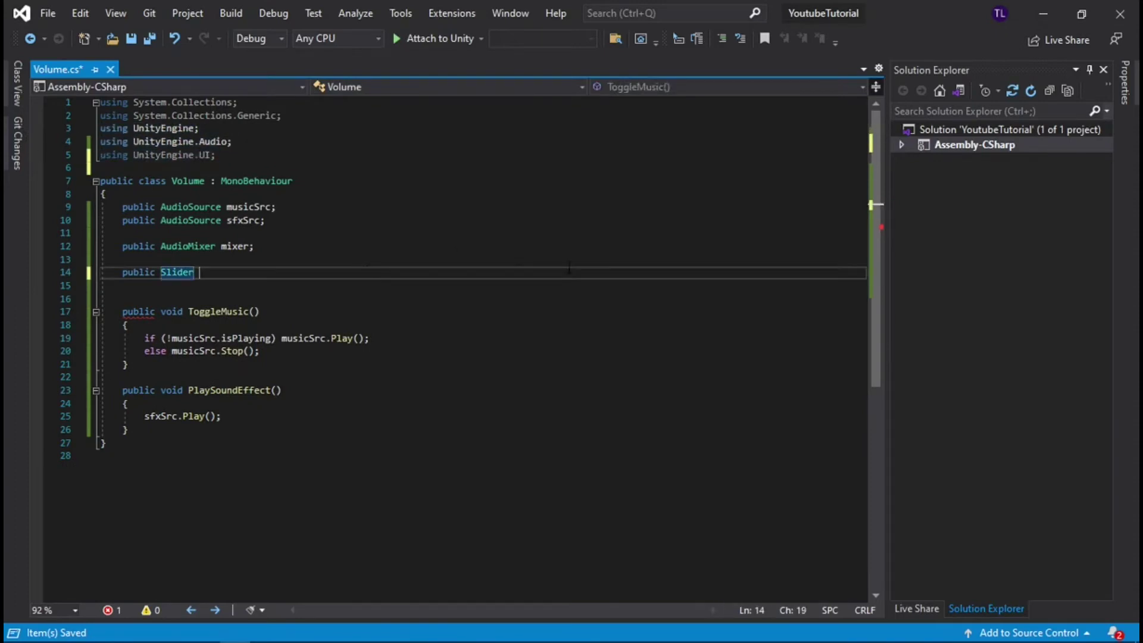
text(masterSlider)
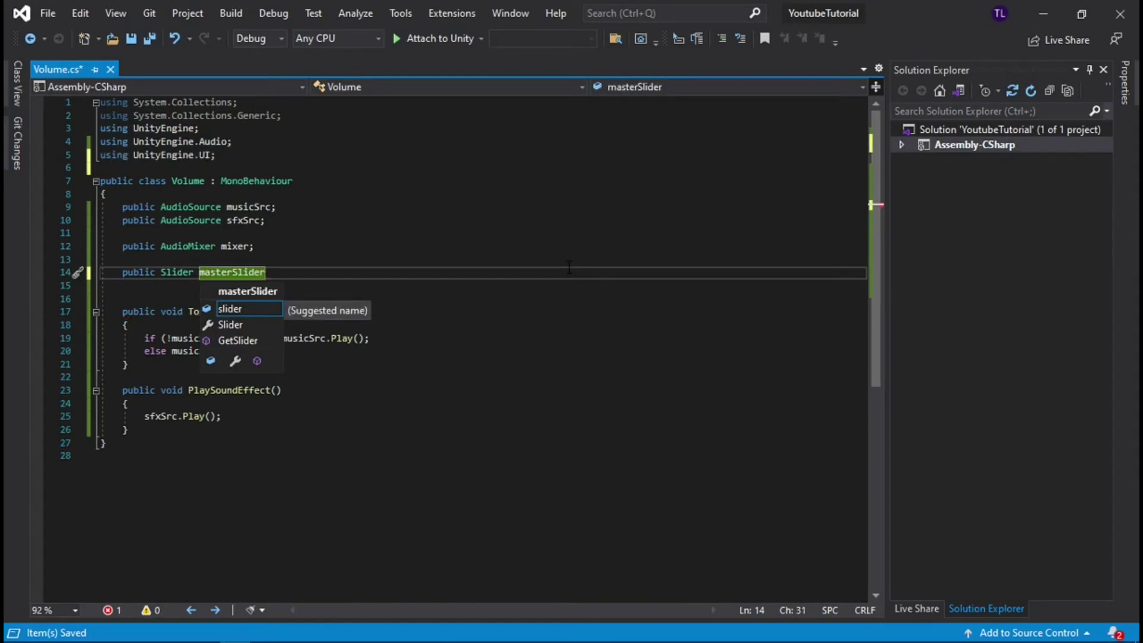
text(;)
key(Return)
Declare a public Slider field named musicSlider on a new line below masterSlider
text(publi)
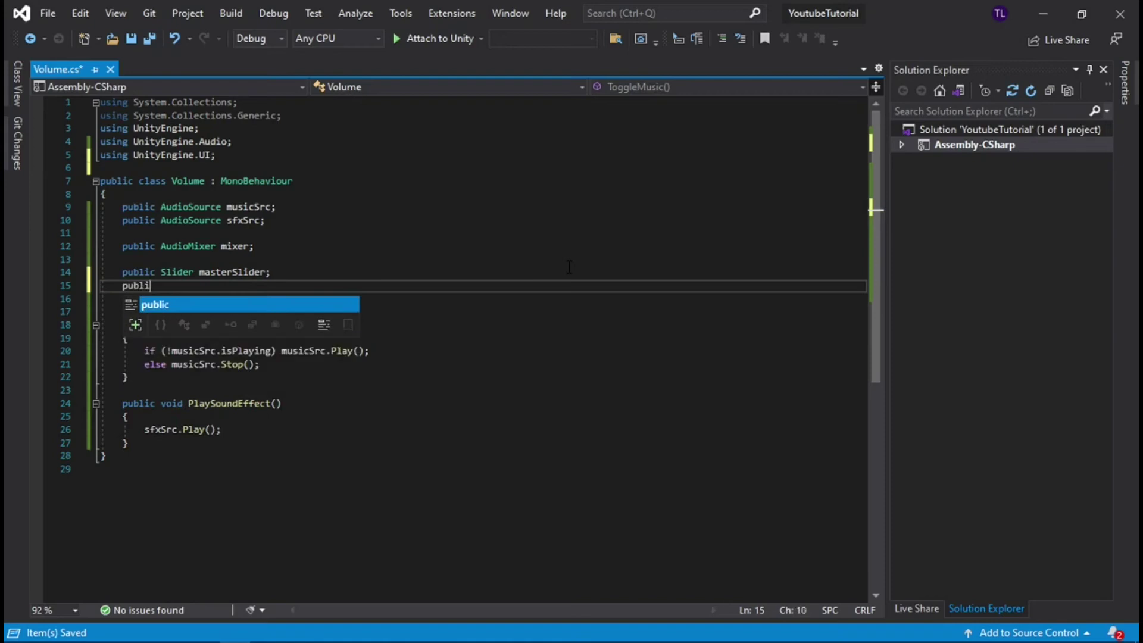
text(c Slid)
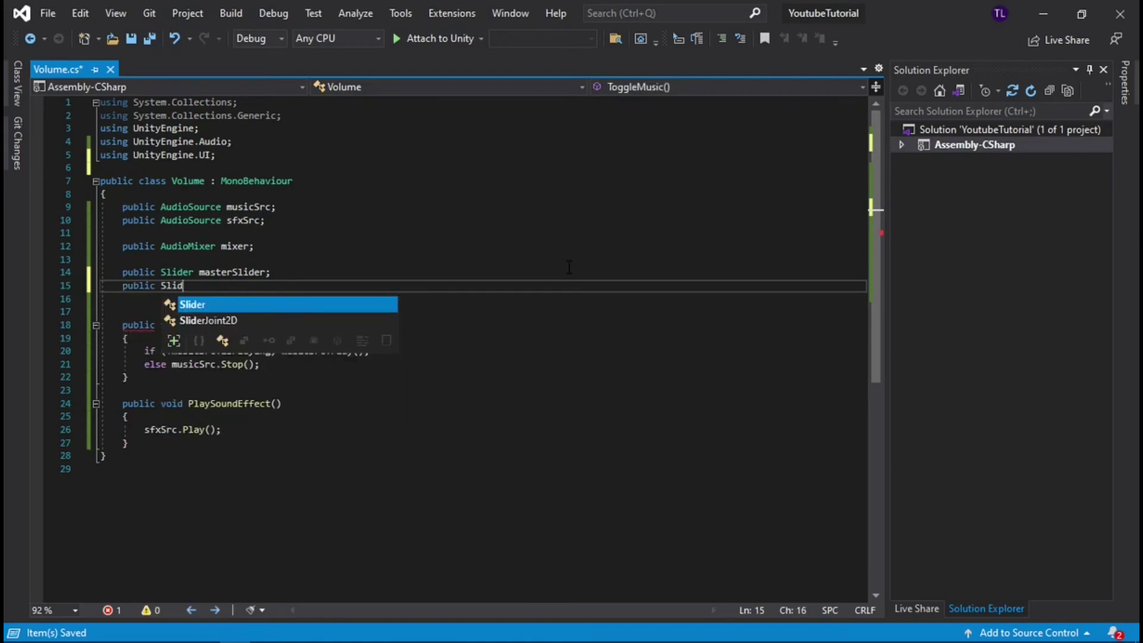
text(er mus)
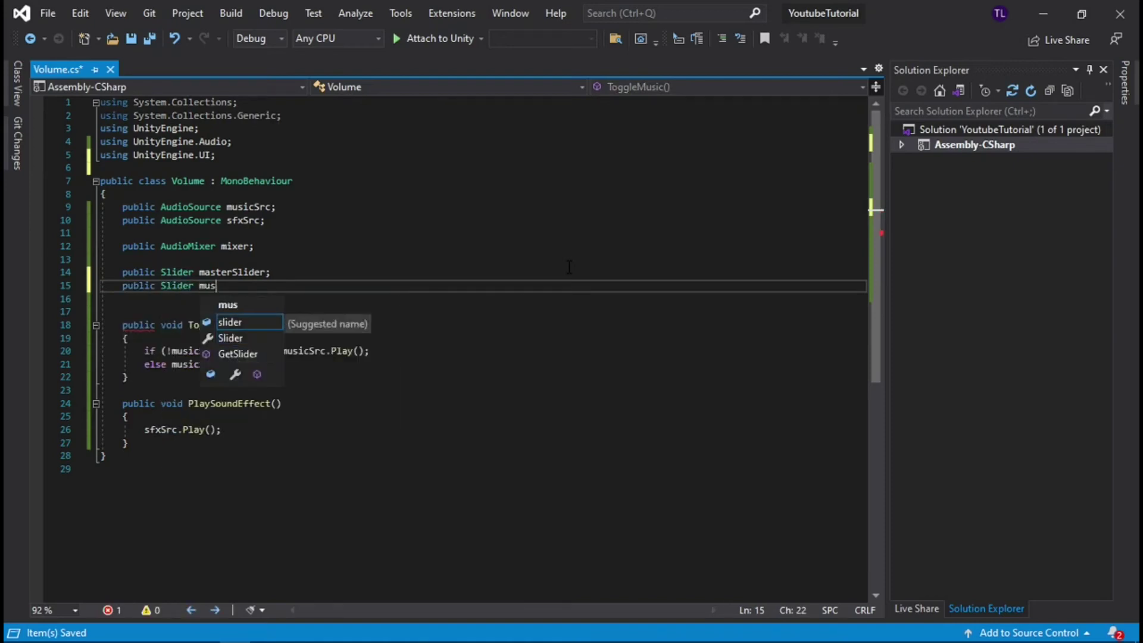
text(icSlider;)
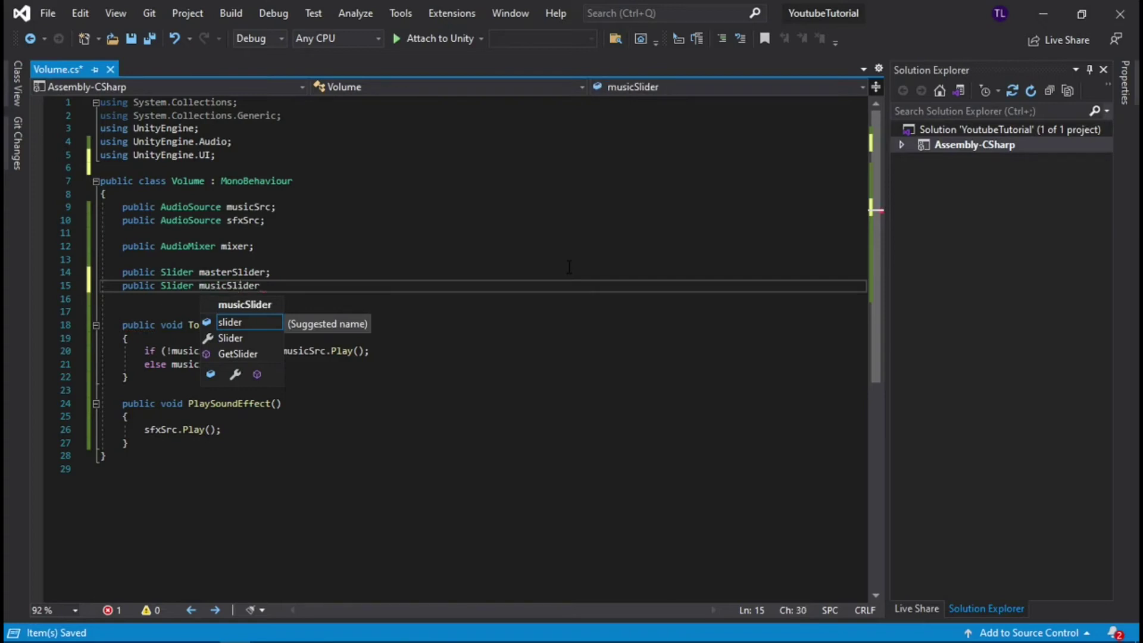
Duplicate the musicSlider declaration, rename the copy sfxSlider, and save Volume.cs
key(ctrl+d)
key(Left)
key(Left)
key(Left)
key(Left)
key(Left)
key(Left)
key(Left)
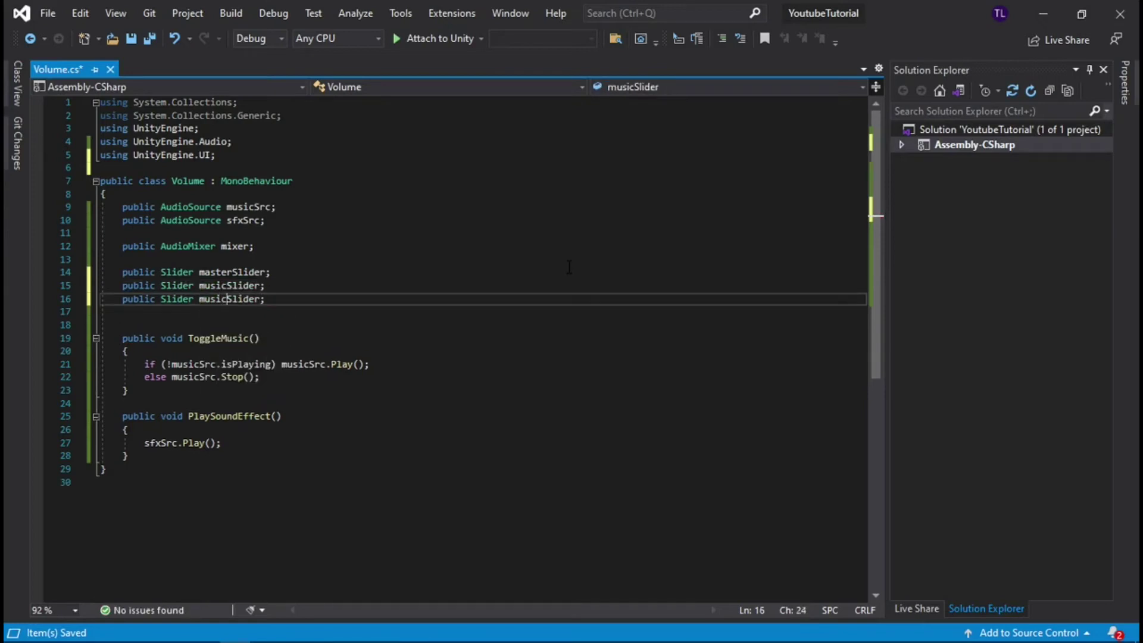
key(BackSpace)
key(BackSpace)
key(BackSpace)
key(BackSpace)
key(BackSpace)
text(sfx)
click(569, 261)
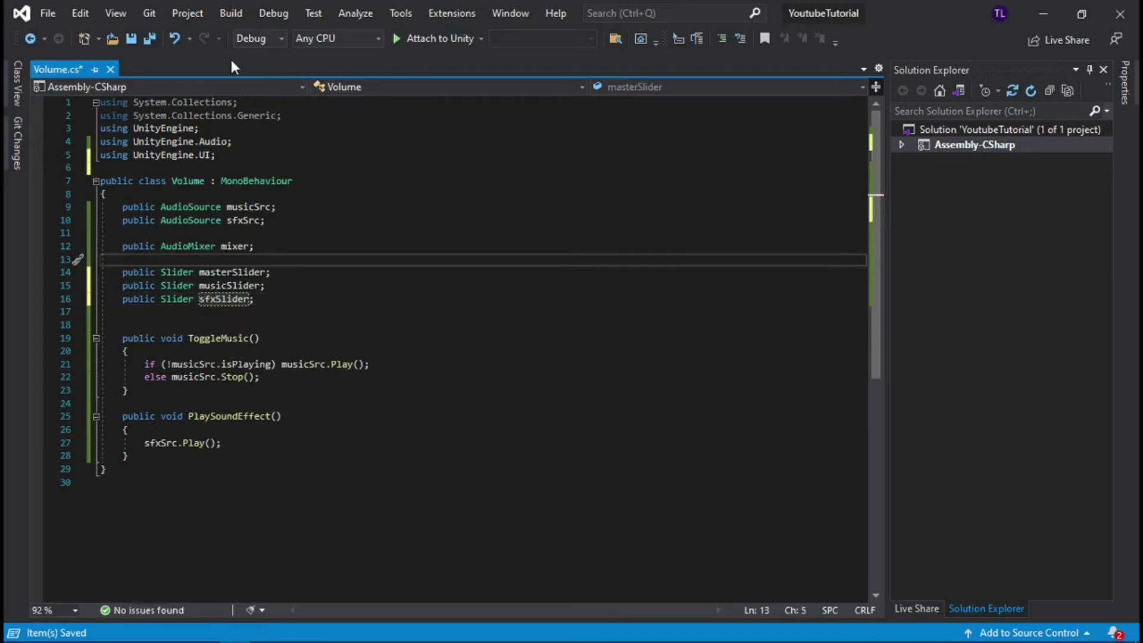
click(135, 41)
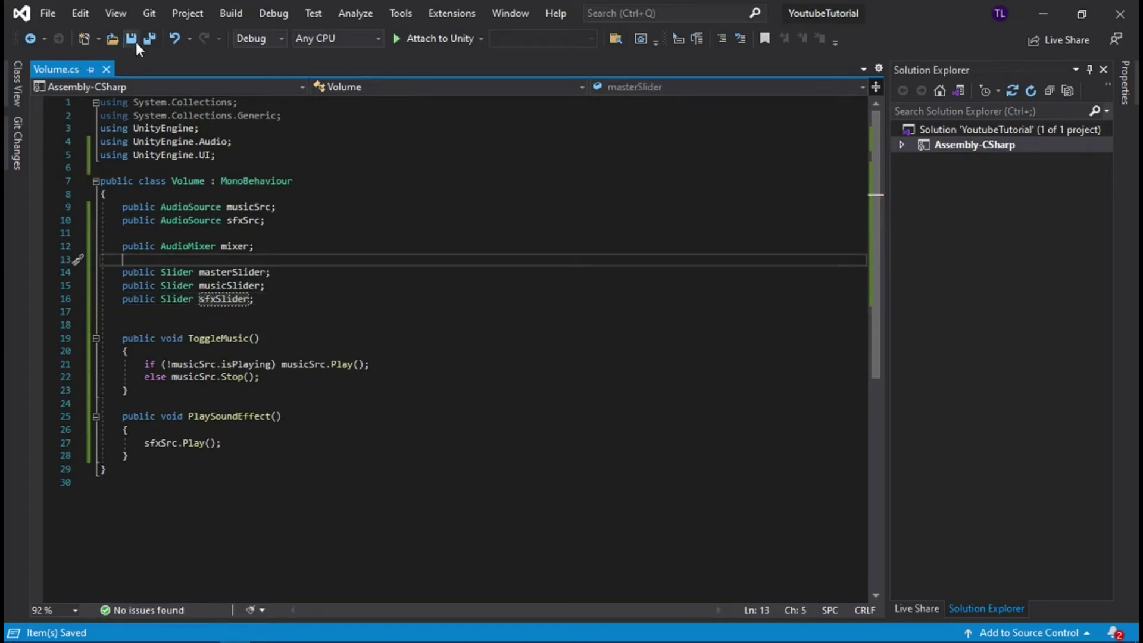
Add four blank lines below the PlaySoundEffect method and save the script
click(262, 455)
key(Return)
key(Return)
key(Return)
key(Return)
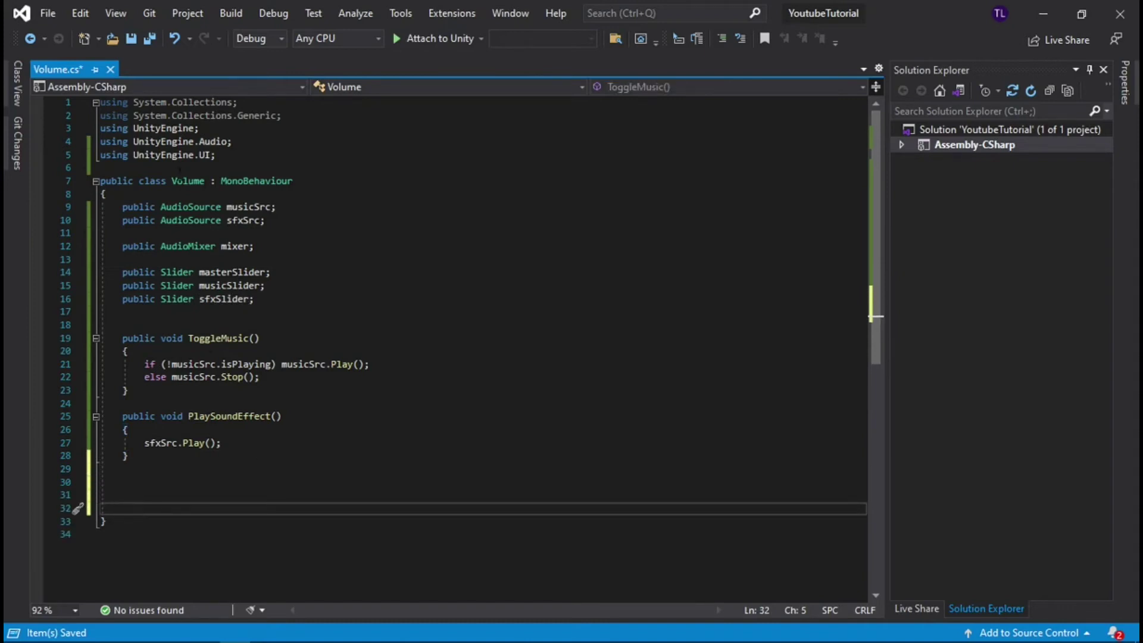
click(126, 41)
Add an empty public void SetMasterVolume() method two lines below PlaySoundEffect and save the script
scroll(411, 415, down, 3)
key(Up)
key(Up)
scroll(466, 259, up, 3)
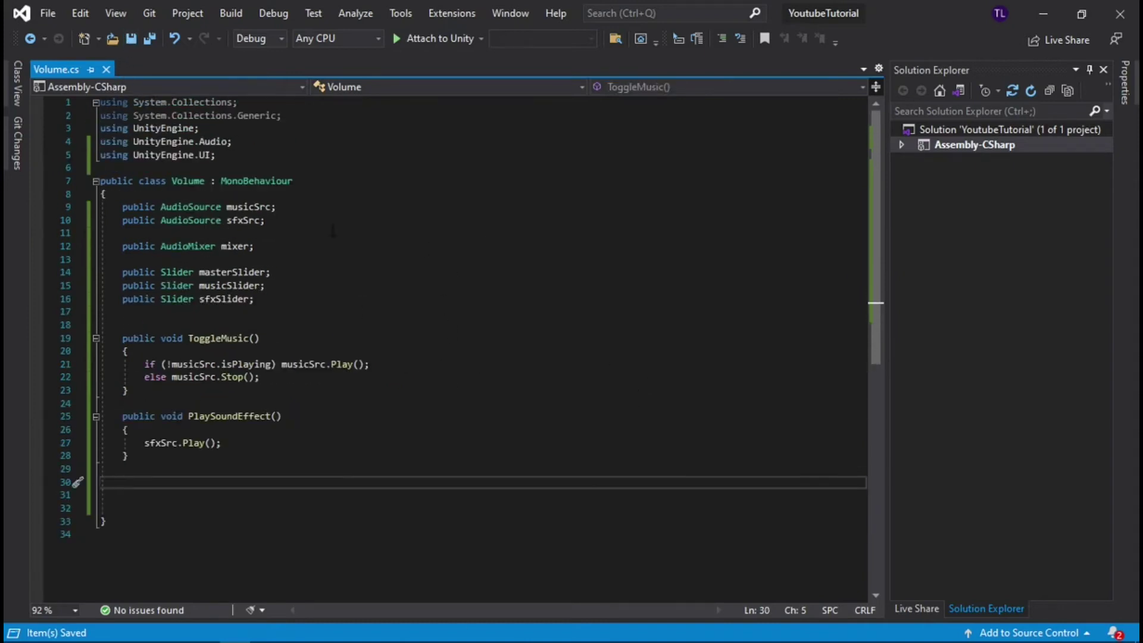
scroll(389, 262, down, 3)
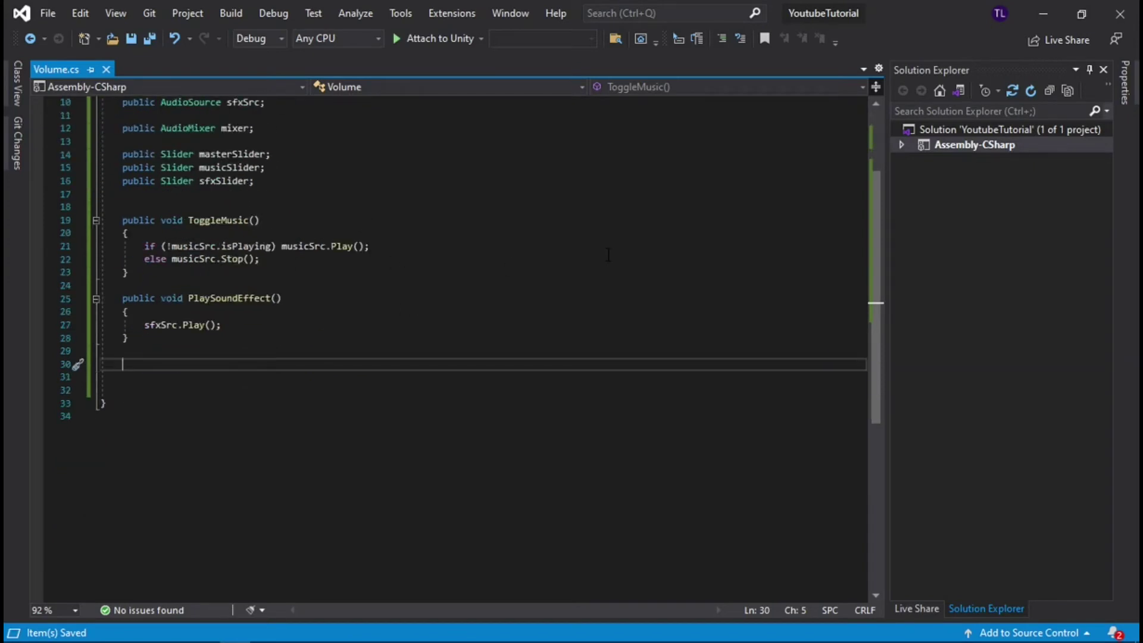
text(public void )
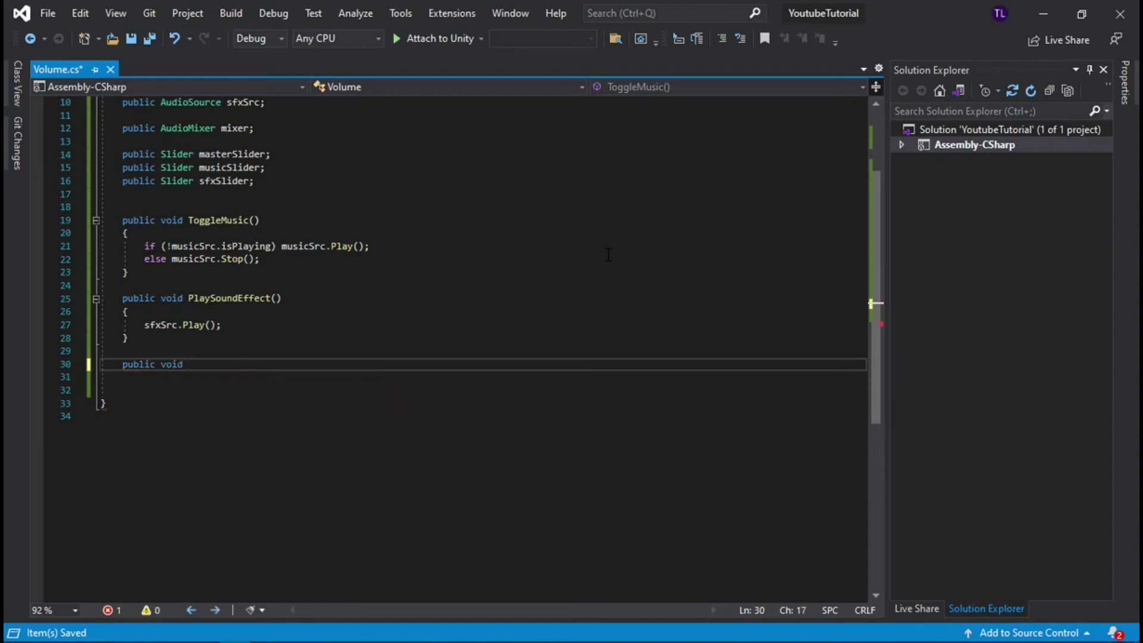
text(SetMasterVolume() {)
key(Return)
click(131, 40)
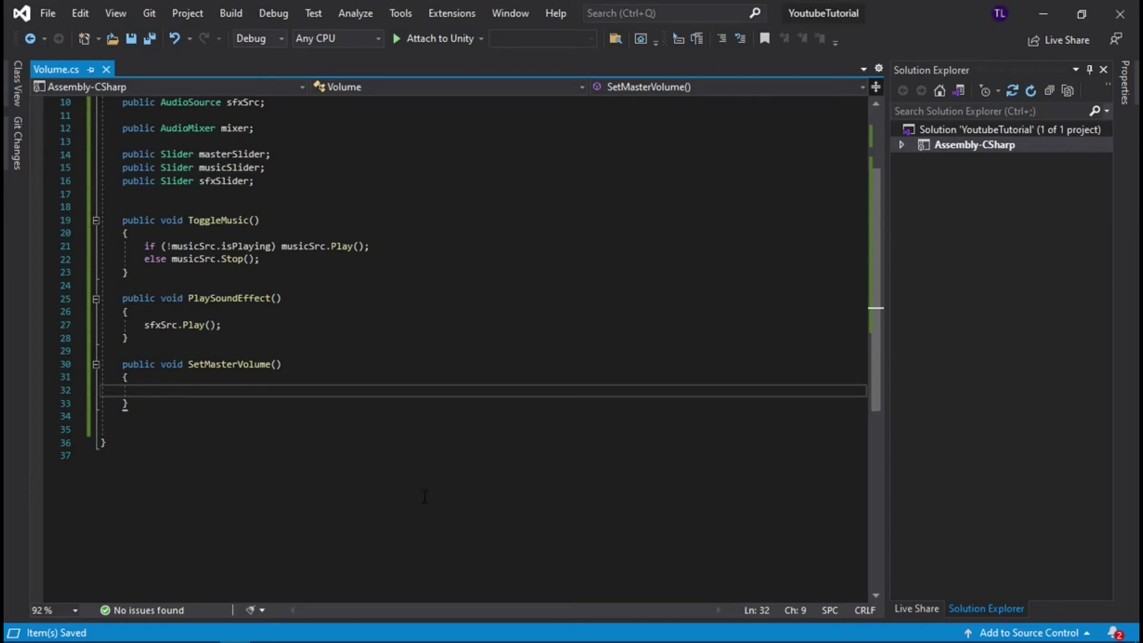
Begin a mixer.SetFloat call in the body of SetMasterVolume
text(mi)
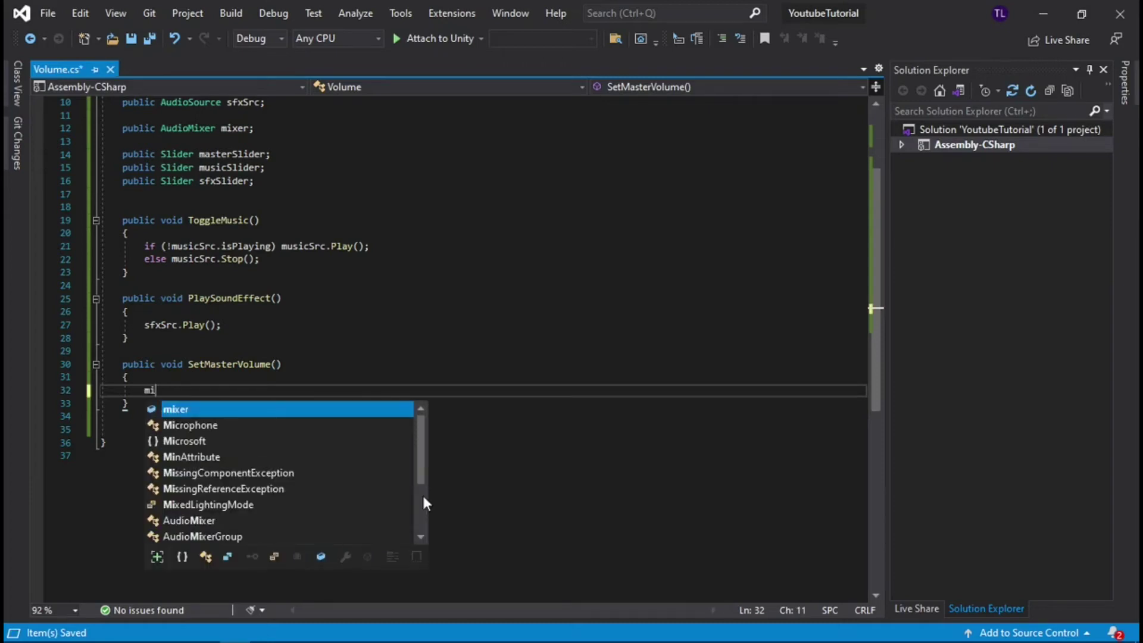
key(Tab)
text(.S)
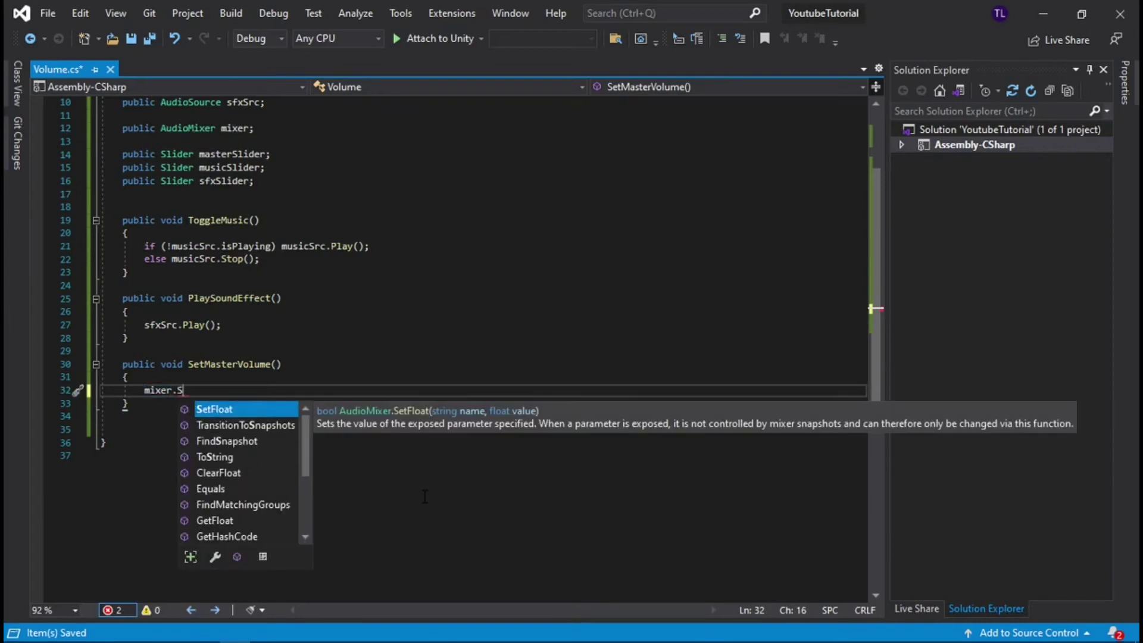
key(Tab)
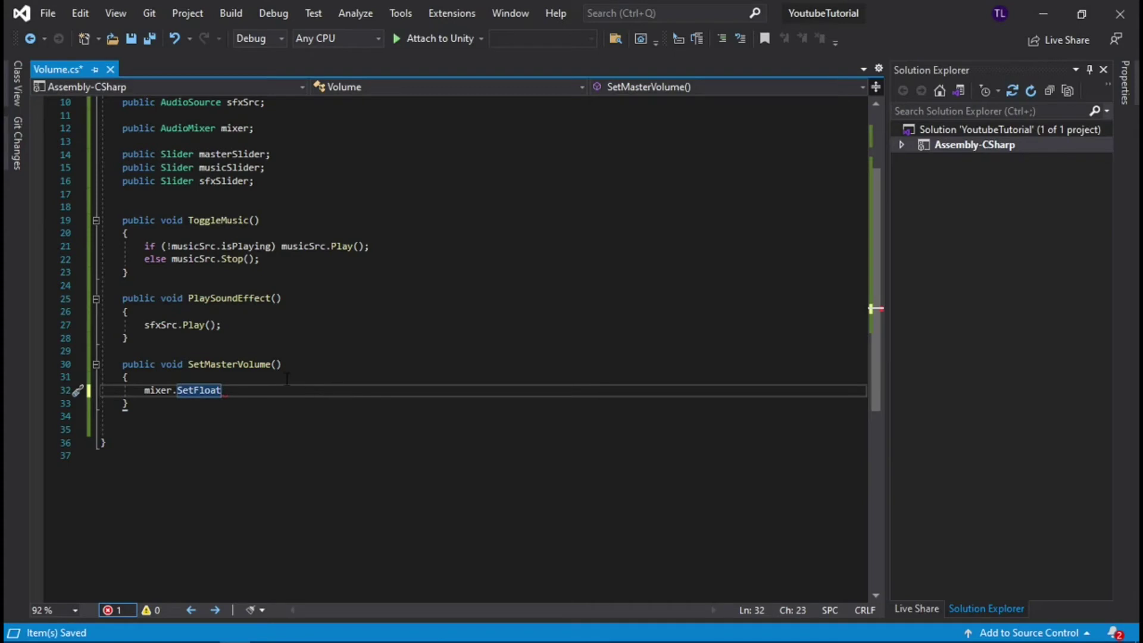
Give the SetMasterVolume method a float parameter named sliderValue
click(276, 364)
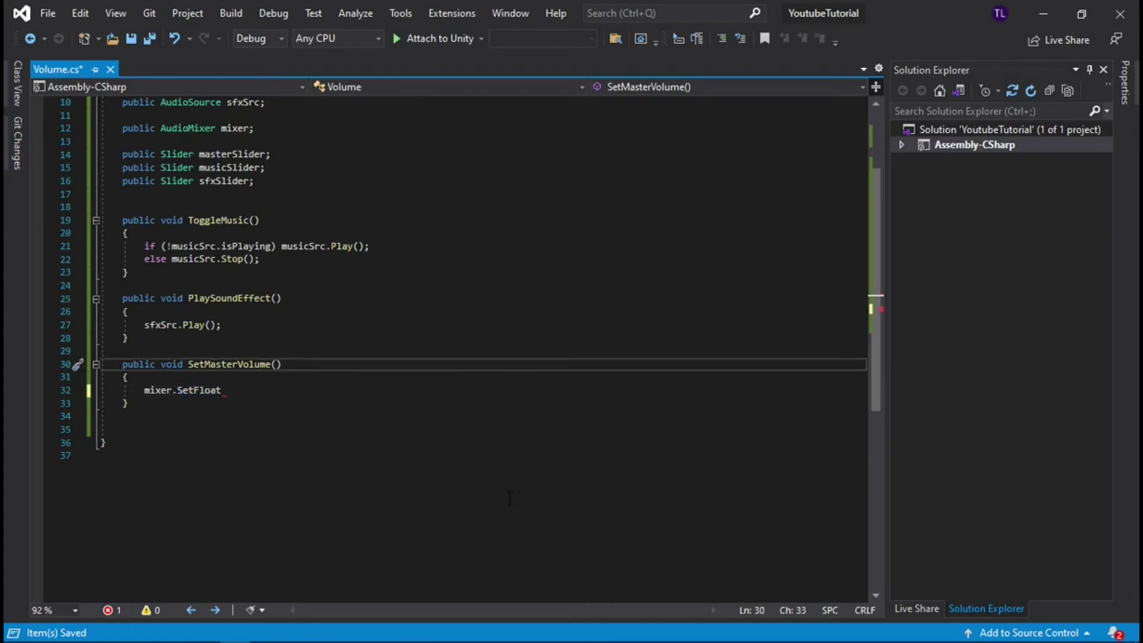
text(float)
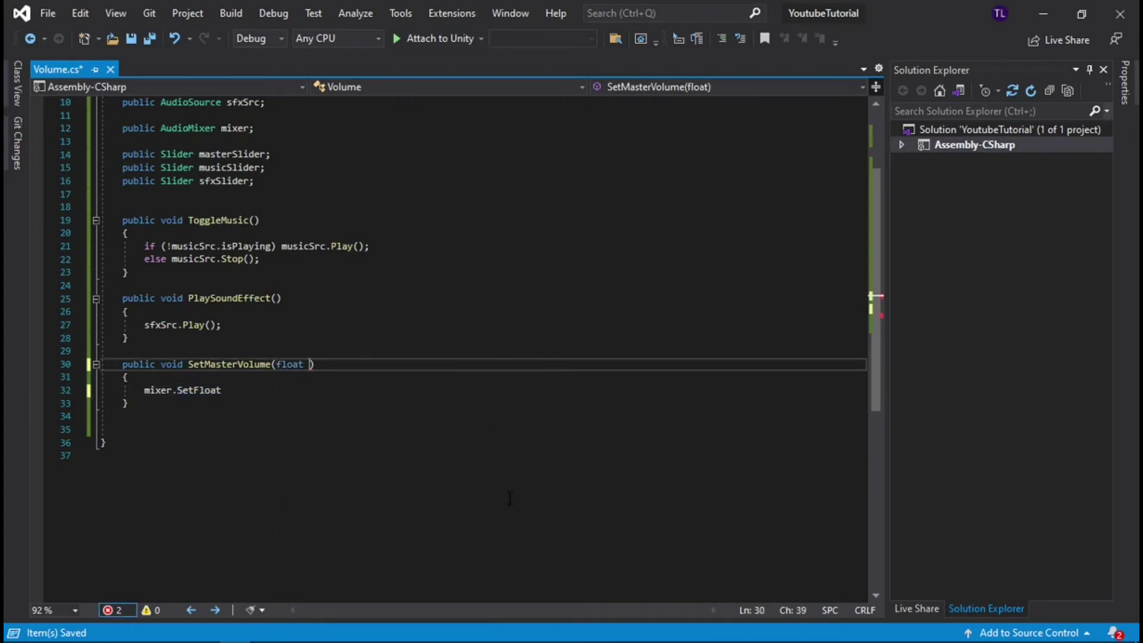
text( sliderValue)
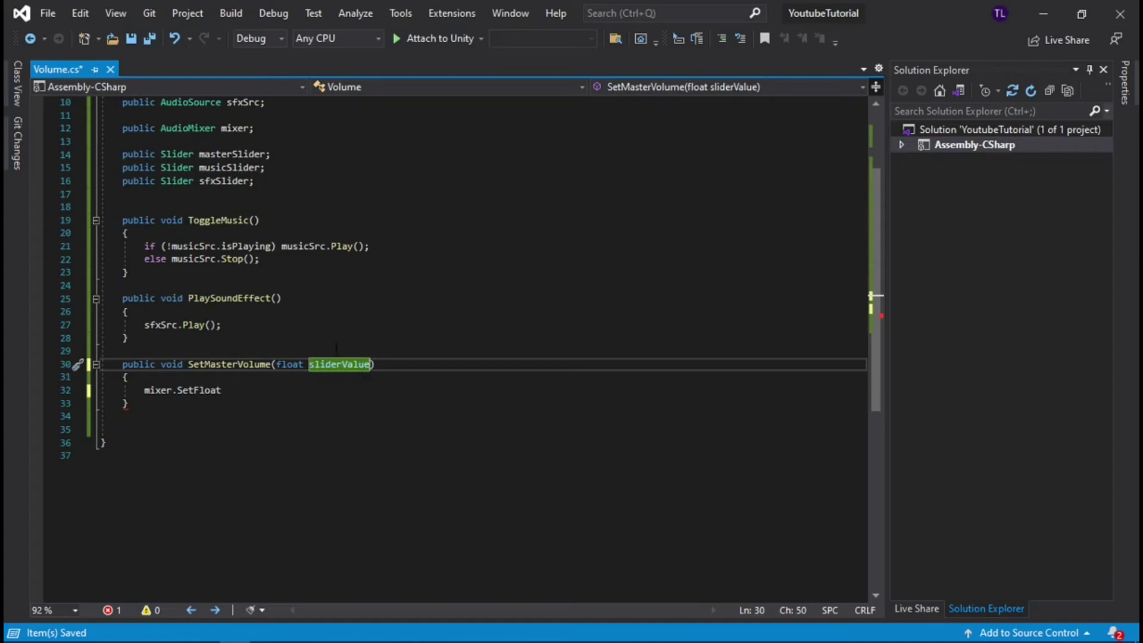
click(385, 362)
Add parentheses to the SetFloat call and enter "MasterVolume" as its first argument
click(260, 393)
text(())
key(Left)
text("MasterVolume")
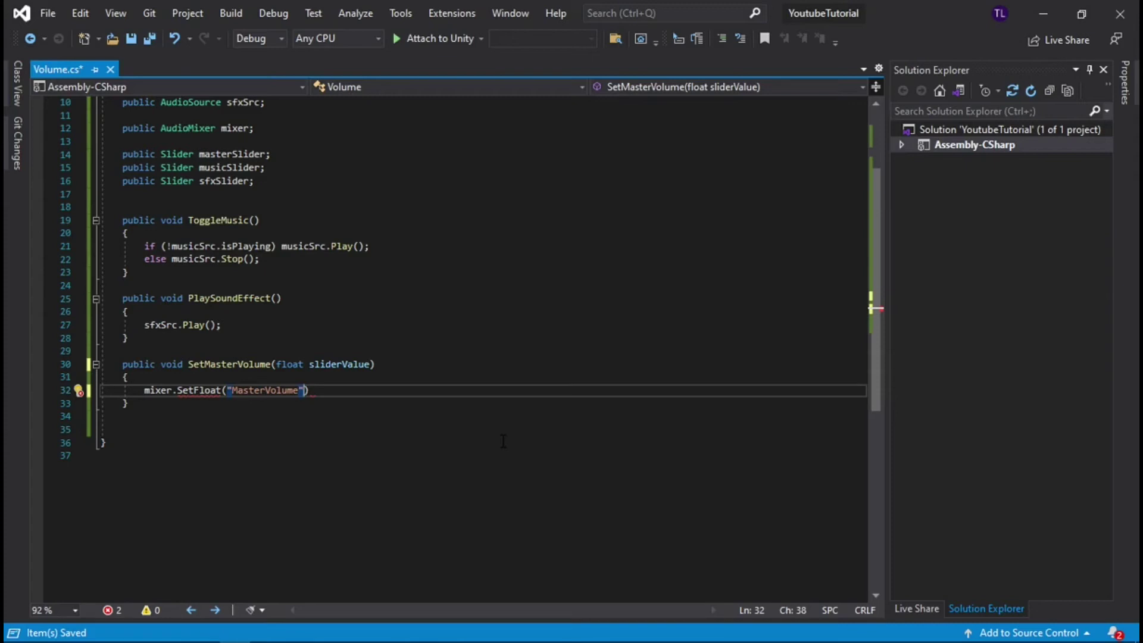
text(, )
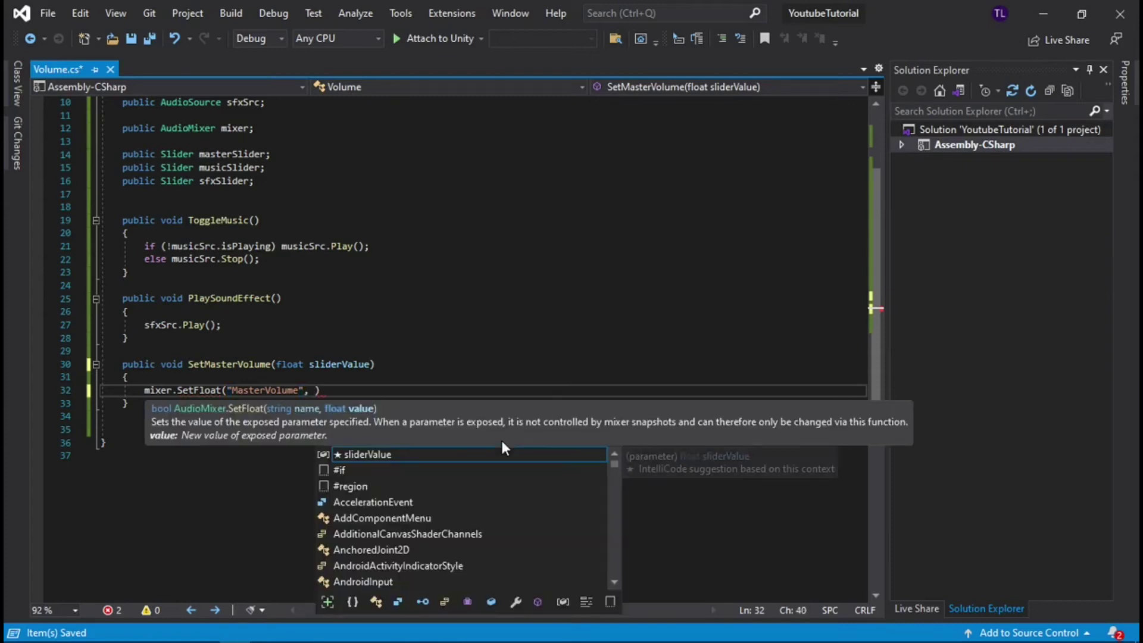
Pass sliderValue as the second SetFloat argument, end the statement with a semicolon, and save Volume.cs
text(s)
key(BackSpace)
text(slider)
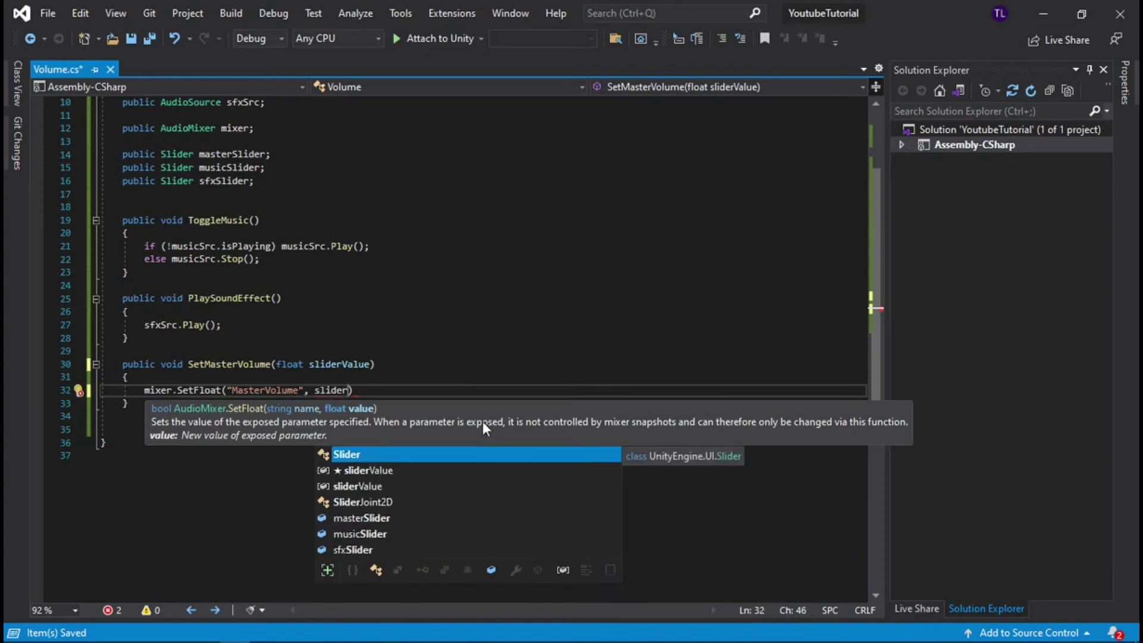
key(Down)
key(Tab)
text())
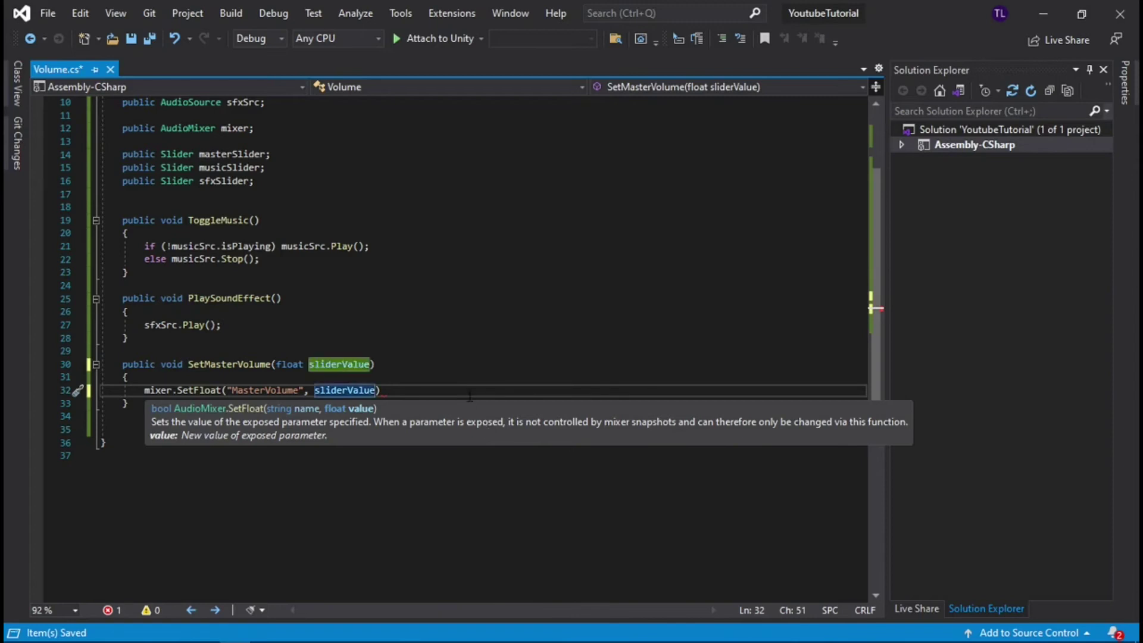
text(;)
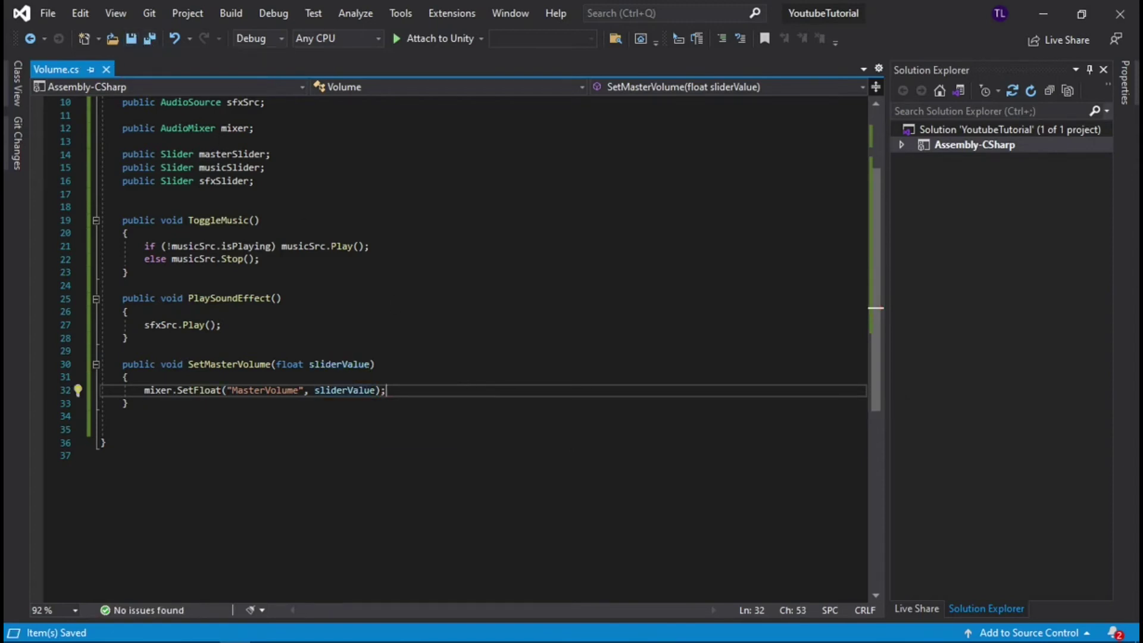
Switch to Unity and examine the minimum and maximum values of MasterSlider and MusicSlider against the mixer's decibel range
click(174, 631)
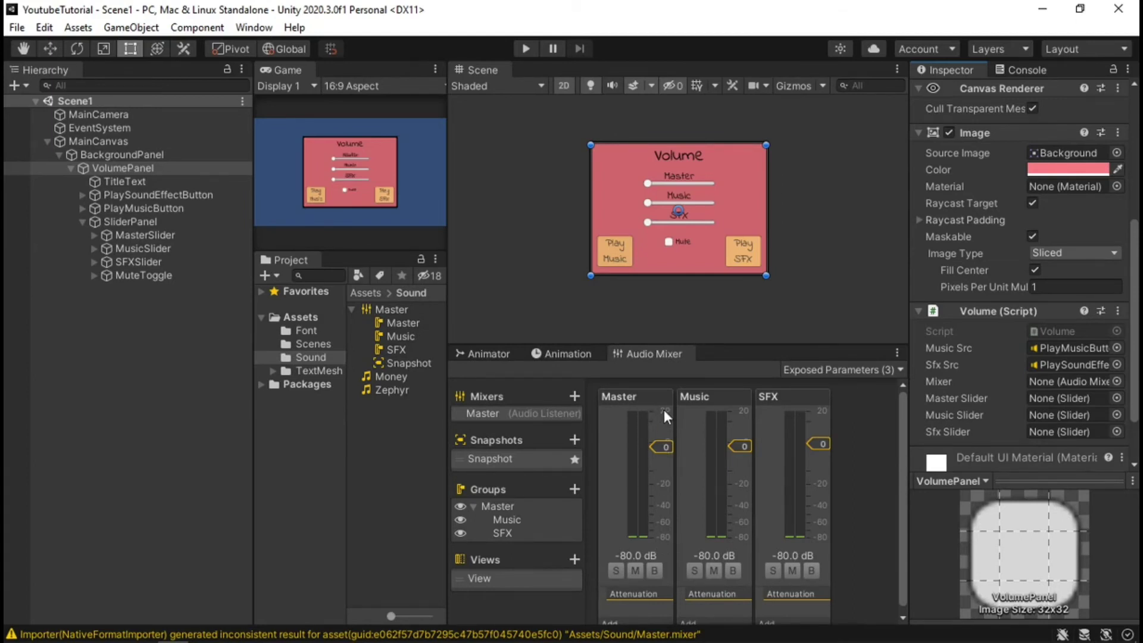
click(184, 238)
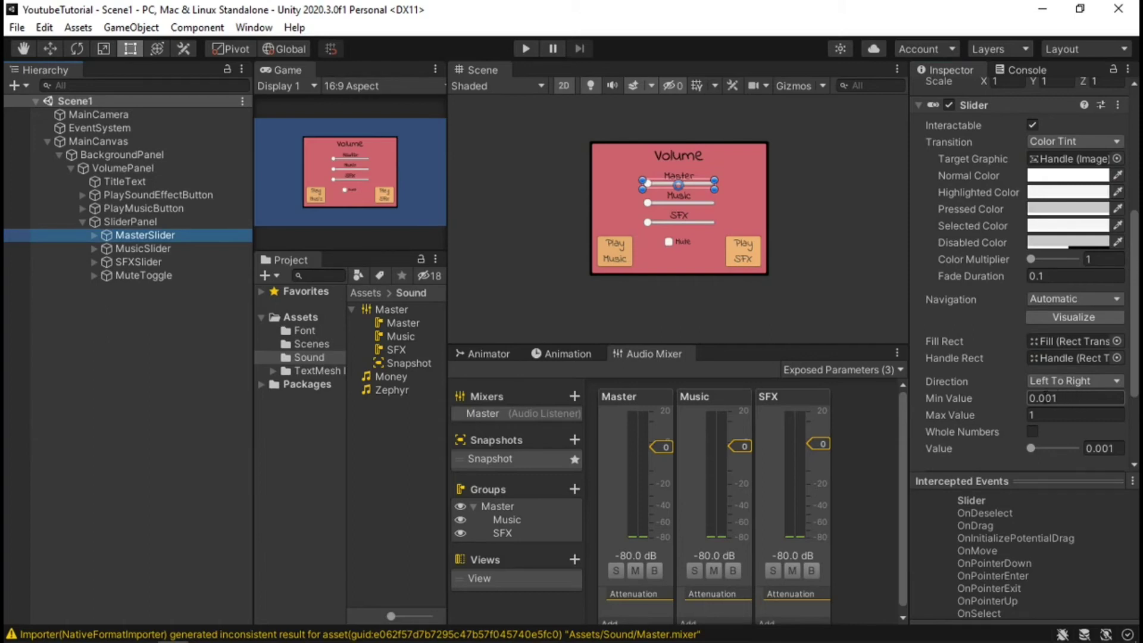
click(1060, 400)
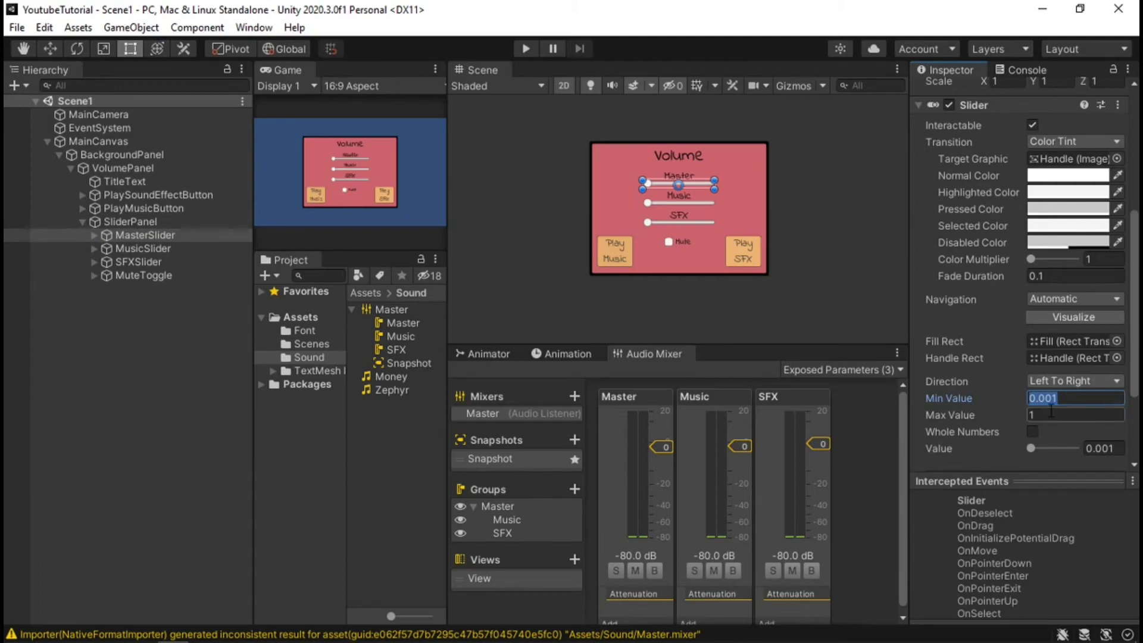
click(146, 248)
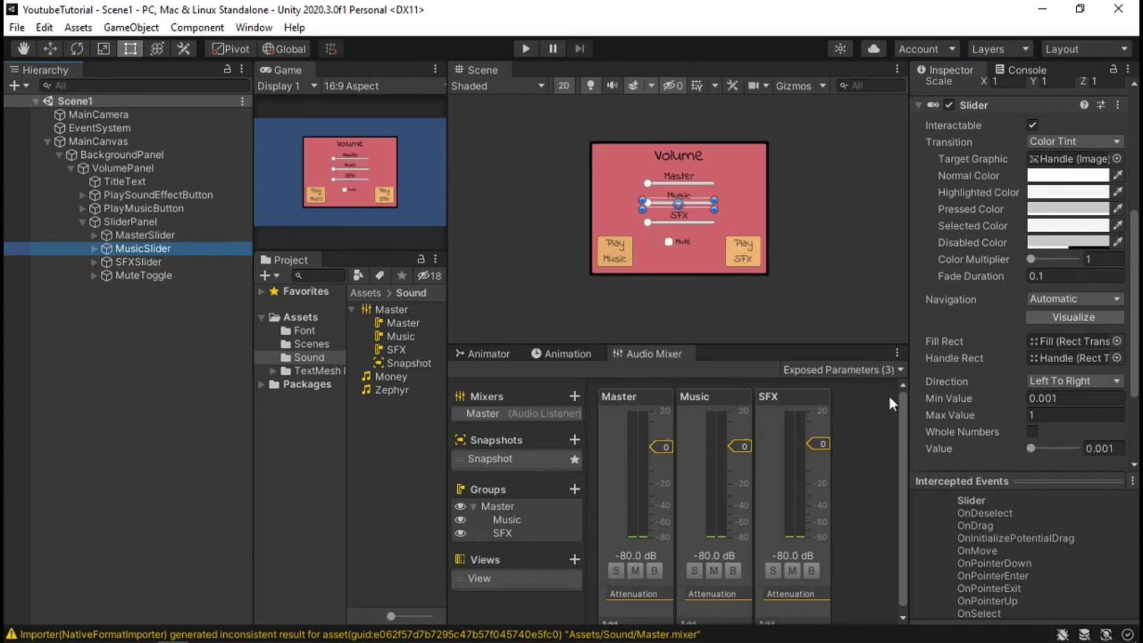
click(169, 354)
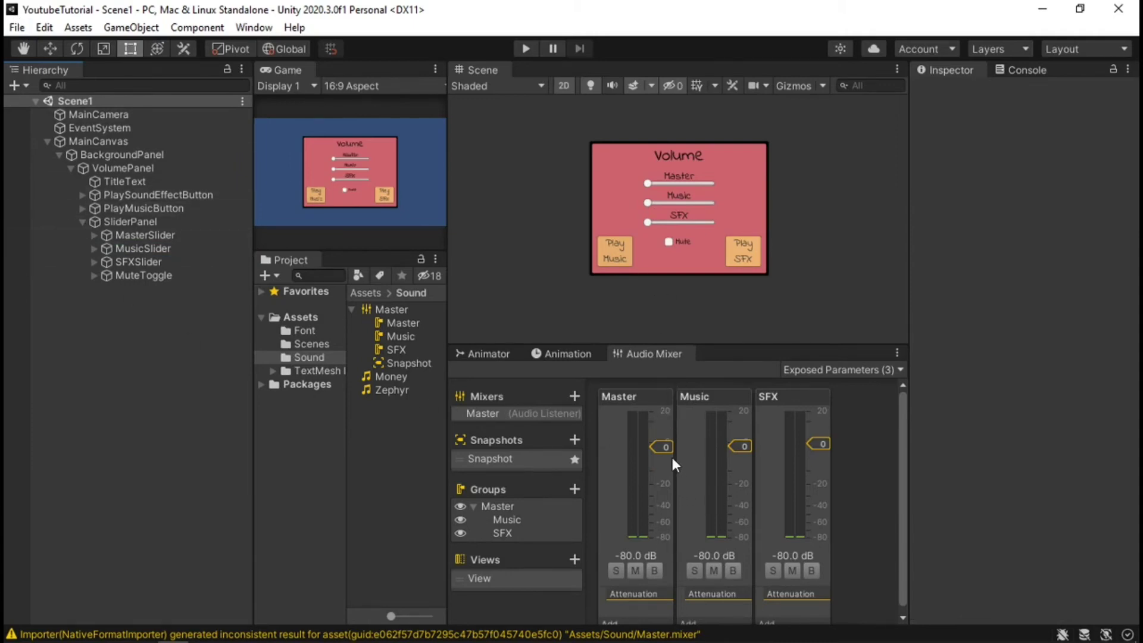
Return to Visual Studio and wrap sliderValue in a Mathf.Log10( ) call within the SetFloat statement
click(233, 632)
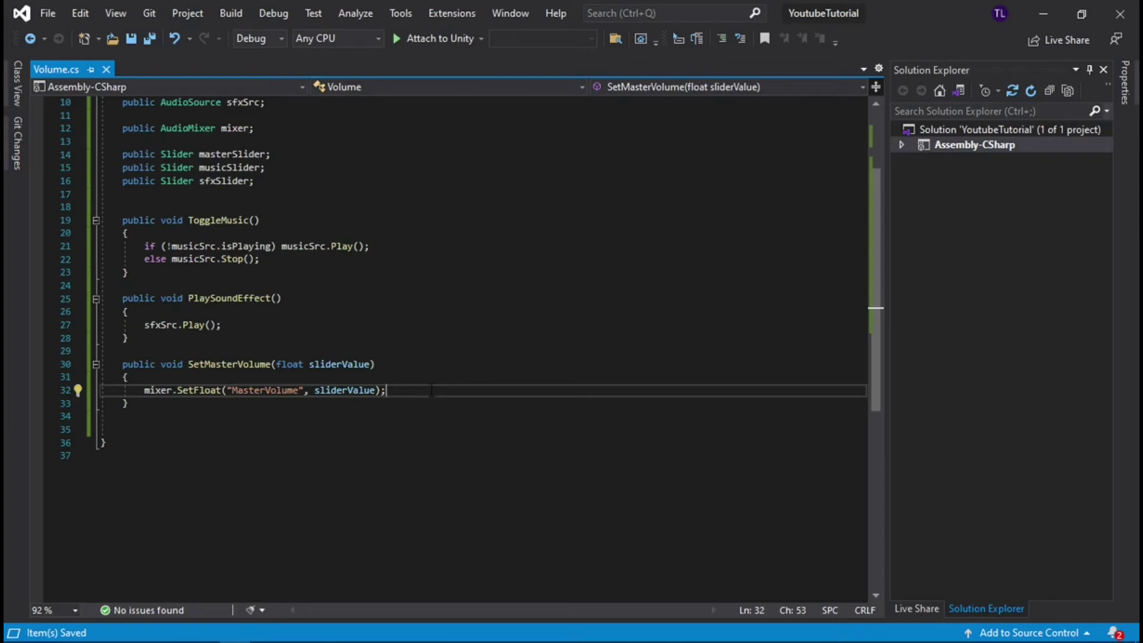
click(315, 390)
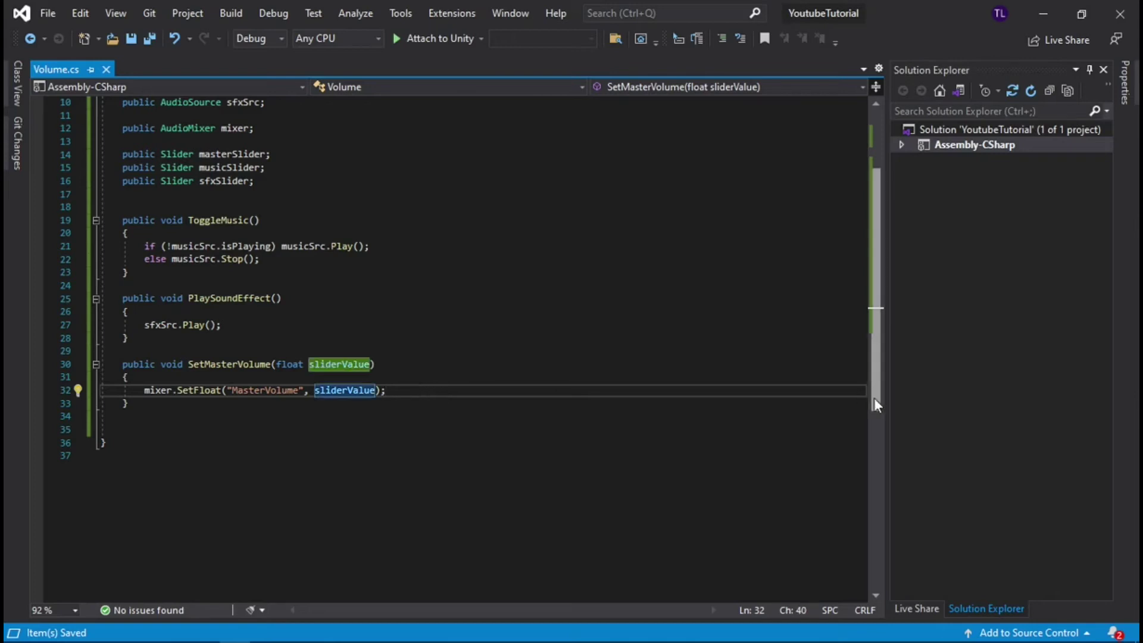
text(Mathf.)
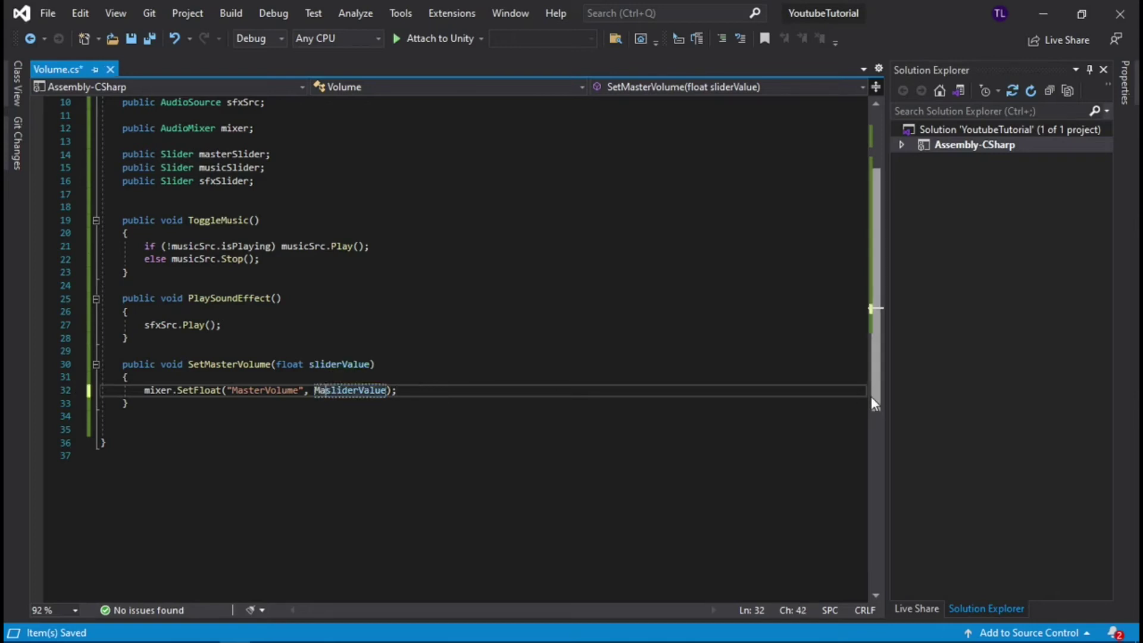
text(Log)
key(Down)
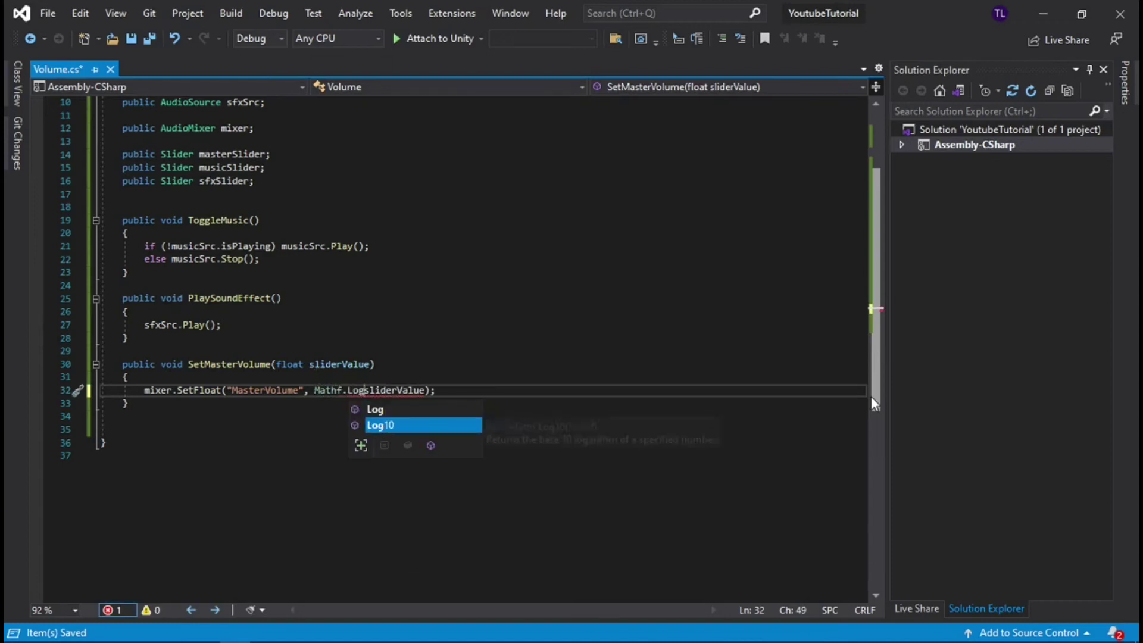
key(Tab)
text(()
key(Right)
key(Right)
key(Right)
key(Right)
key(Right)
key(Right)
key(Right)
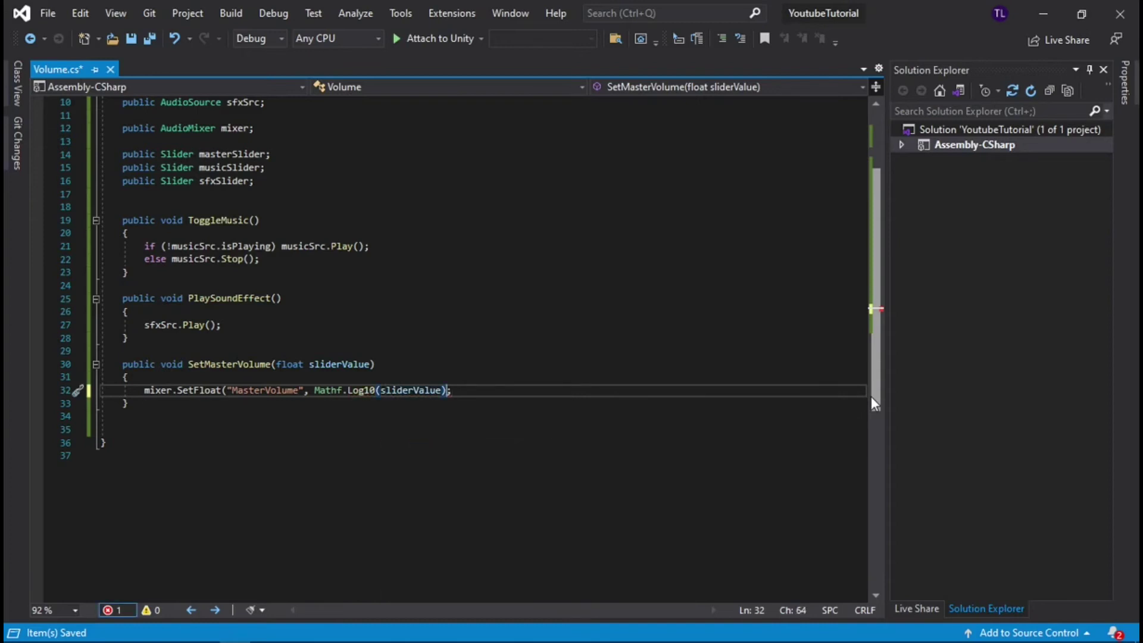
Multiply the Mathf.Log10(sliderValue) result by 20 and close the SetFloat call
text(* 20)
text(f)
key(BackSpace)
text())
key(Left)
key(Left)
key(ctrl+Left)
key(ctrl+Left)
key(ctrl+Left)
key(ctrl+Left)
key(ctrl+Left)
key(ctrl+Left)
key(ctrl+Left)
key(ctrl+Left)
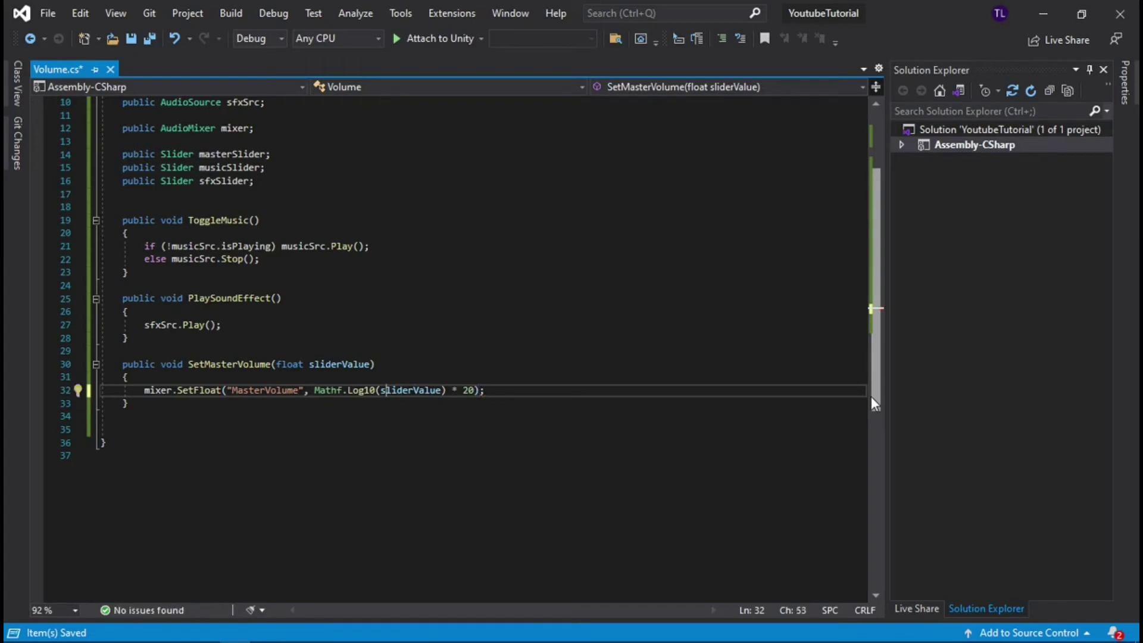
text(()
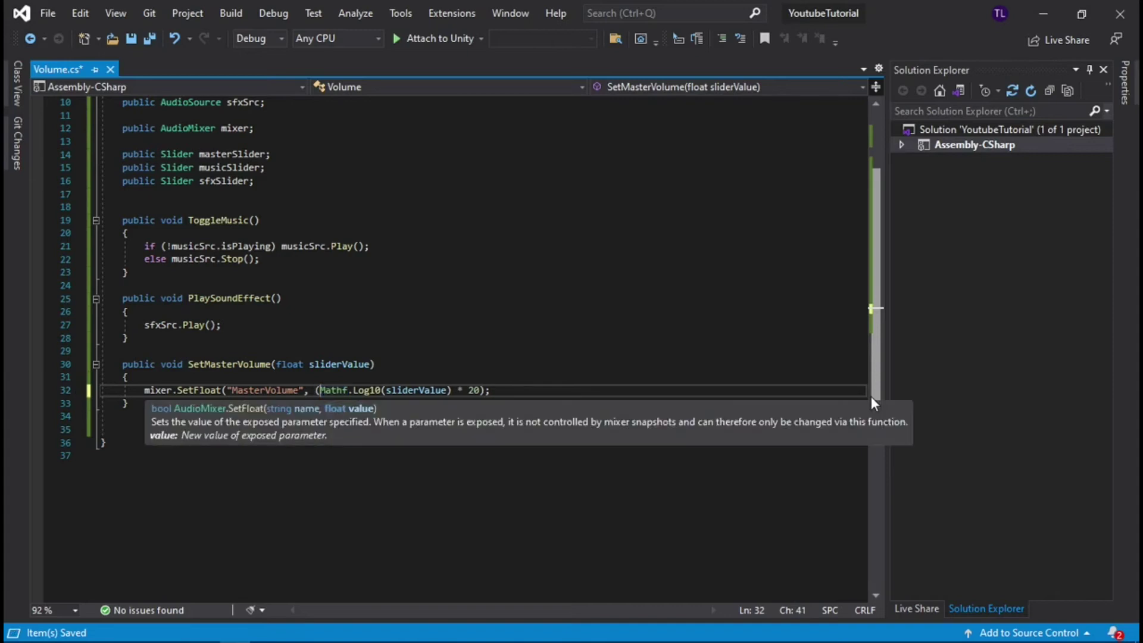
click(591, 390)
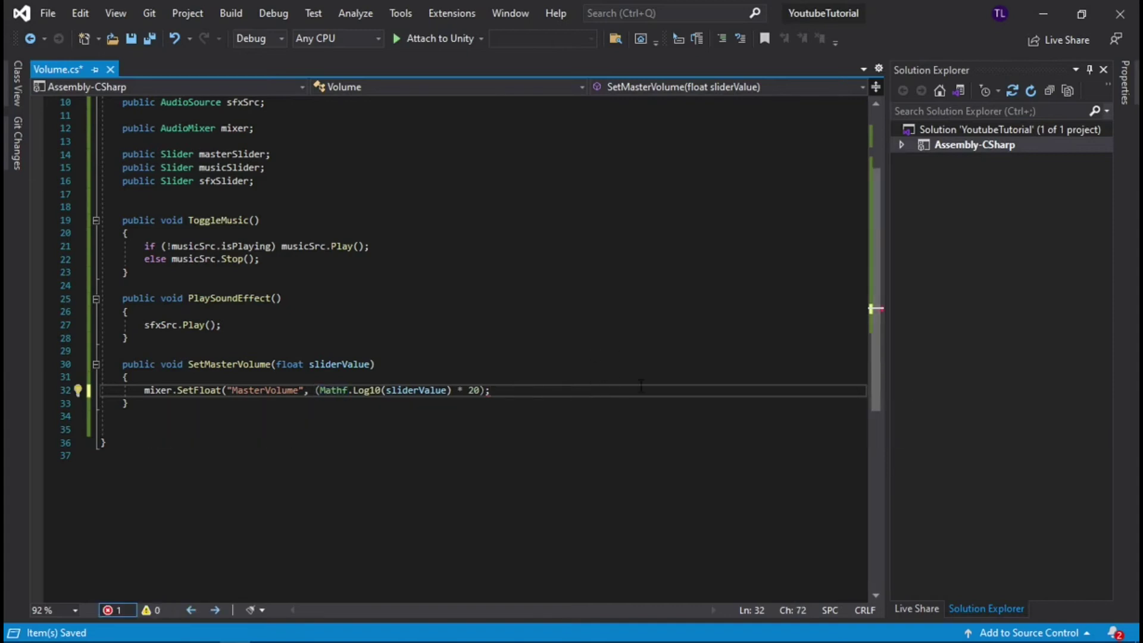
click(130, 41)
click(448, 391)
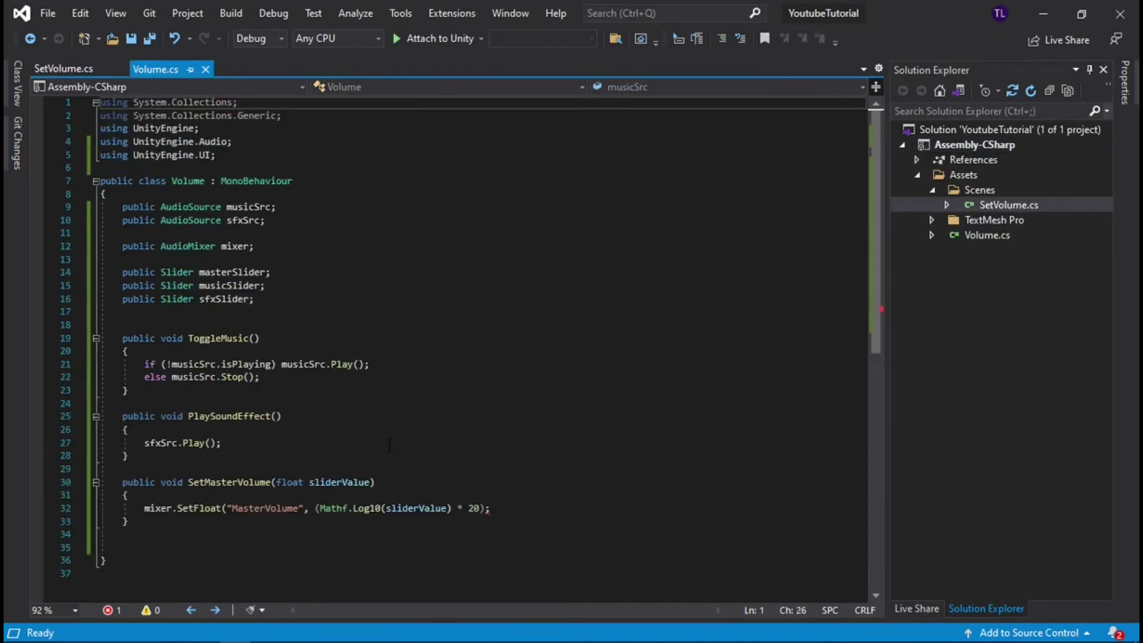
scroll(390, 446, down, 3)
click(316, 390)
key(BackSpace)
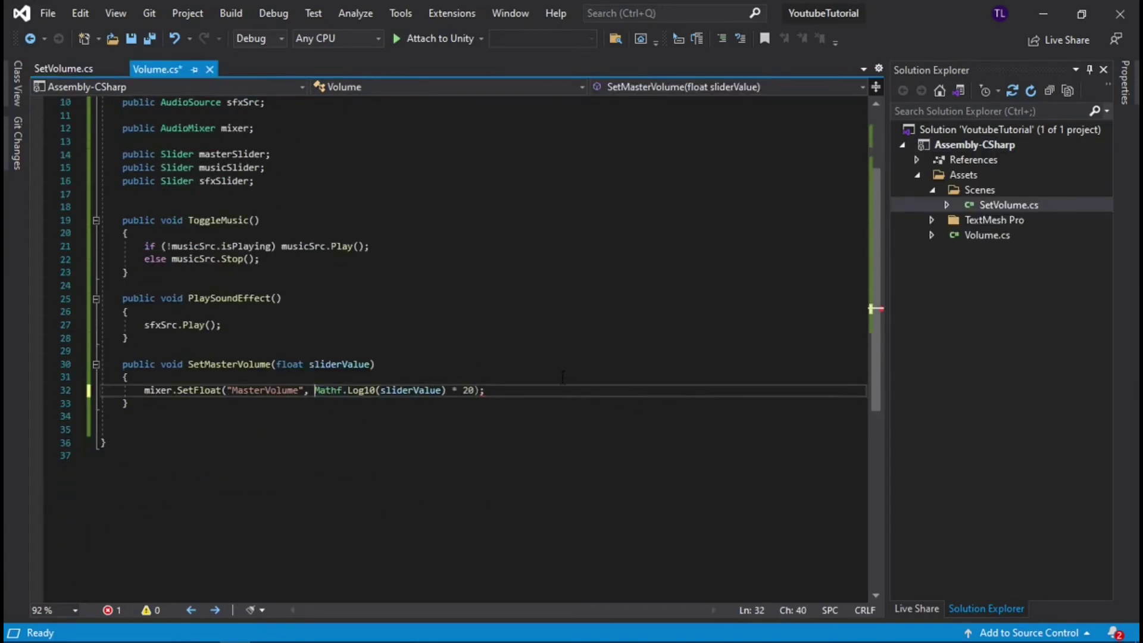
Start a PlayerPrefs.SetFloat("") call on a new line below the mixer.SetFloat statement in SetMasterVolume
click(516, 390)
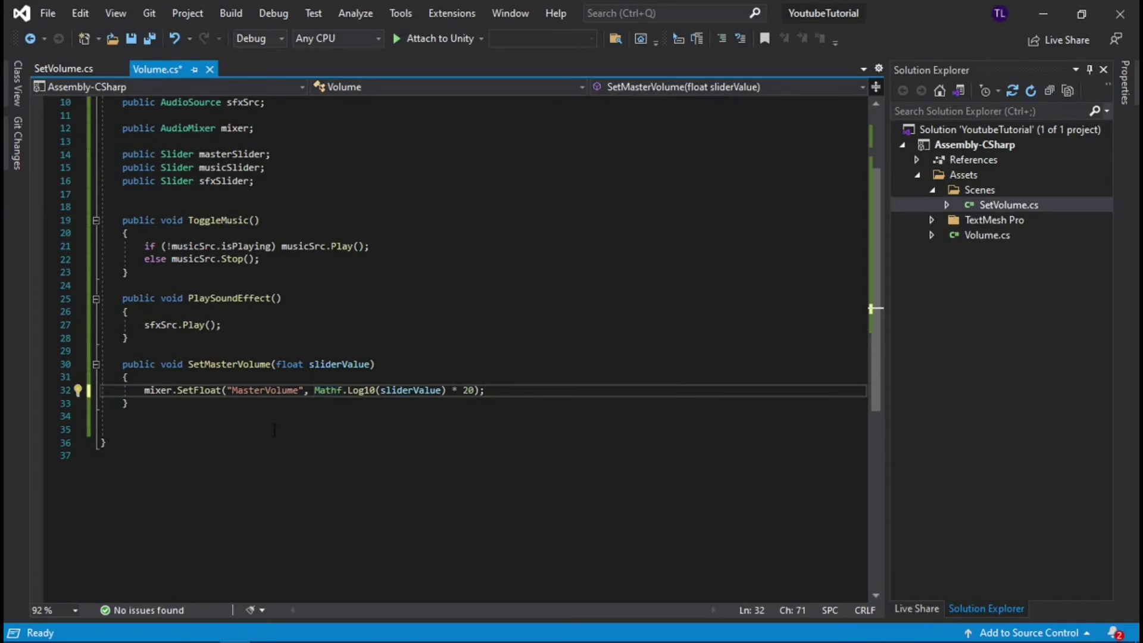
key(Return)
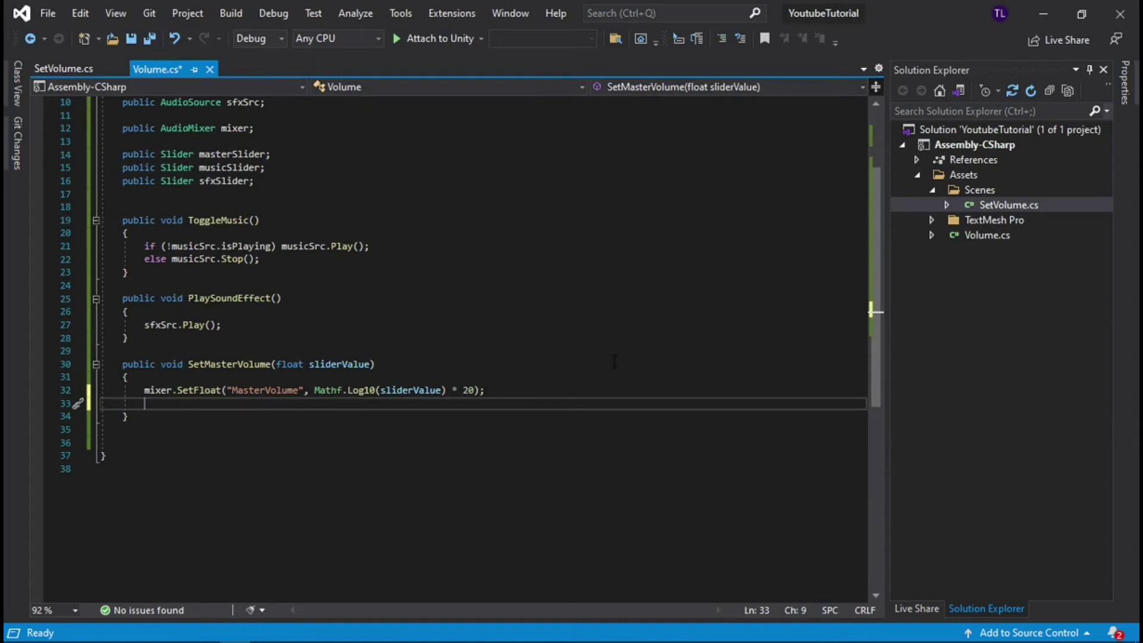
text(Play)
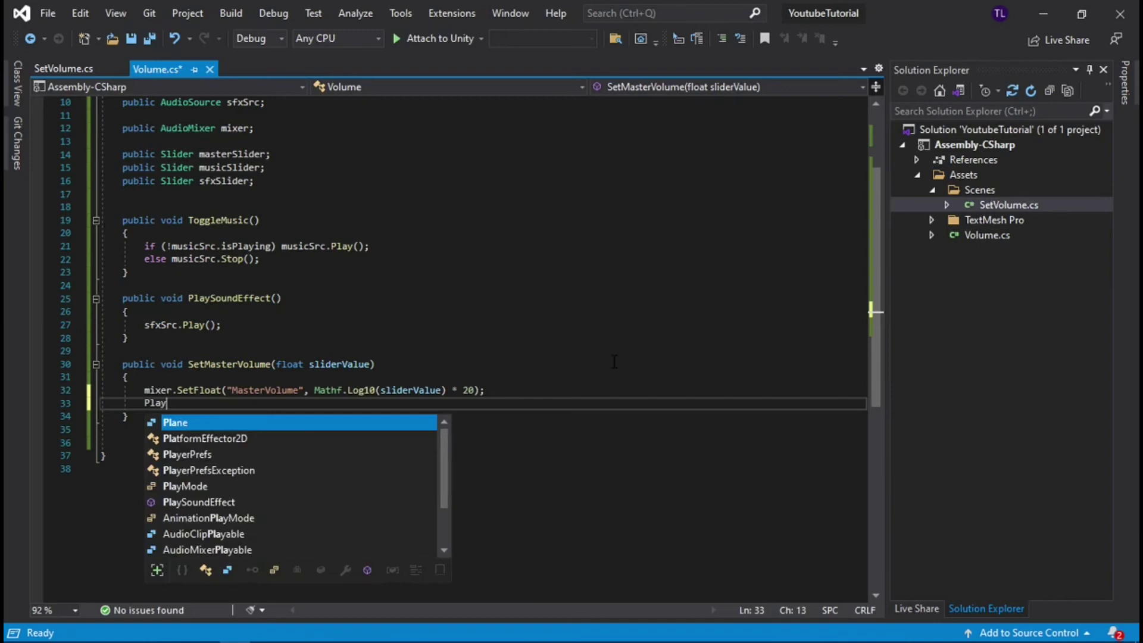
text(erPrefs.Se)
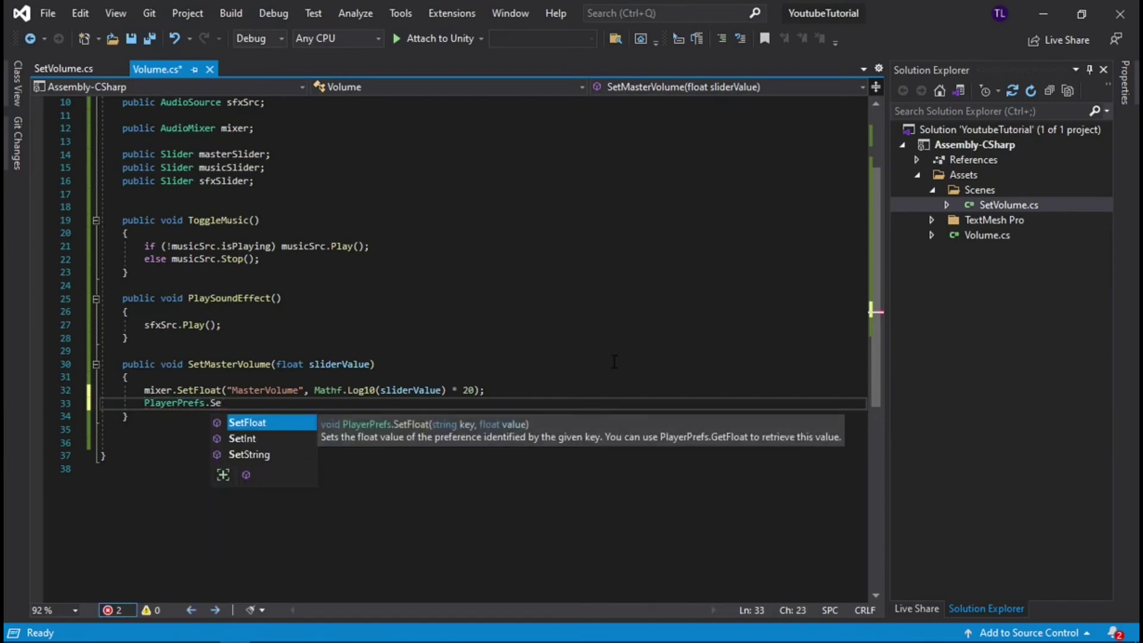
key(Tab)
text((")
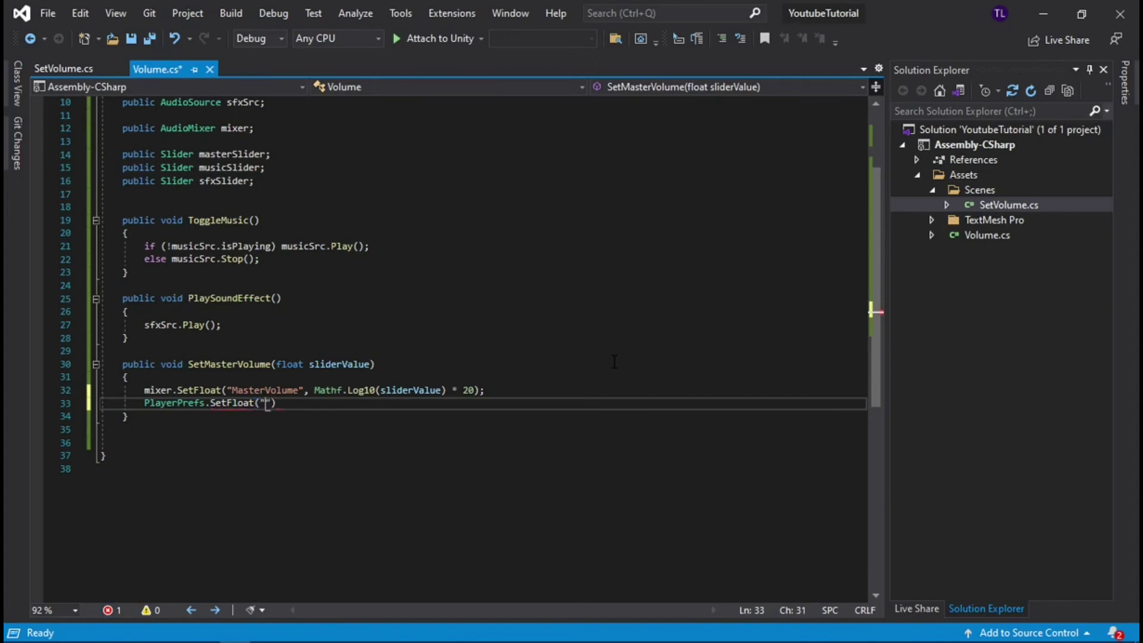
Pass "MasterVolume" and sliderValue to PlayerPrefs.SetFloat, end the statement with a semicolon, and save Volume.cs
text(MasterVol)
text(ume)
text(",)
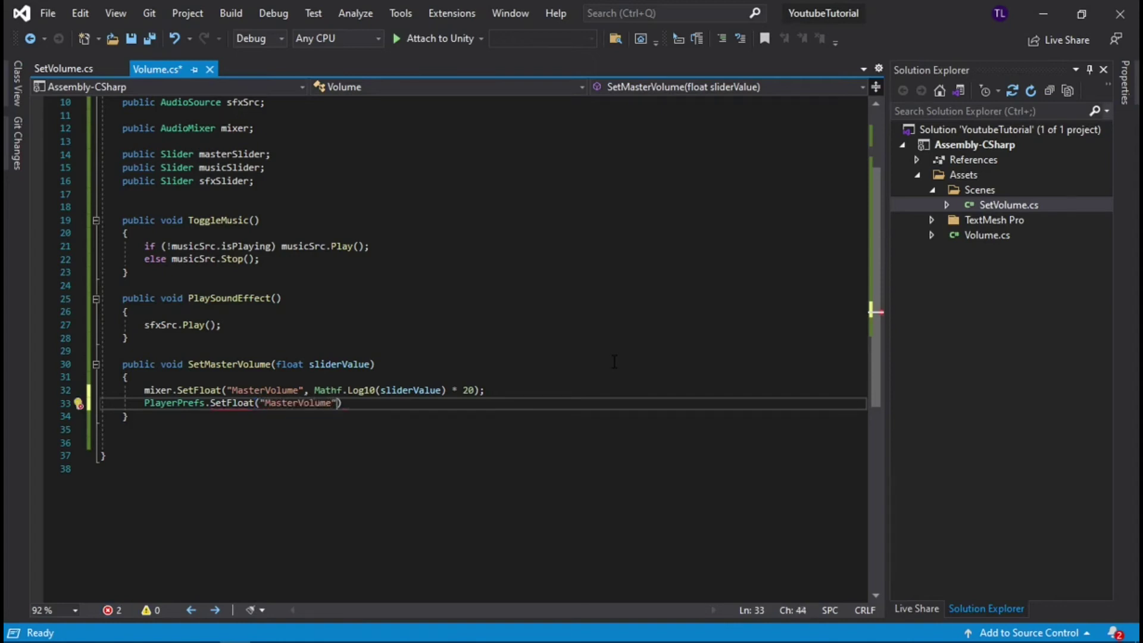
text( s)
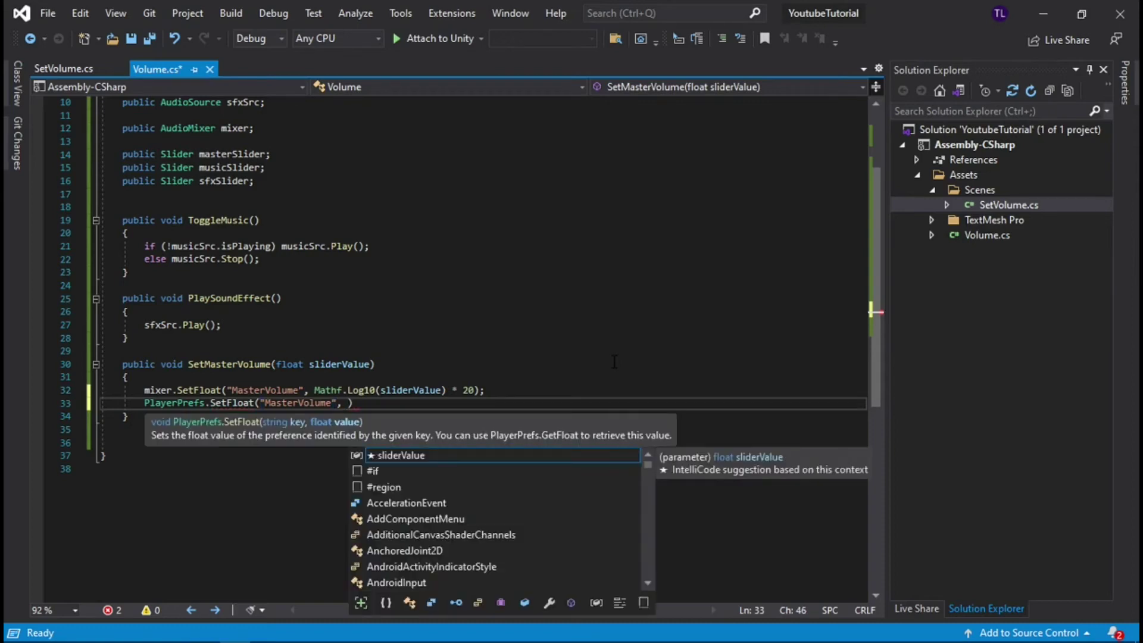
text(liderValue)
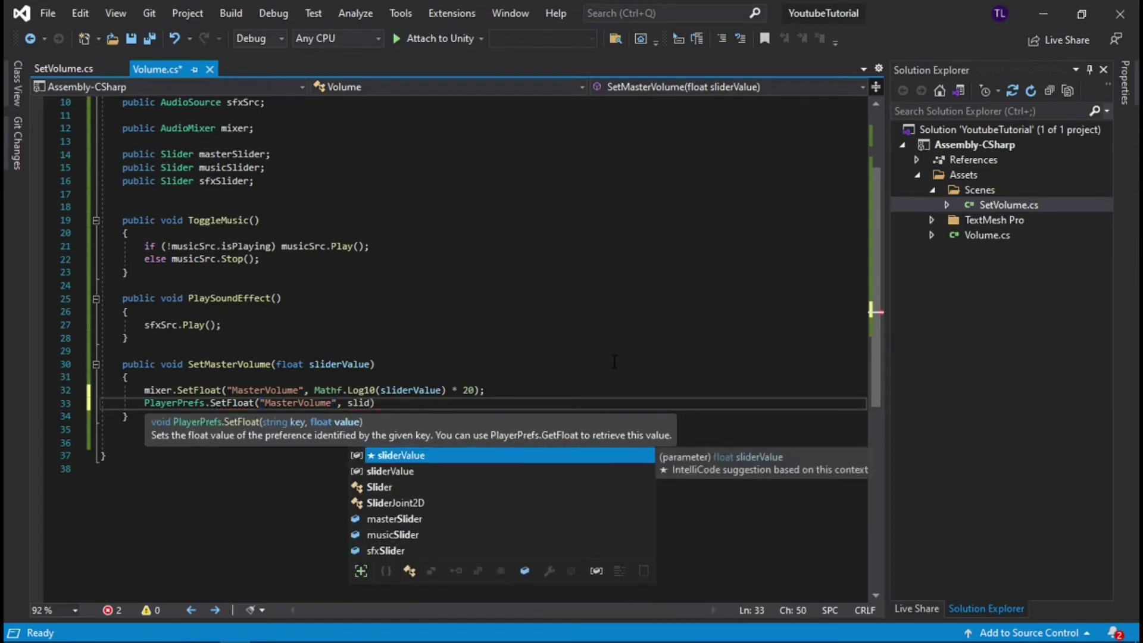
key(Tab)
text();)
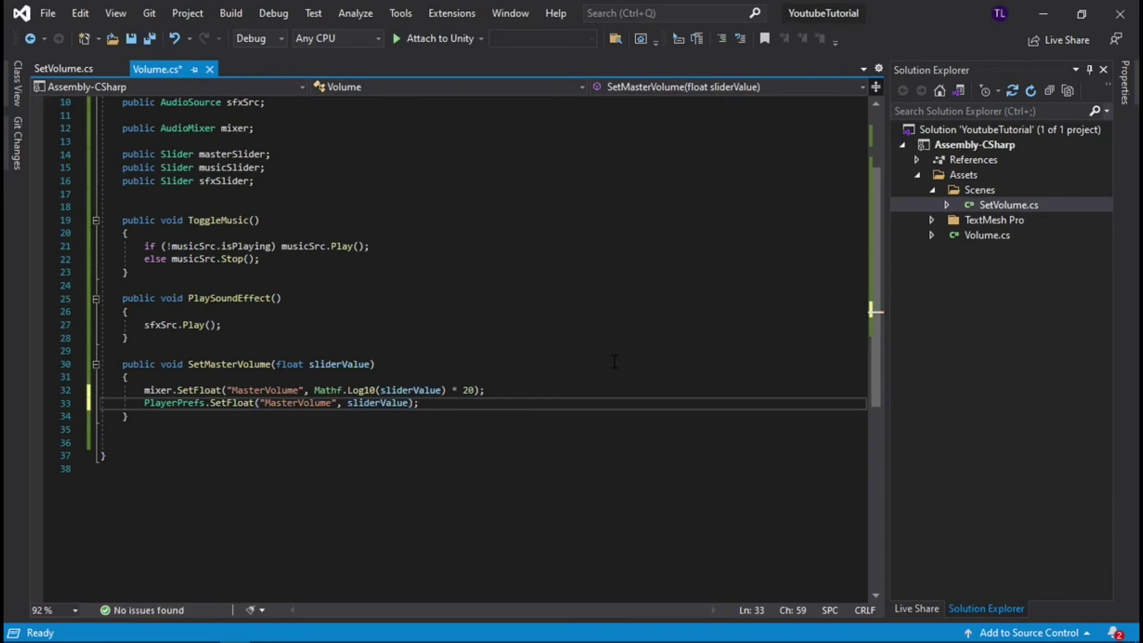
click(146, 41)
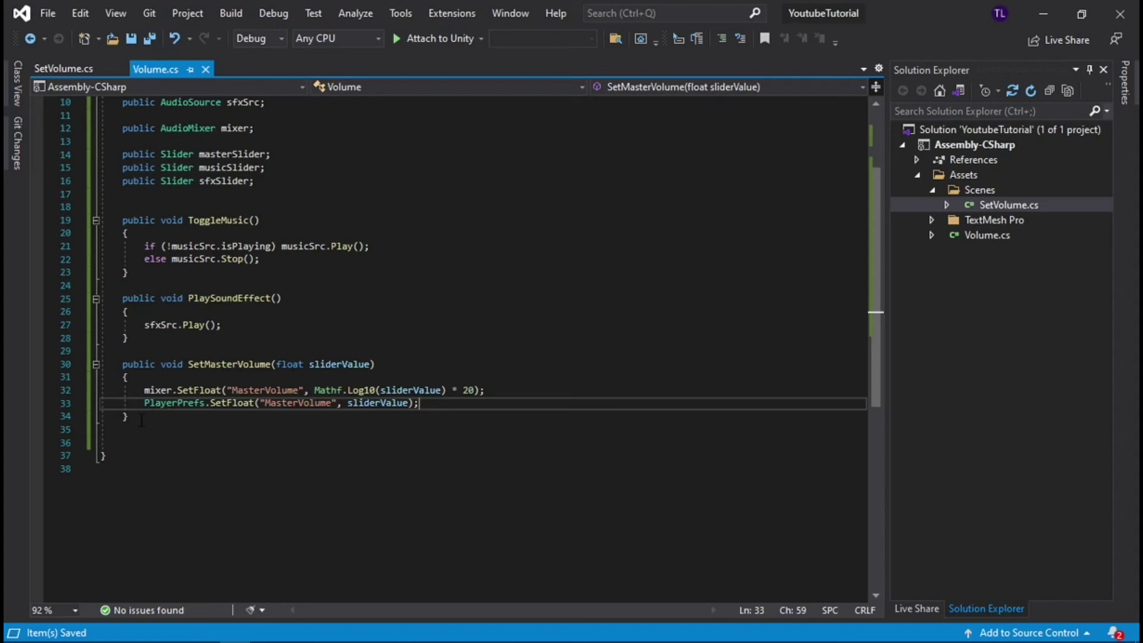
Copy the whole SetMasterVolume method and paste two duplicates below it, separated by blank lines
drag(142, 420, 101, 364)
key(ctrl+c)
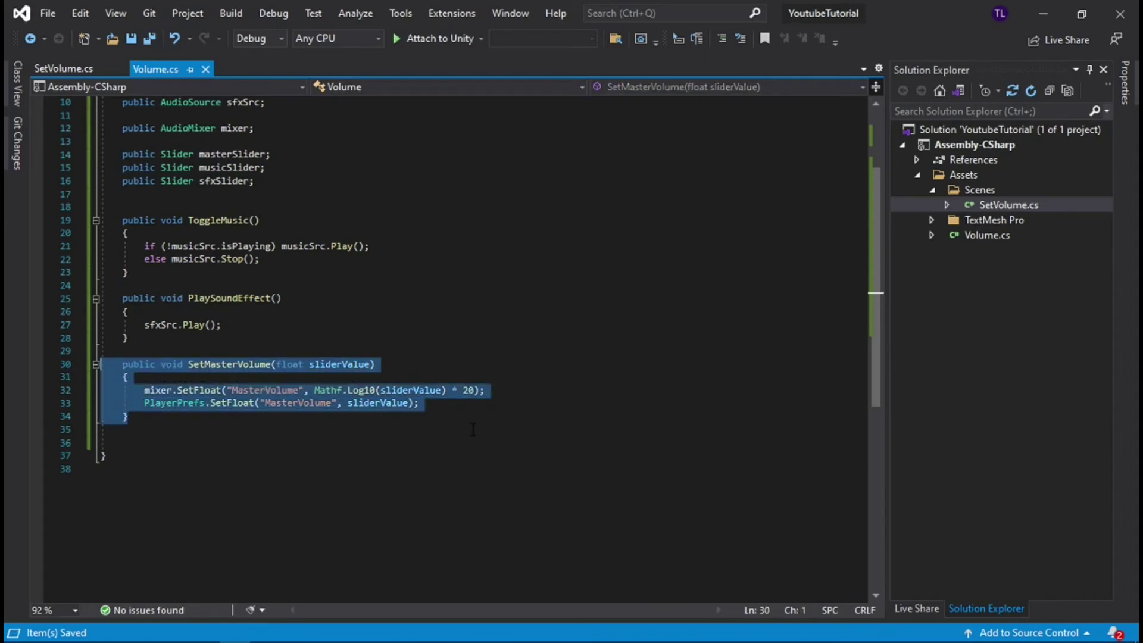
key(Right)
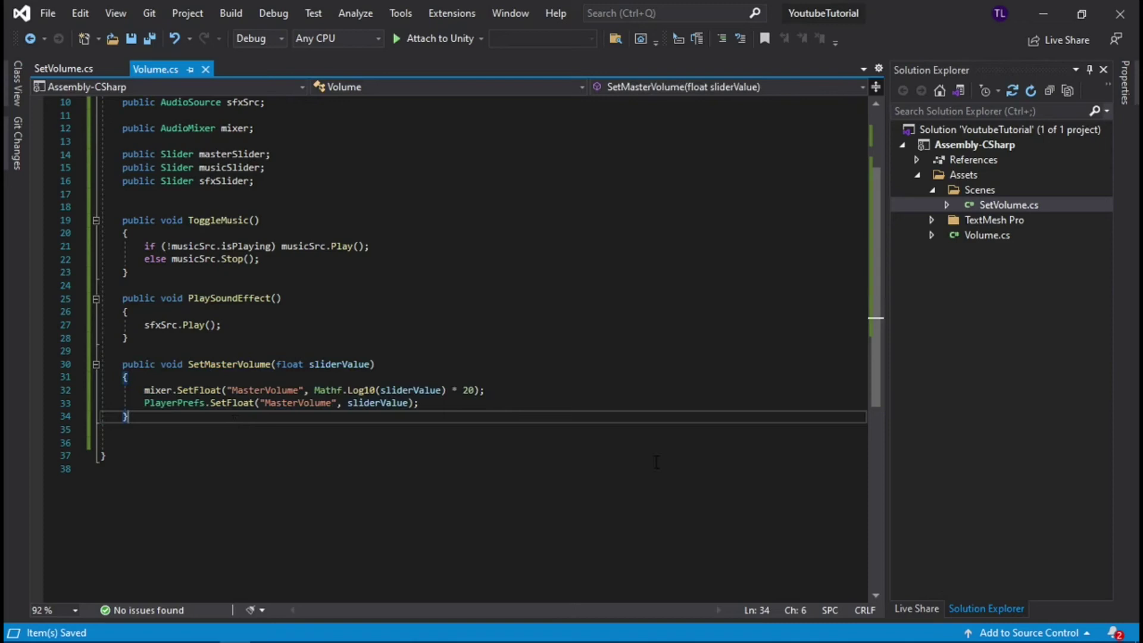
key(Return)
key(Return)
key(ctrl+v)
key(Return)
key(Return)
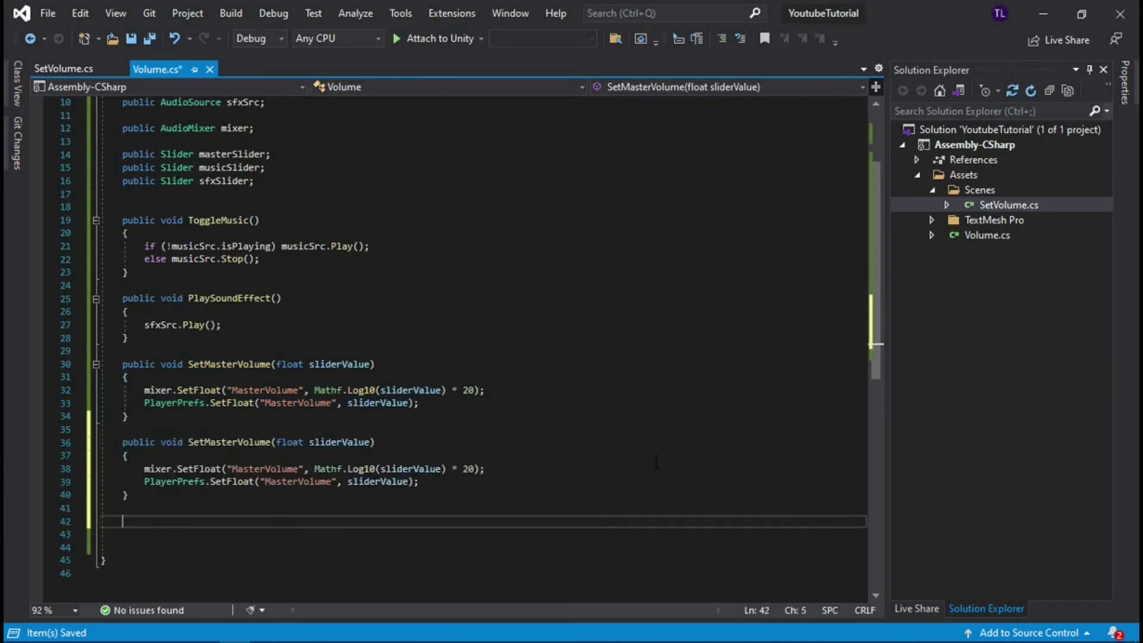
key(ctrl+v)
Rename the first duplicated method to SetMusicVolume and the second one to SetSFXVolume
scroll(657, 462, down, 1)
drag(238, 403, 216, 403)
key(BackSpace)
key(BackSpace)
text(usic)
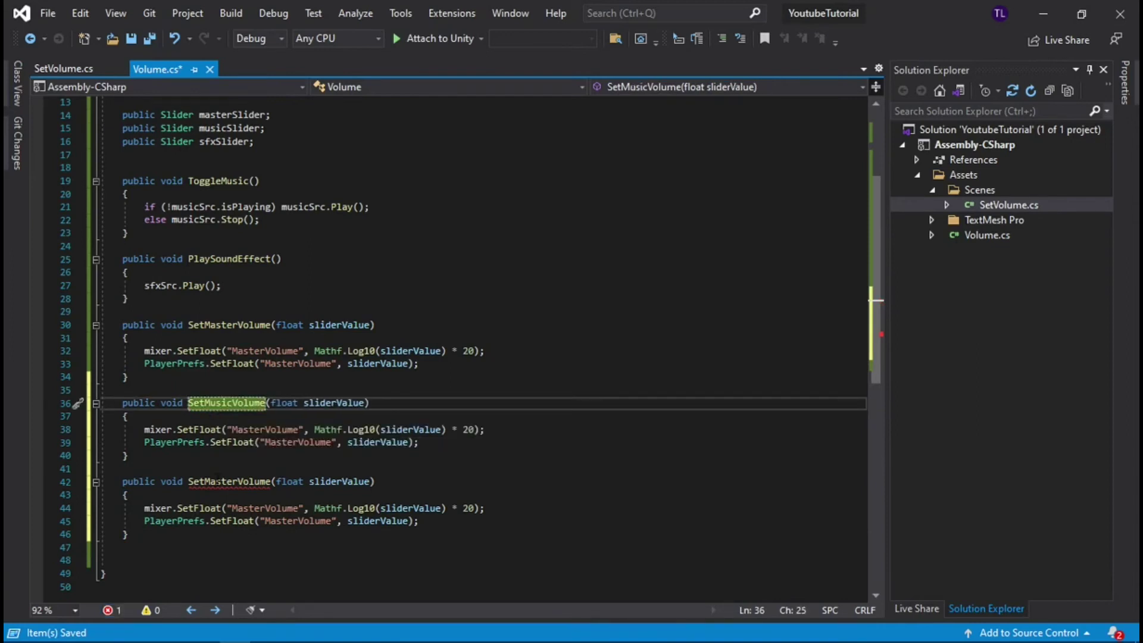
drag(236, 481, 204, 481)
text(SFX)
click(454, 482)
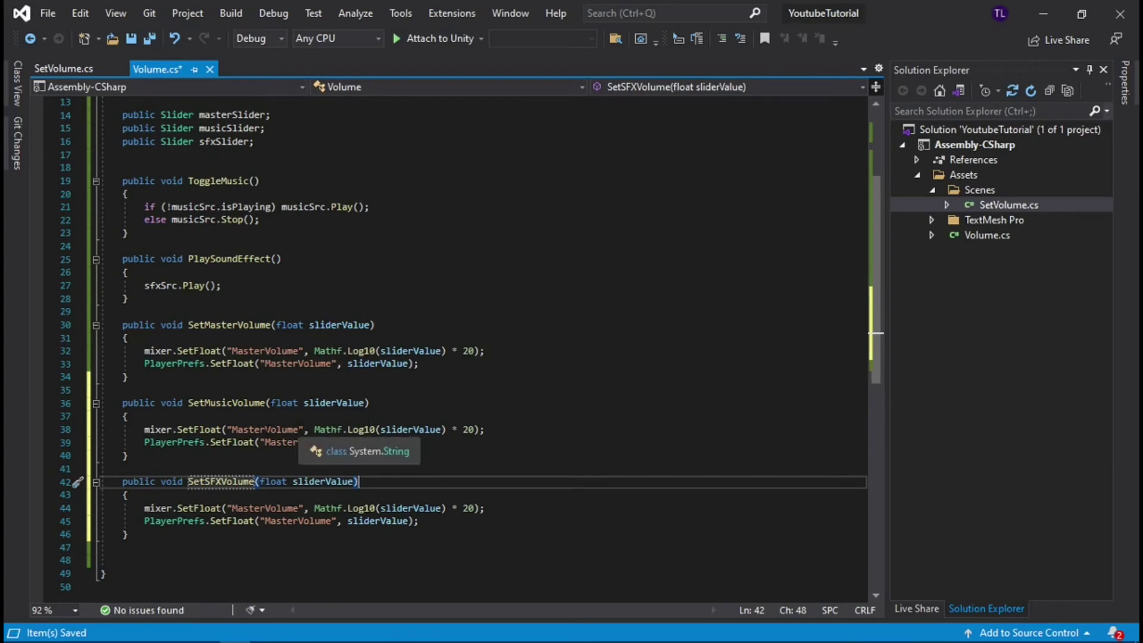
Change the key in both SetFloat calls inside SetMusicVolume to "MusicVolume"
drag(266, 430, 233, 430)
text(Music)
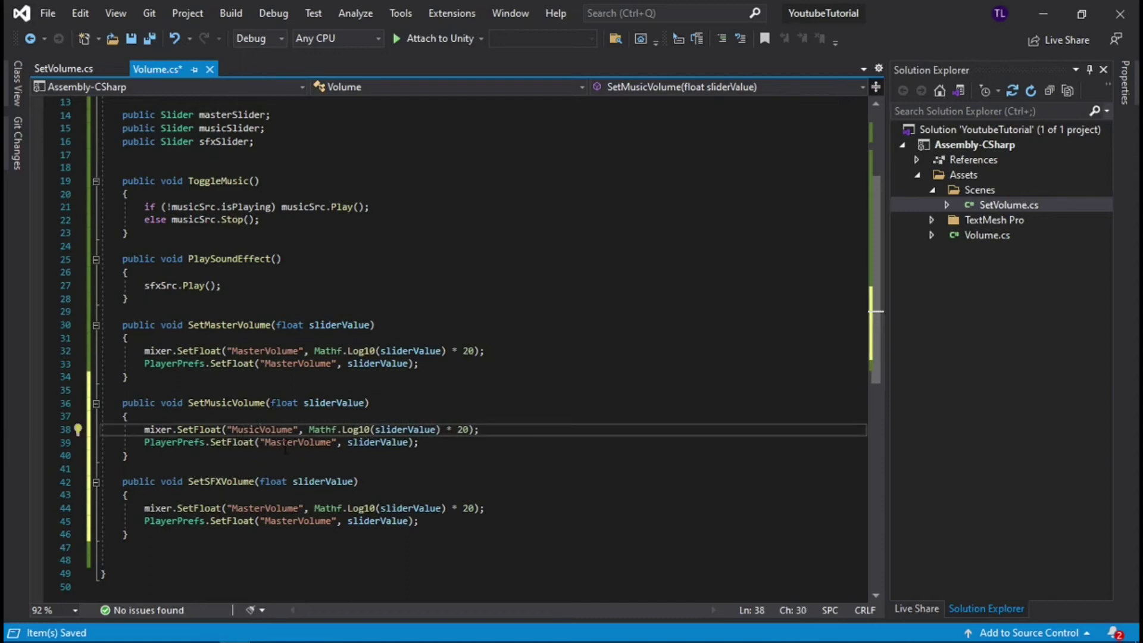
drag(298, 441, 266, 443)
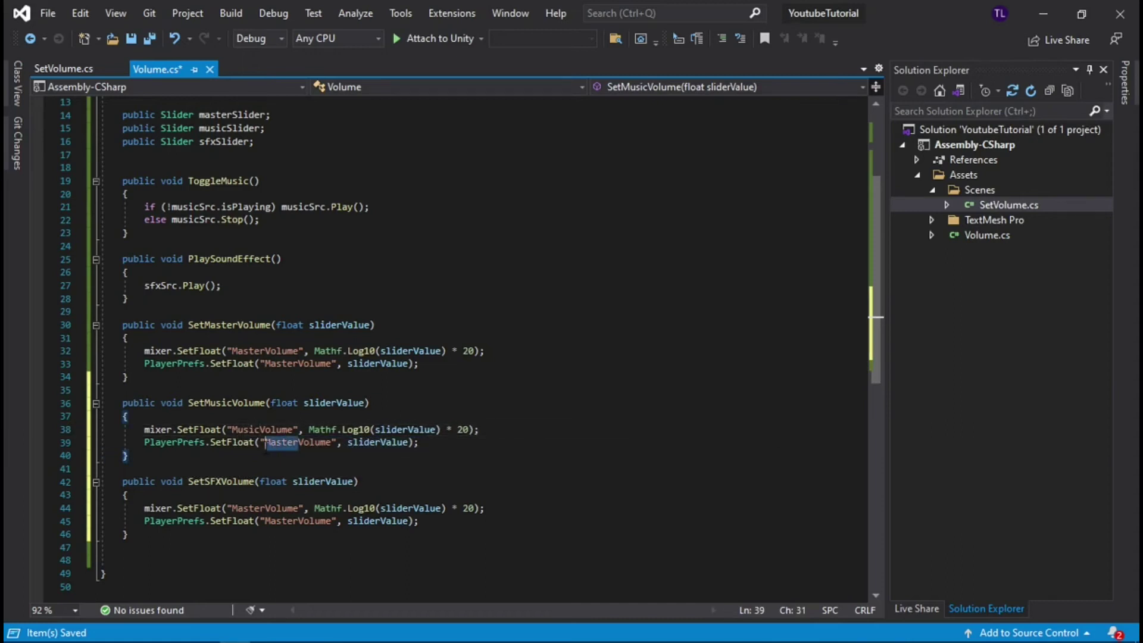
text(Music)
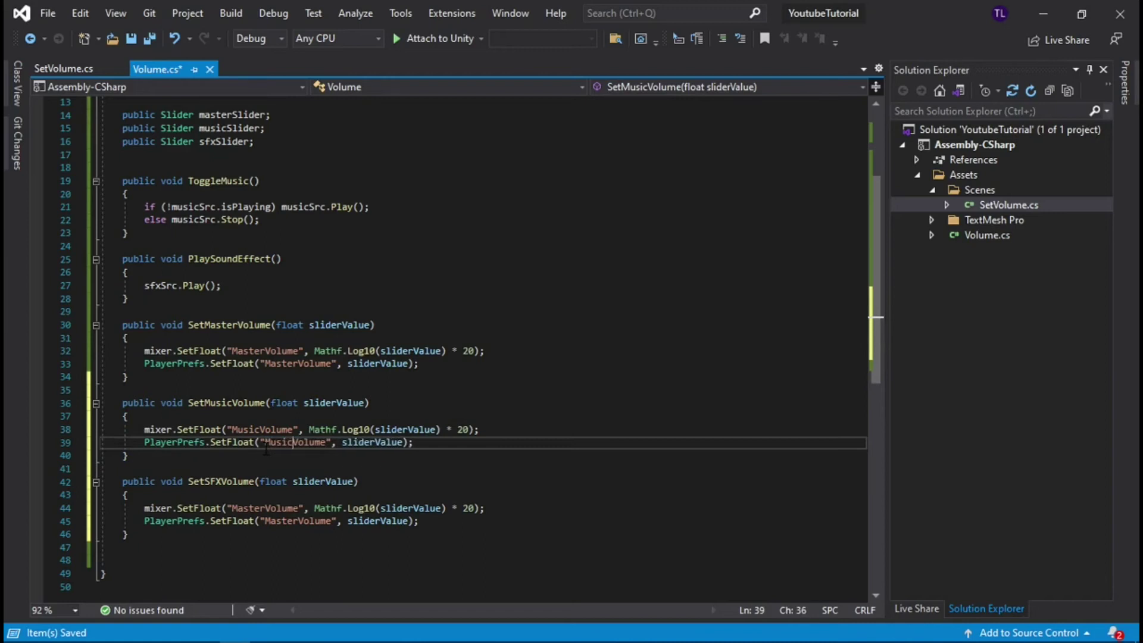
Change the key in both SetFloat calls inside SetSFXVolume to "SFXVolume"
drag(267, 507, 234, 509)
text(SFXC)
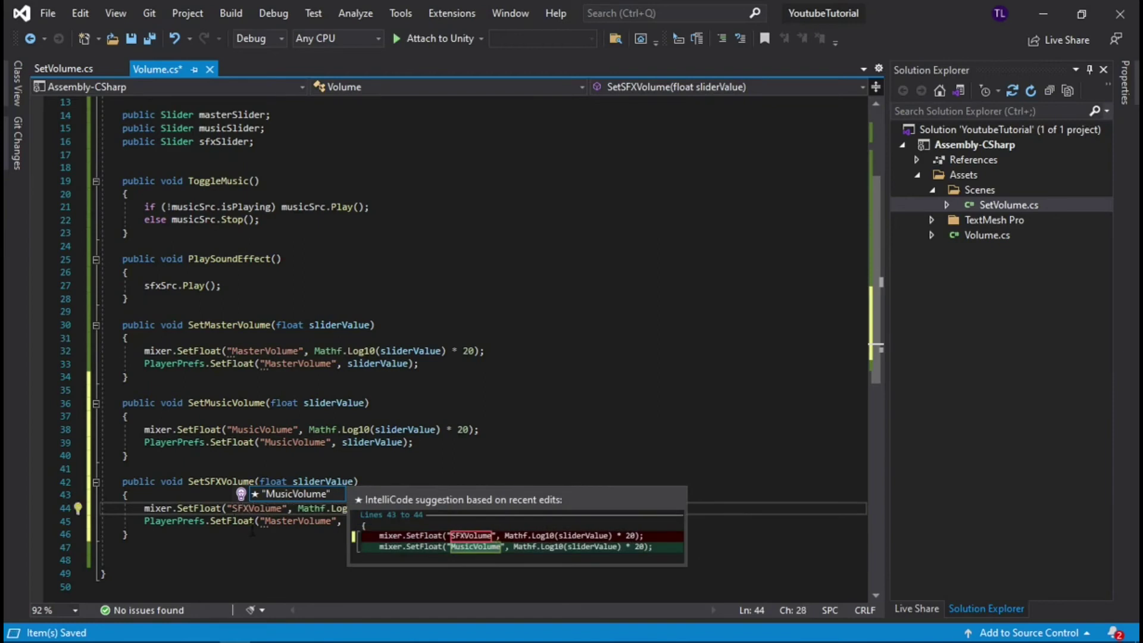
drag(298, 522, 267, 522)
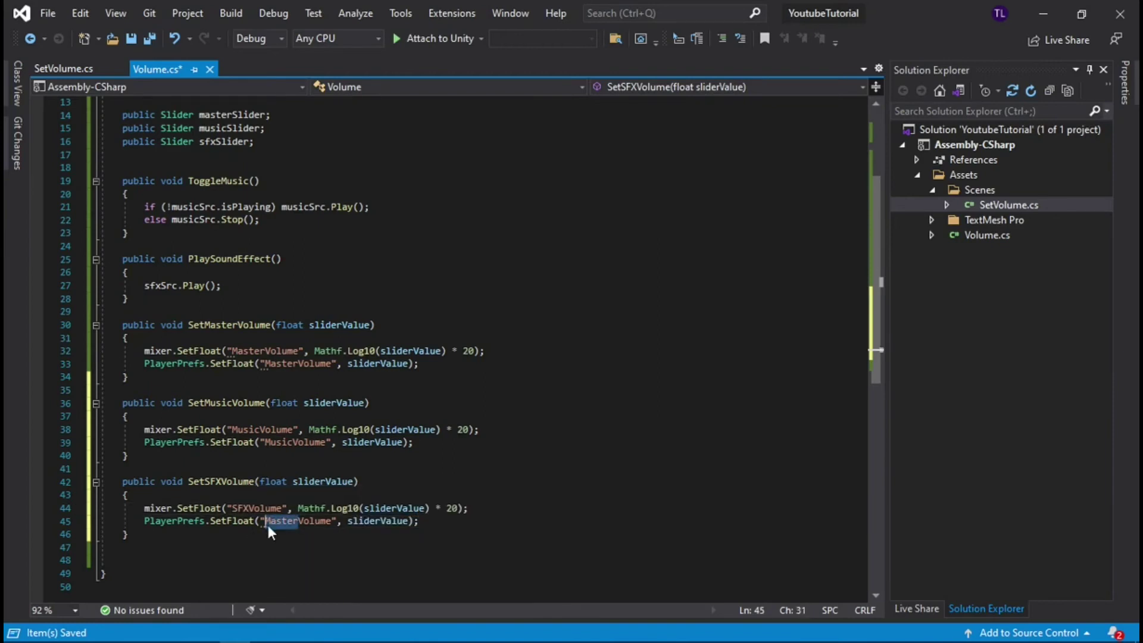
text(SFX)
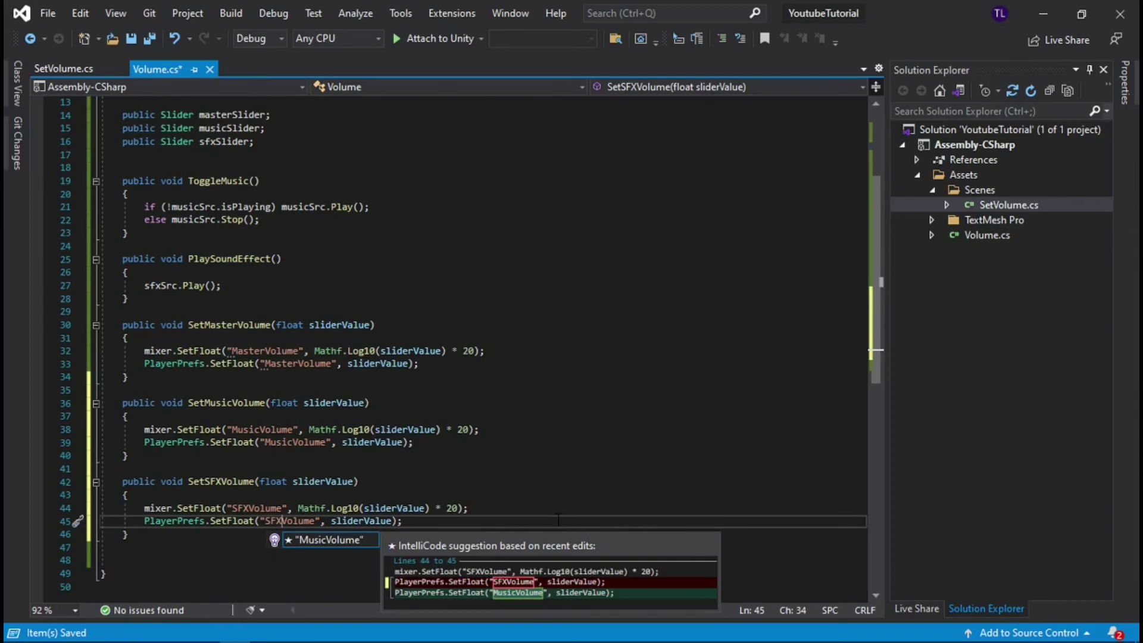
click(543, 508)
double_click(256, 508)
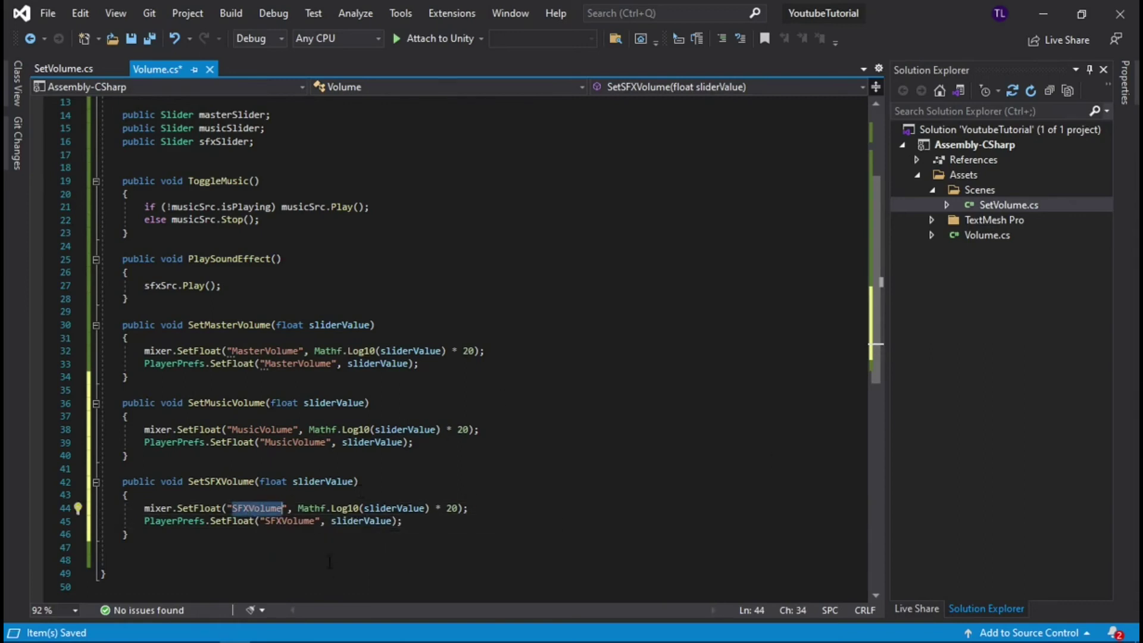
double_click(290, 521)
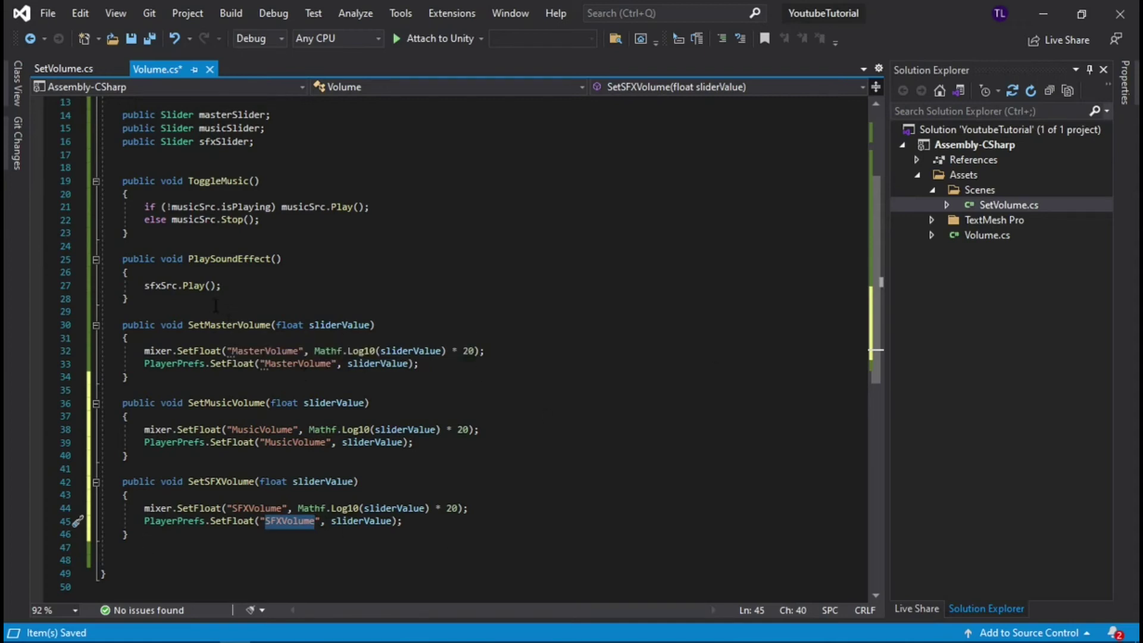
Insert an empty private void Start() method between PlaySoundEffect and SetMasterVolume
click(150, 299)
key(Return)
key(Return)
key(Return)
text(start)
key(Tab)
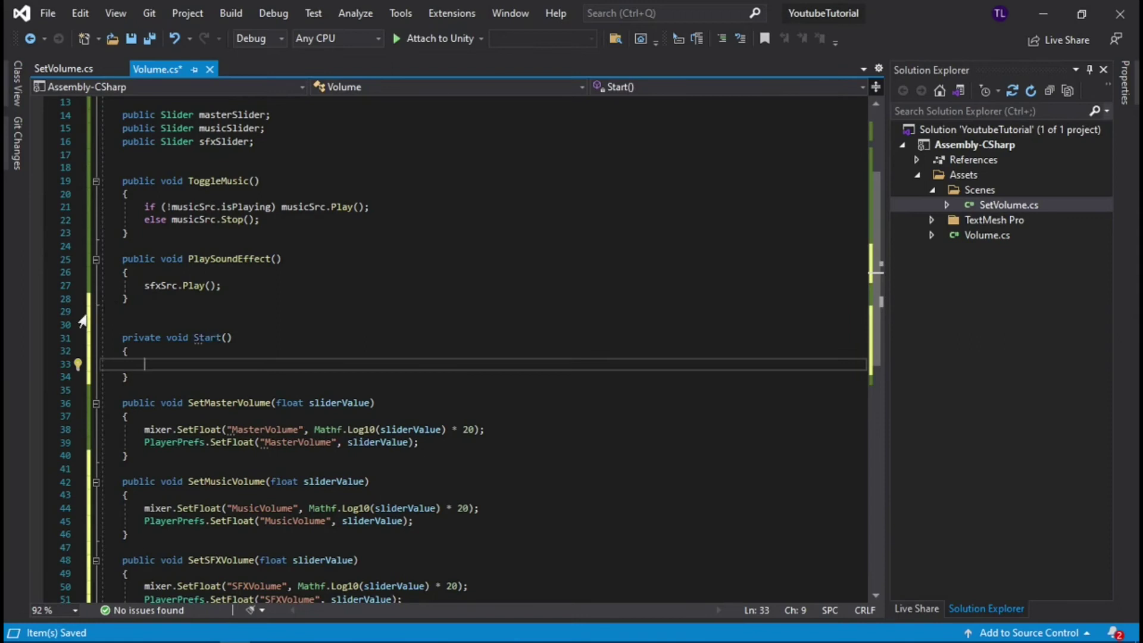
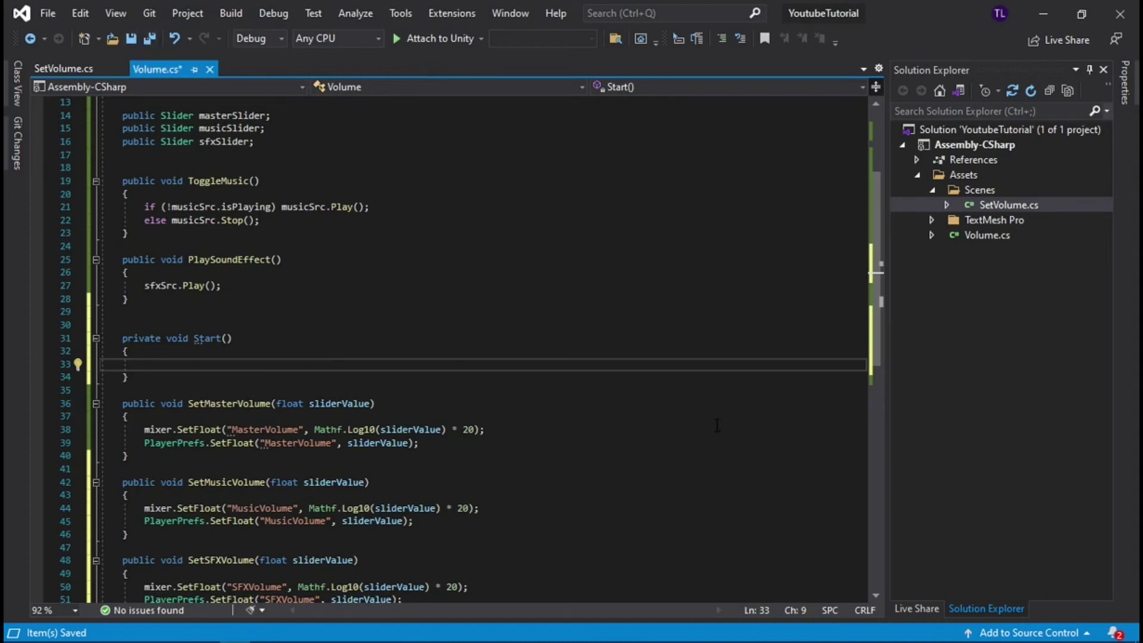
Inside Start(), begin a statement that assigns masterSlider.value from a PlayerPrefs.GetFloat() call
scroll(699, 388, up, 2)
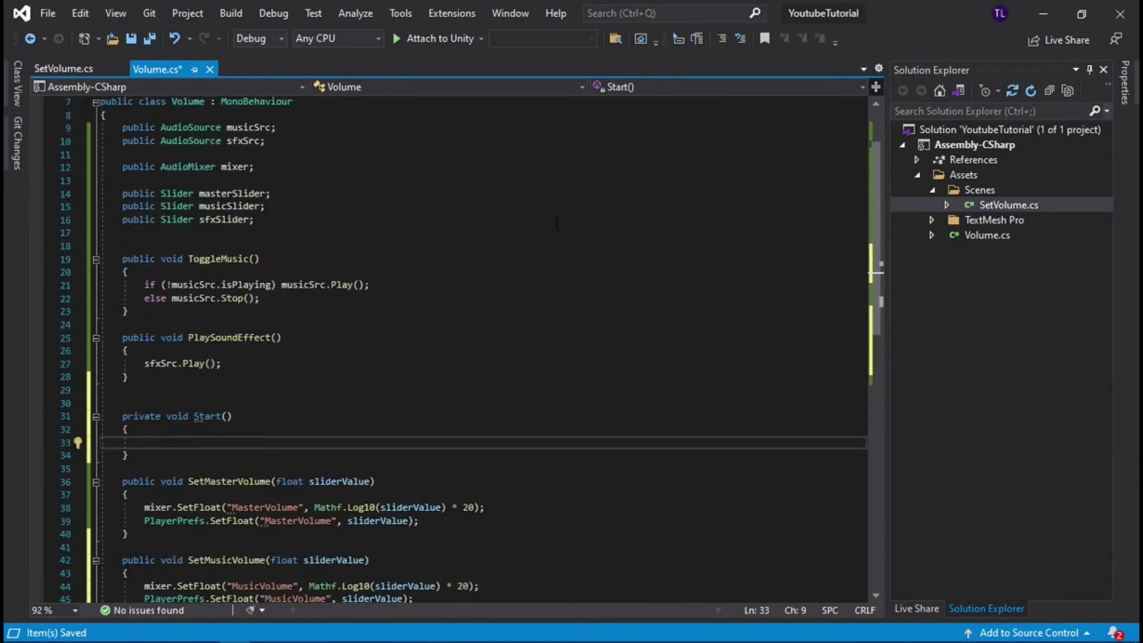
text(mas)
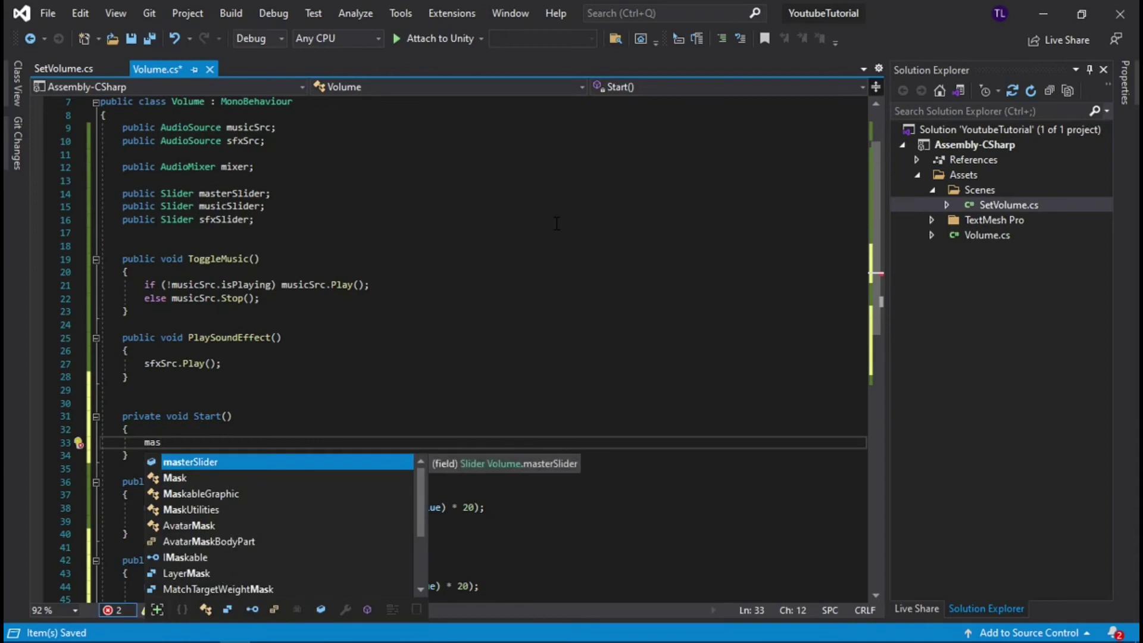
key(Tab)
text(.value)
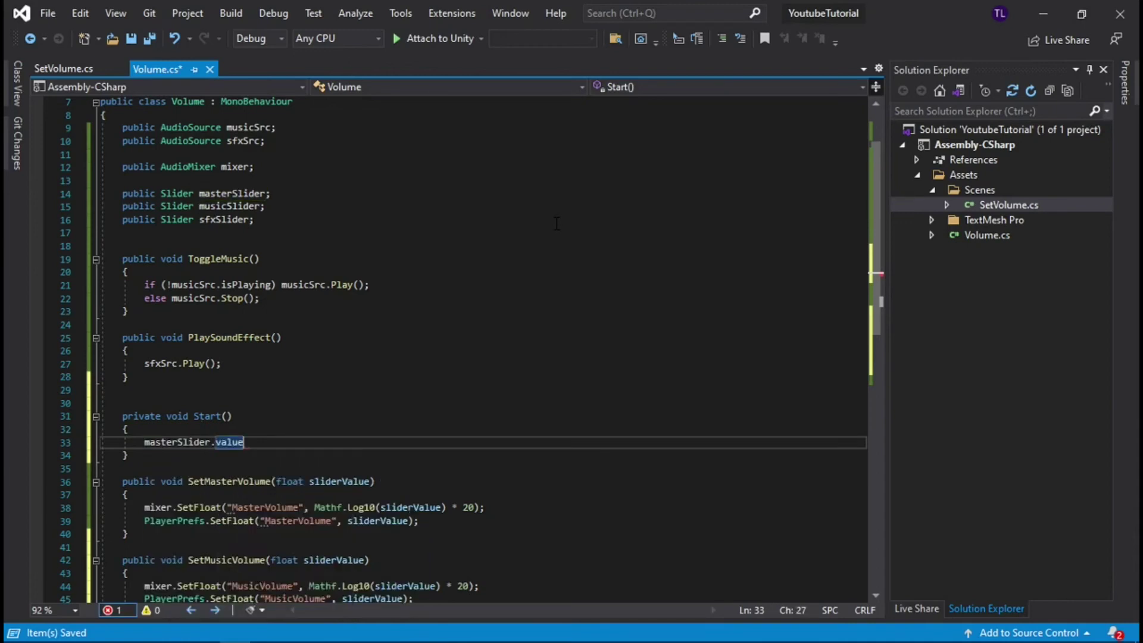
text(=)
key(BackSpace)
key(BackSpace)
text(= )
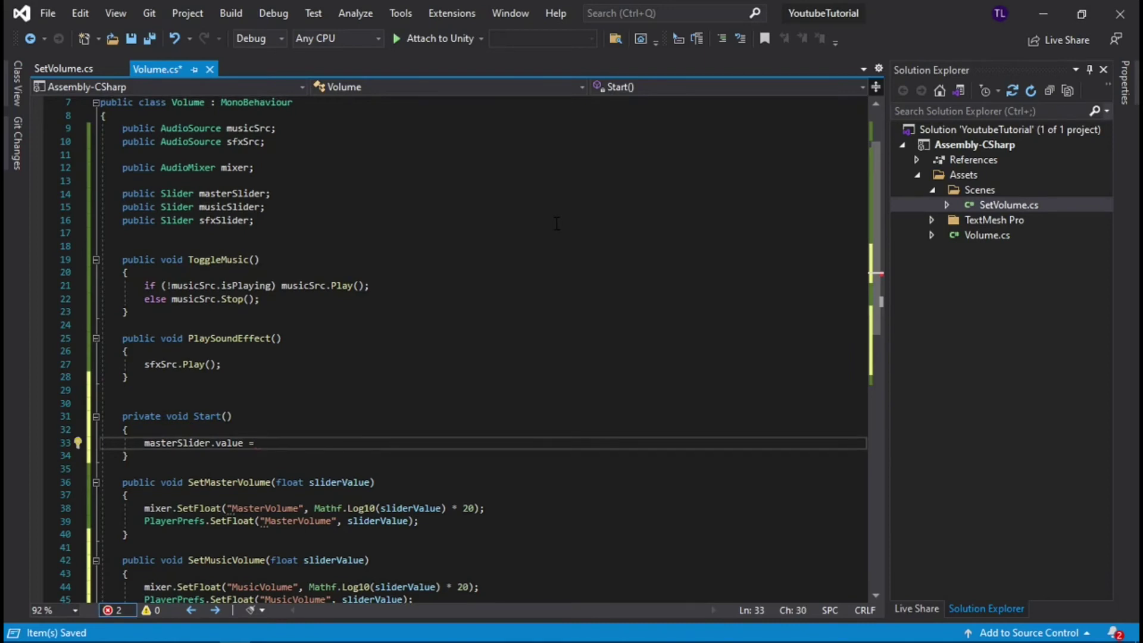
text(PlayerPrefs.GetFloat)
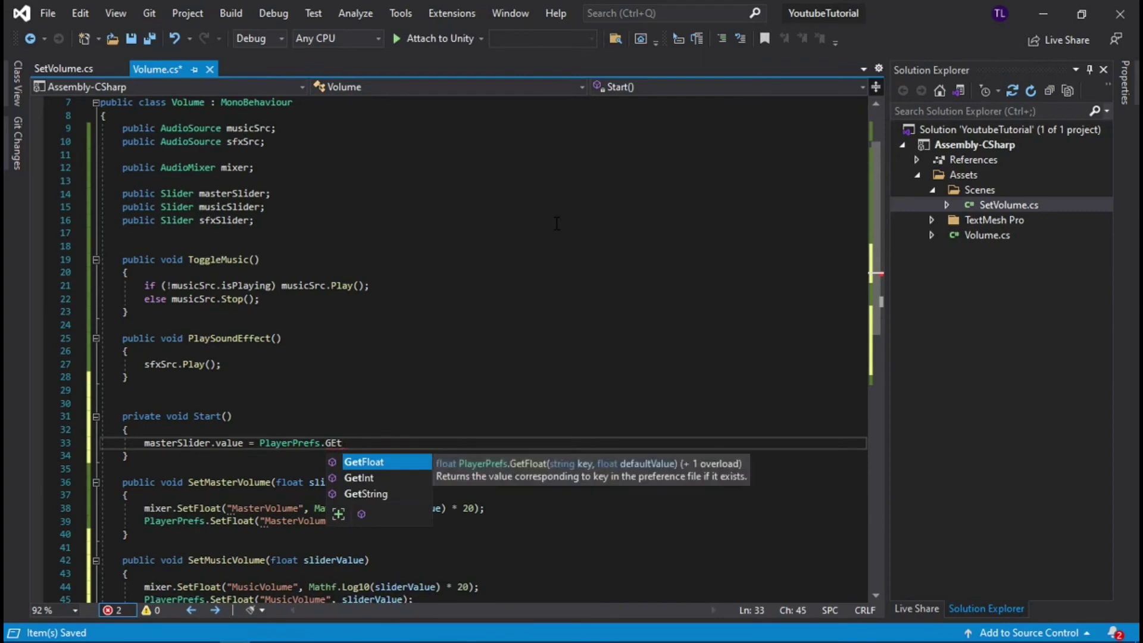
text(()
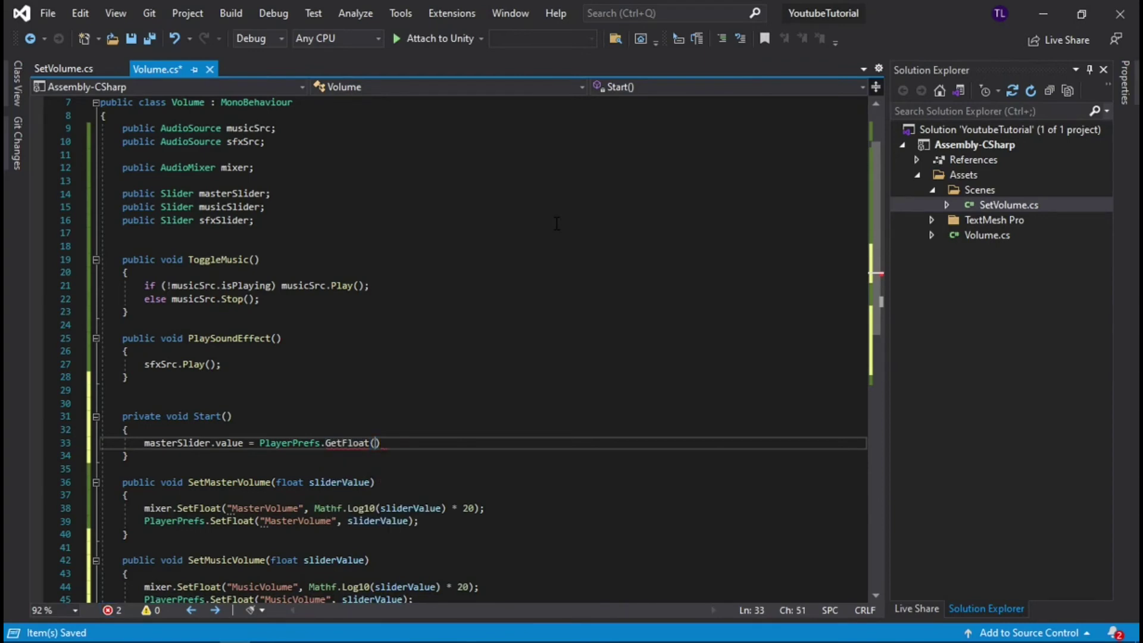
Enter "Master Volume" as the key of the GetFloat call for masterSlider
text("MasterVOlume)
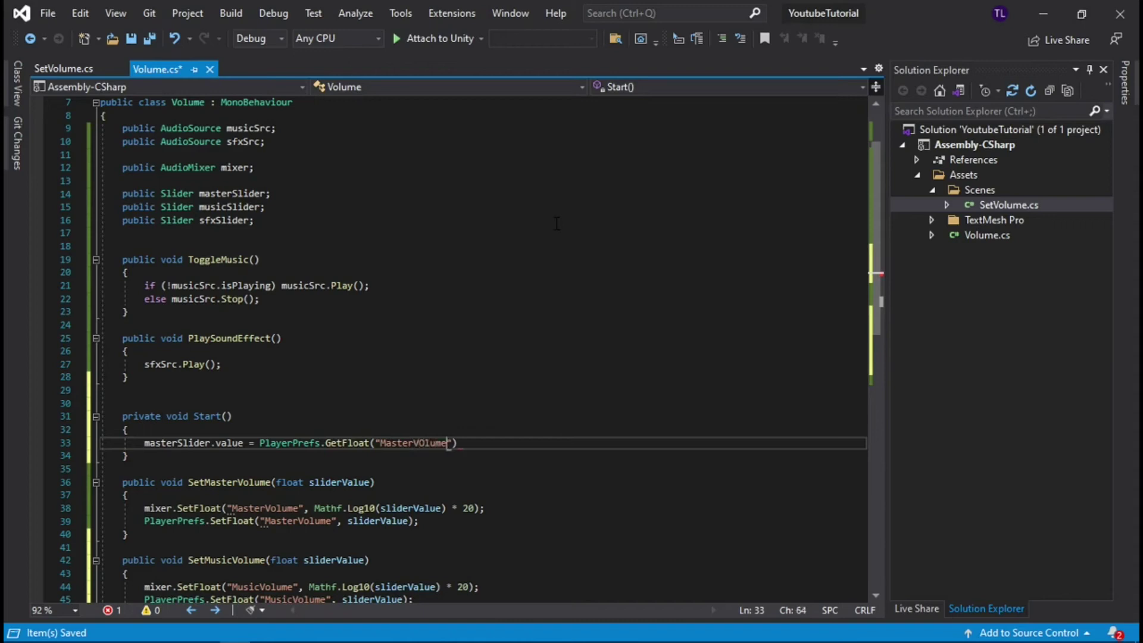
click(415, 443)
click(433, 443)
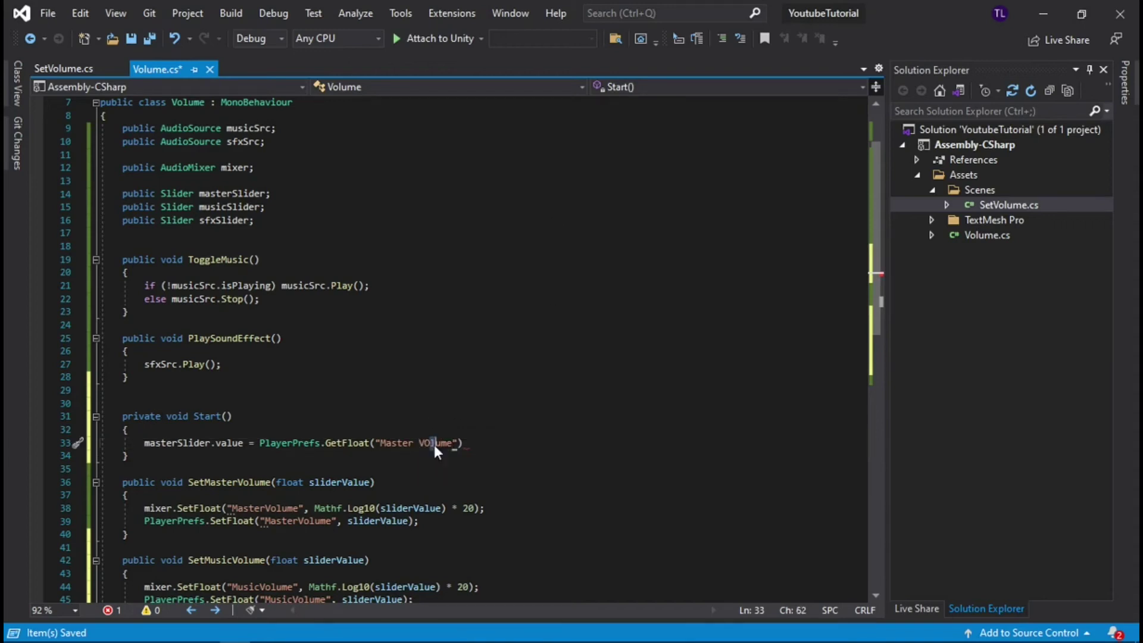
key(Left)
key(BackSpace)
text(o)
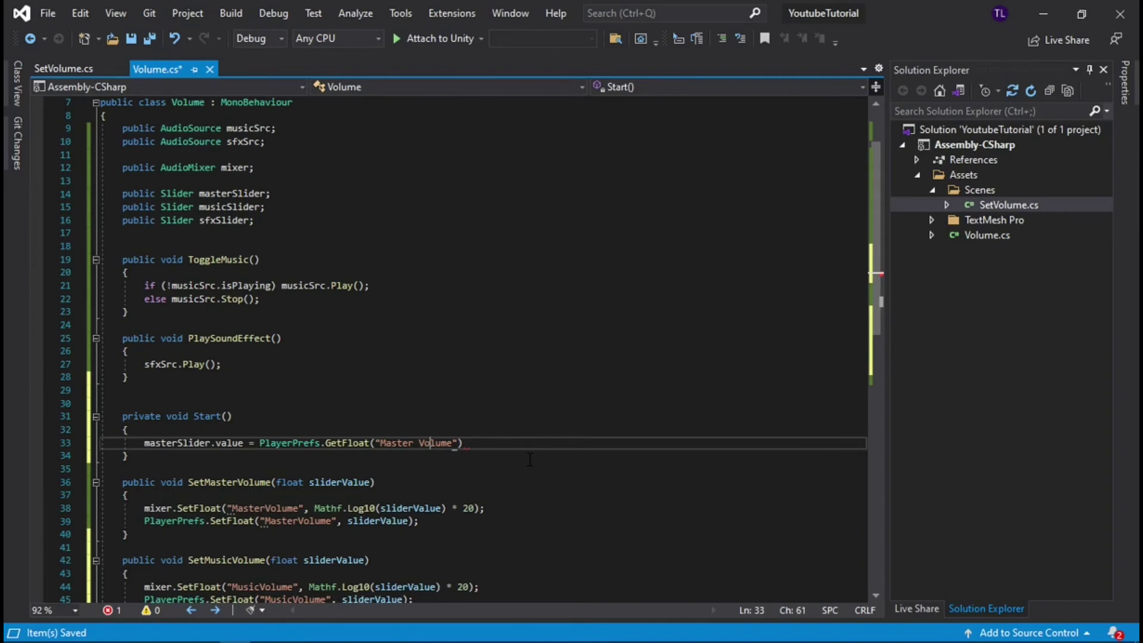
Add 0.75f as the default value of the GetFloat call, end the statement with a semicolon and save the script
click(456, 444)
text(,)
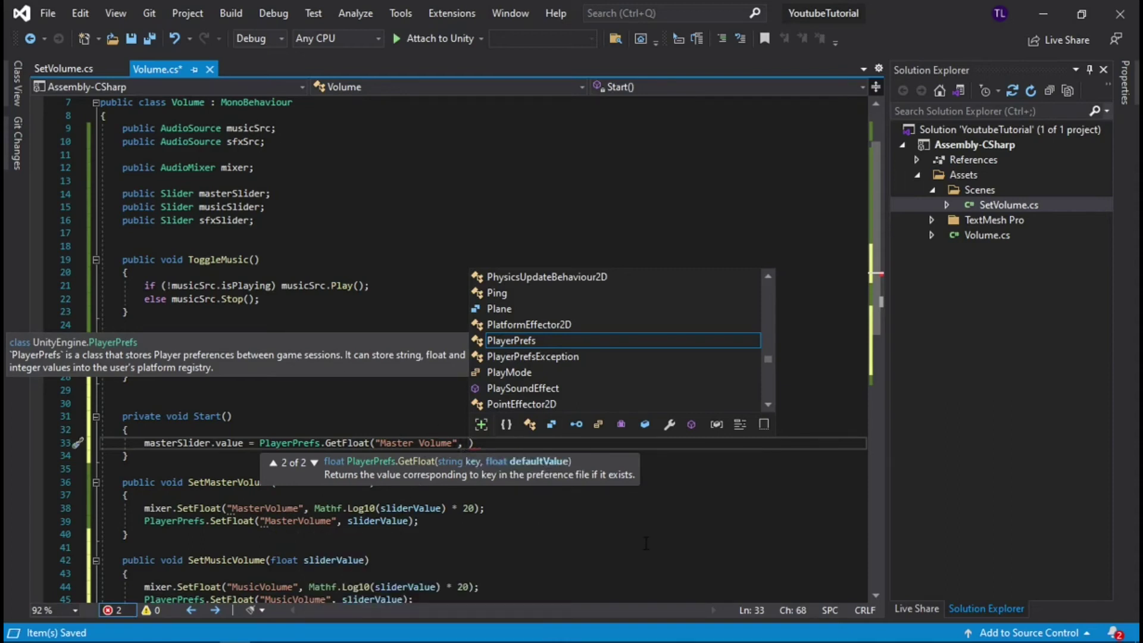
text(.75)
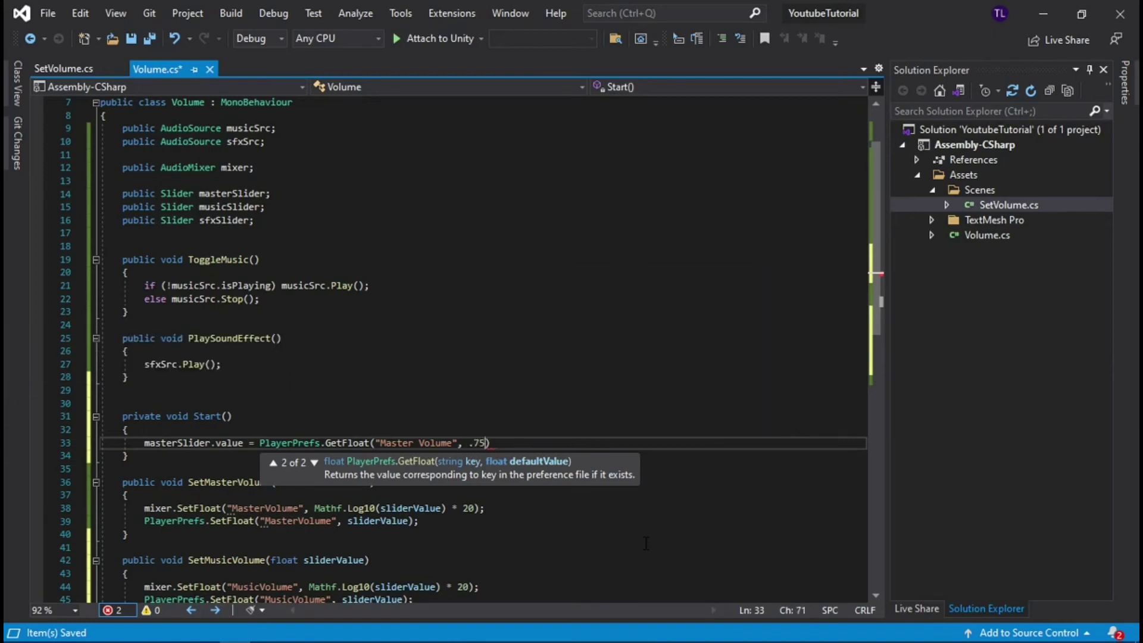
text(f)
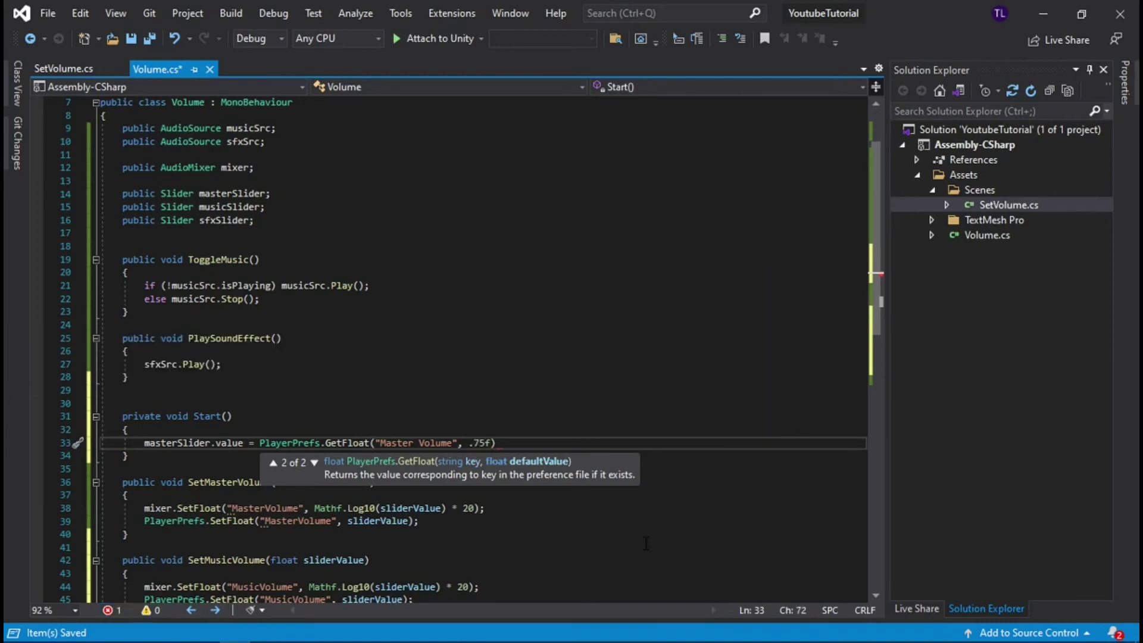
text();)
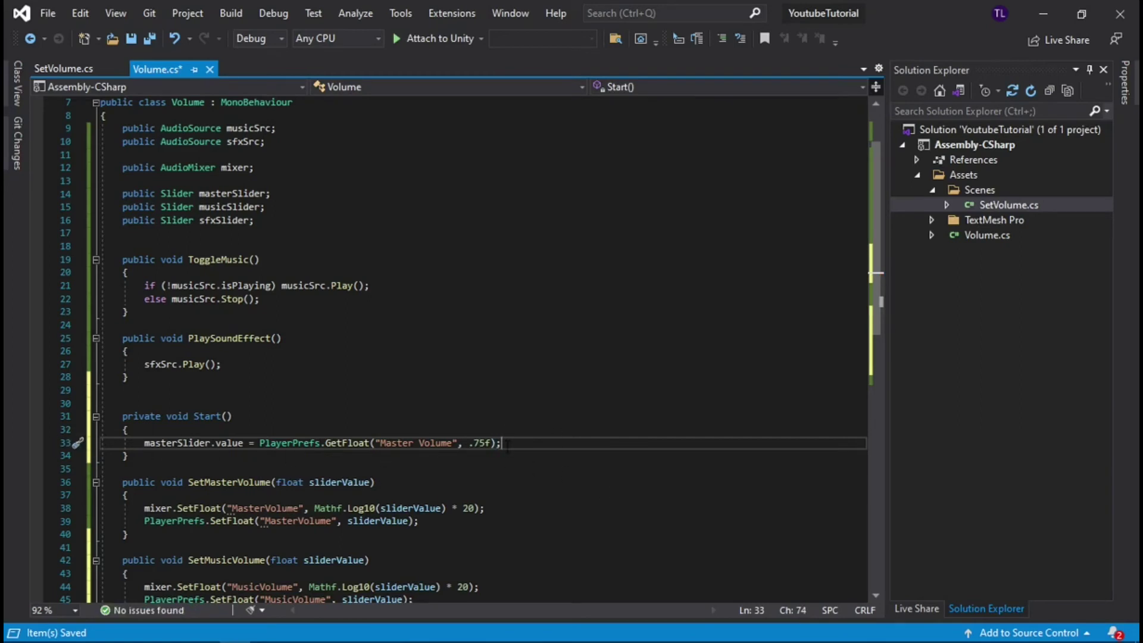
click(470, 443)
text(0)
key(End)
click(132, 38)
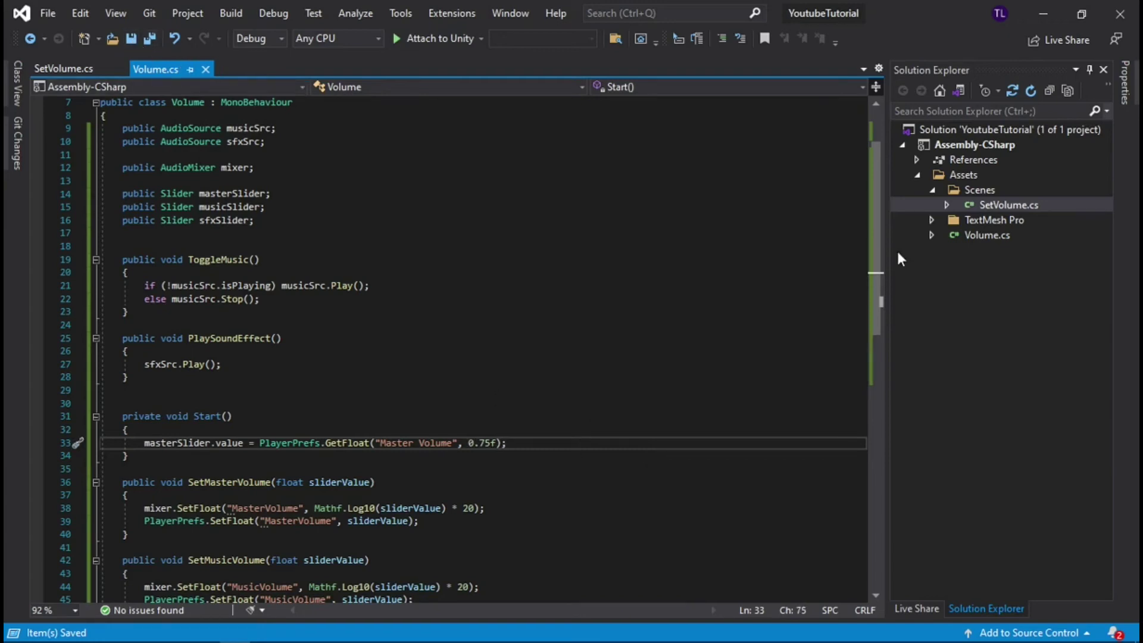
Duplicate the masterSlider.value line twice and change the copies to assign musicSlider and sfxSlider
key(ctrl+d)
key(ctrl+d)
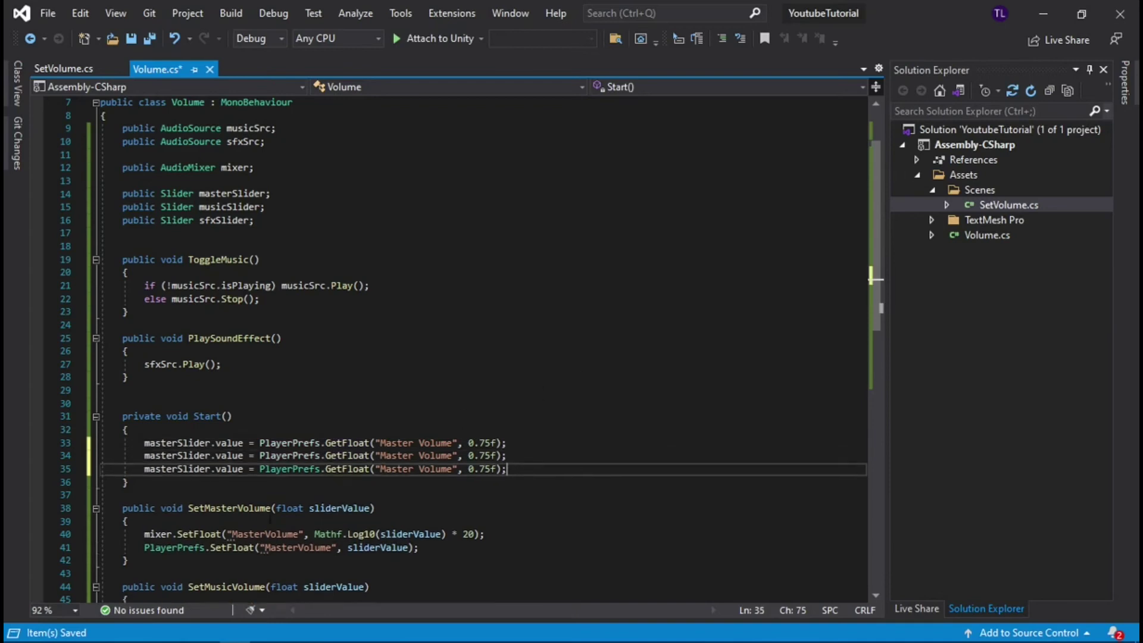
click(149, 455)
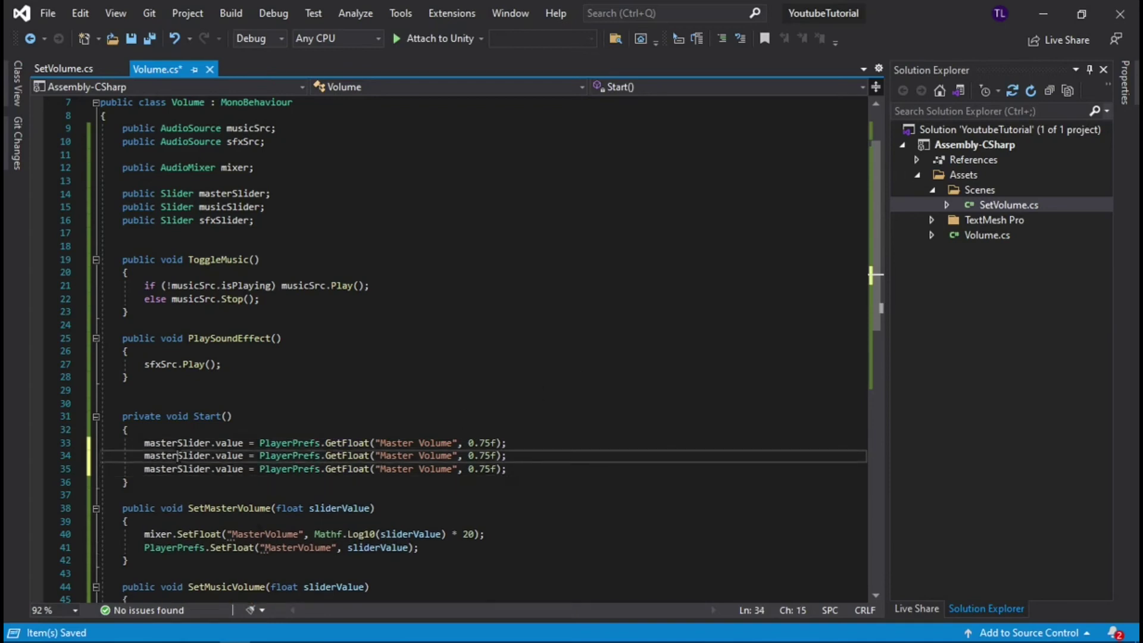
key(Delete)
key(Delete)
key(Delete)
key(Delete)
key(Delete)
text(usic)
drag(178, 473, 143, 473)
text(sfx)
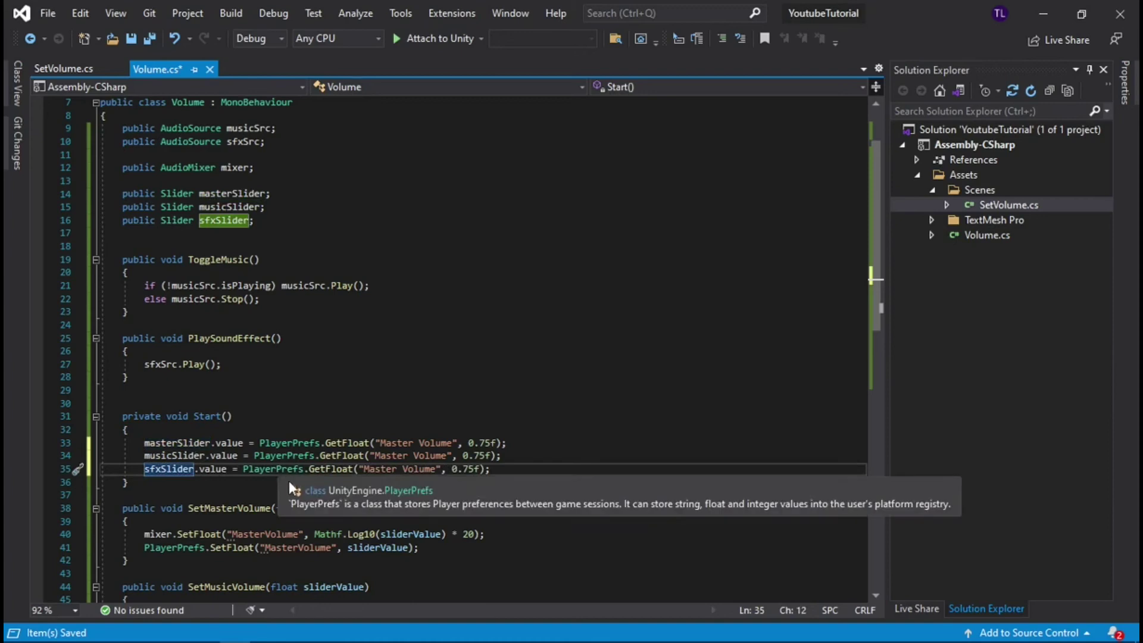
Correct the masterSlider line's key to "MasterVolume" and change the musicSlider line's key to "MusicVolume"
drag(409, 456, 382, 456)
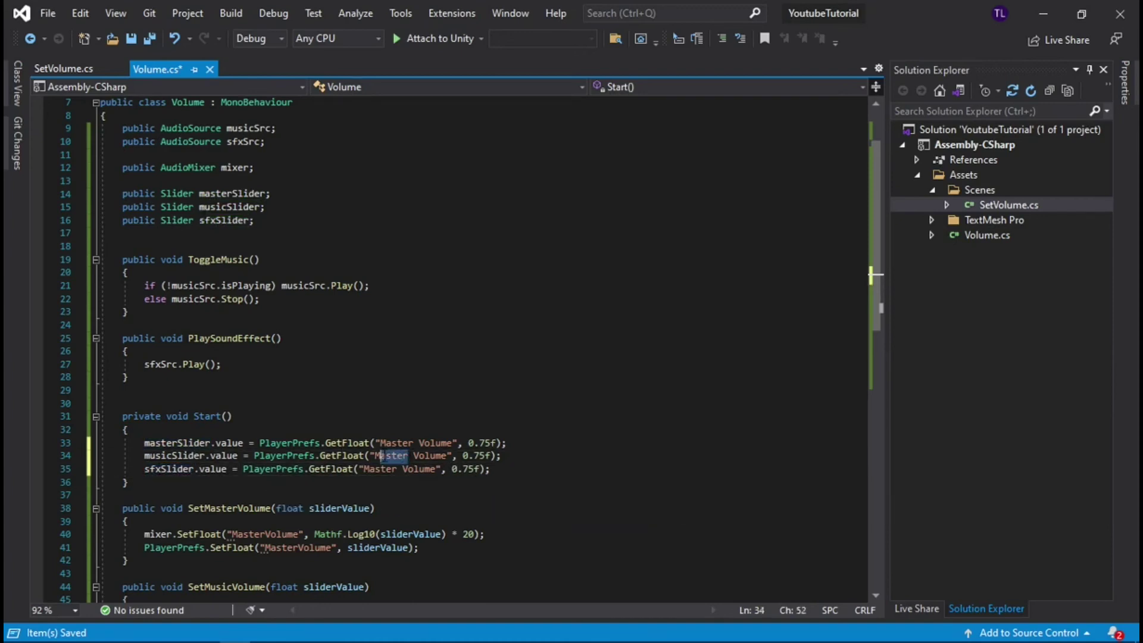
click(419, 443)
key(BackSpace)
click(414, 457)
drag(414, 456, 377, 456)
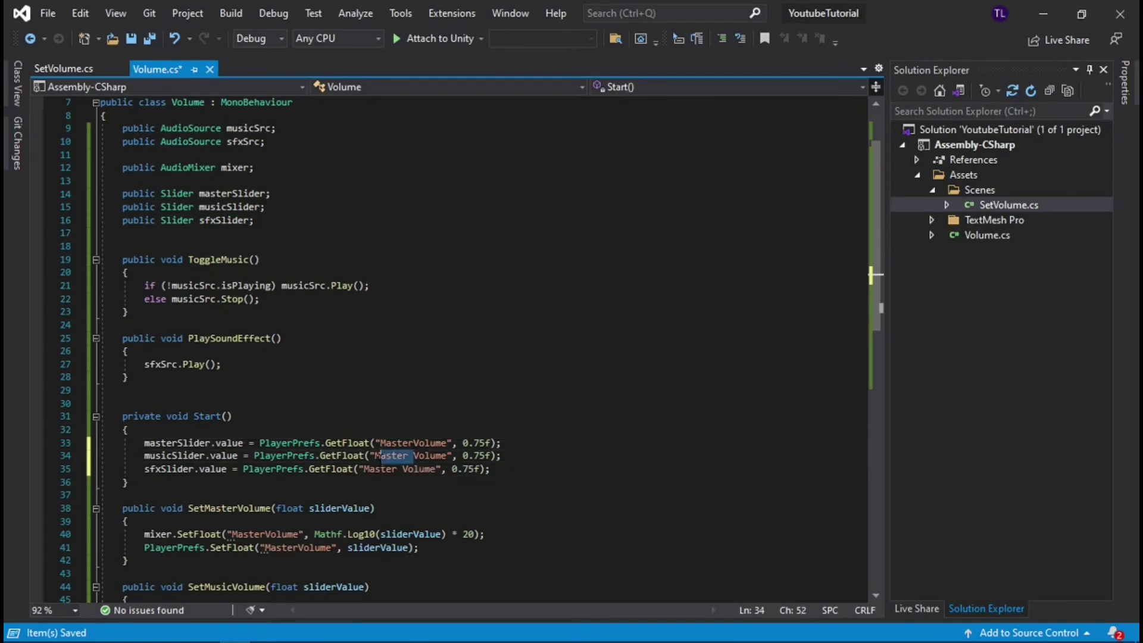
text(Music)
Change the GetFloat key on the sfxSlider line to "SFXVolume" and save the script
scroll(576, 424, down, 3)
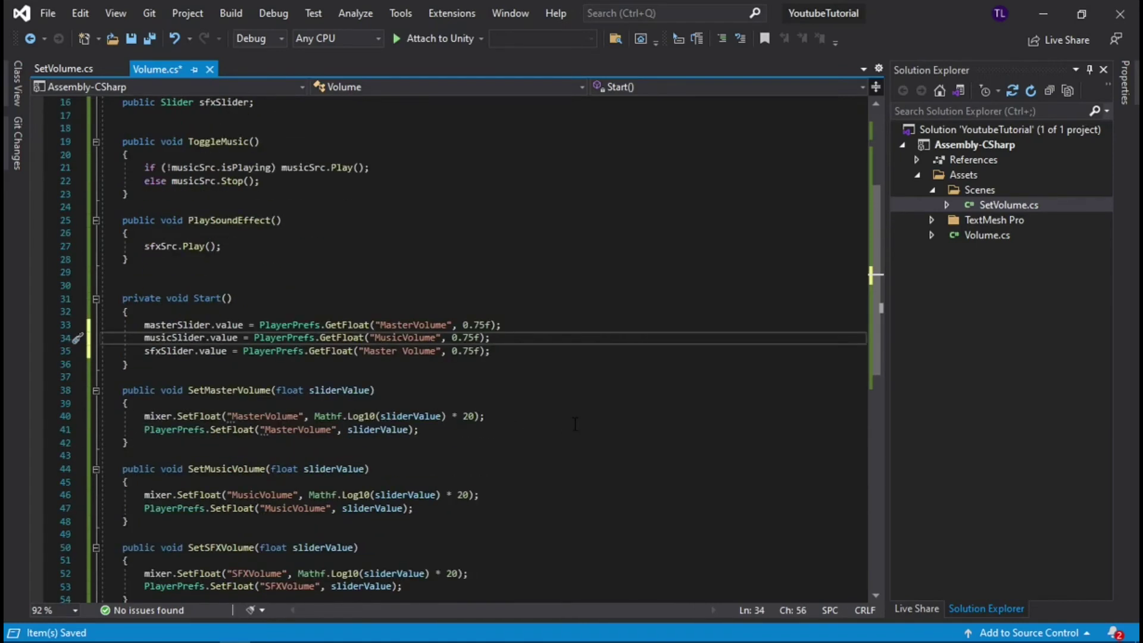
click(400, 351)
key(BackSpace)
key(BackSpace)
key(BackSpace)
key(BackSpace)
key(BackSpace)
key(BackSpace)
key(BackSpace)
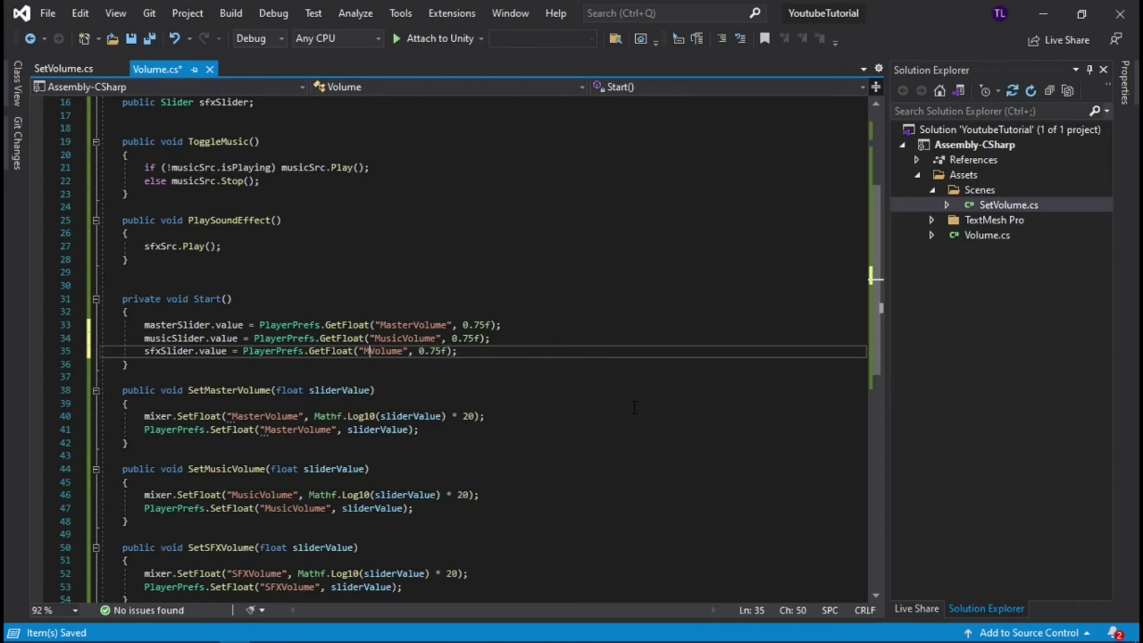
text(SFX)
click(591, 352)
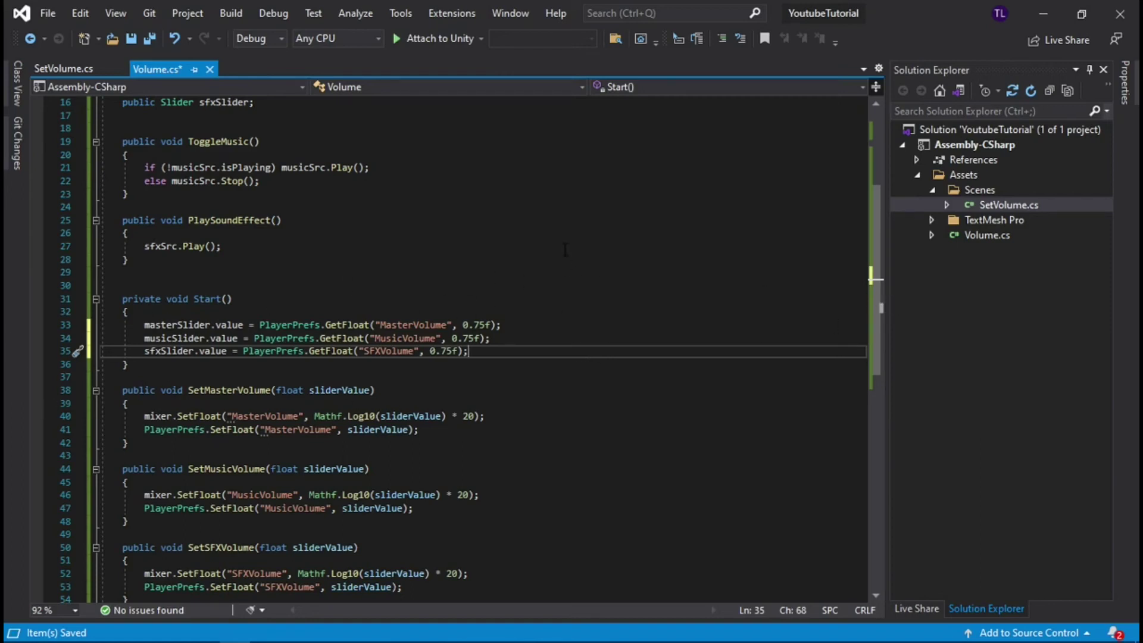
click(131, 39)
Switch to Unity and assign the Master audio mixer to the Mixer field of VolumePanel's Volume script
scroll(550, 342, down, 3)
scroll(542, 342, up, 8)
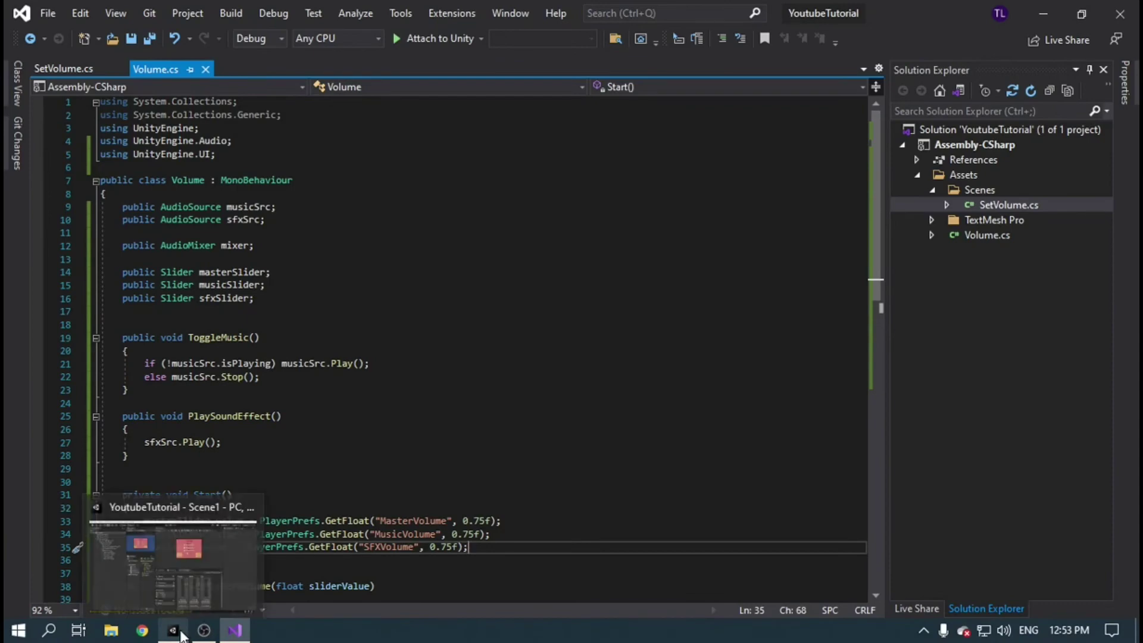
click(178, 632)
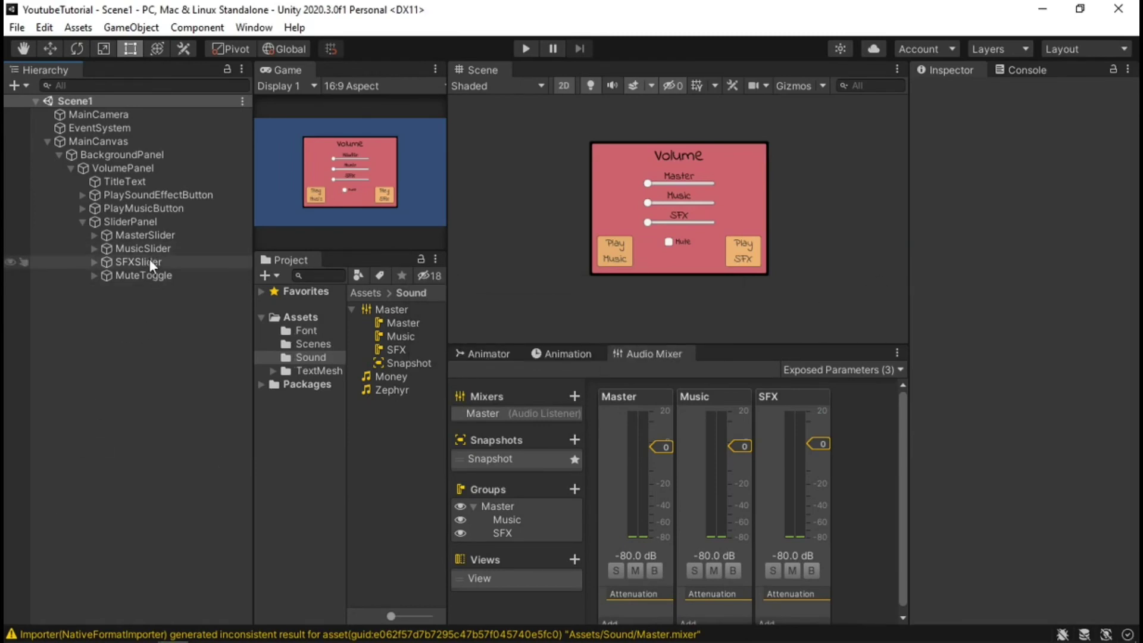
click(144, 172)
scroll(1027, 235, down, 5)
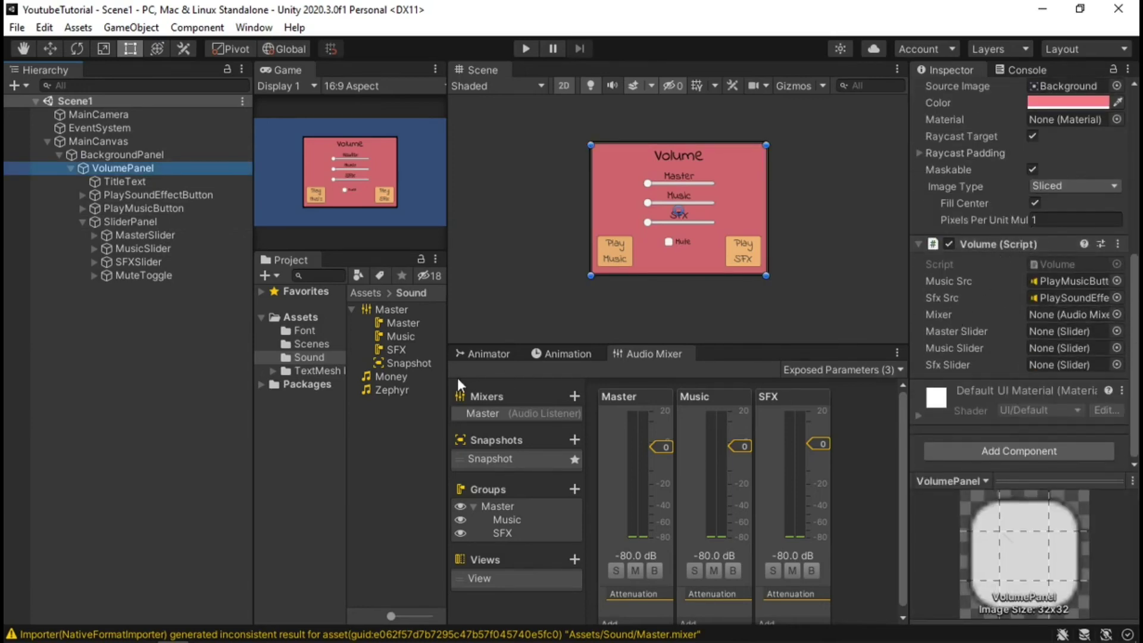
drag(388, 309, 1056, 311)
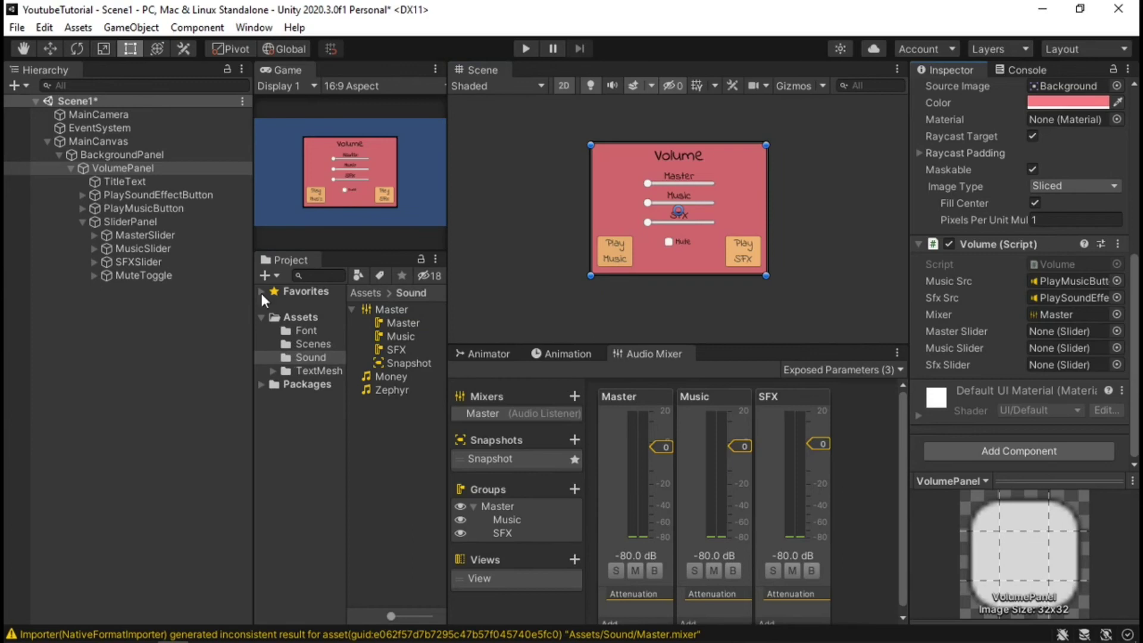
Assign MasterSlider, MusicSlider and SFXSlider to the matching slider fields of the Volume script and save the scene
drag(144, 238, 1054, 331)
drag(143, 248, 1048, 348)
drag(126, 262, 1053, 370)
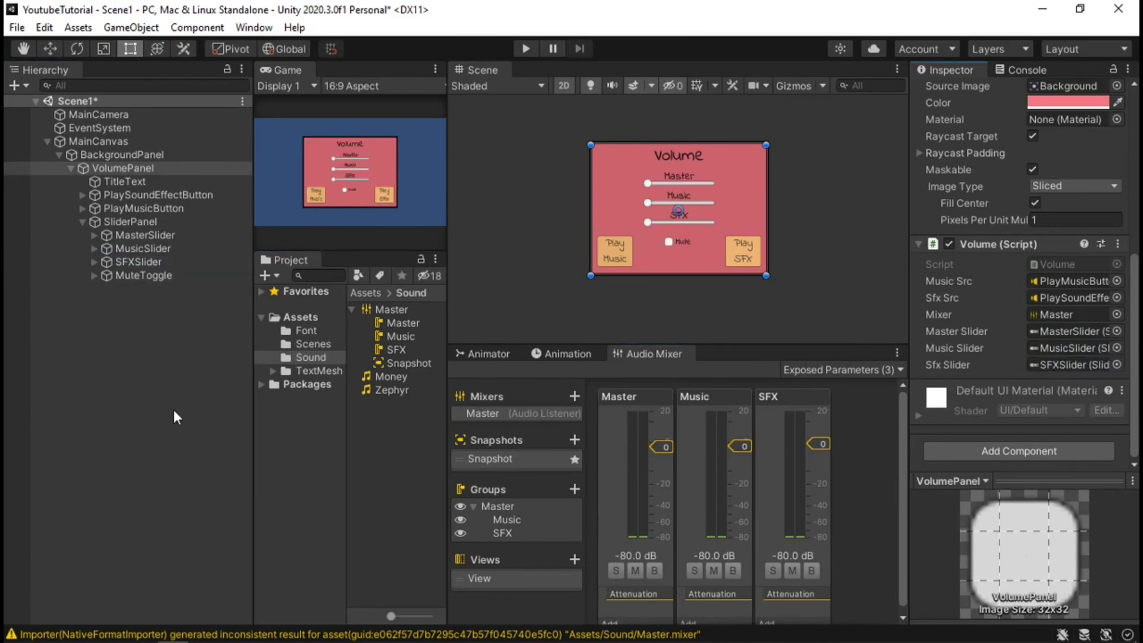
click(17, 27)
click(36, 106)
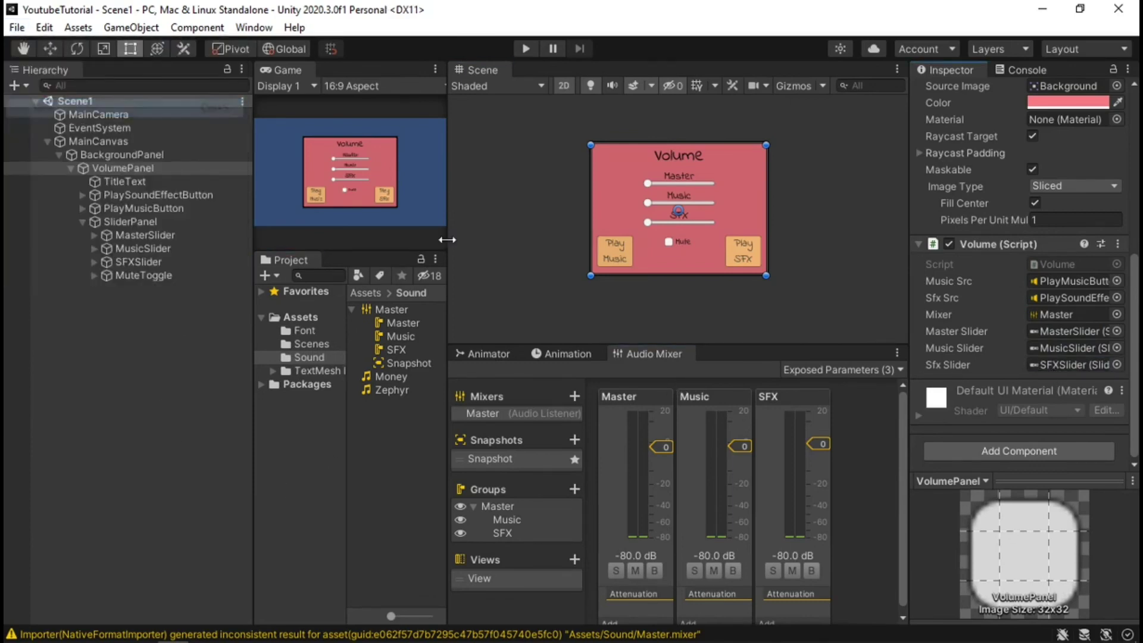
Add an On Value Changed event to MasterSlider that targets VolumePanel and calls the dynamic Volume.SetMasterVolume function
click(155, 237)
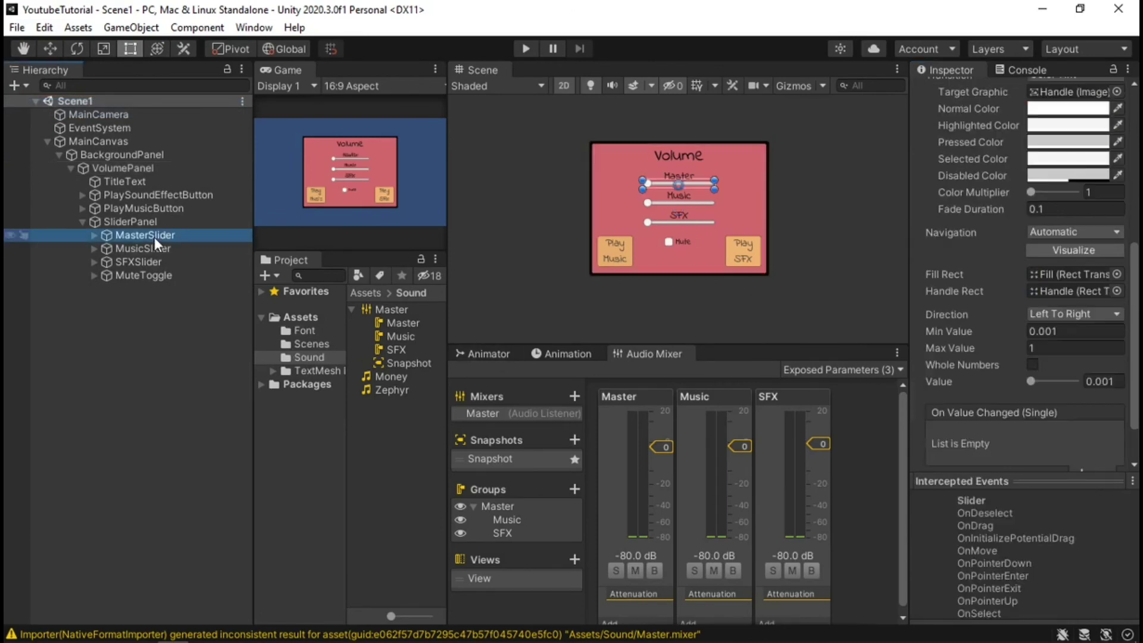
scroll(1002, 288, down, 2)
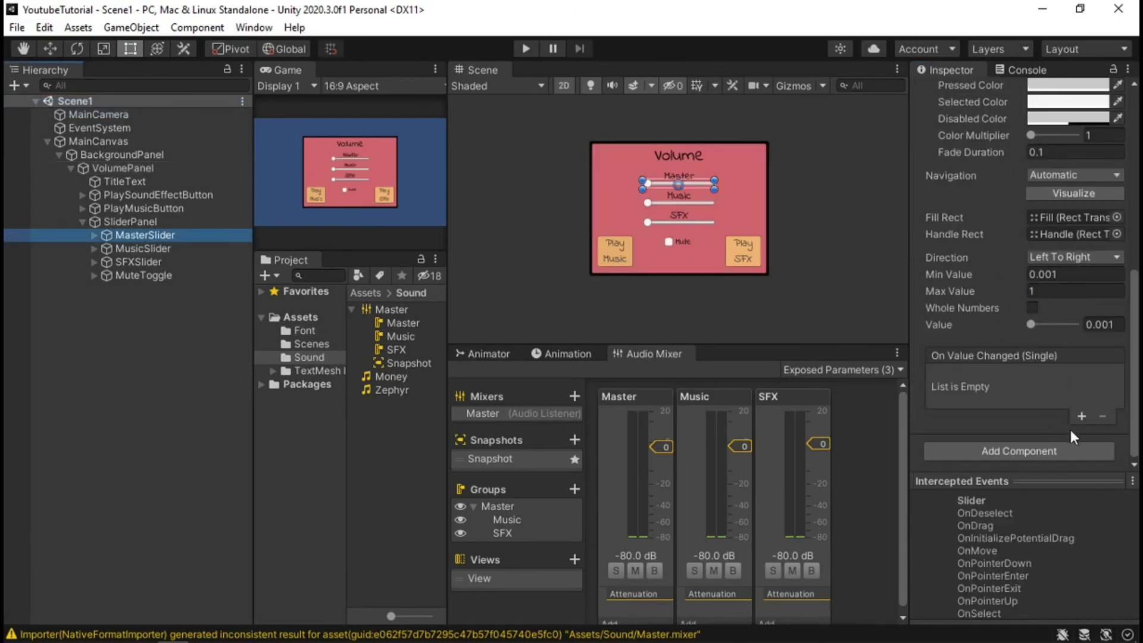
click(1081, 416)
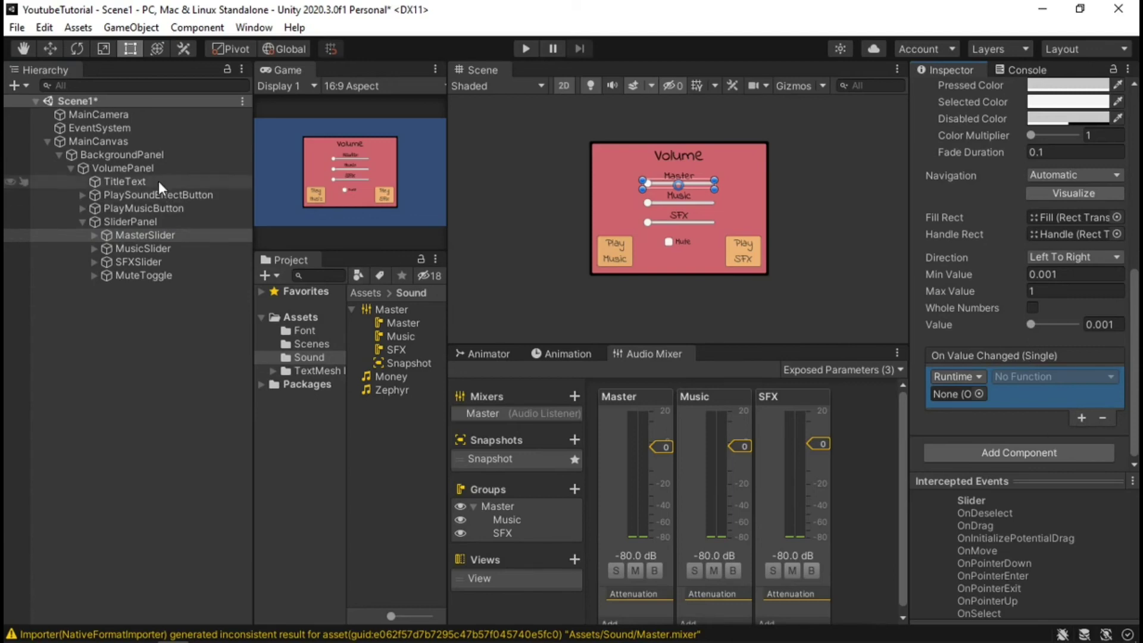
drag(156, 169, 960, 393)
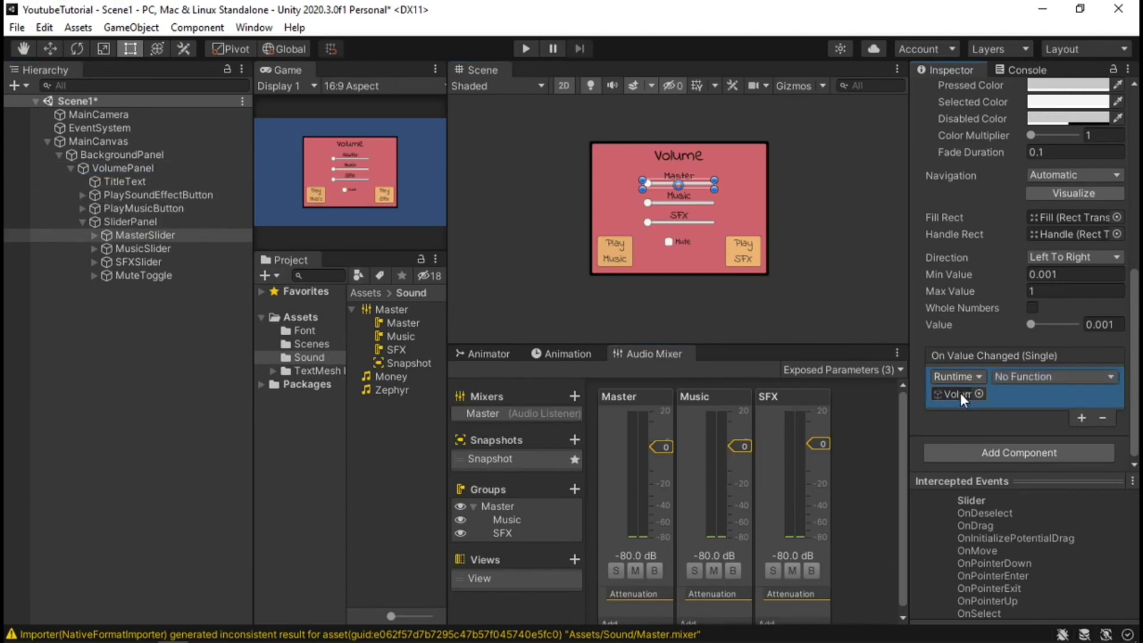
click(1040, 378)
mouse_move(1037, 494)
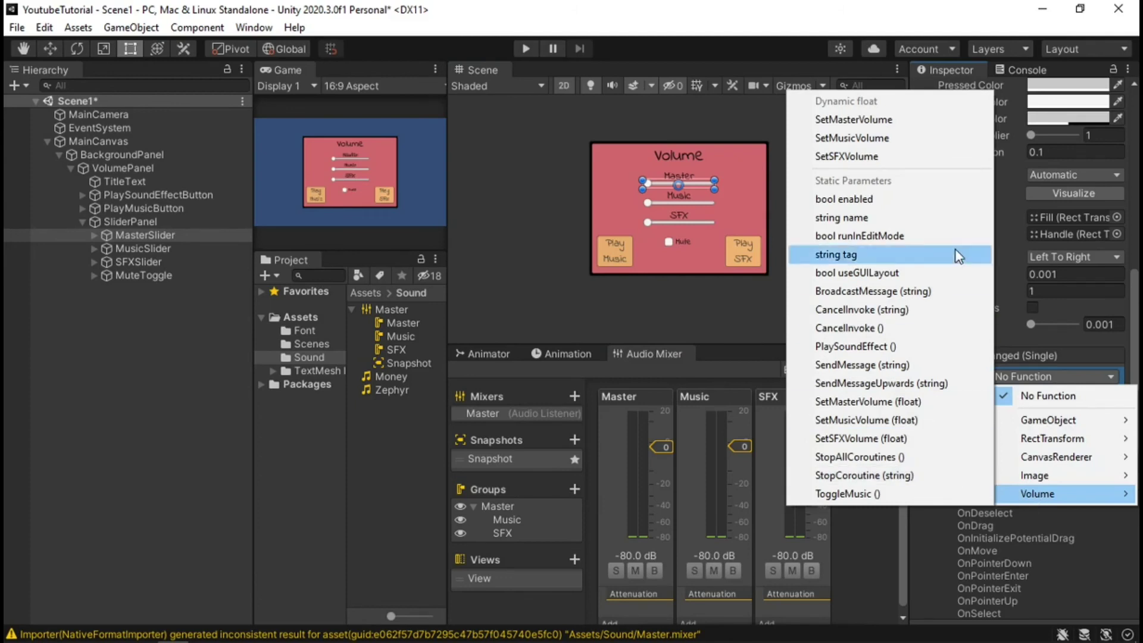
click(902, 121)
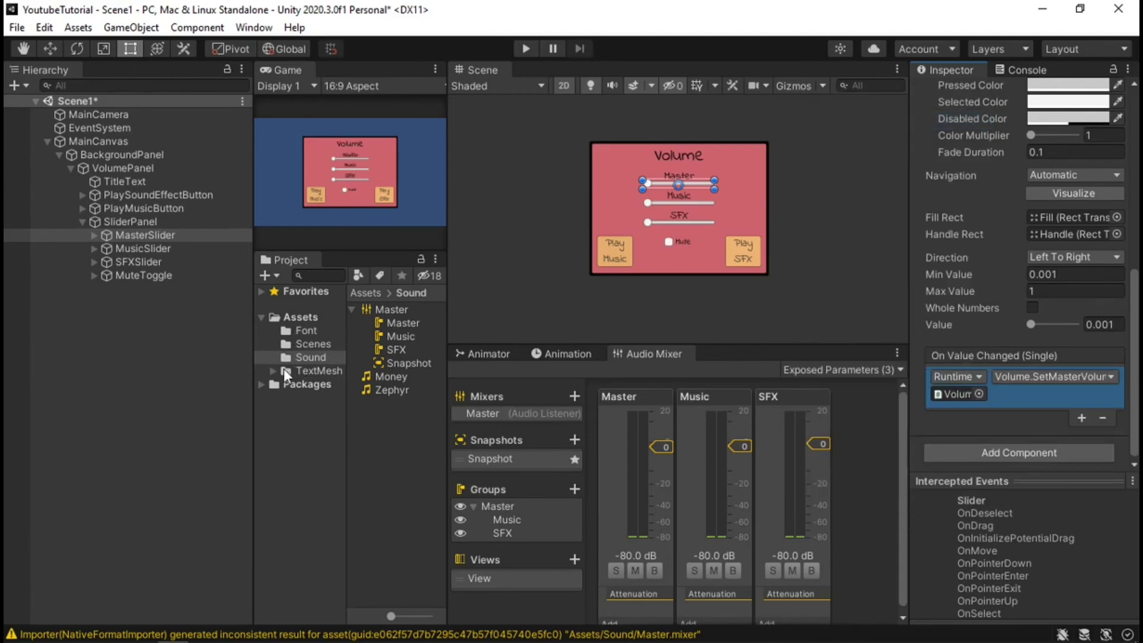
Add an On Value Changed event to MusicSlider that targets VolumePanel and calls the dynamic Volume.SetMusicVolume function
click(148, 249)
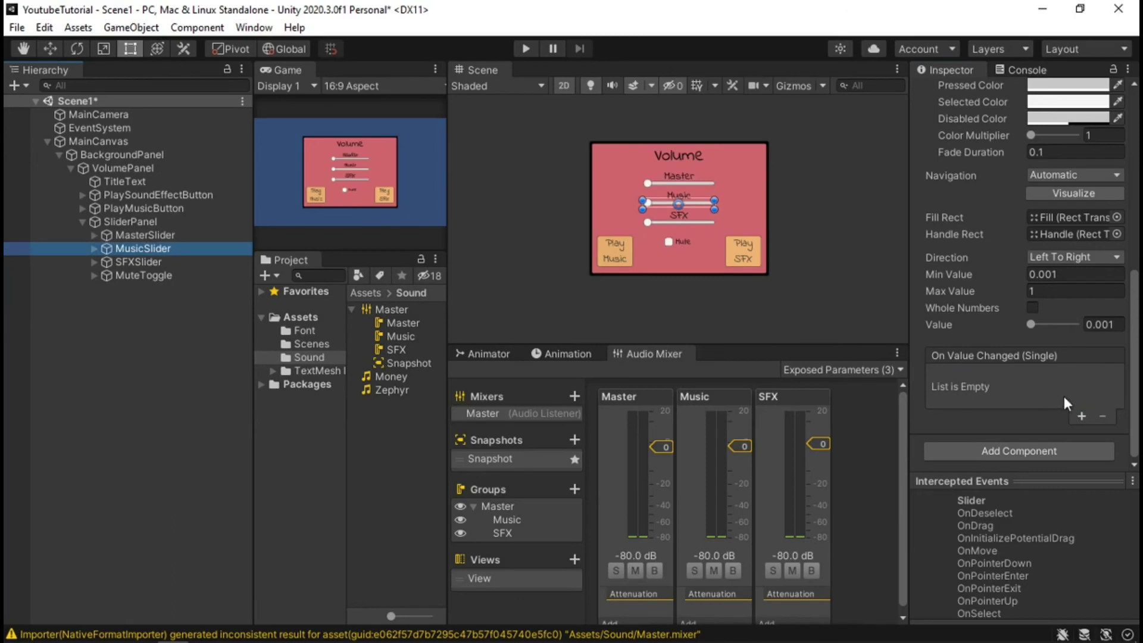
click(1082, 417)
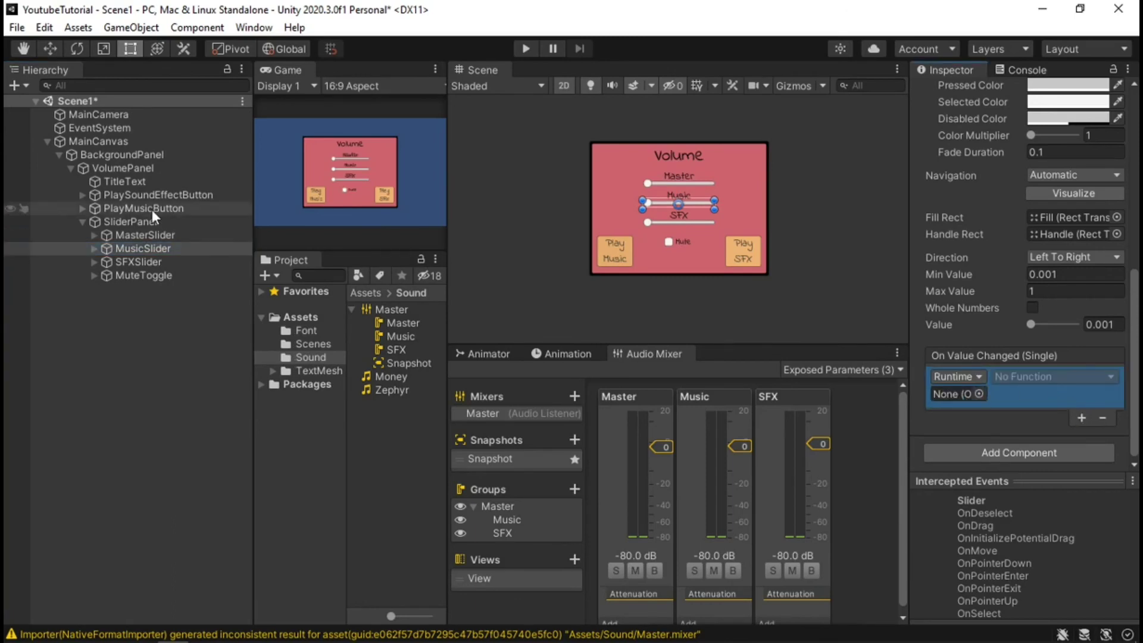
drag(122, 168, 935, 396)
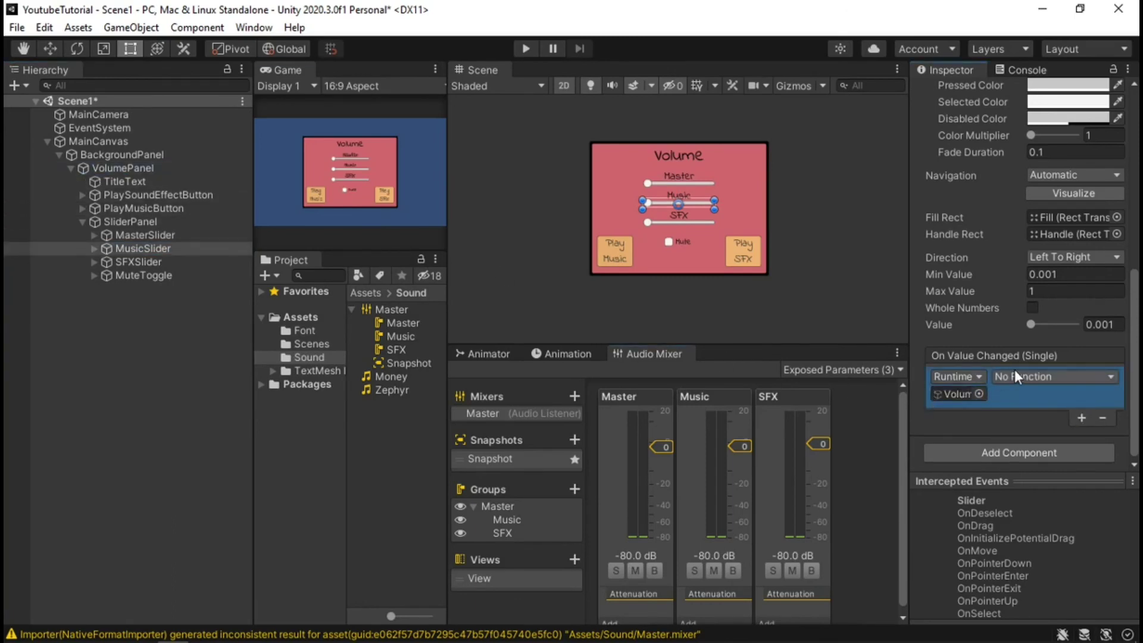
click(1017, 376)
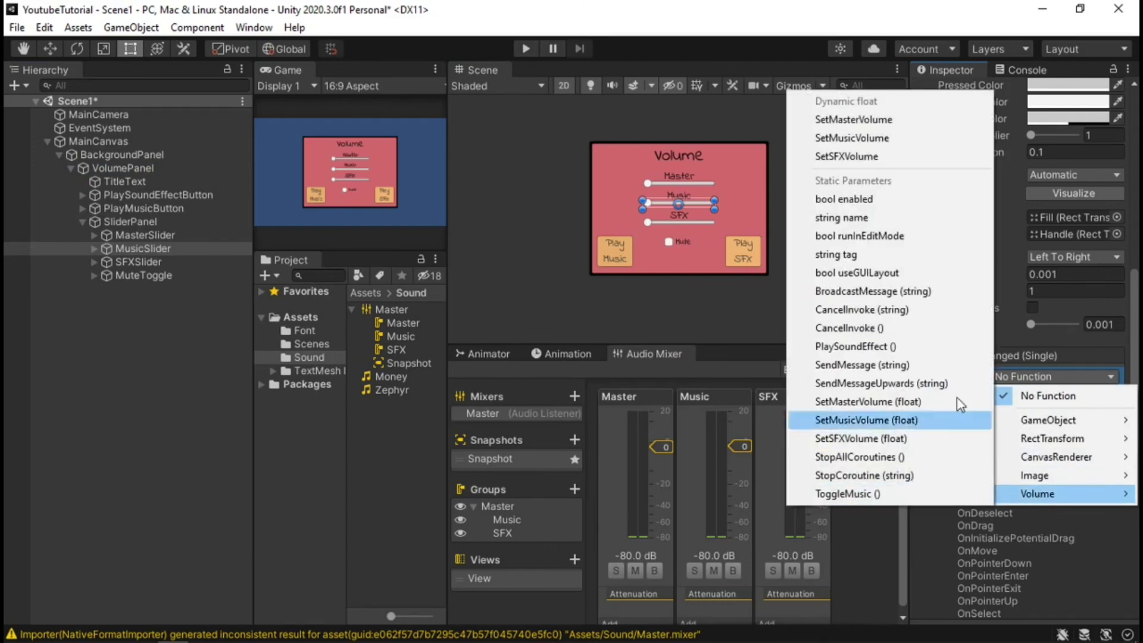
click(924, 142)
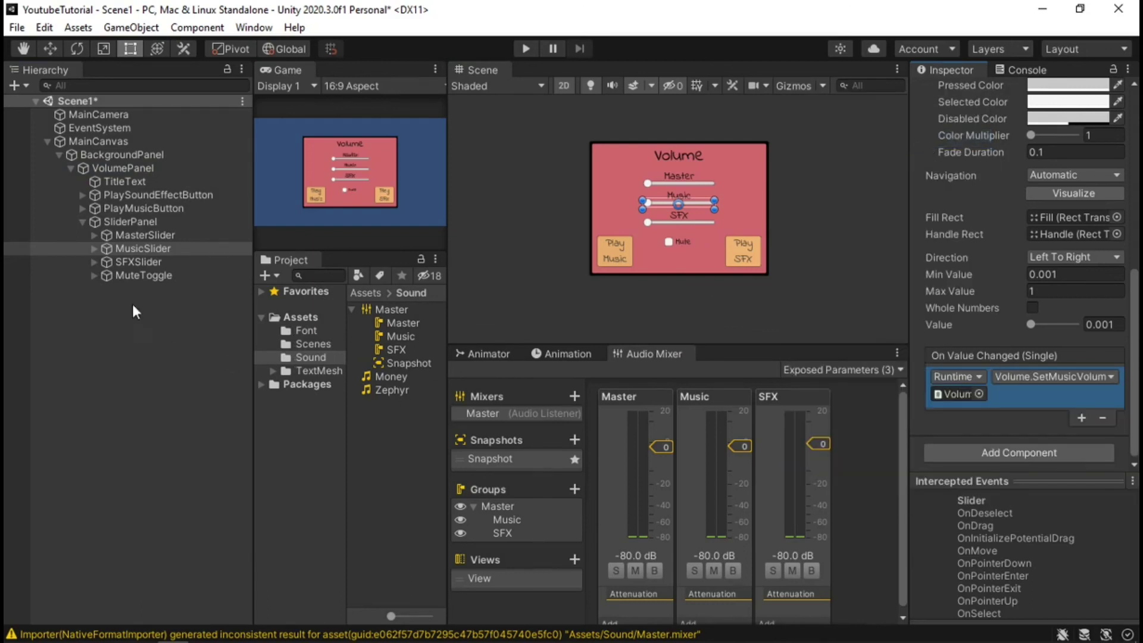
Add an On Value Changed event to SFXSlider that targets VolumePanel and calls the dynamic Volume.SetSFXVolume function
click(132, 261)
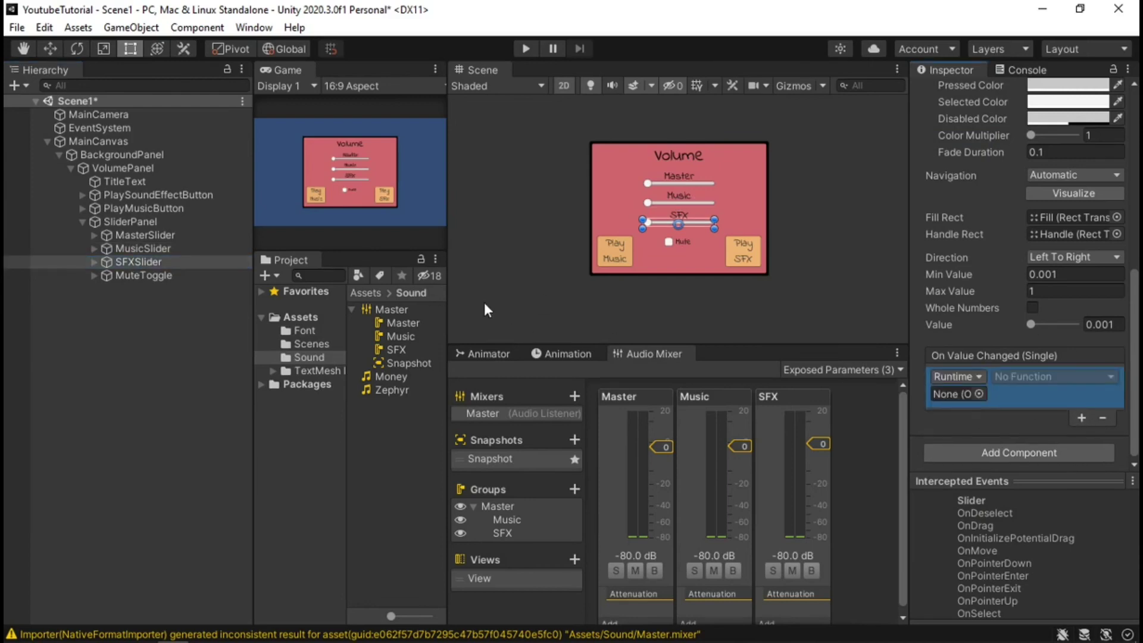
drag(158, 169, 957, 395)
click(1027, 378)
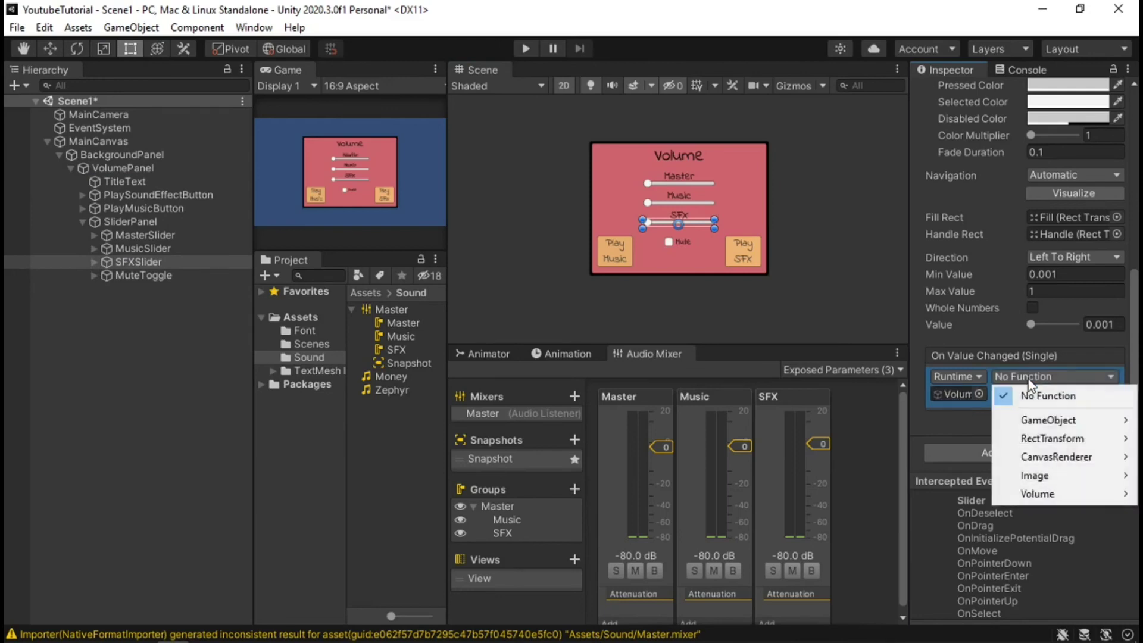
mouse_move(1027, 492)
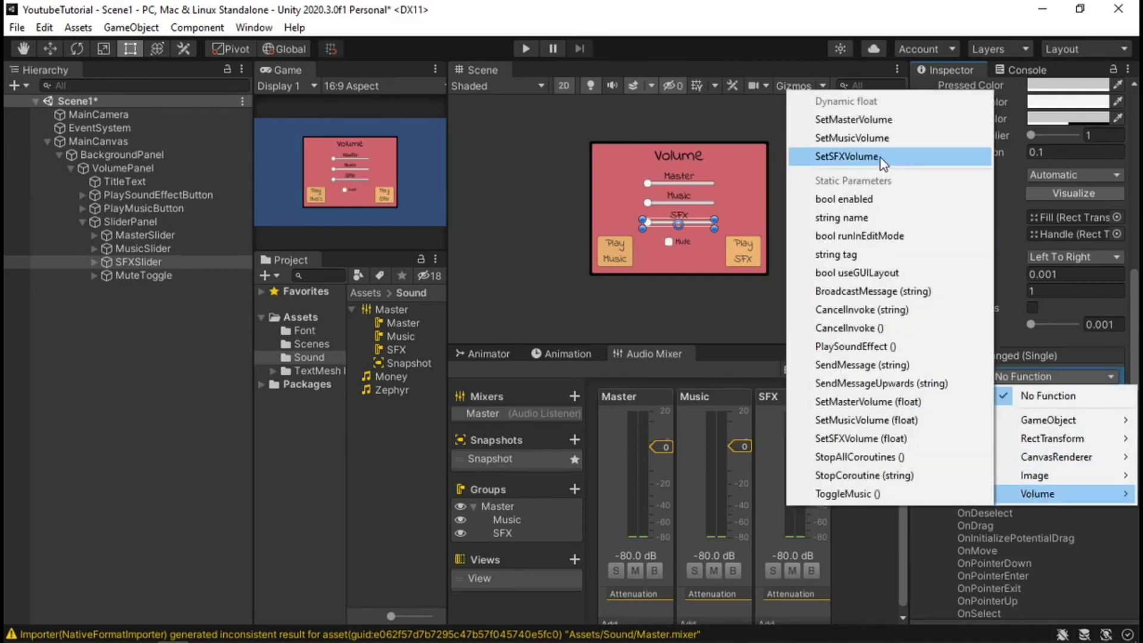
click(847, 156)
Check that MusicSlider's event uses the dynamic SetMusicVolume function, and save the scene
click(156, 248)
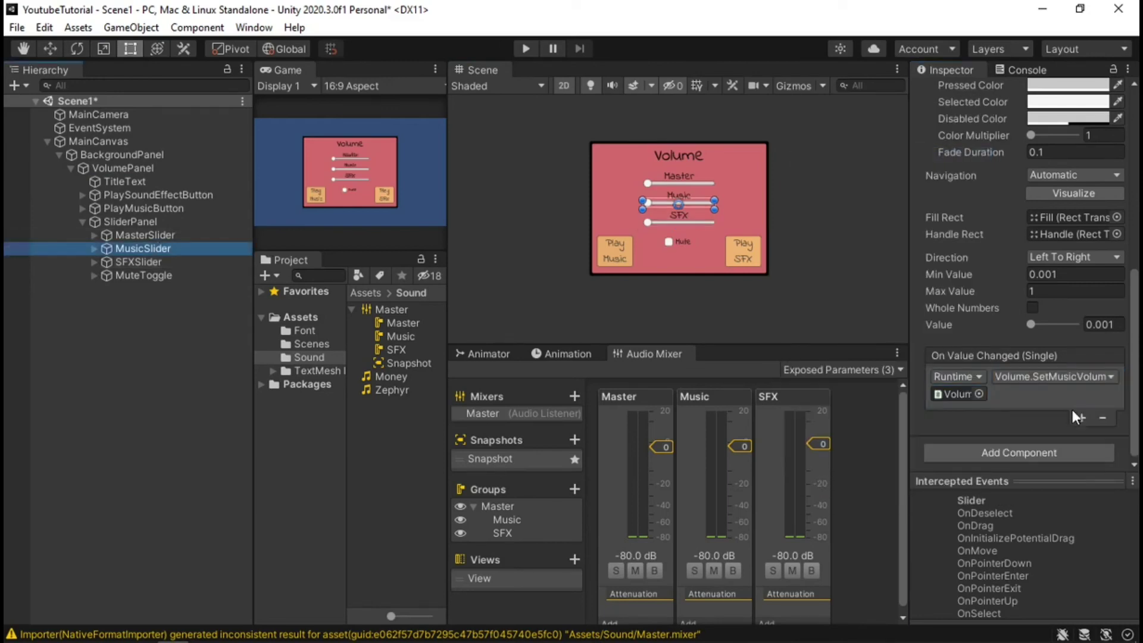
click(1079, 374)
mouse_move(1067, 499)
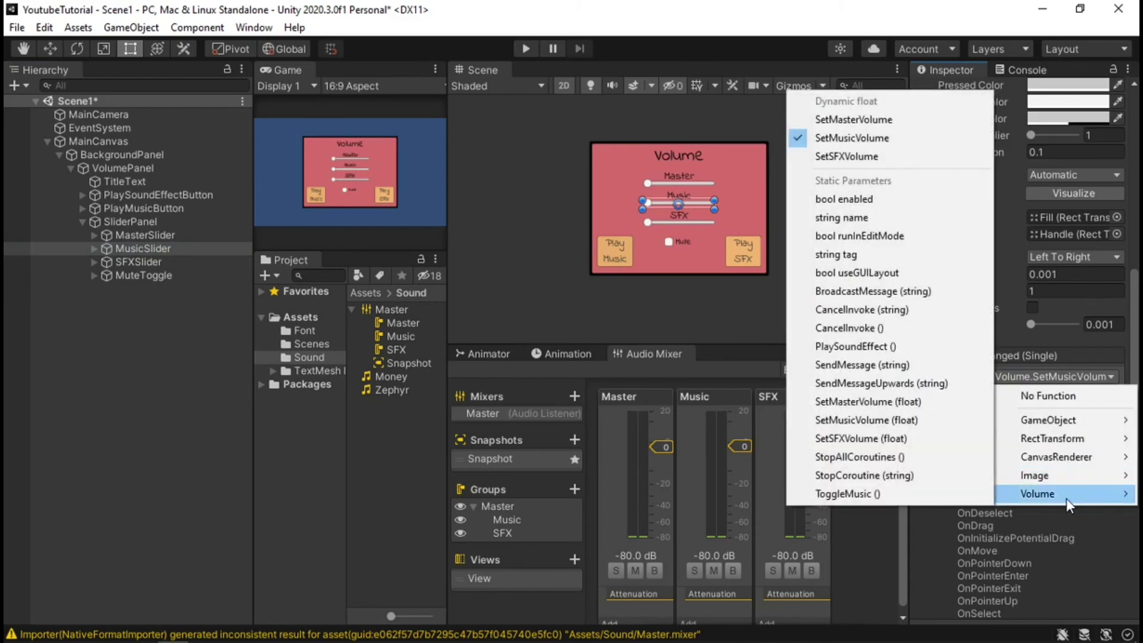
click(84, 530)
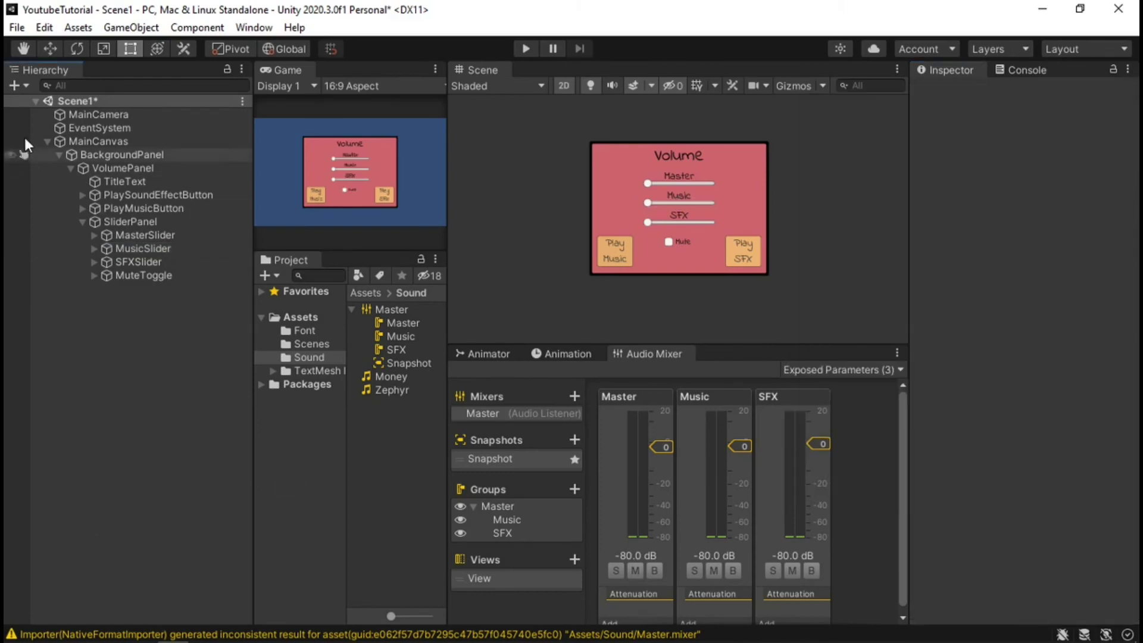
click(15, 29)
click(37, 109)
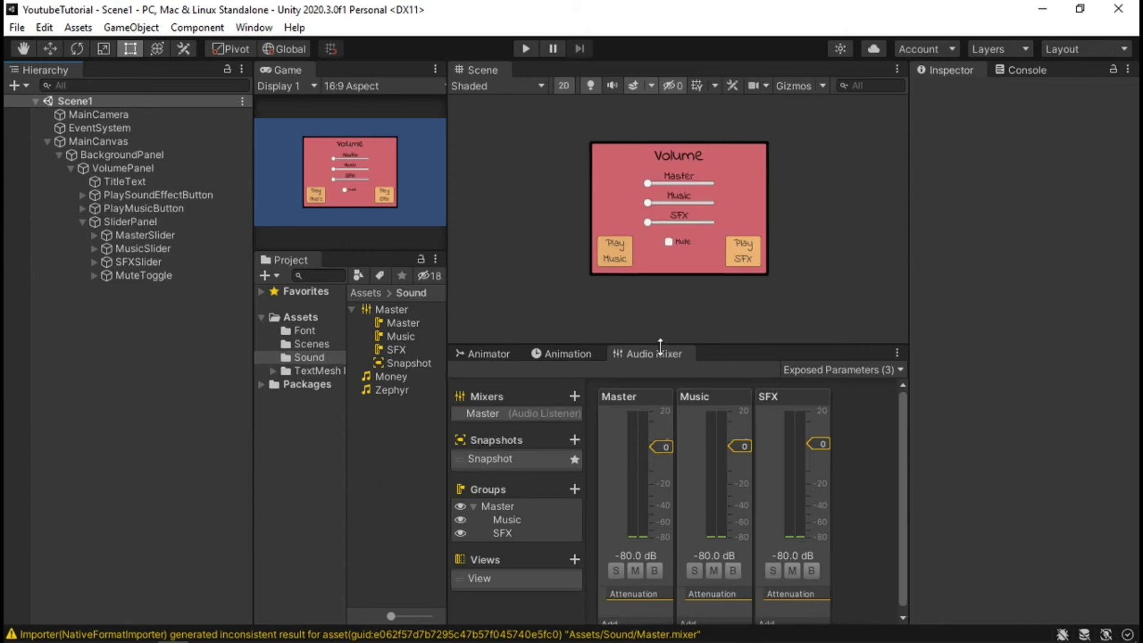
Run the scene, start the music and try out the Master, Music and SFX sliders while it plays
click(527, 50)
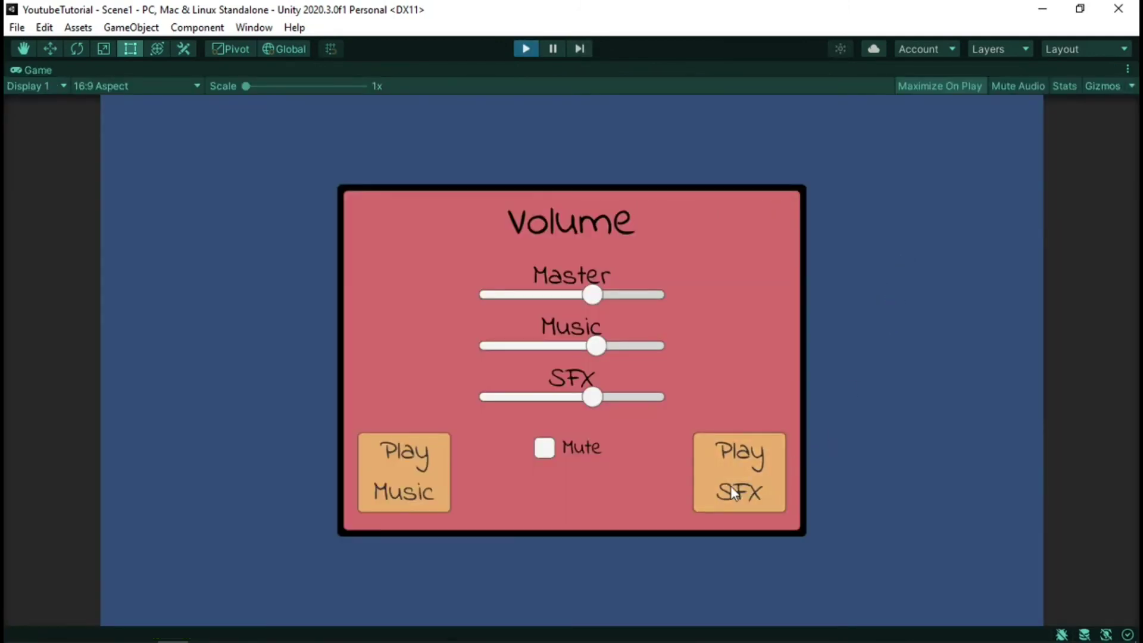
click(379, 483)
drag(592, 296, 597, 296)
drag(477, 316, 460, 315)
drag(490, 292, 563, 296)
drag(579, 345, 592, 347)
mouse_move(592, 398)
mouse_down()
mouse_move(509, 405)
mouse_move(658, 402)
mouse_move(591, 398)
mouse_up()
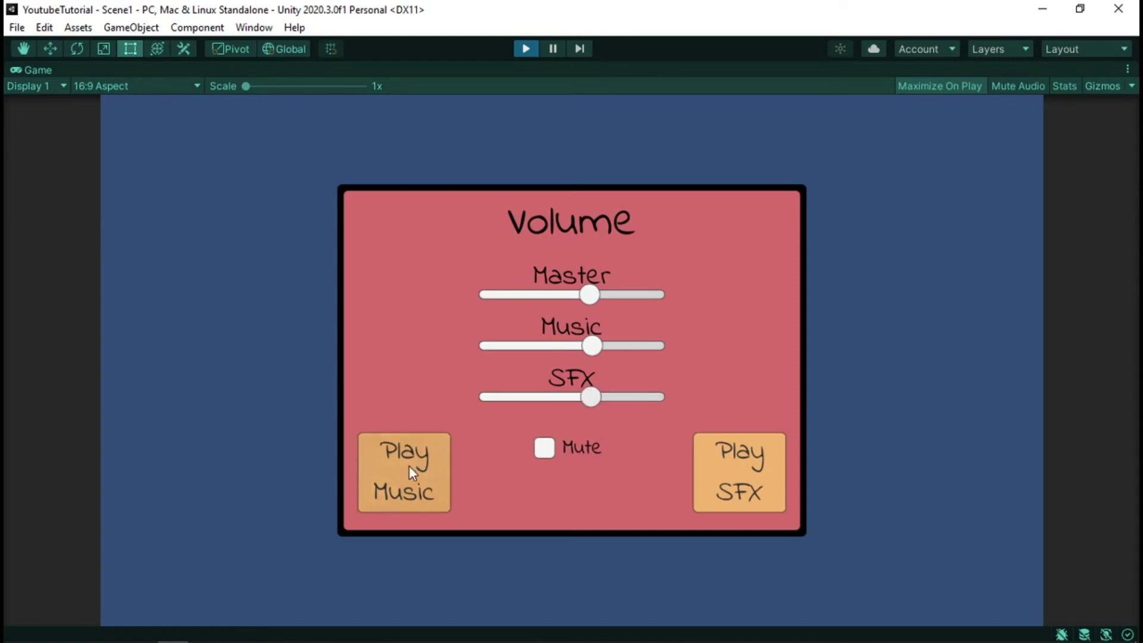
Play the sound effect and test it with the Master slider at high and low levels
click(743, 473)
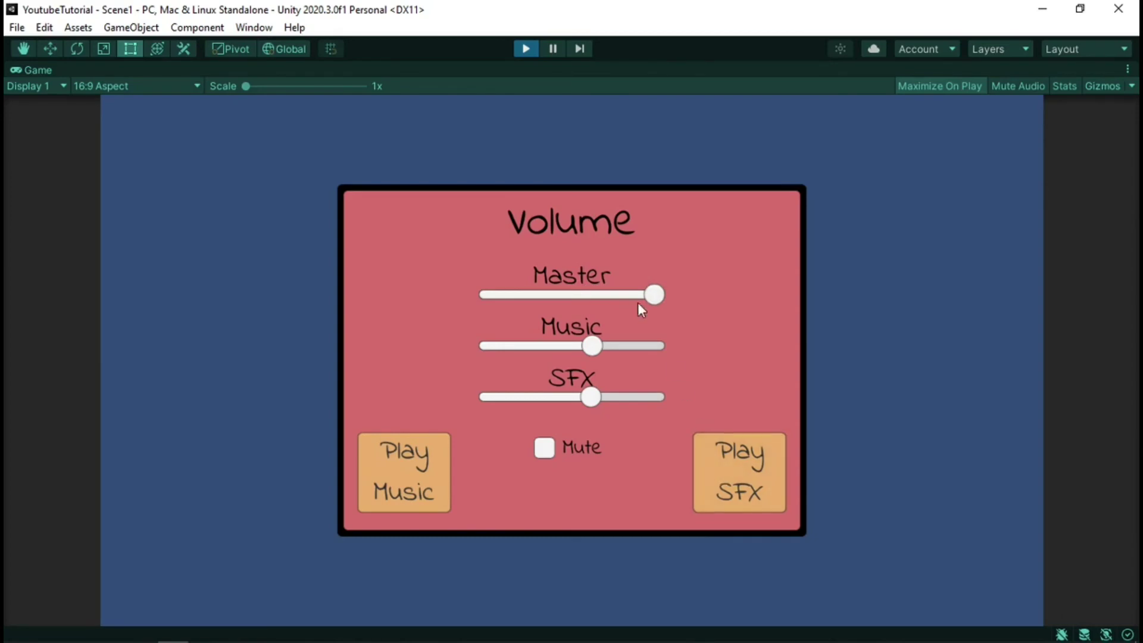
drag(551, 295, 502, 295)
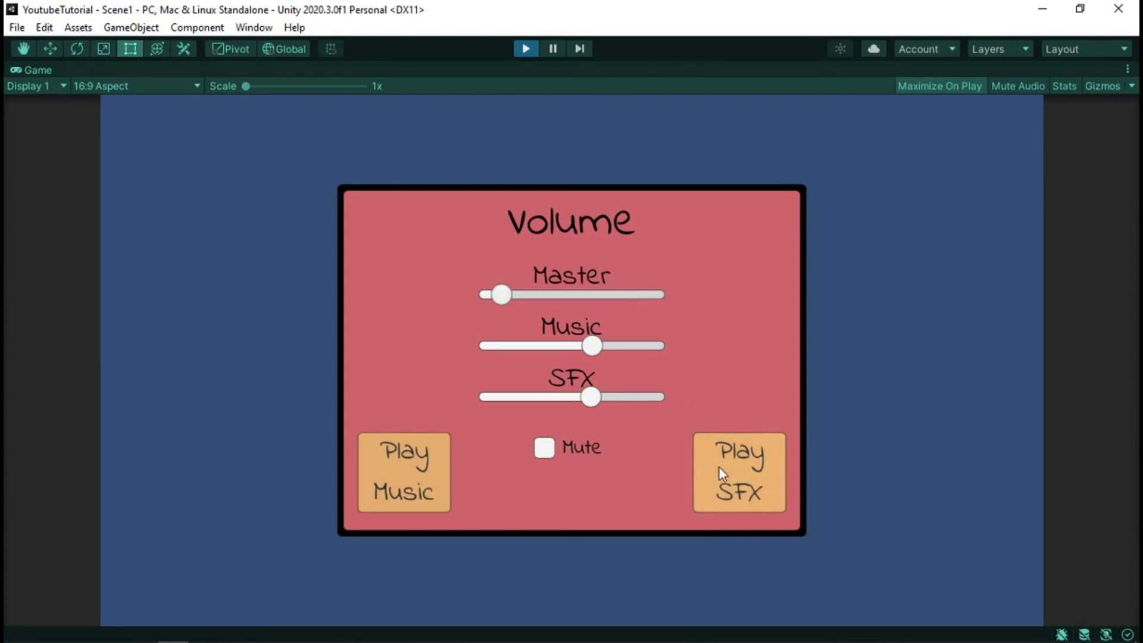
drag(503, 293, 504, 292)
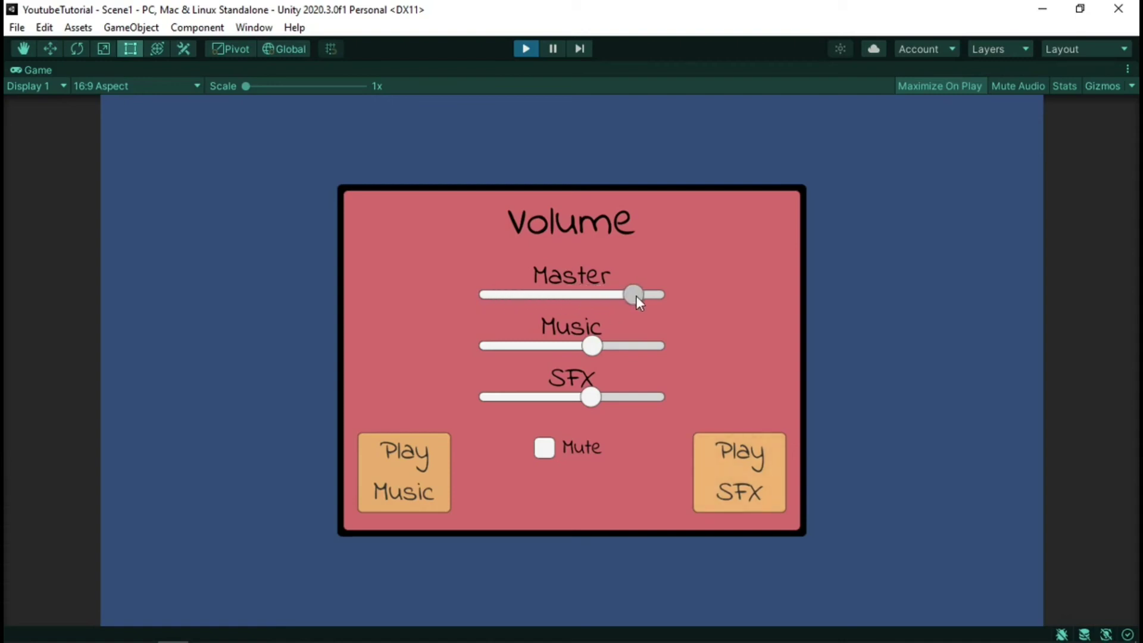
Test the sound effect with the SFX slider near its minimum and at its maximum
drag(591, 397, 493, 397)
click(722, 472)
drag(502, 398, 621, 413)
click(722, 469)
Play the sound effect at different Music slider levels, return all three sliders to about the middle, and stop the scene
drag(599, 347, 574, 348)
click(741, 479)
click(737, 462)
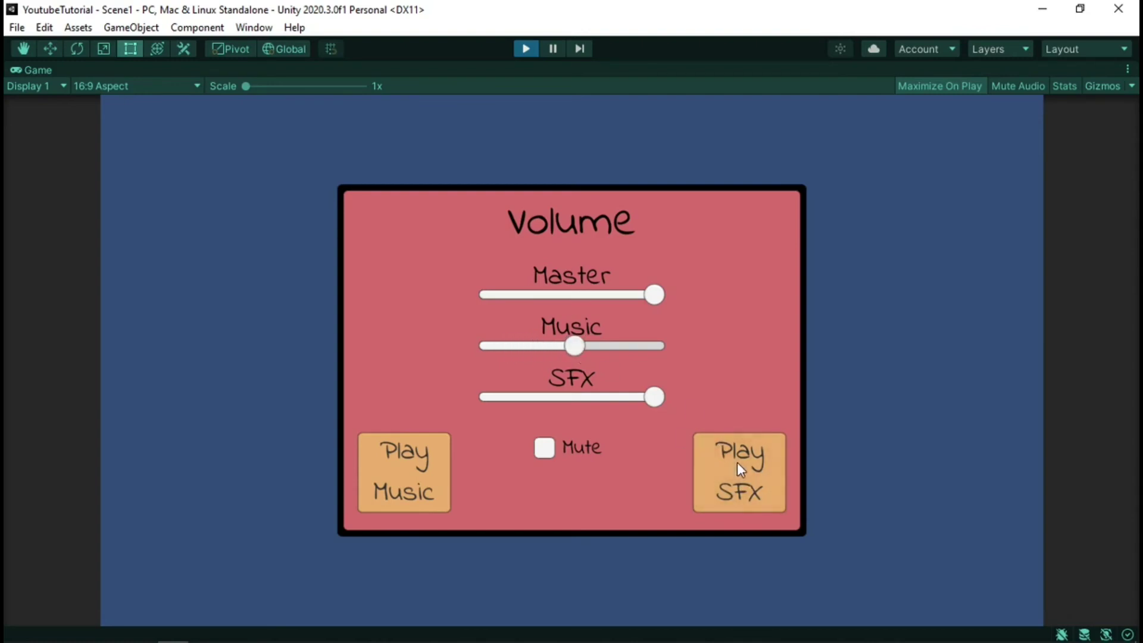
click(715, 443)
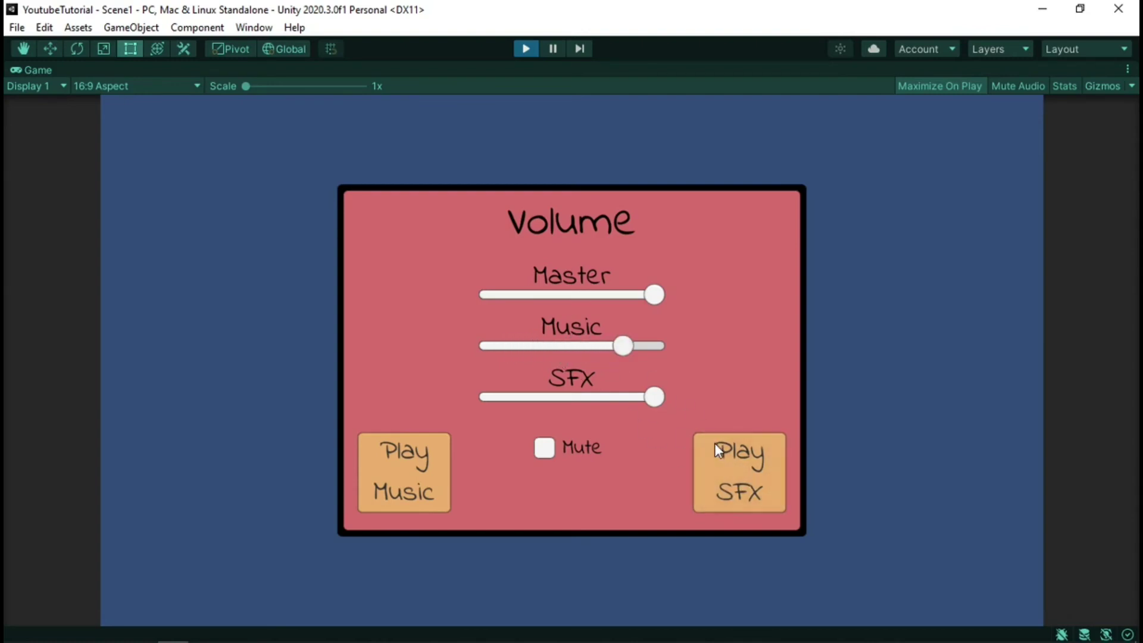
drag(655, 303, 576, 294)
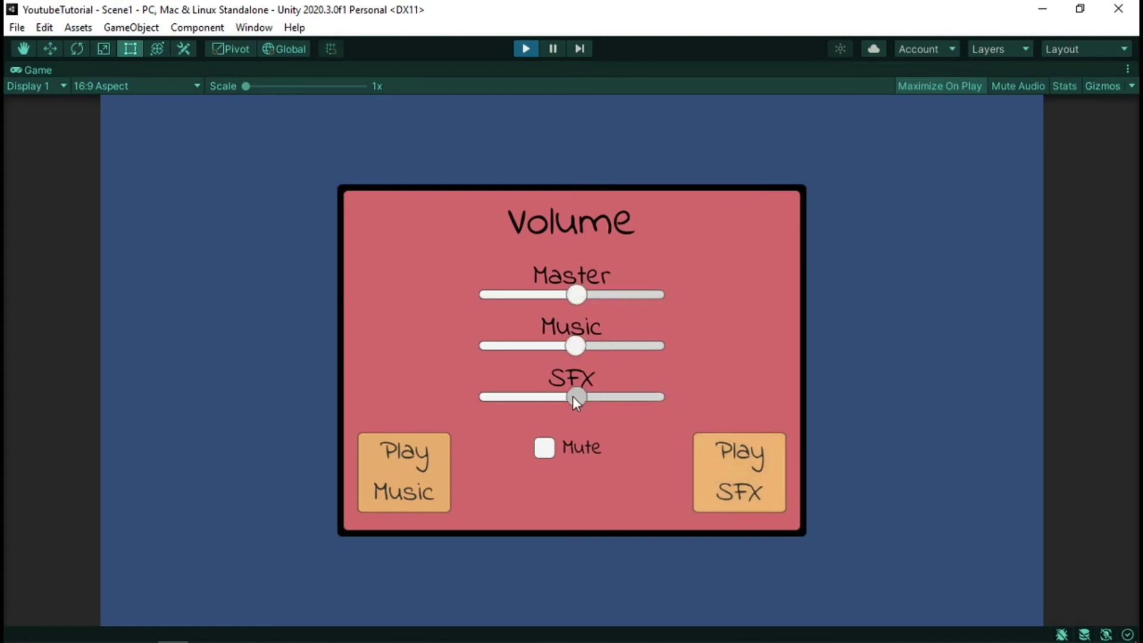
click(525, 49)
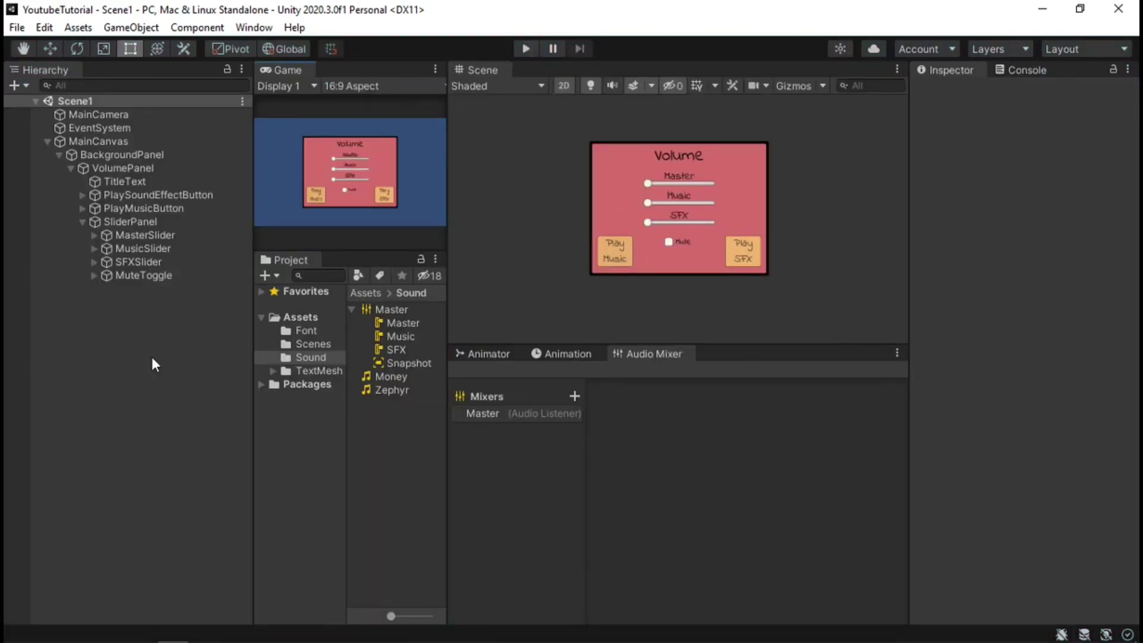
Make sure MuteToggle's Is On option is unchecked and save the scene
click(152, 278)
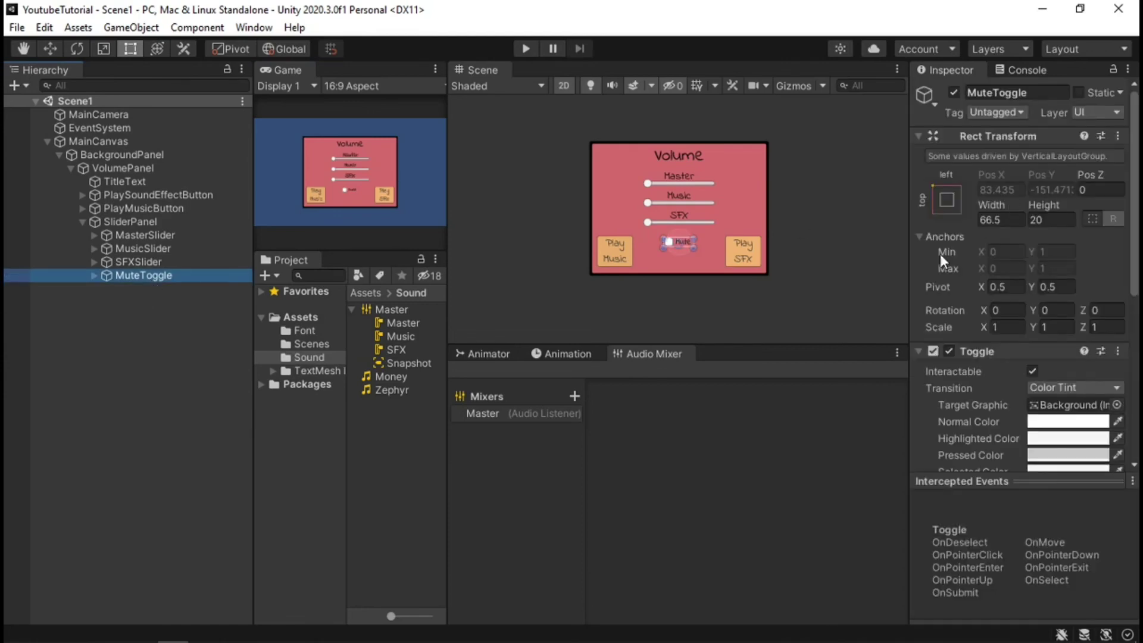
scroll(959, 244, down, 5)
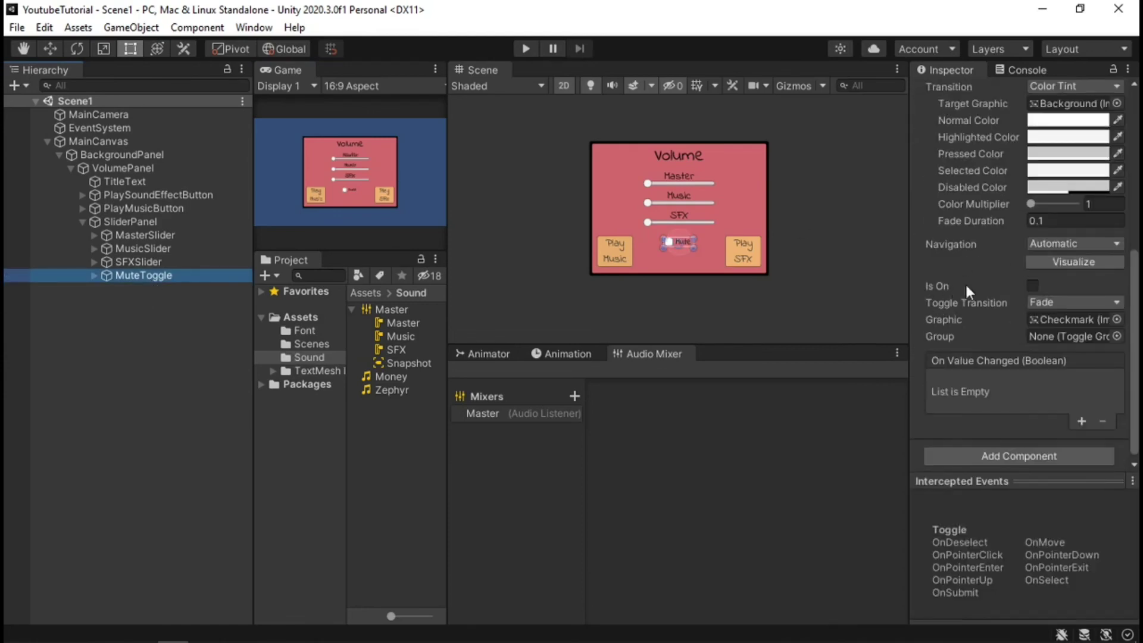
click(1033, 286)
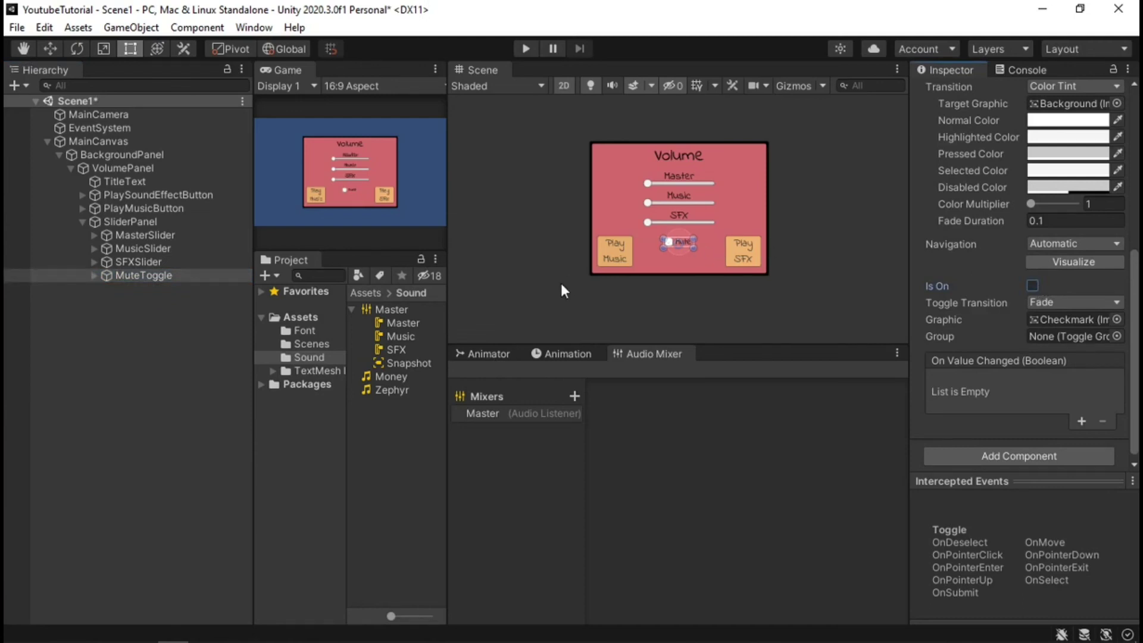
click(140, 369)
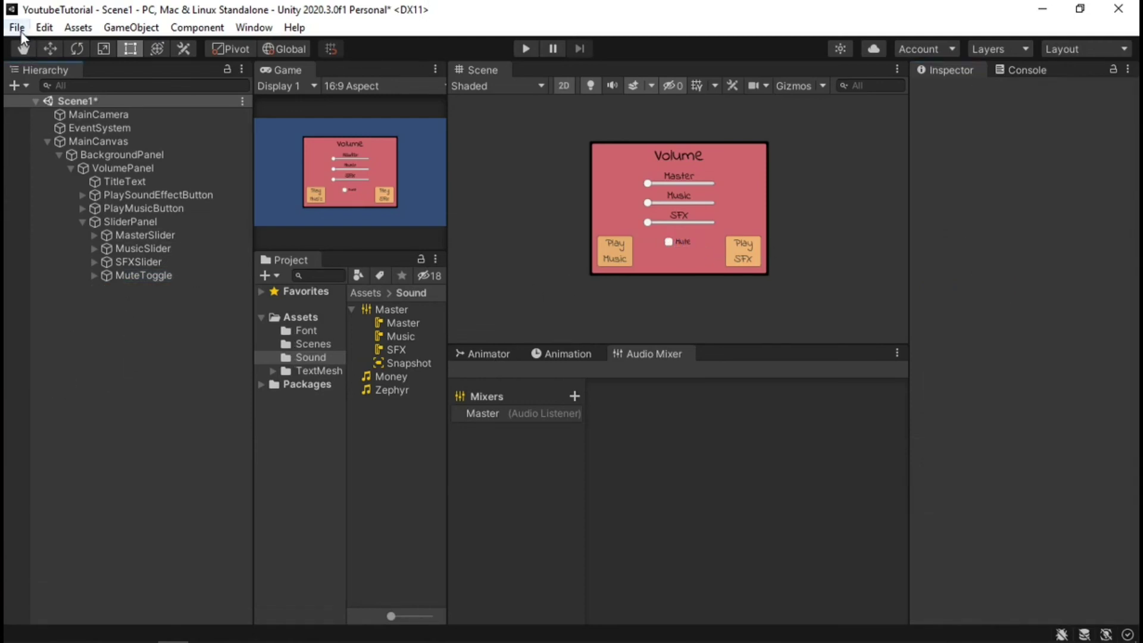
click(17, 27)
click(57, 108)
Open VolumePanel's Volume script for editing in Visual Studio, at the empty line below the SetSFXVolume method
click(140, 169)
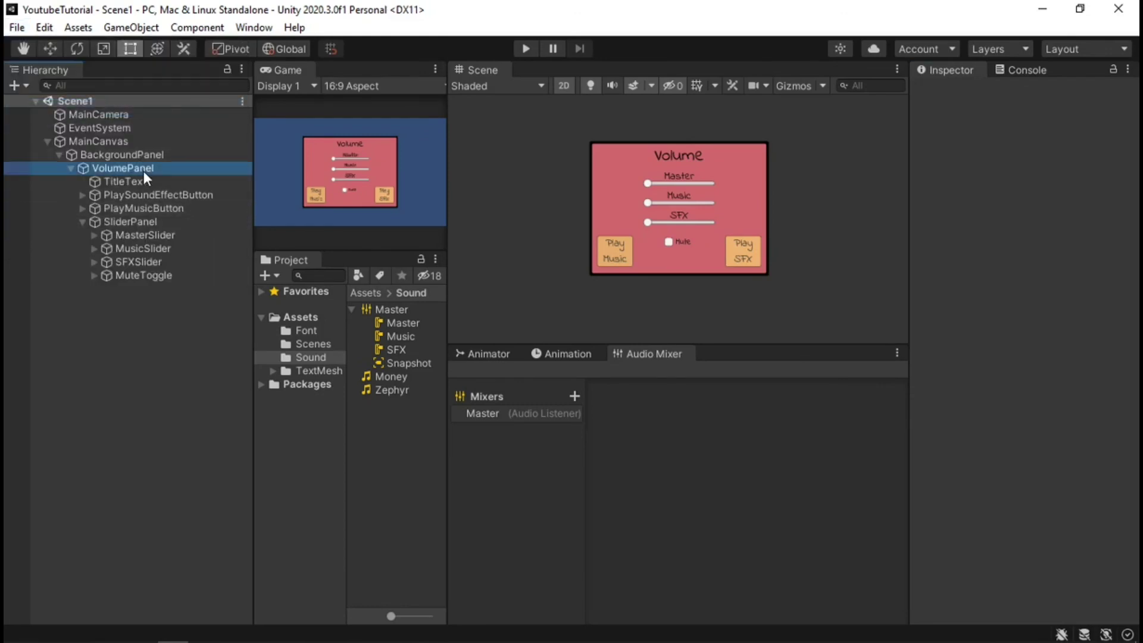
scroll(1064, 291, down, 5)
right_click(952, 246)
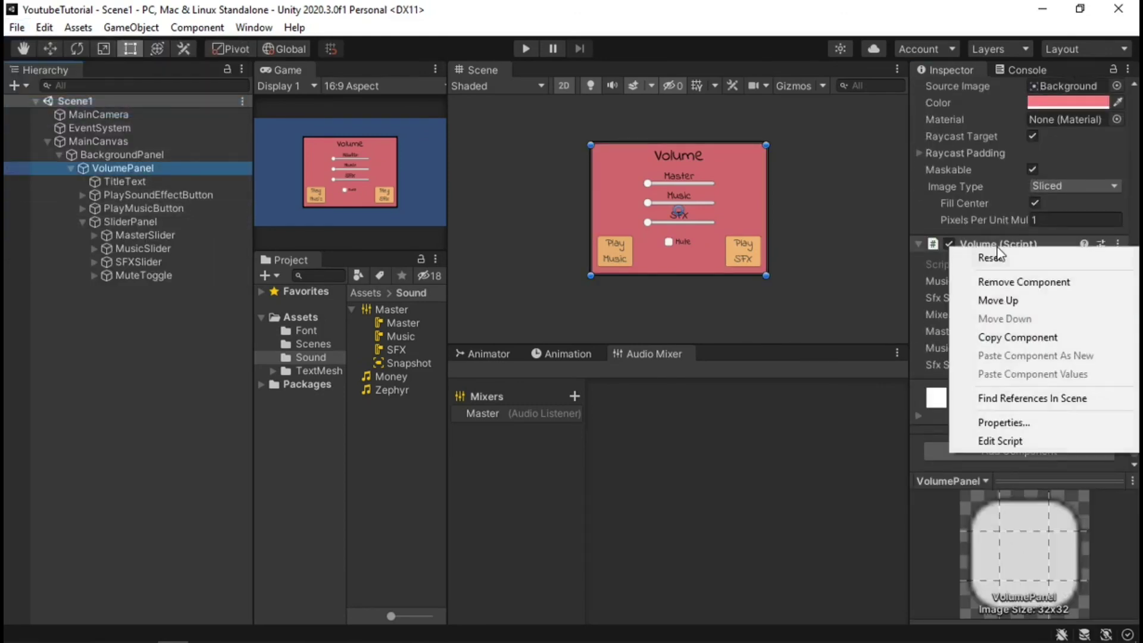
click(1006, 440)
scroll(452, 345, down, 12)
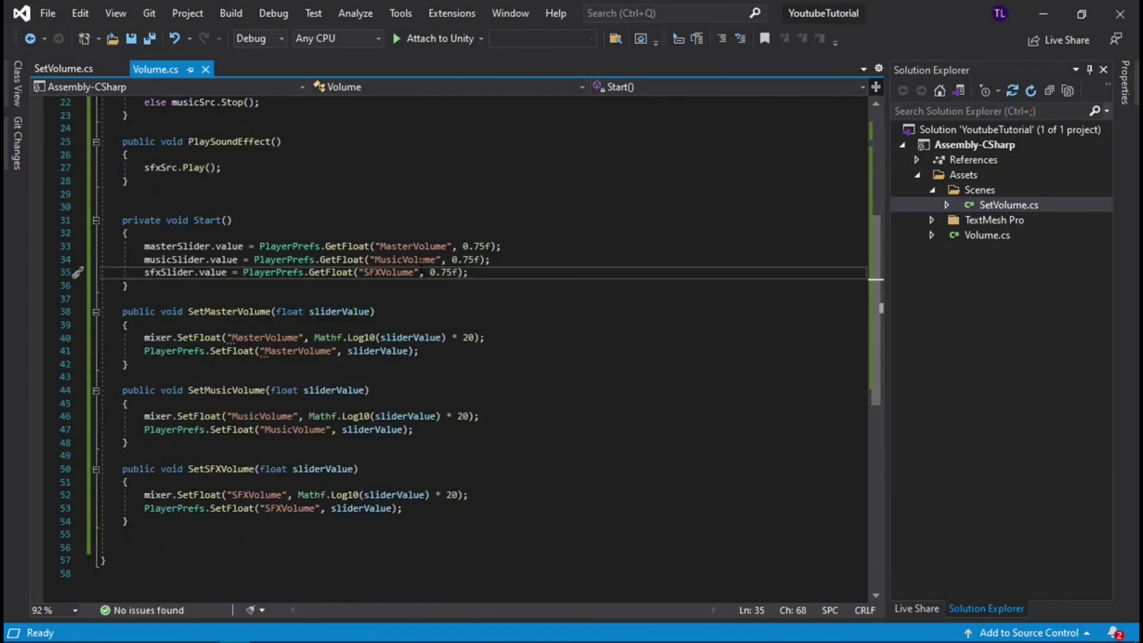
click(189, 350)
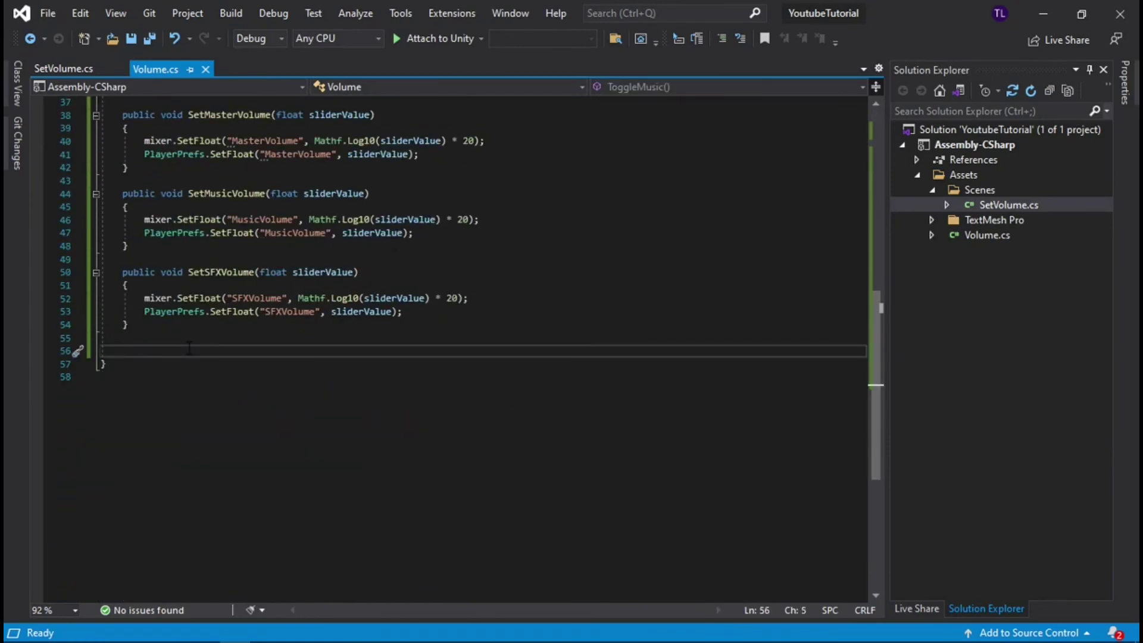
Add an empty public void method ToggleMuteVolume with a bool parameter isMuted below SetSFXVolume, and place the cursor inside its body
text(publi)
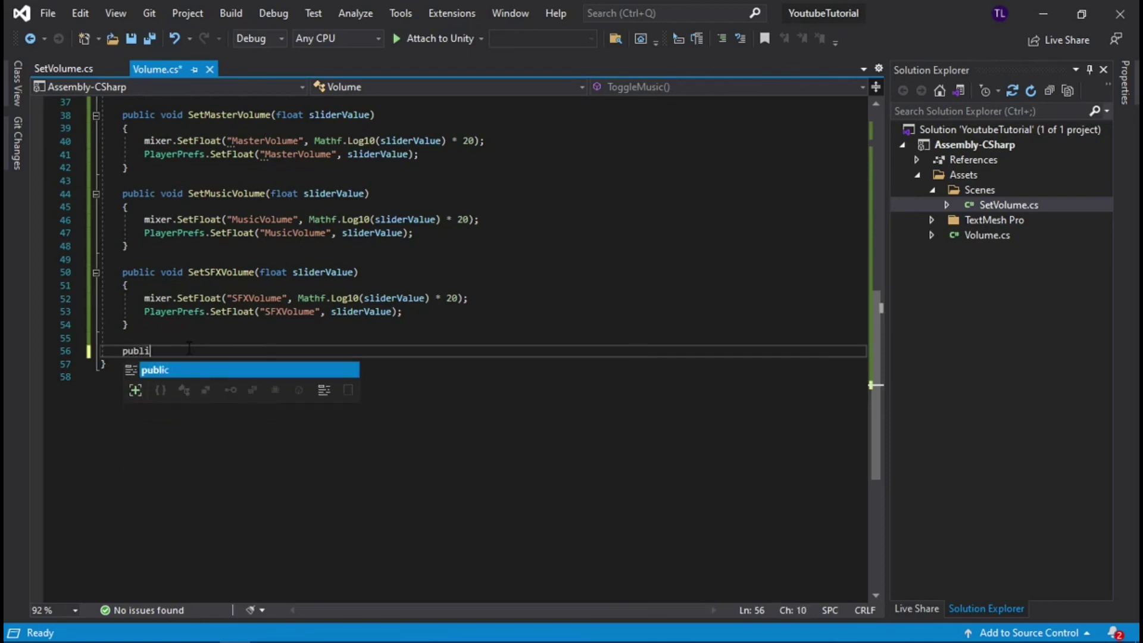
text(c void )
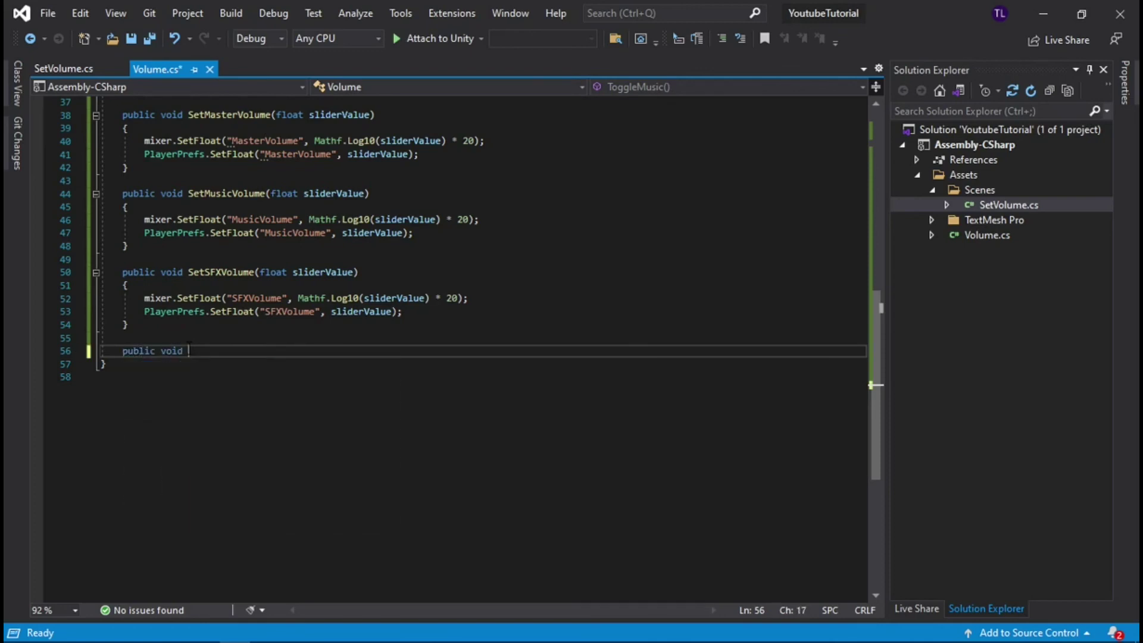
text(ToggleMute)
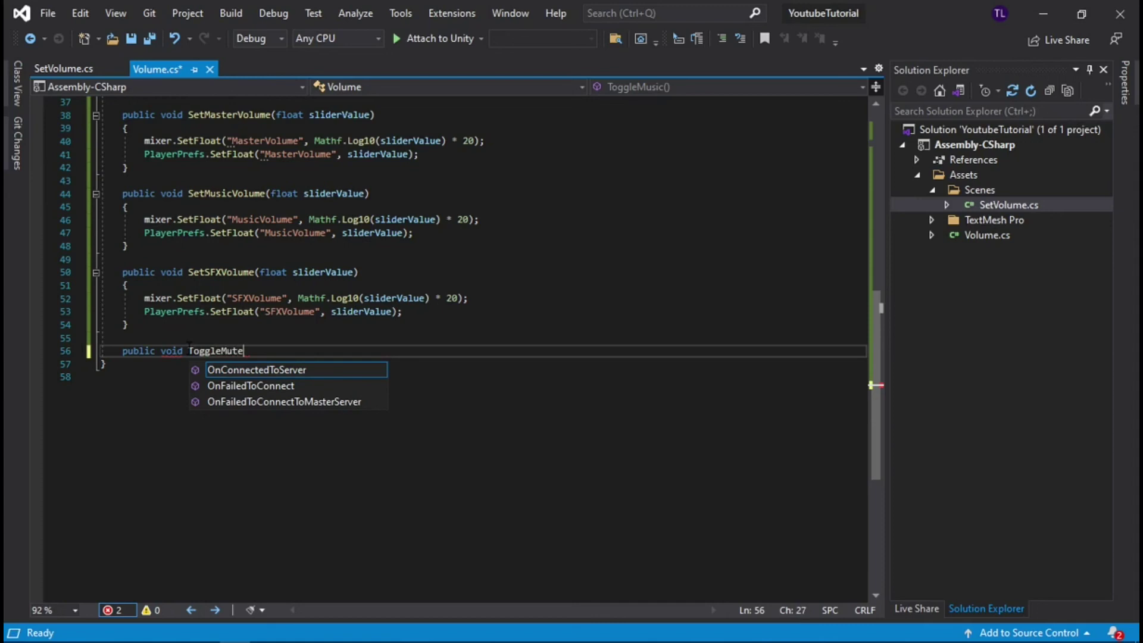
text(Volume)
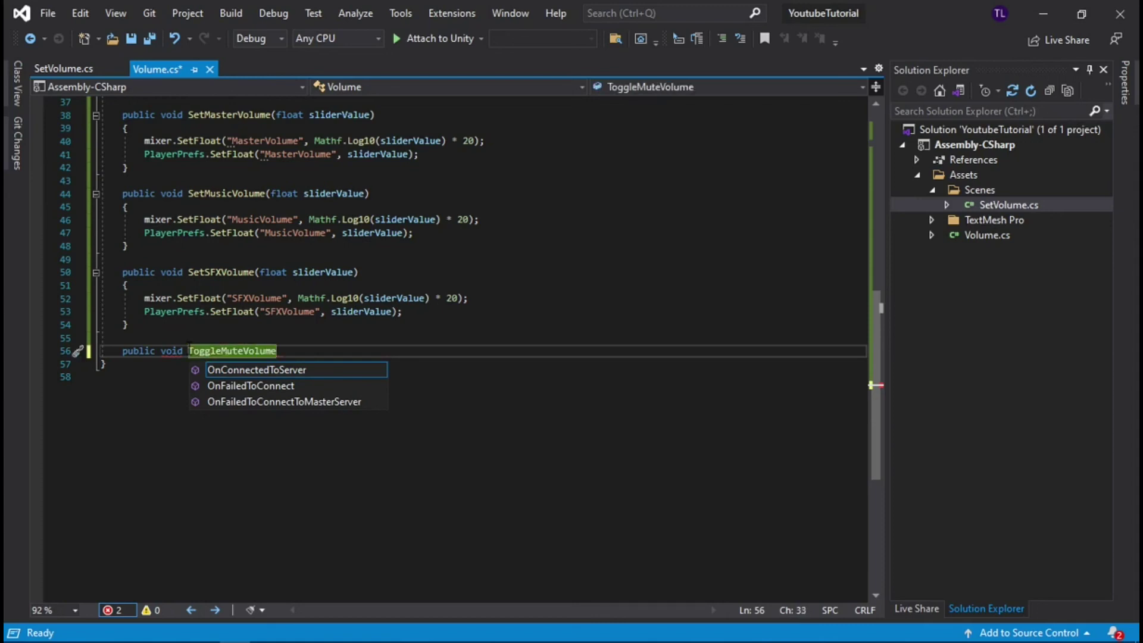
text(() {)
key(Return)
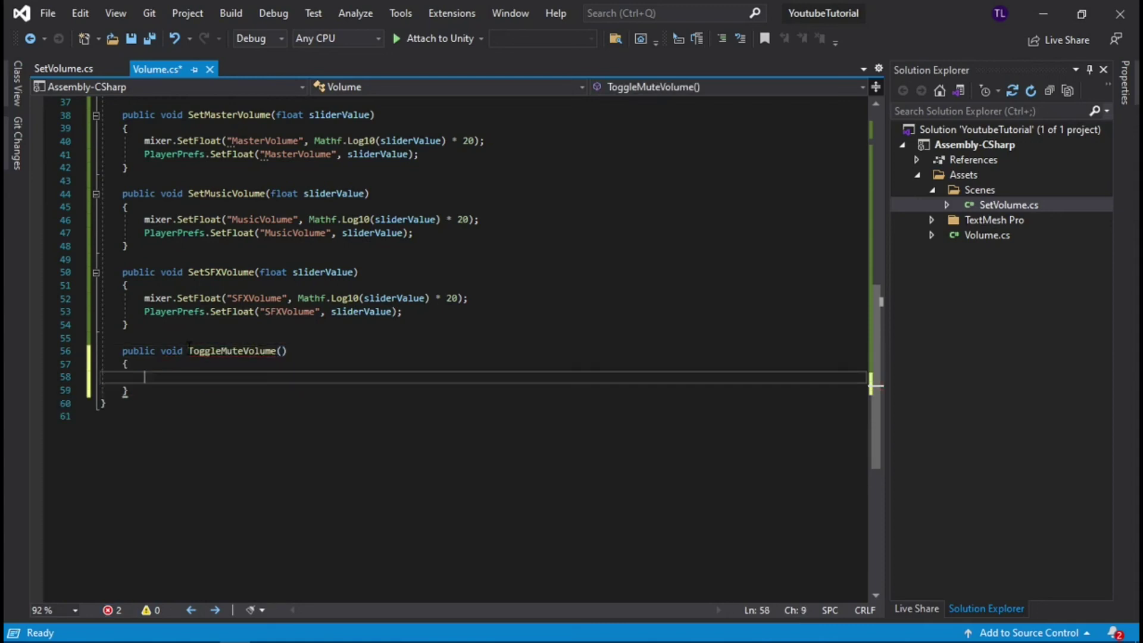
text(bool i)
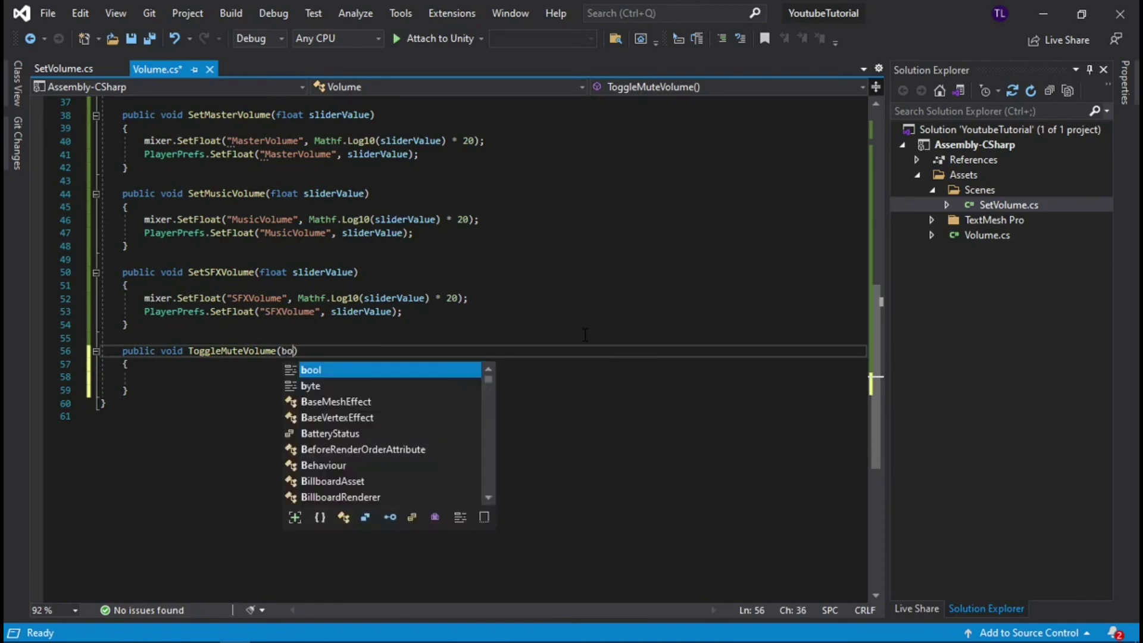
text(sMuted)
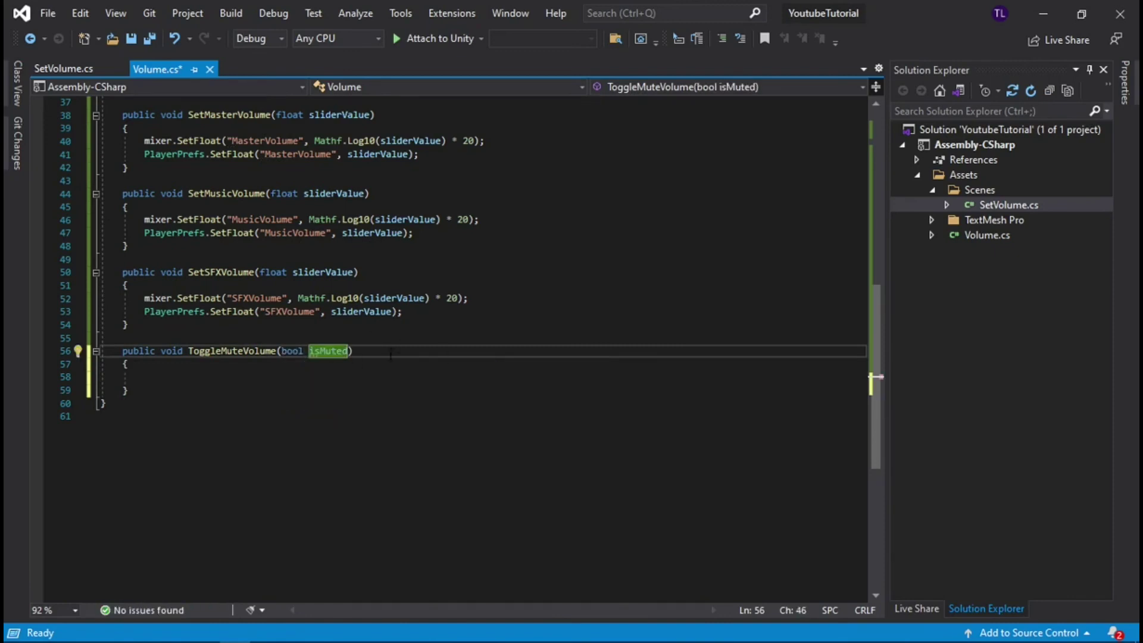
key(Right)
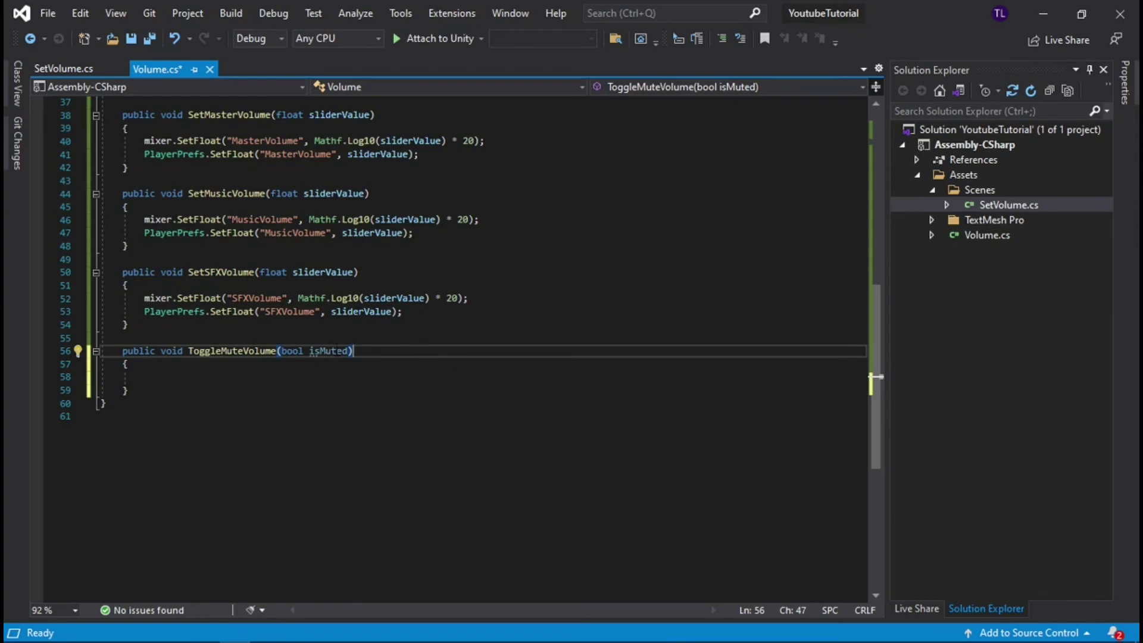
click(847, 378)
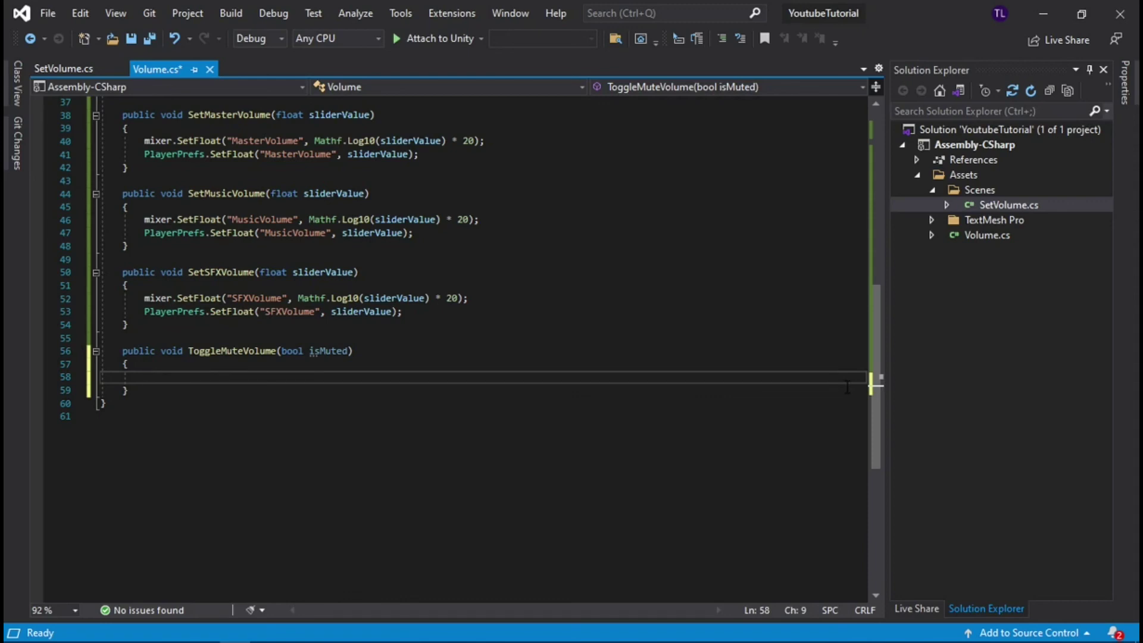
text(for)
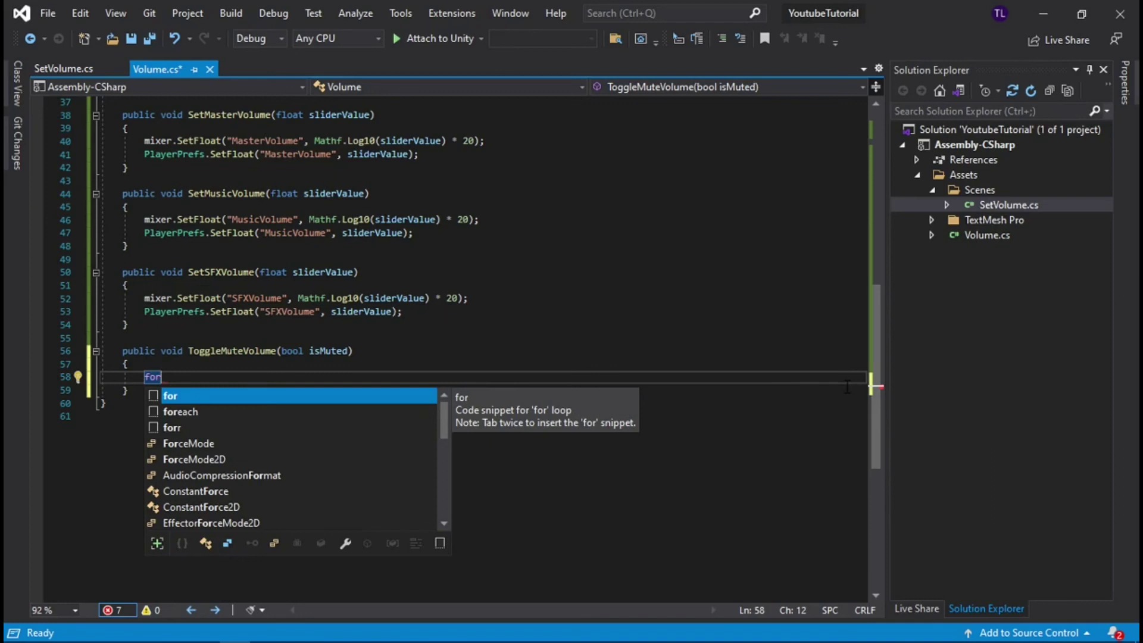
key(BackSpace)
key(BackSpace)
key(BackSpace)
Declare an AudioSource[] array variable named sources in the ToggleMuteVolume body, ending with the assignment sign
text(Aud)
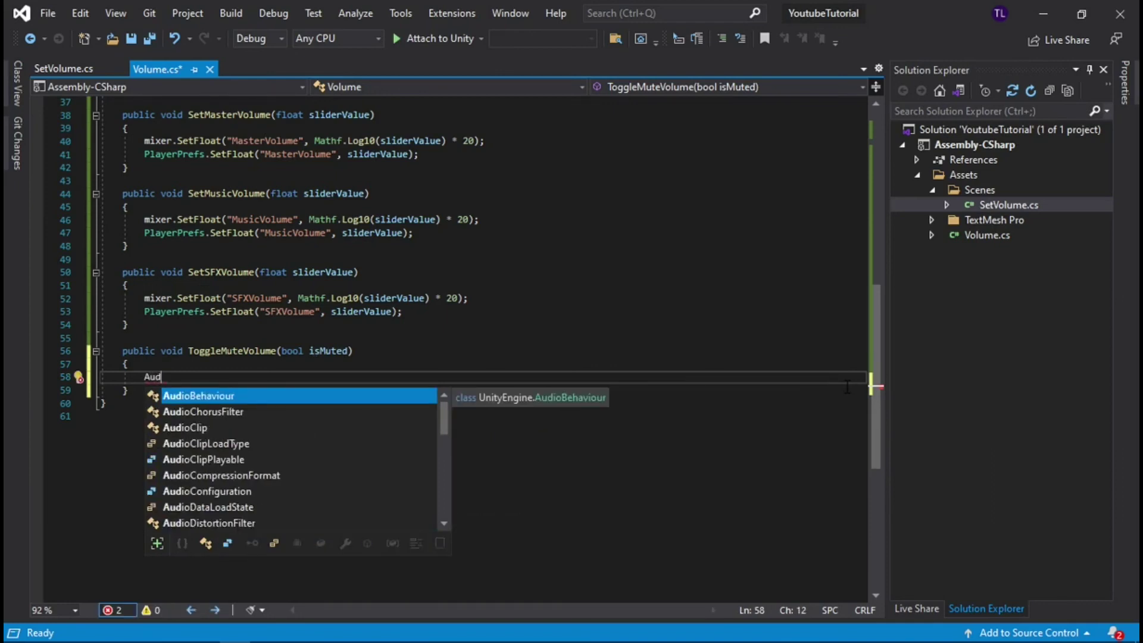
text(ioSource[])
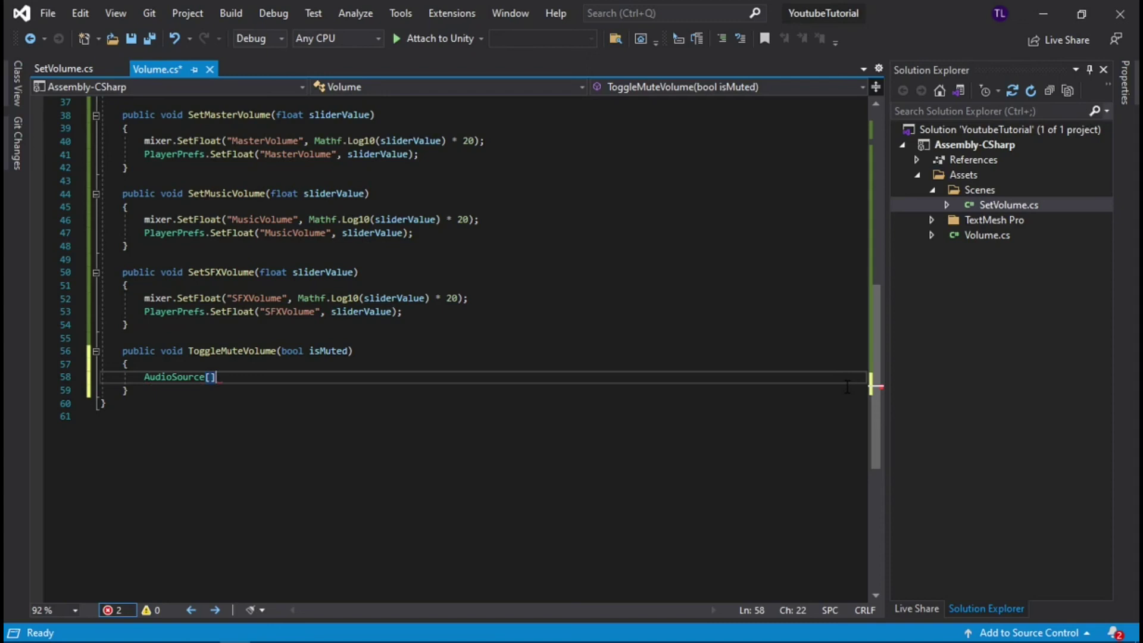
text( sourc)
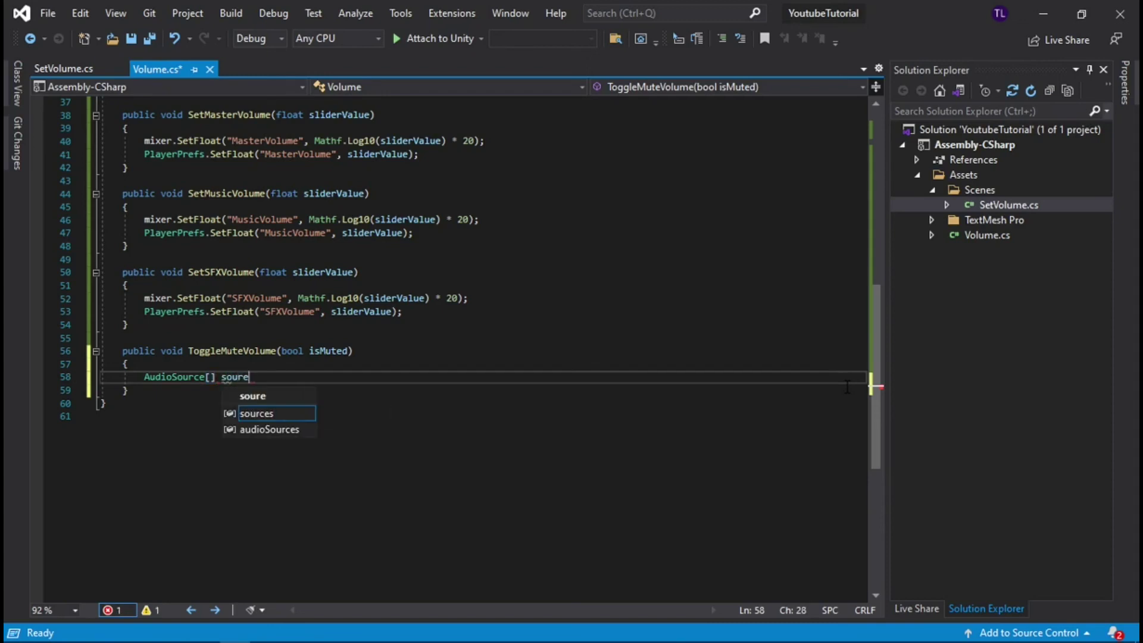
text(es = )
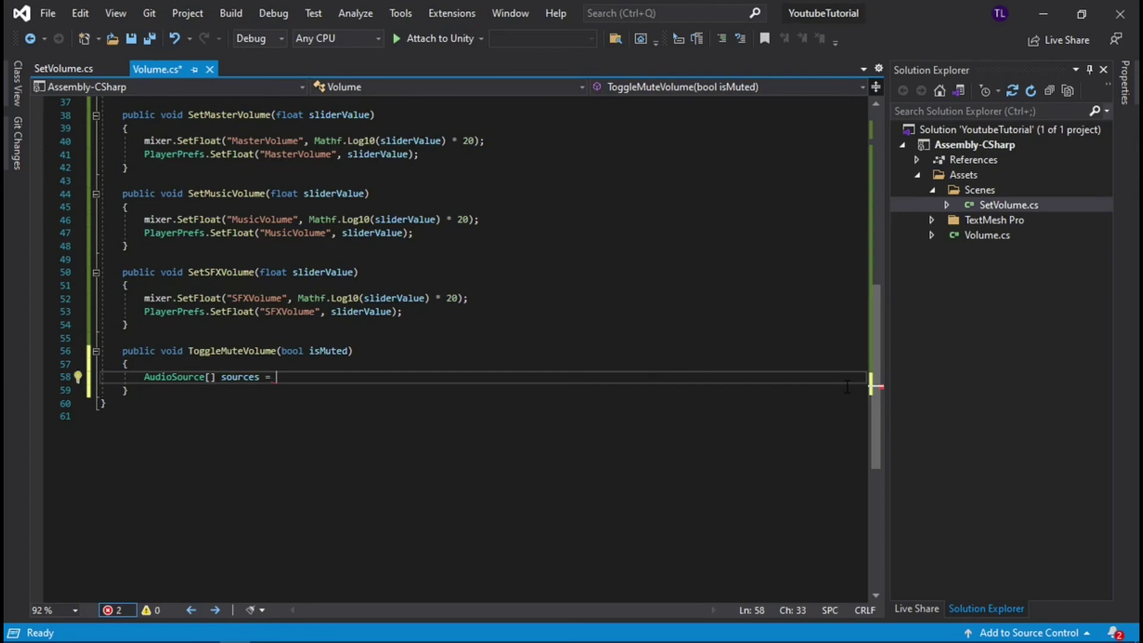
Assign FindObjectsOfType<AudioSource>() to the sources array, end the statement, and save the script
text(Fin)
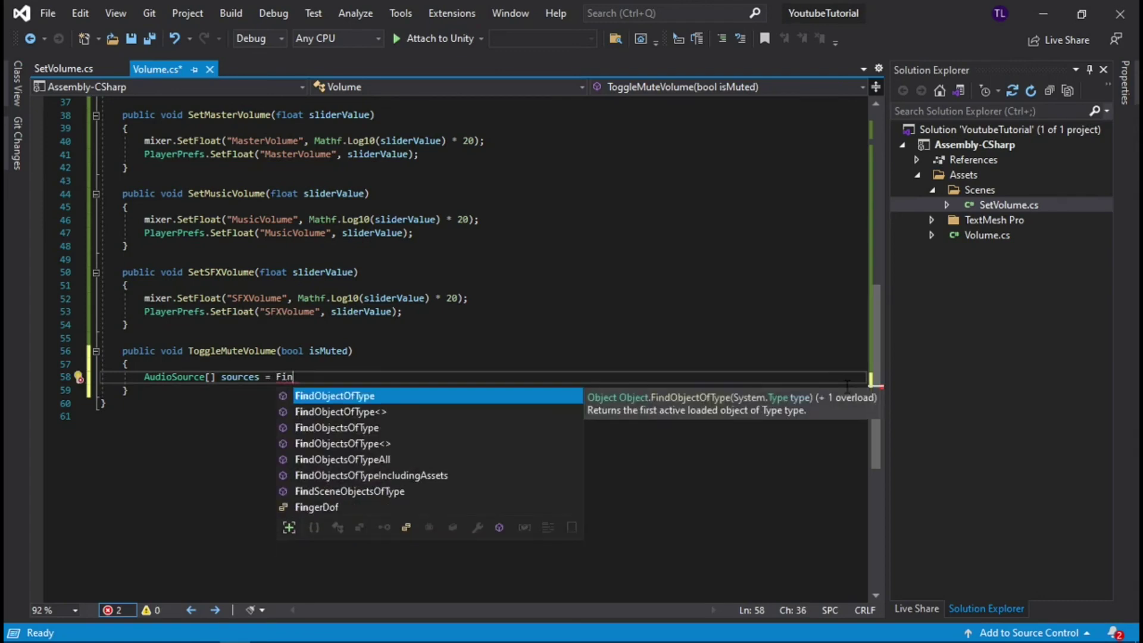
key(Down)
key(Down)
key(Tab)
text(Aud)
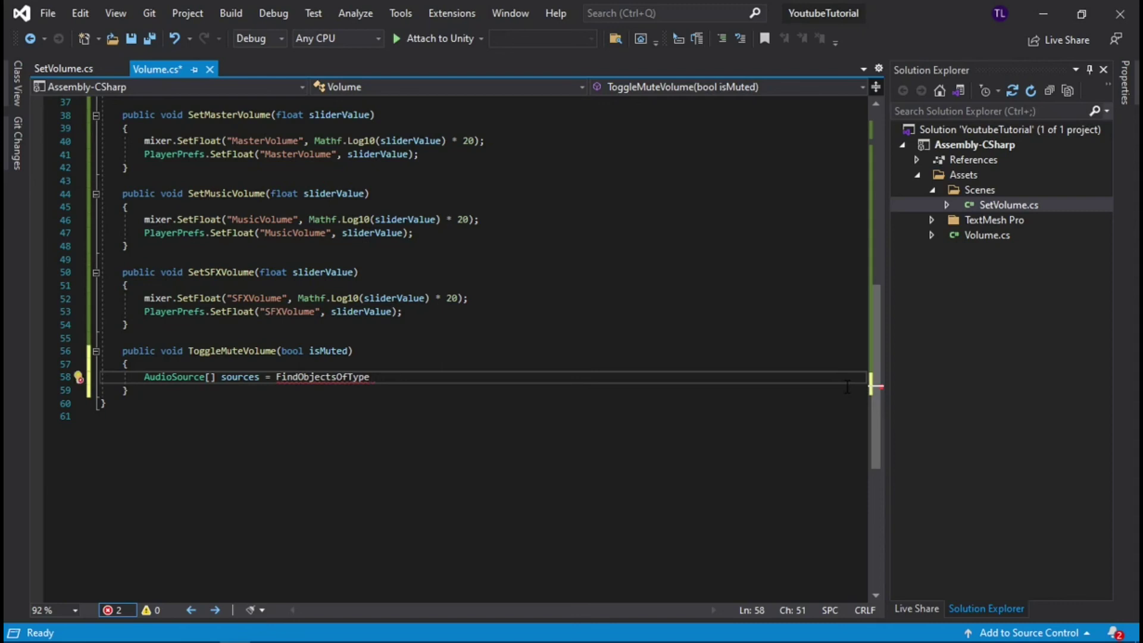
key(BackSpace)
key(BackSpace)
key(BackSpace)
key(BackSpace)
text(<)
text(Aud>)
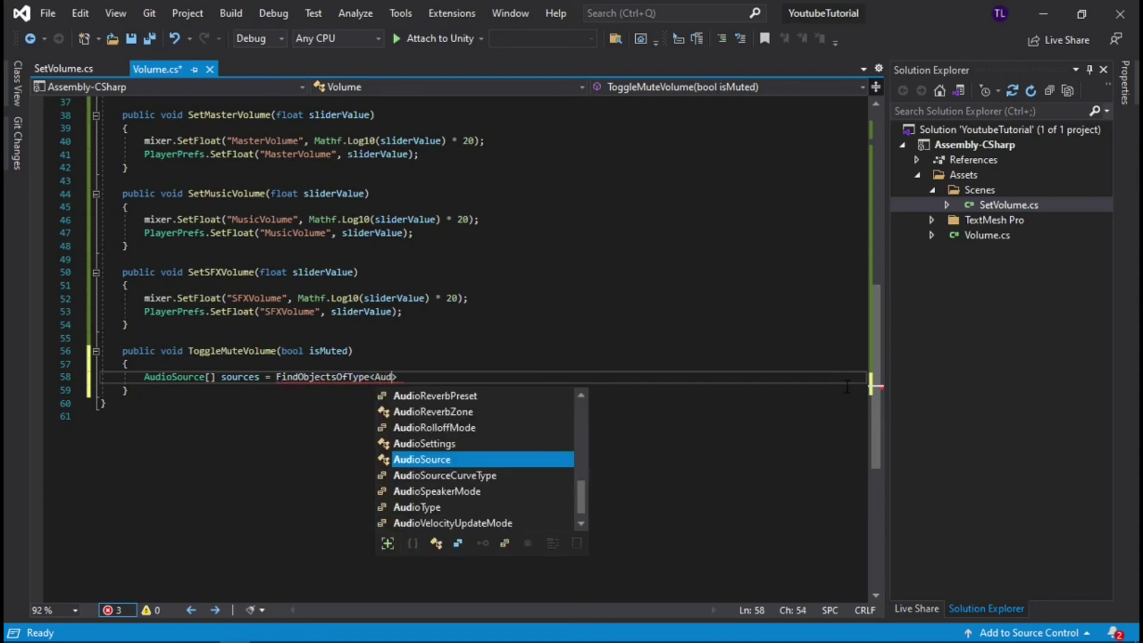
key(Down)
key(Up)
key(Tab)
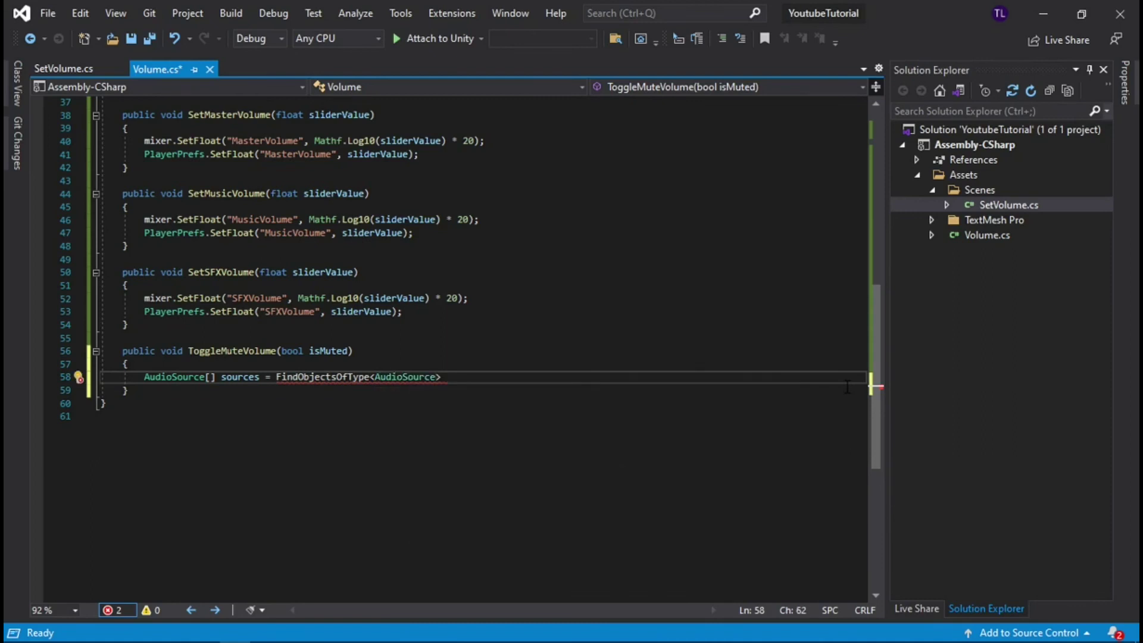
text(>();)
click(131, 37)
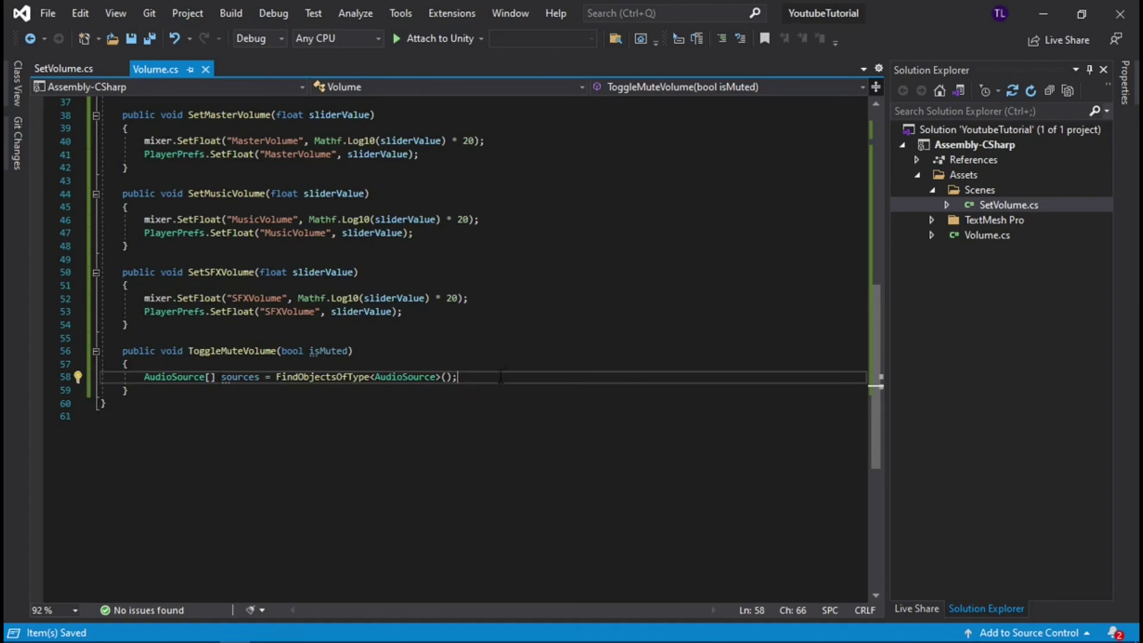
Add a for loop below the sources declaration that runs from int i = 0 while i < sources.Length
key(Return)
key(Return)
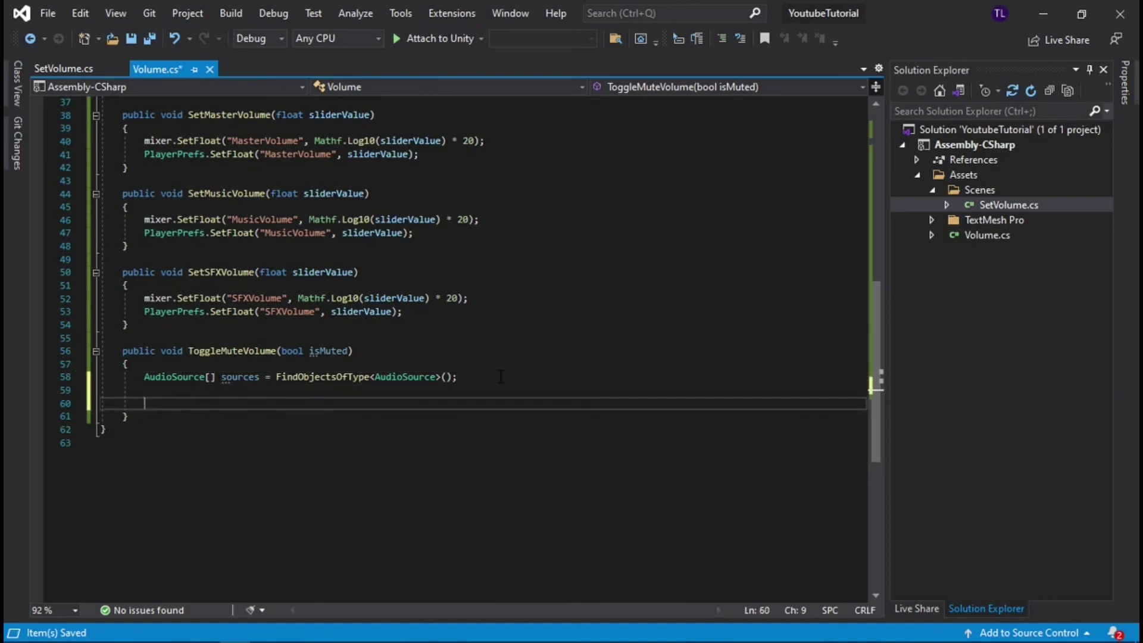
text(for)
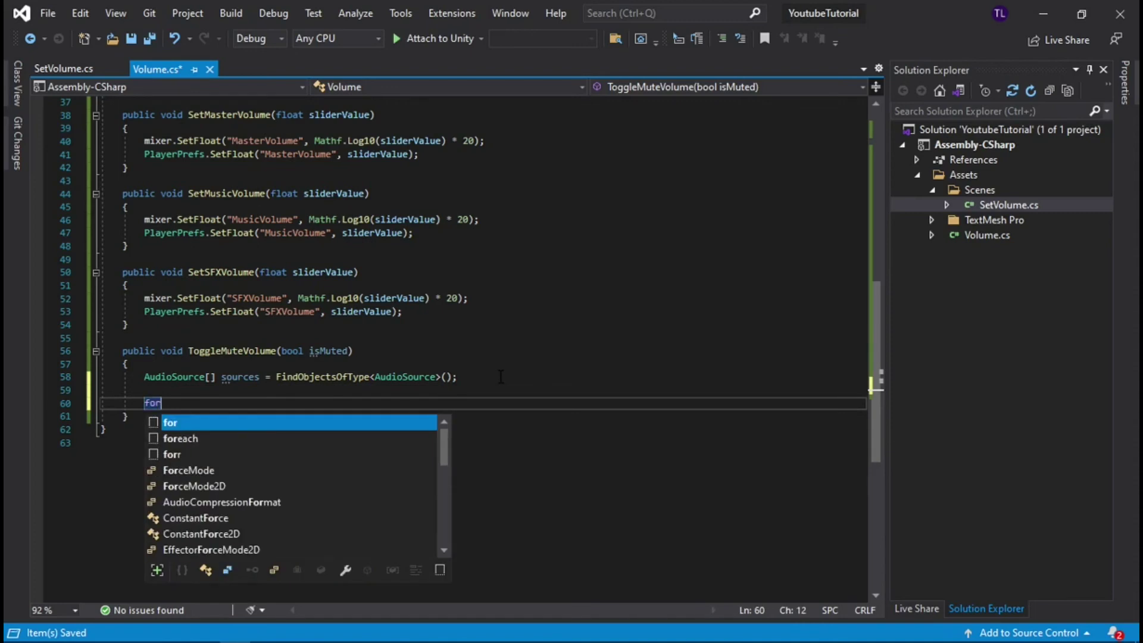
key(Tab)
key(Tab)
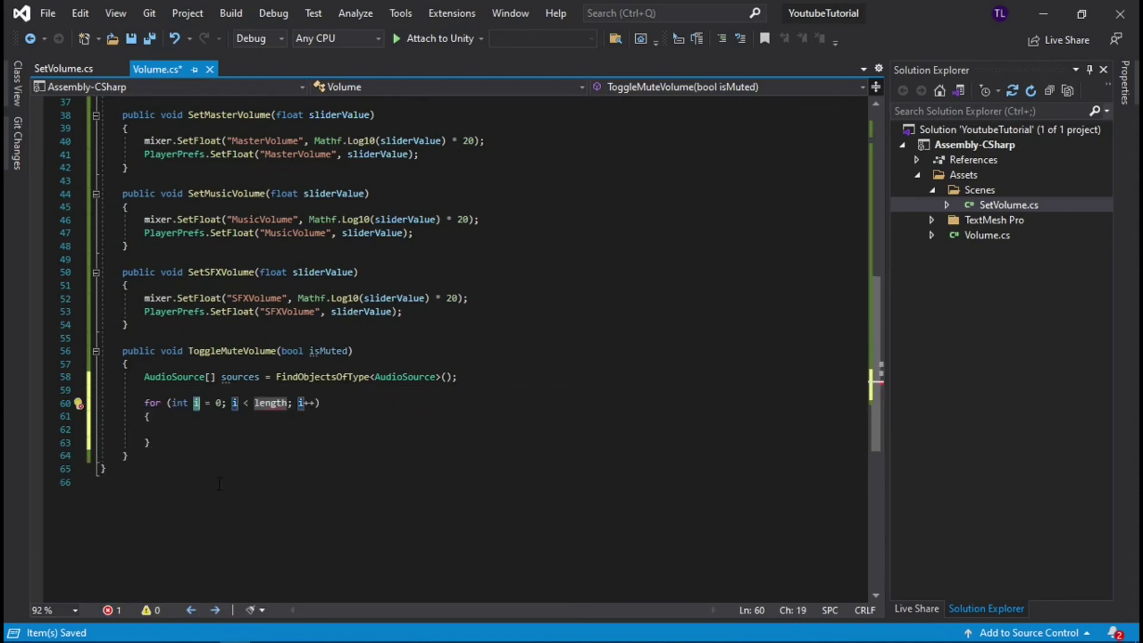
key(Tab)
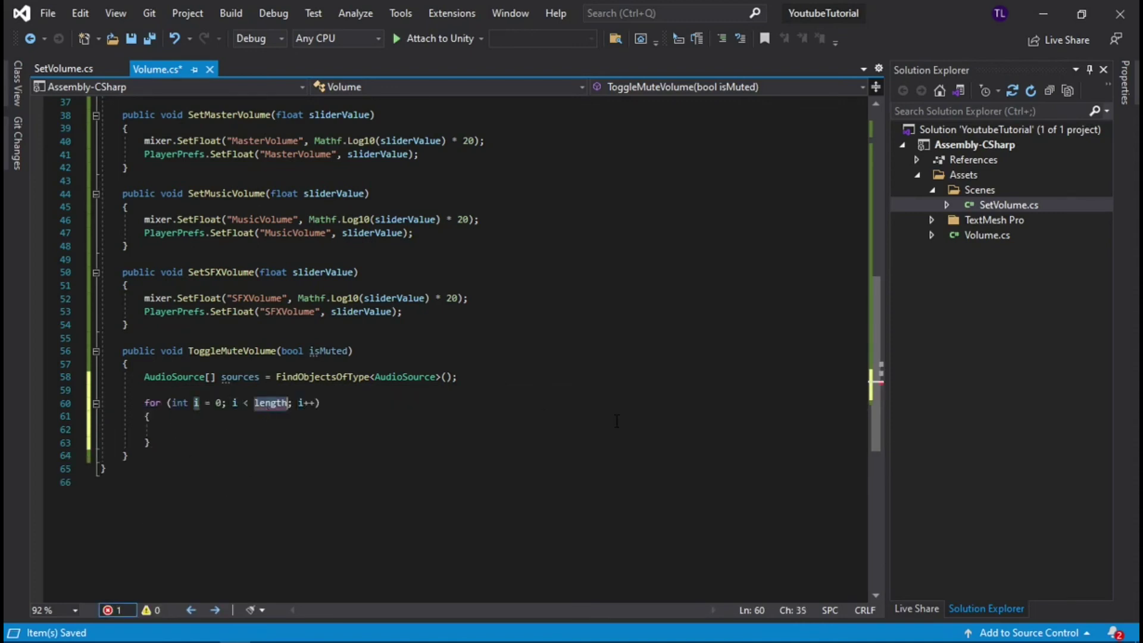
text(sour)
key(Tab)
text(.L)
key(Tab)
key(Return)
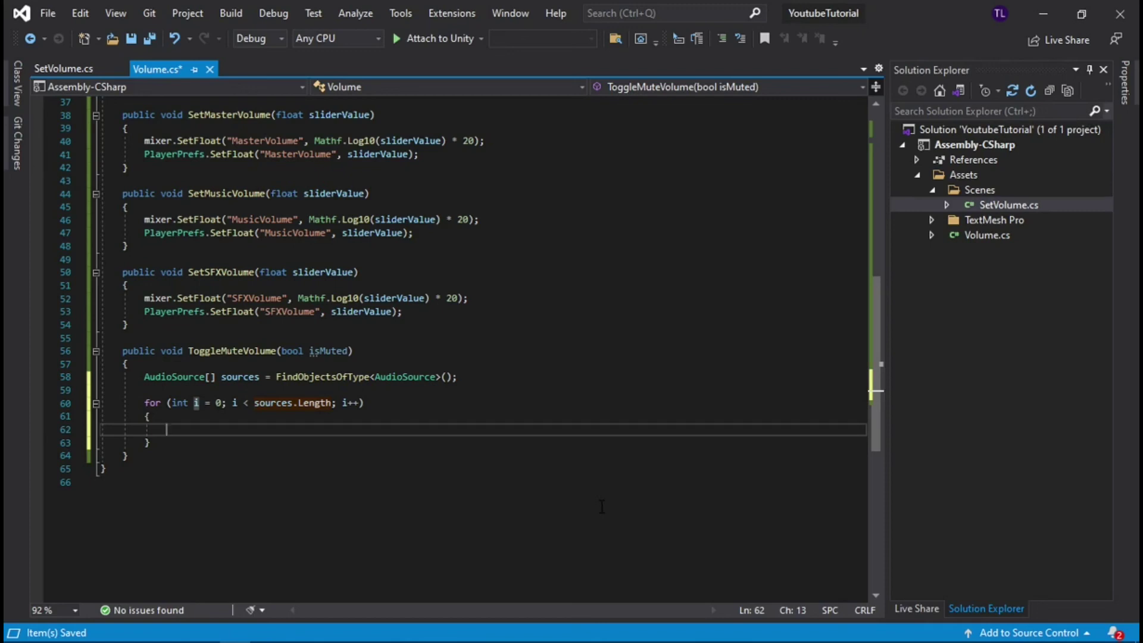
Inside the for loop, set each source's mute state with sources[i].mute = isMuted;
text(source)
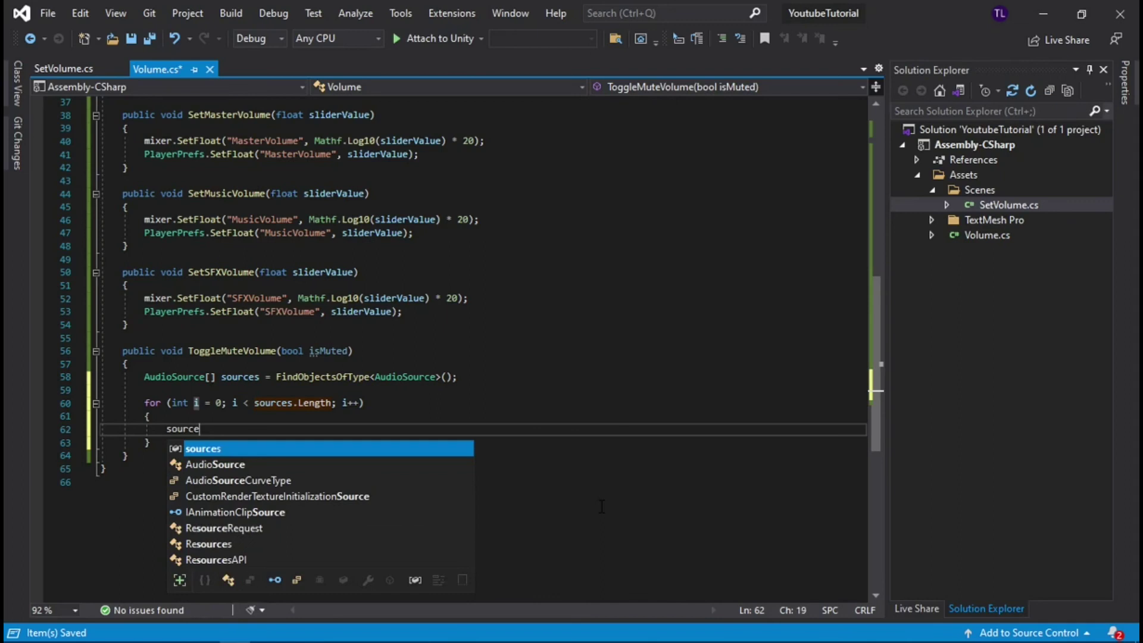
text(s[i])
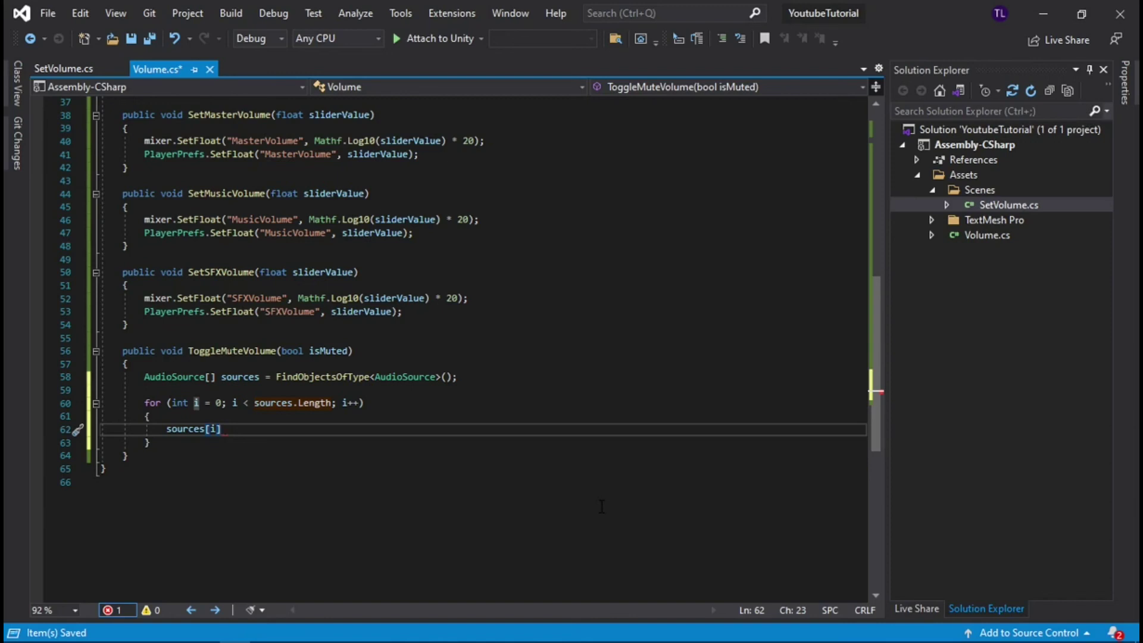
text(.m)
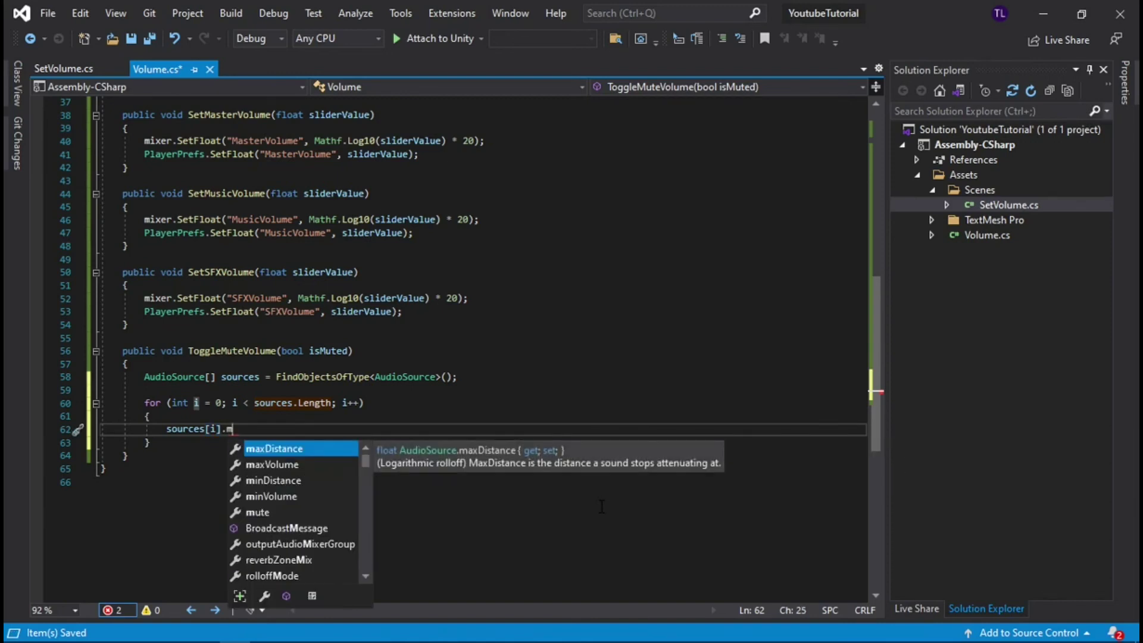
key(Down)
key(Down)
key(Down)
key(Down)
key(Tab)
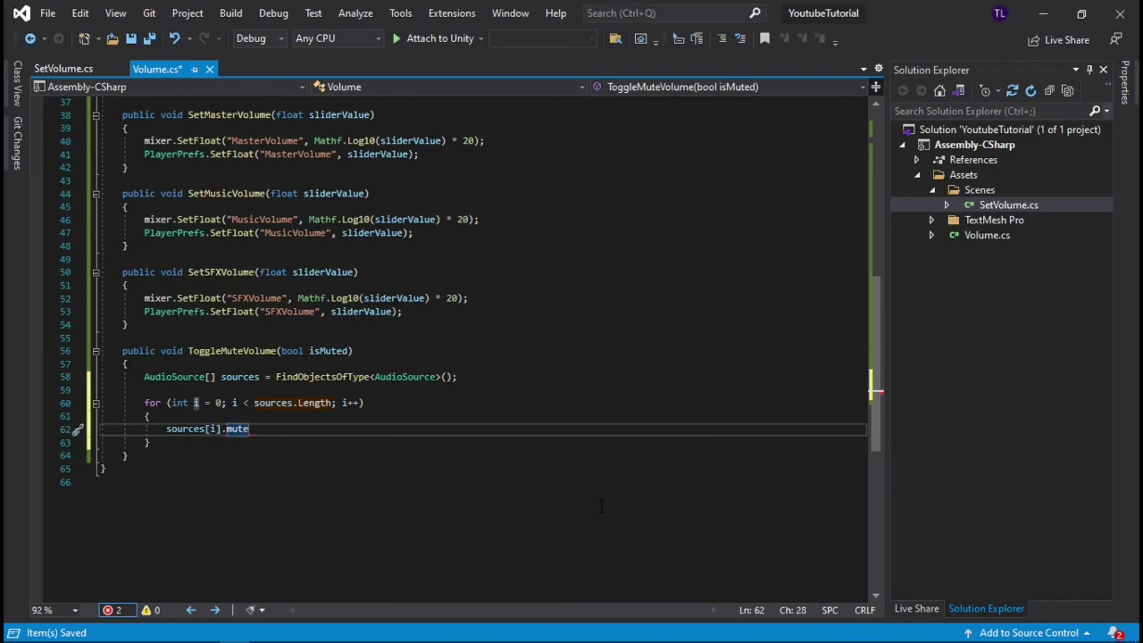
text(= isMuted;)
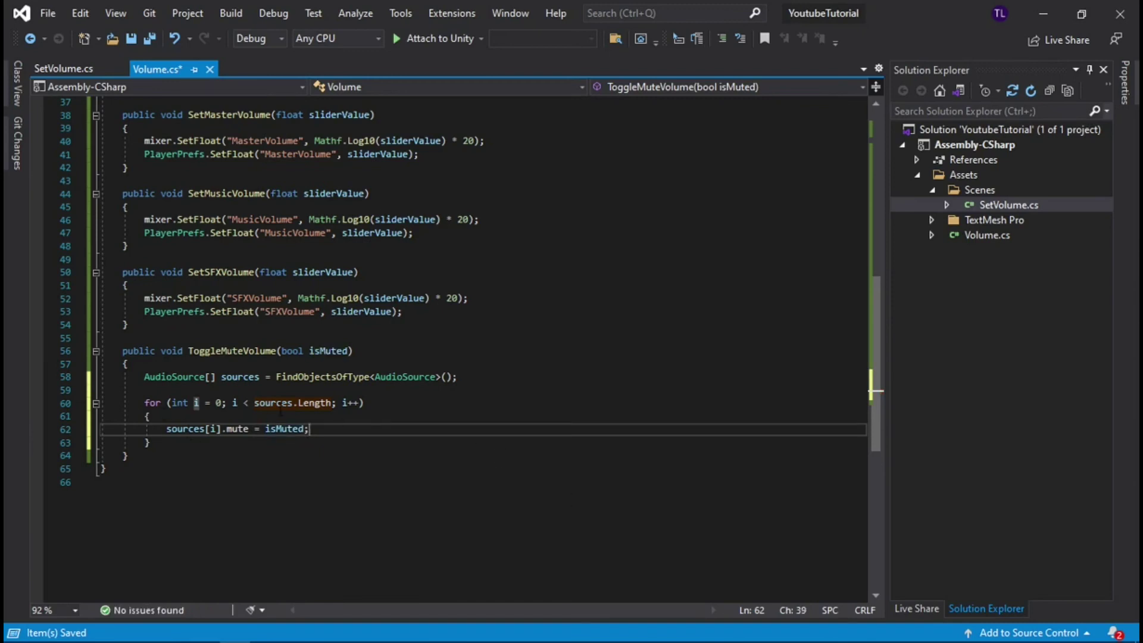
Save the Volume script and switch back to the Unity editor
drag(162, 428, 249, 429)
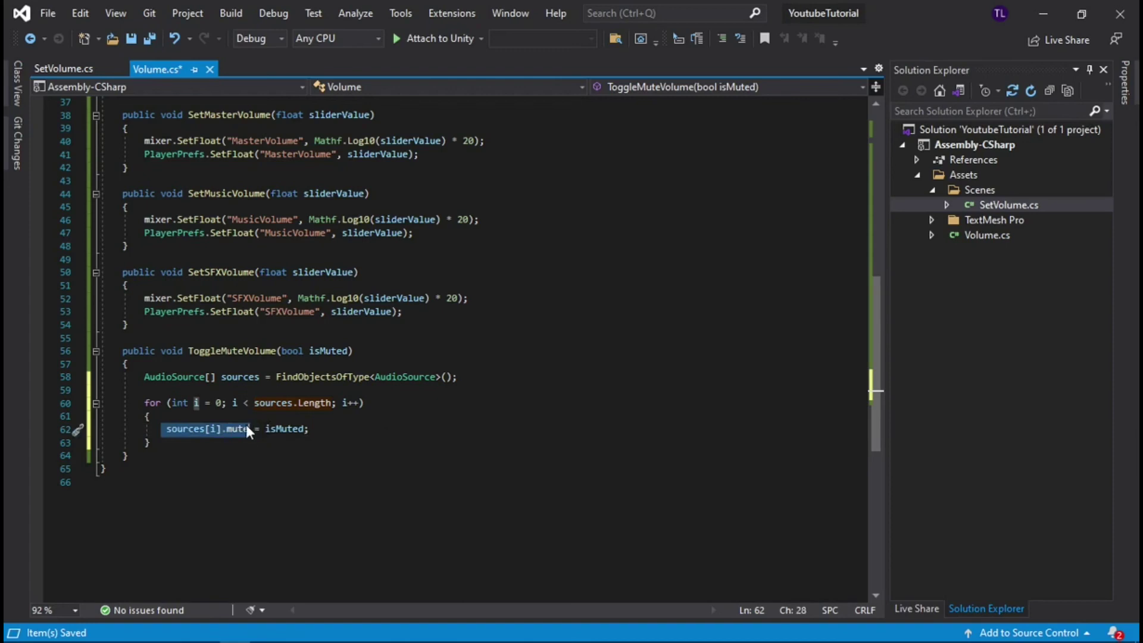
double_click(285, 429)
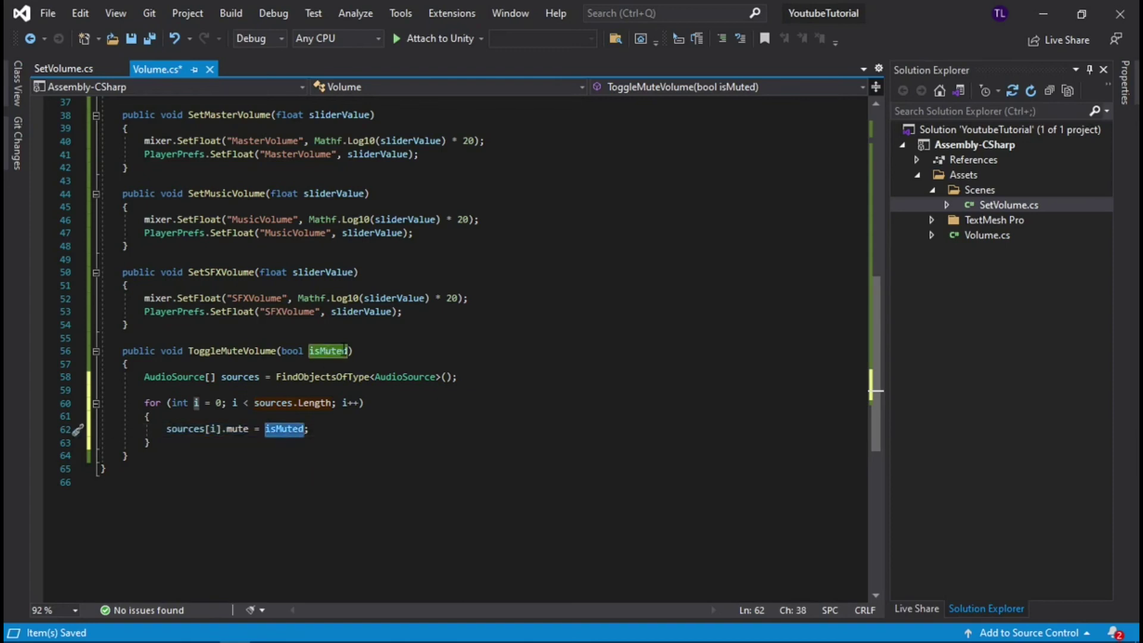
click(393, 428)
double_click(322, 351)
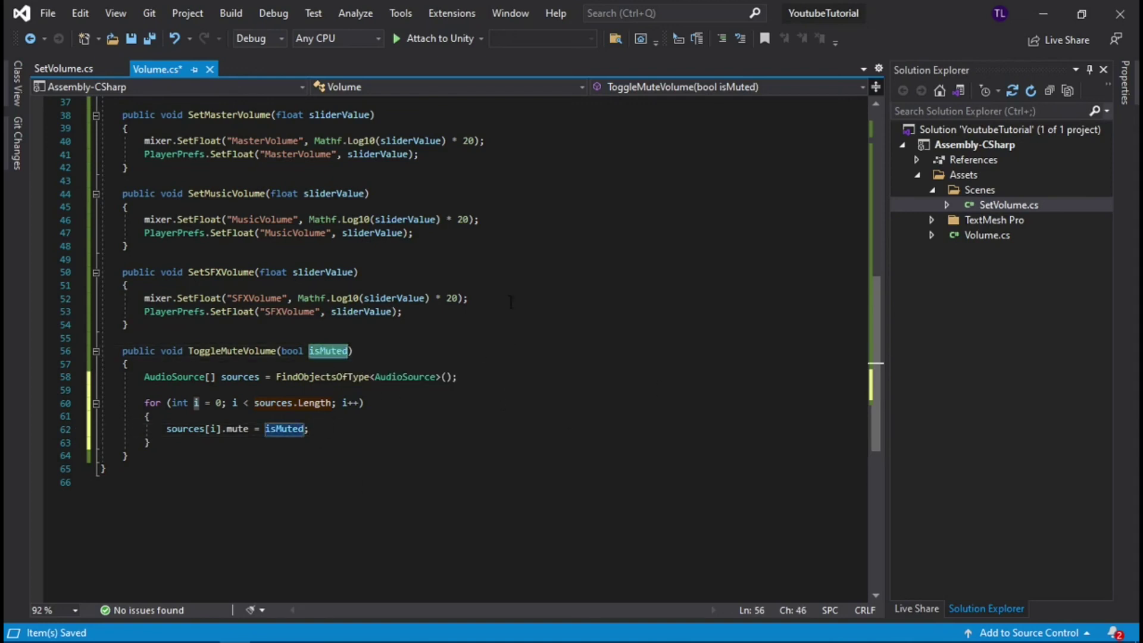
click(438, 348)
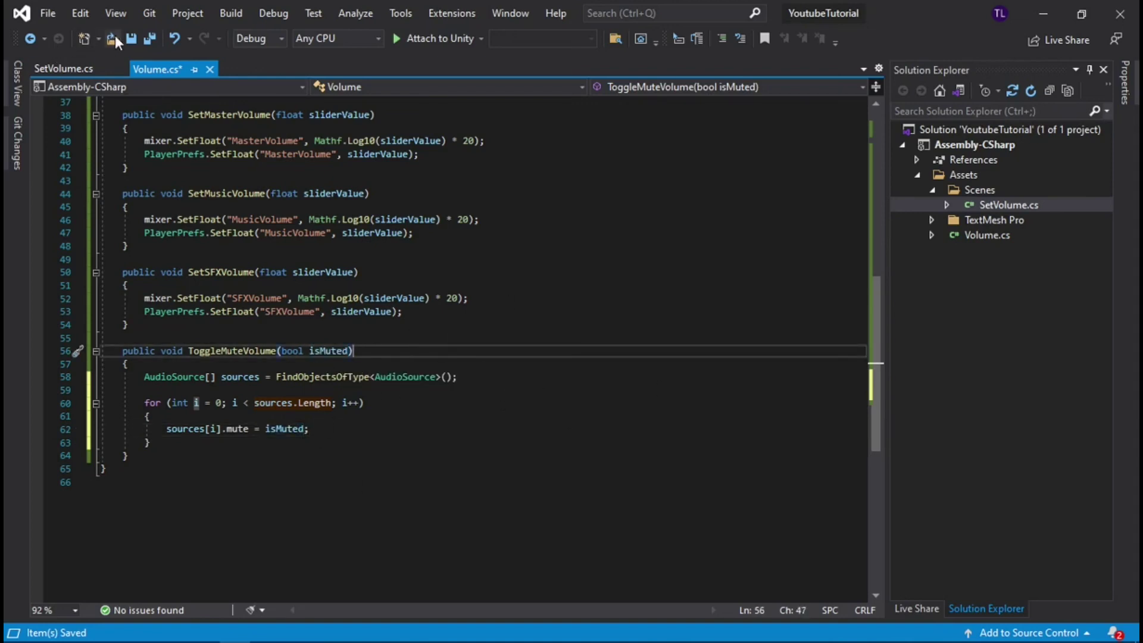
click(131, 38)
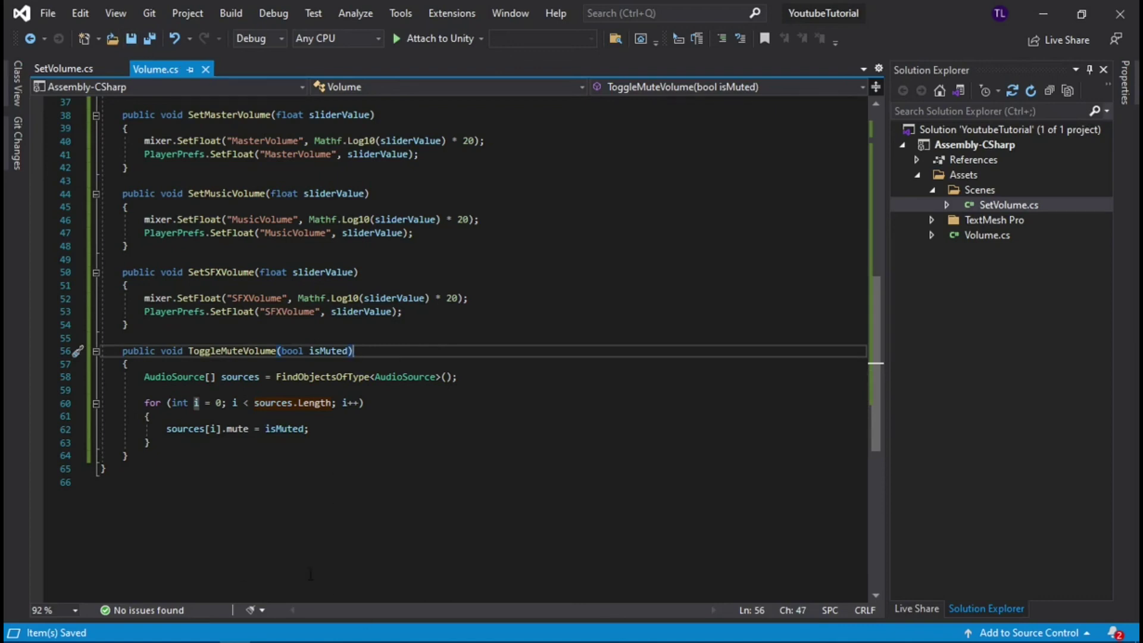
click(173, 630)
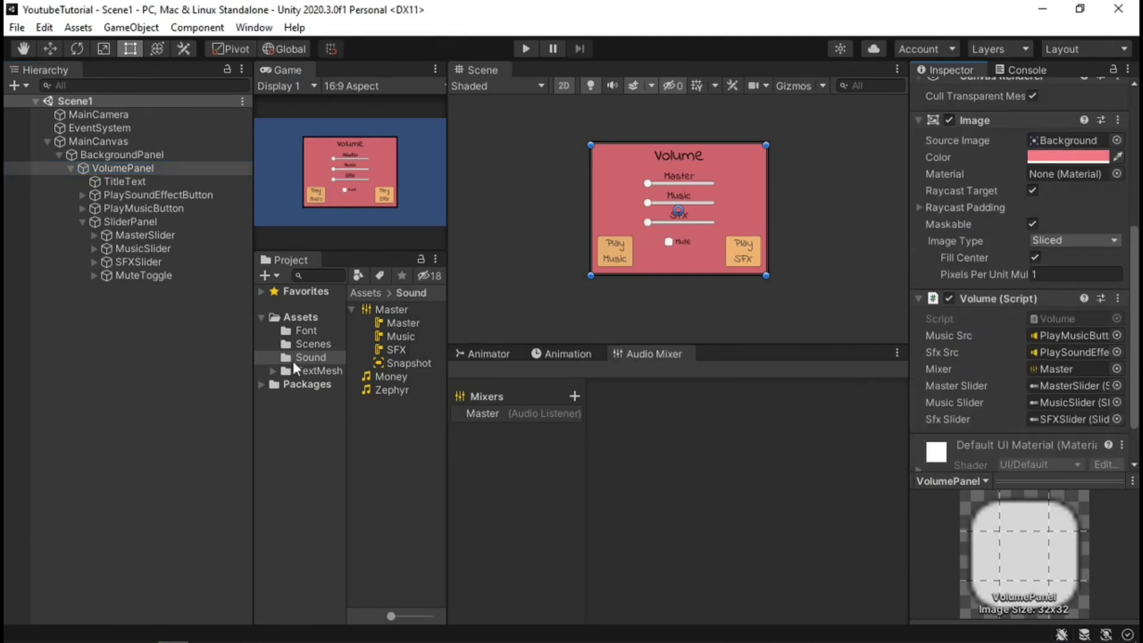
Add an On Value Changed event to MuteToggle that targets VolumePanel and calls the dynamic bool function Volume.ToggleMuteVolume
click(151, 274)
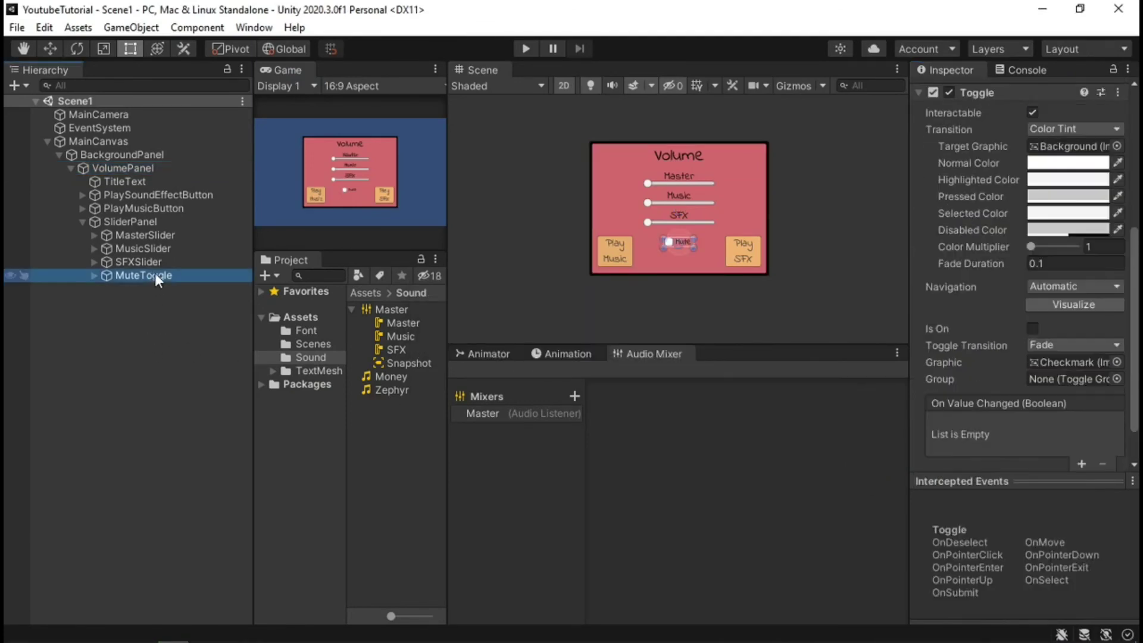
scroll(964, 339, down, 1)
click(1081, 417)
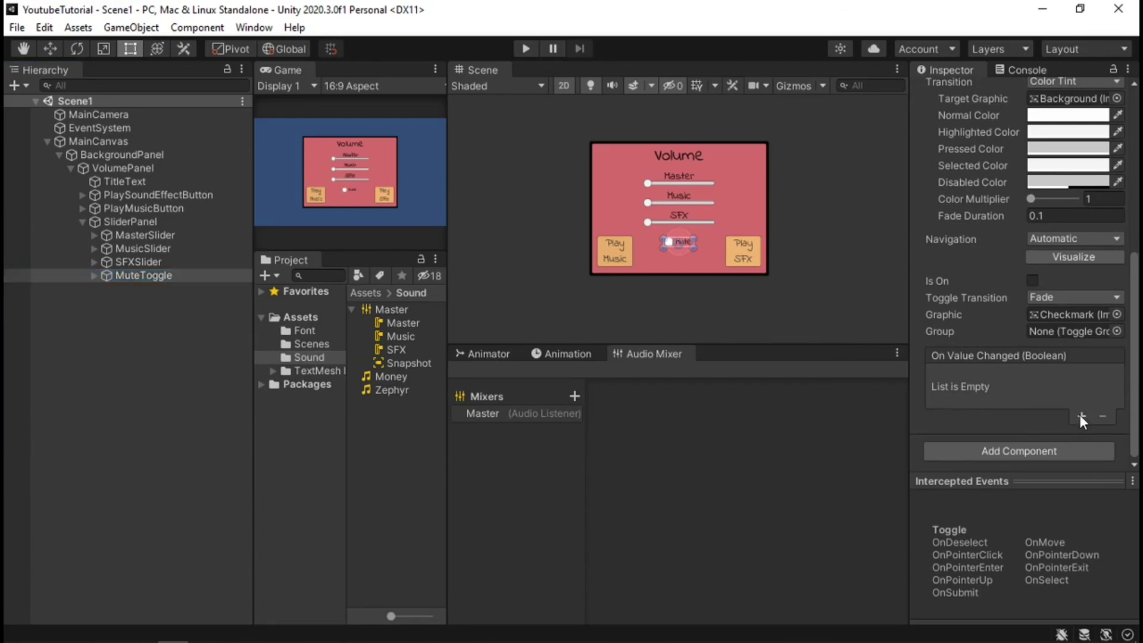
drag(138, 173, 947, 400)
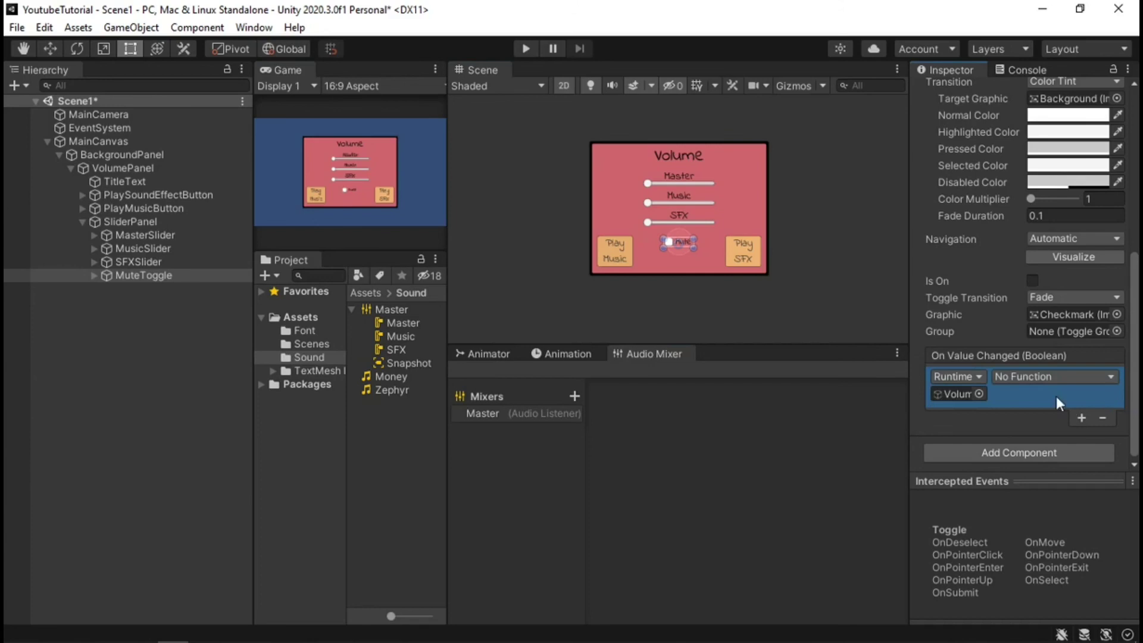
click(1034, 376)
mouse_move(1028, 492)
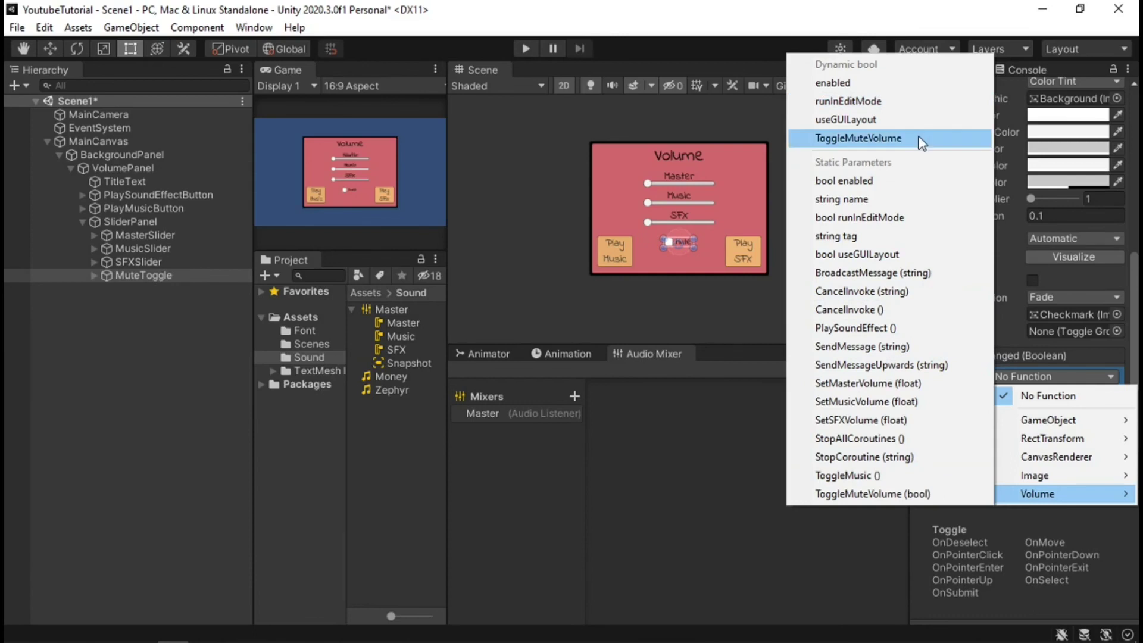
click(859, 140)
Deselect MuteToggle and save the scene
click(154, 454)
click(17, 27)
click(41, 107)
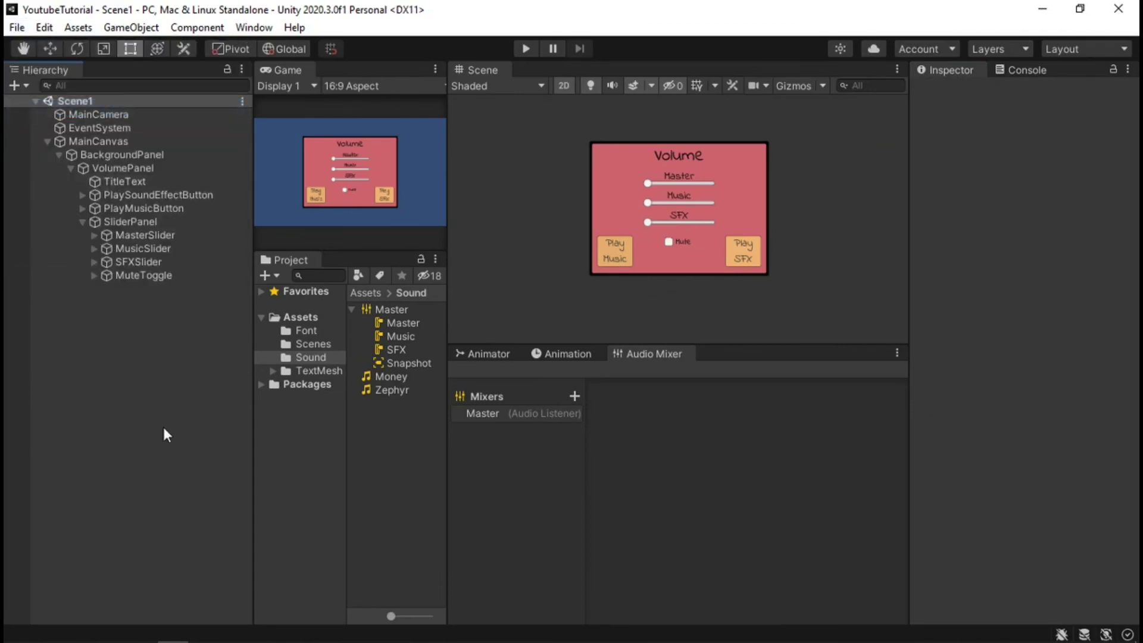
Run the scene in Play mode and raise the Master, Music and SFX sliders to about their maximum
click(525, 49)
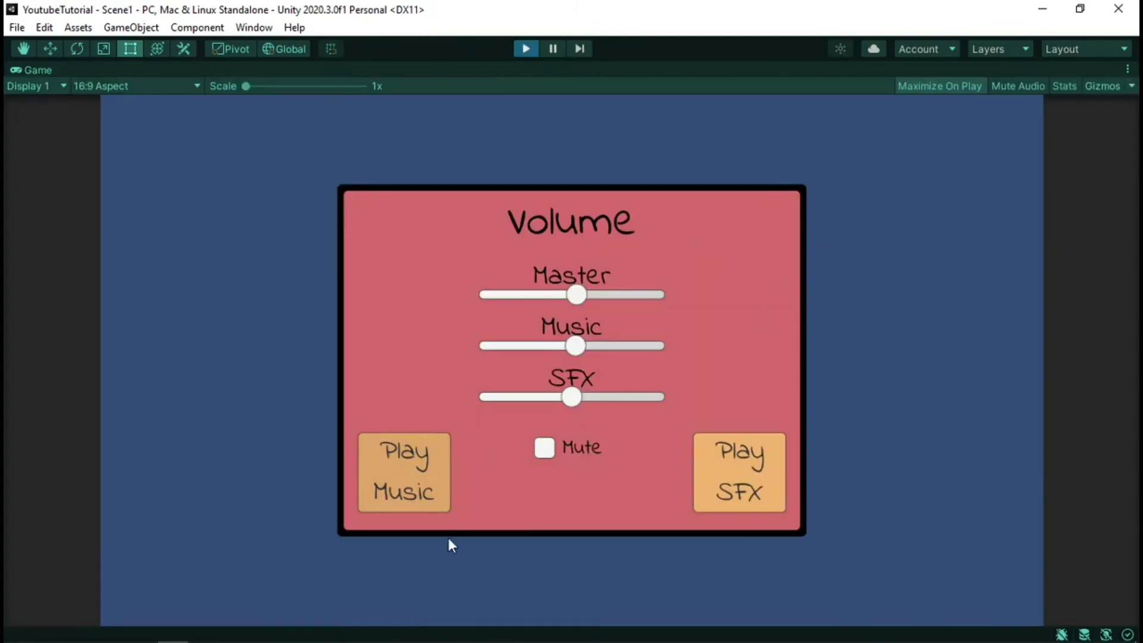
drag(649, 291, 653, 293)
drag(575, 346, 622, 356)
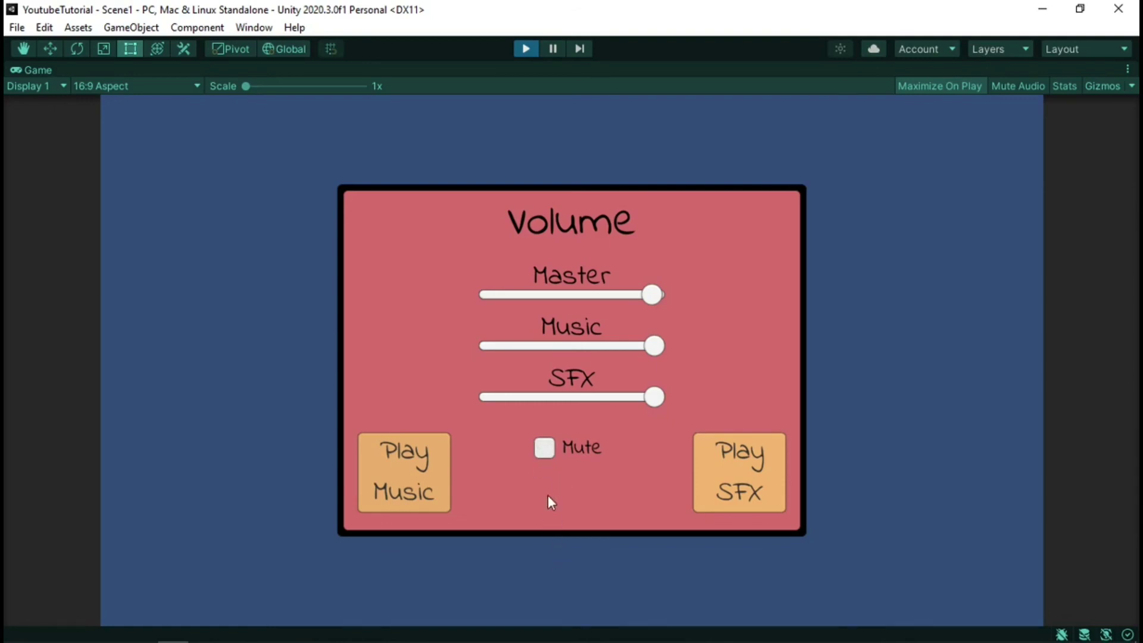
Play the music and the sound effect while switching Mute on and off to test the mute toggle
click(395, 487)
click(739, 492)
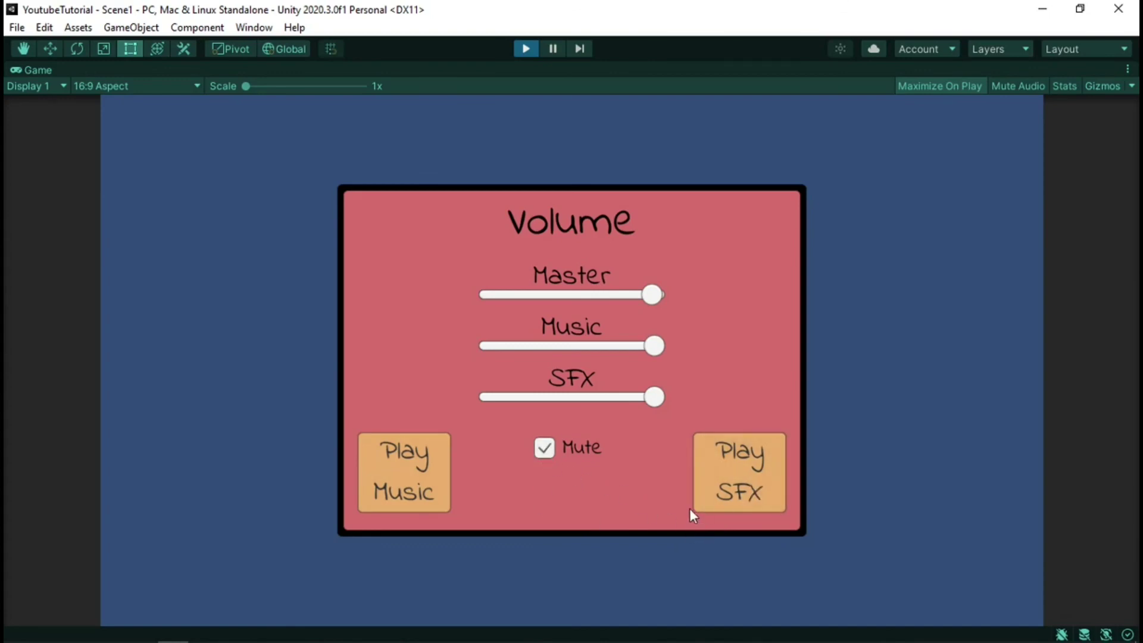
click(545, 449)
click(717, 496)
click(544, 448)
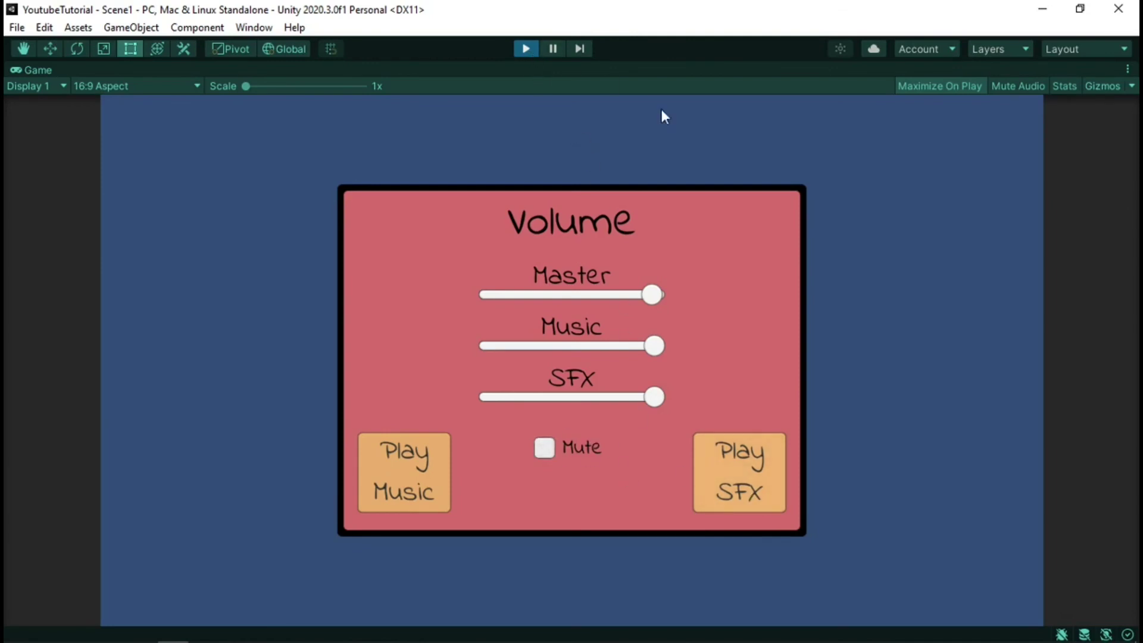